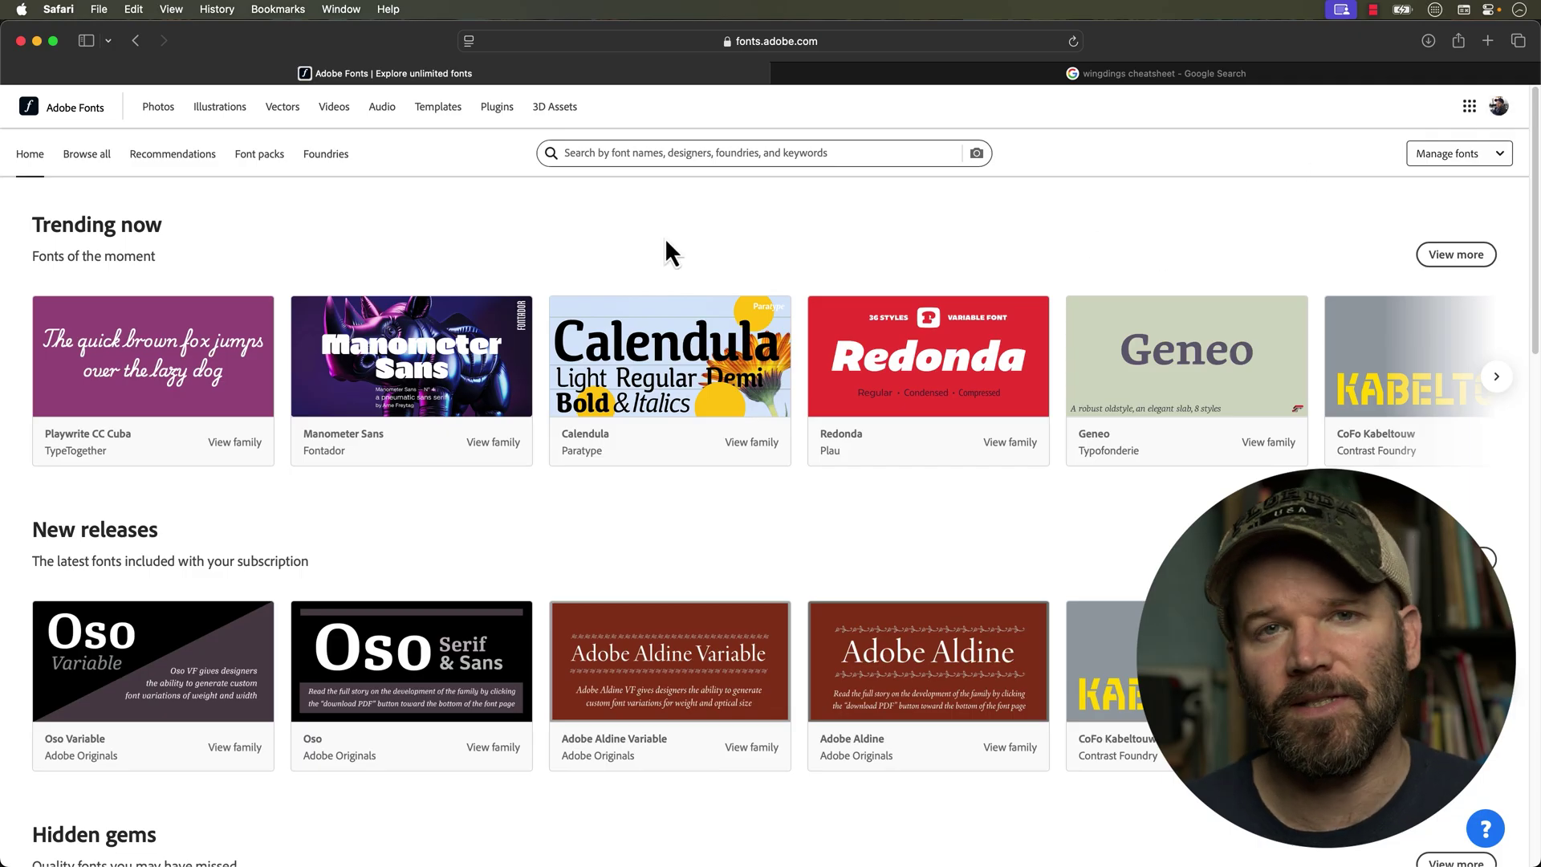
# Step: Open the Wingdings family page on Adobe Fonts
pyautogui.click(585, 155)
pyautogui.write('win')
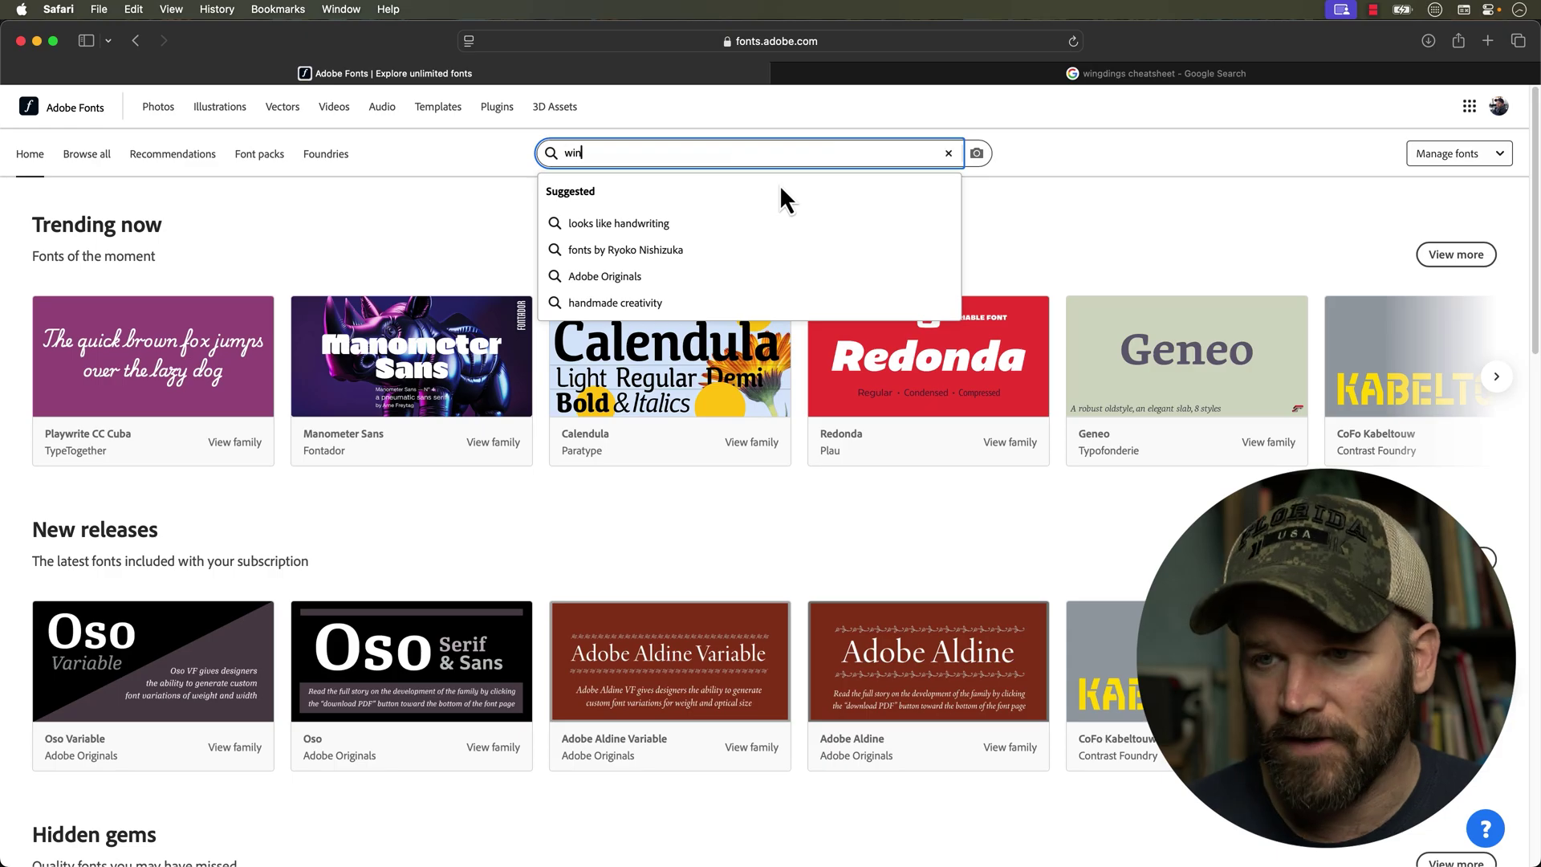
pyautogui.write('gdings')
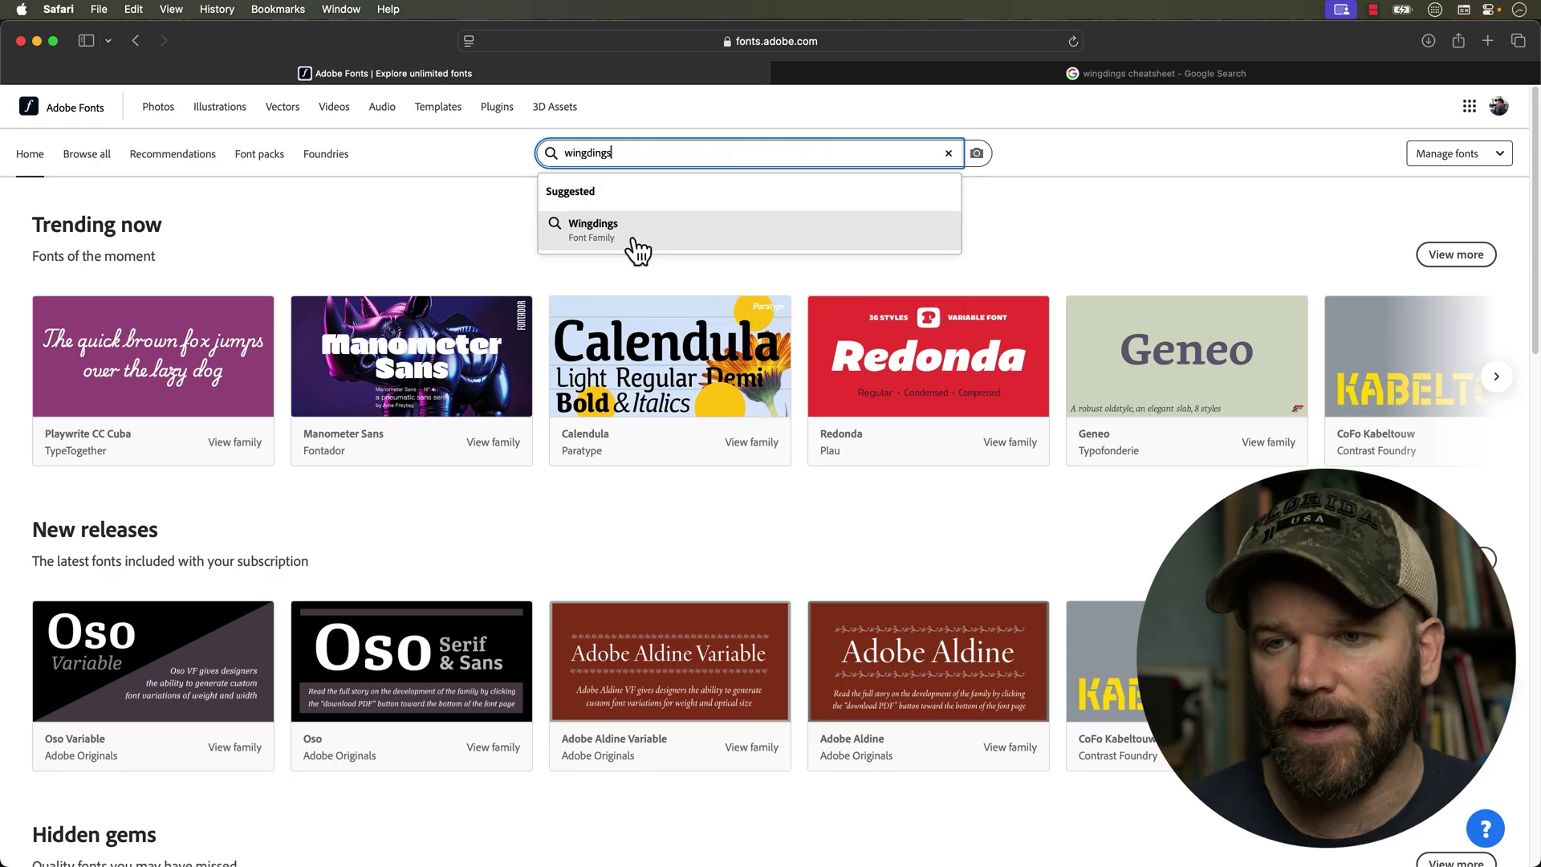
pyautogui.click(599, 236)
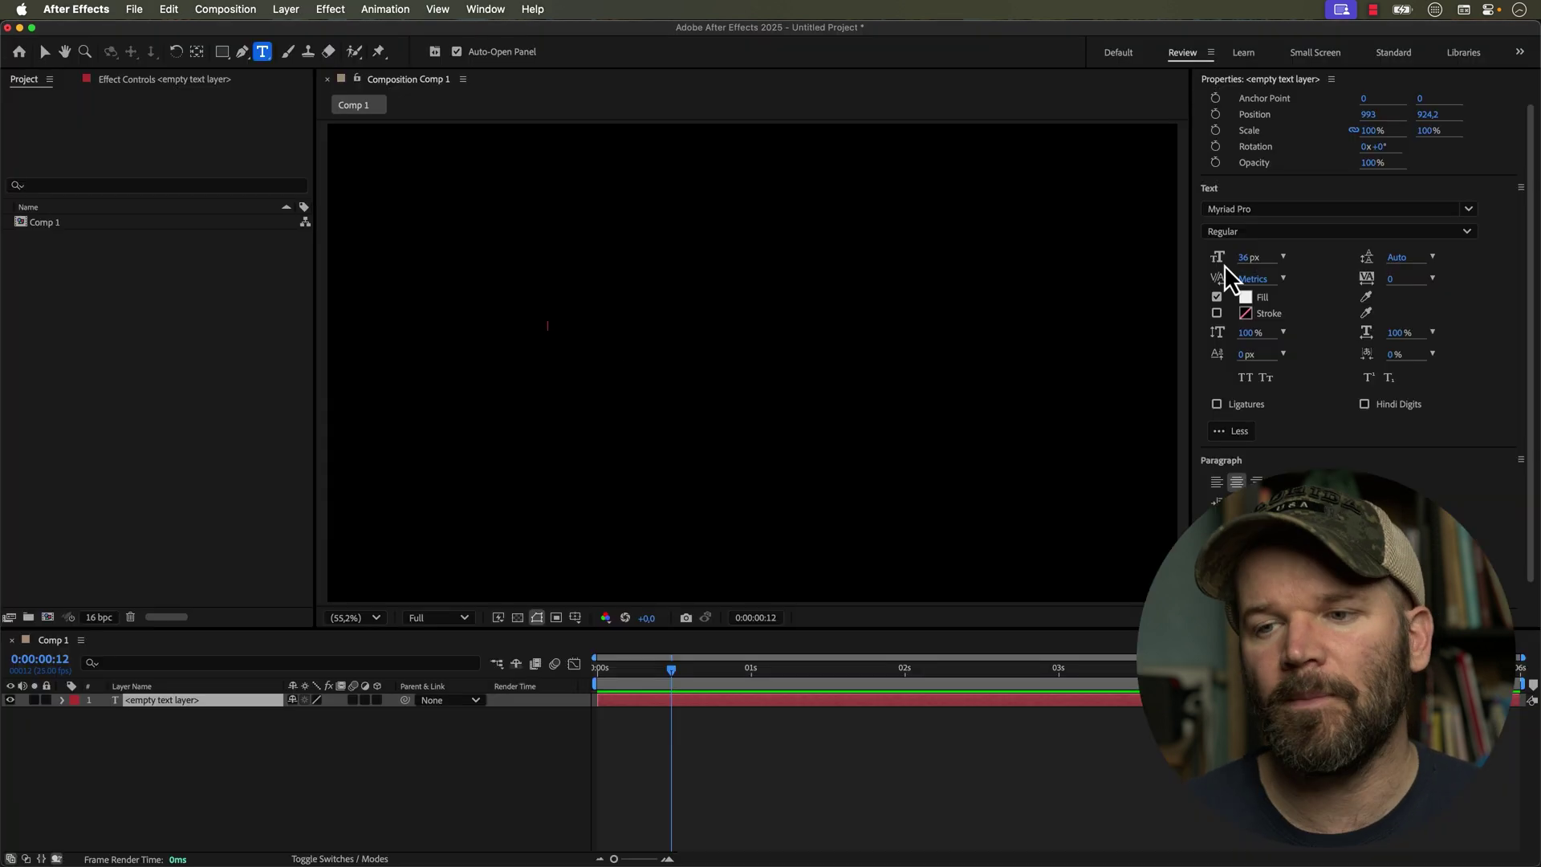
# Step: Filter After Effects' text font list by typing 'wingd'
pyautogui.click(1271, 209)
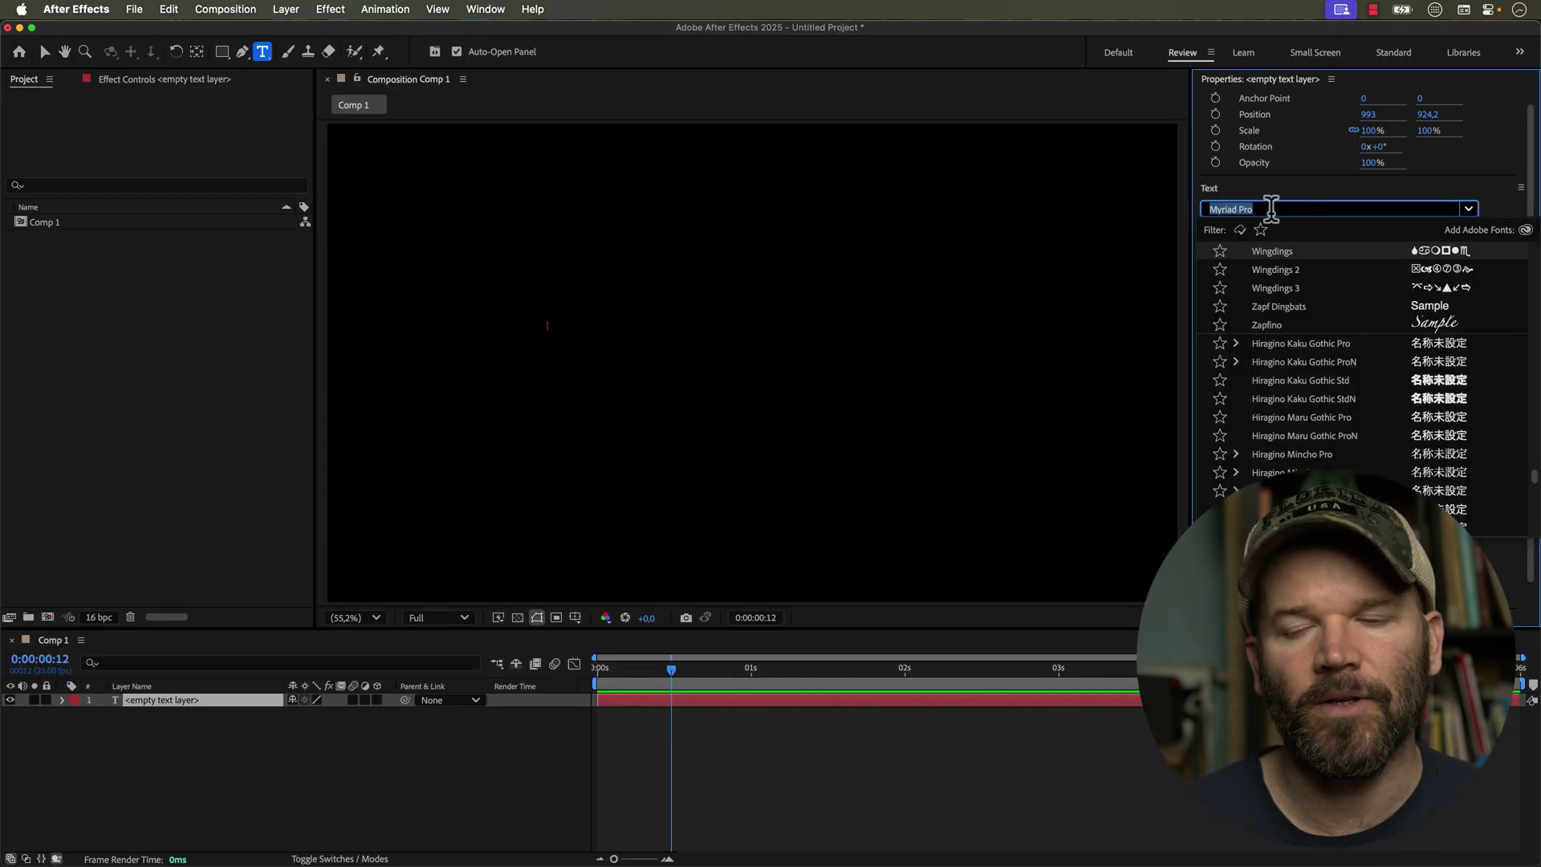
pyautogui.write('wingd')
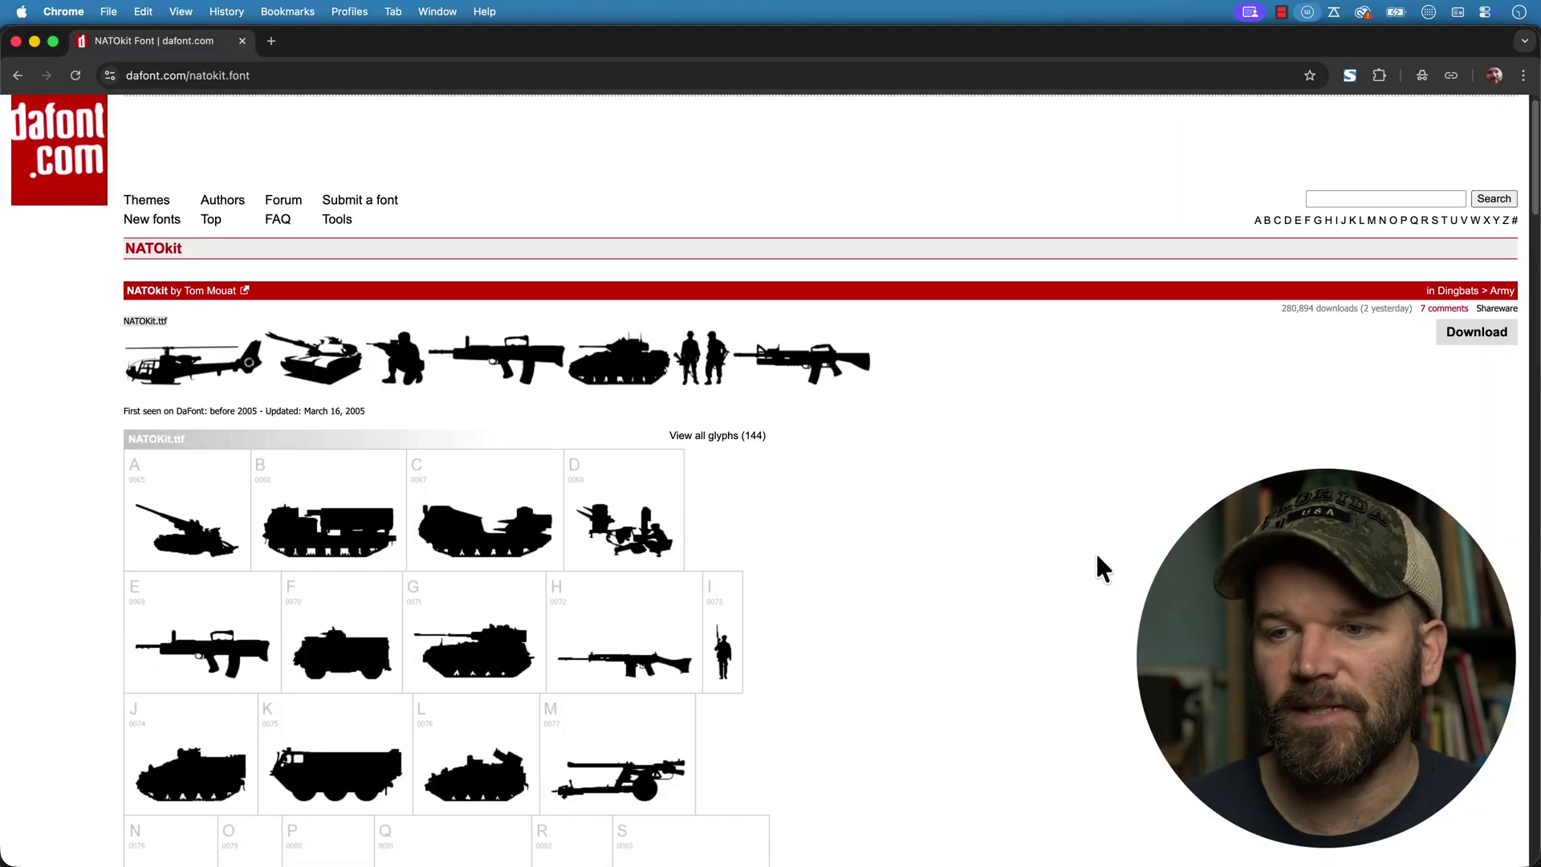
# Step: Scroll through the NATOkit glyph chart on dafont.com to review its tank, vehicle and weapon glyphs
pyautogui.scroll(-3, 1097, 555)
pyautogui.scroll(-8, 1097, 567)
pyautogui.scroll(-6, 1100, 567)
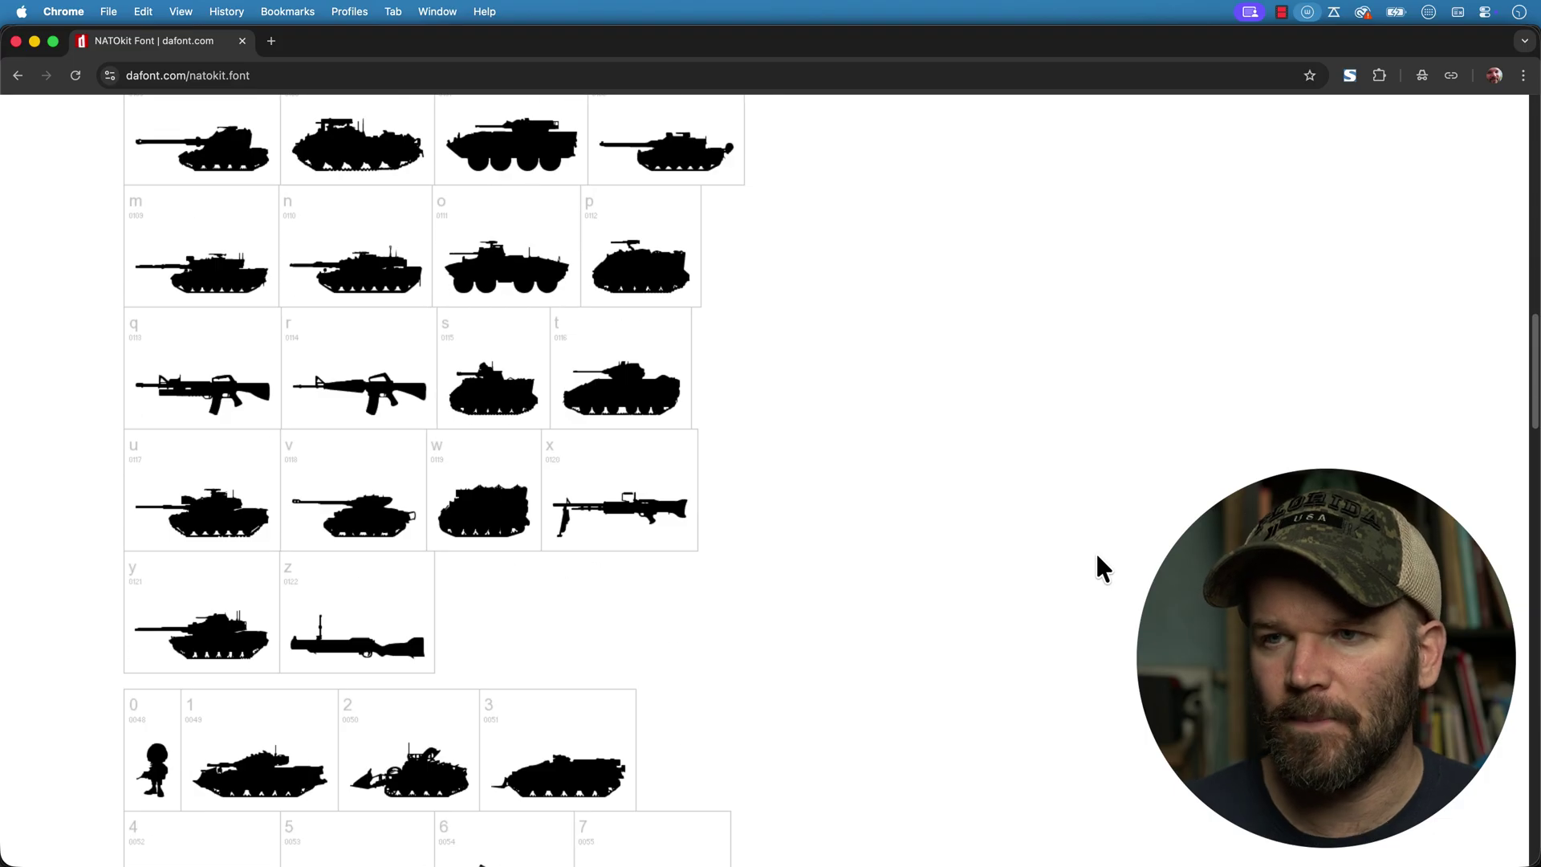
pyautogui.scroll(-5, 1097, 567)
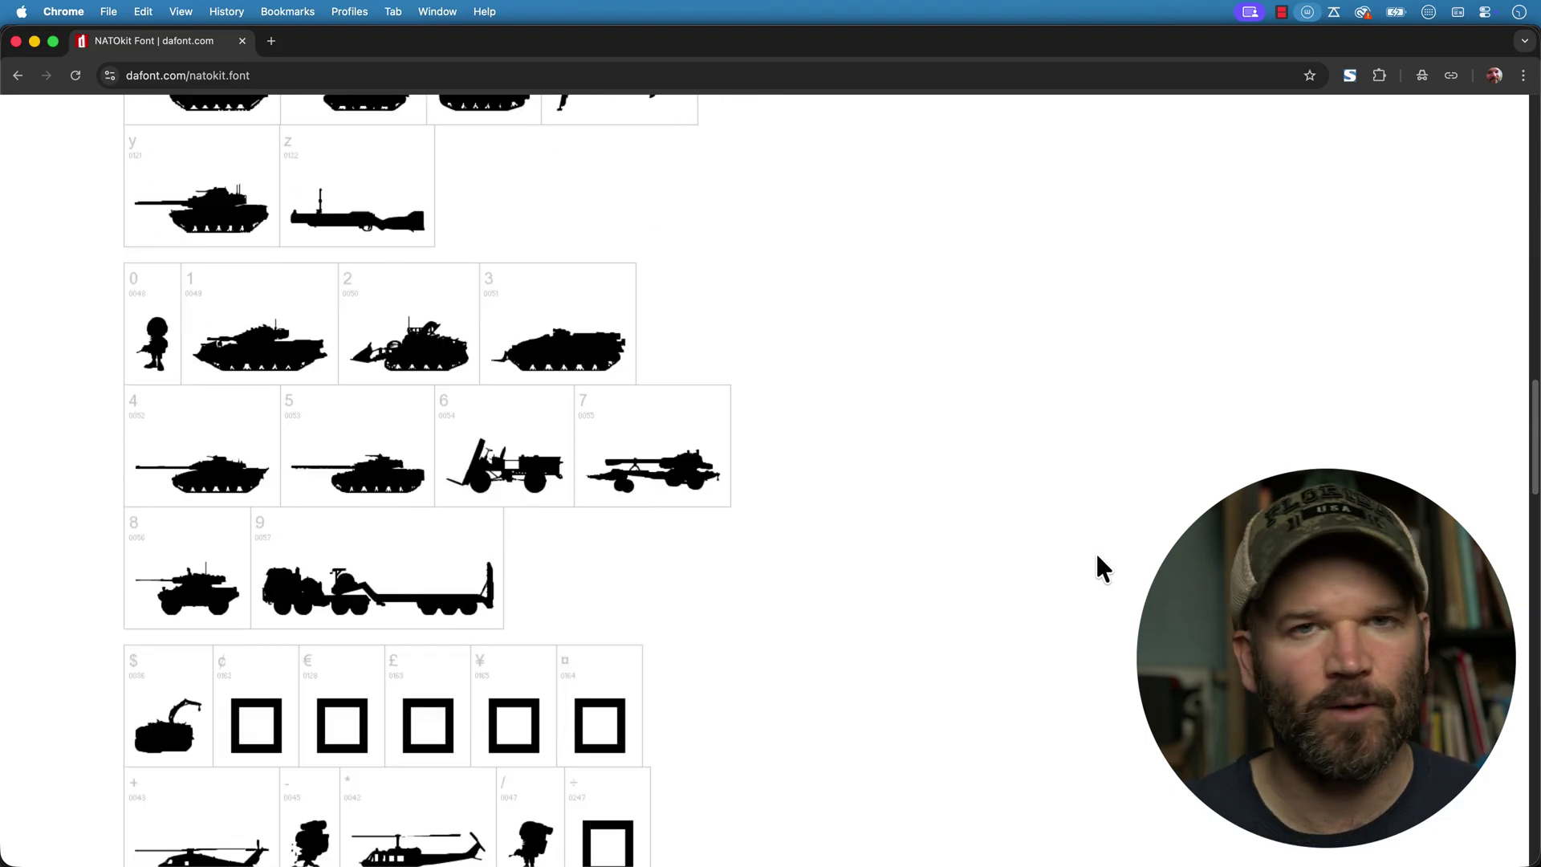
pyautogui.scroll(-4, 1096, 567)
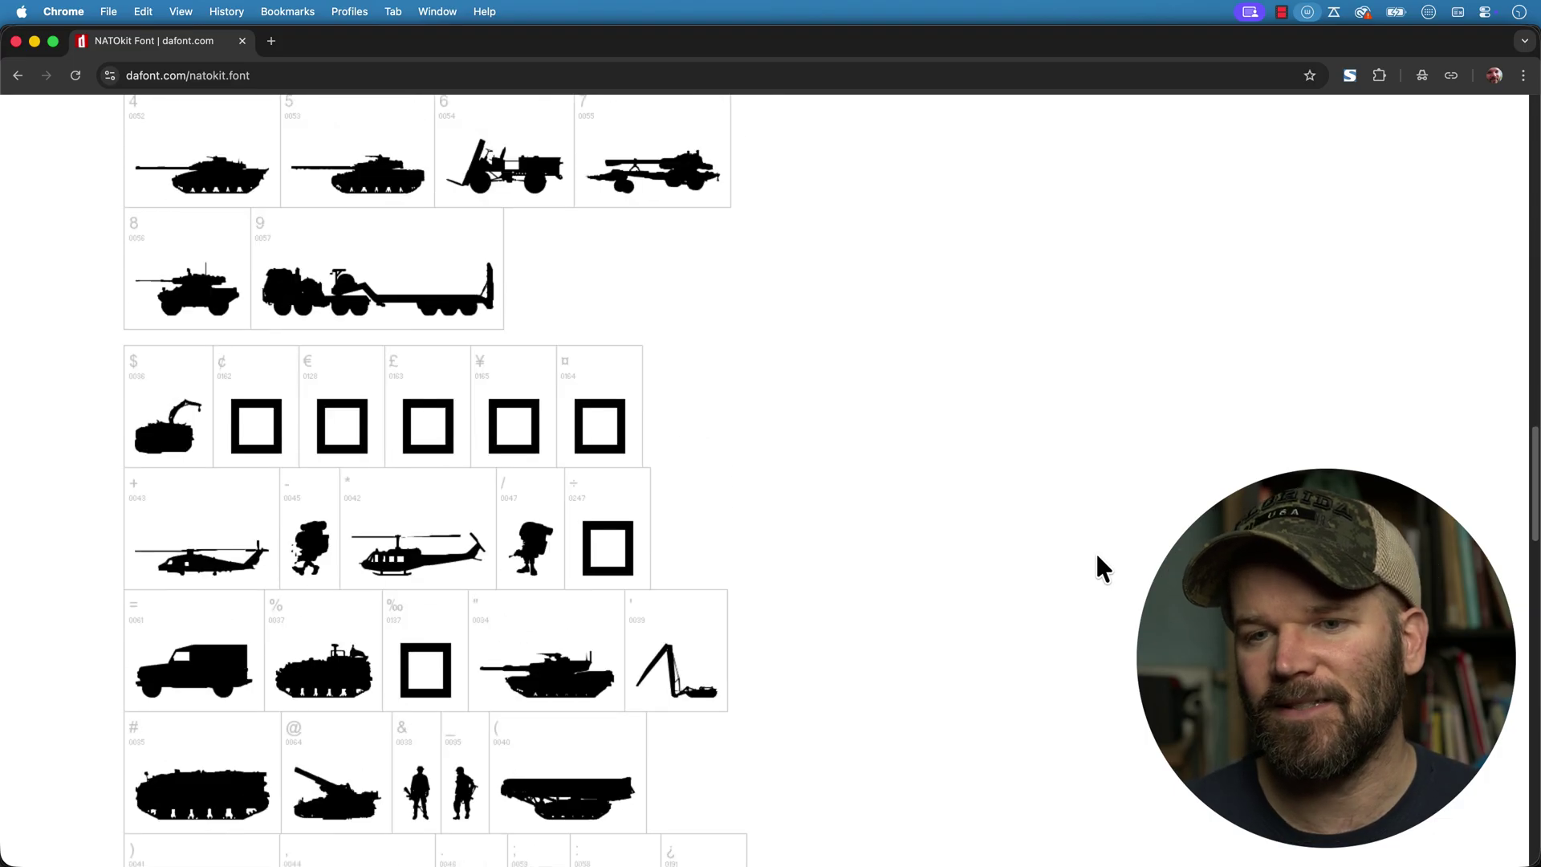
pyautogui.scroll(-6, 1097, 567)
pyautogui.scroll(-5, 1097, 566)
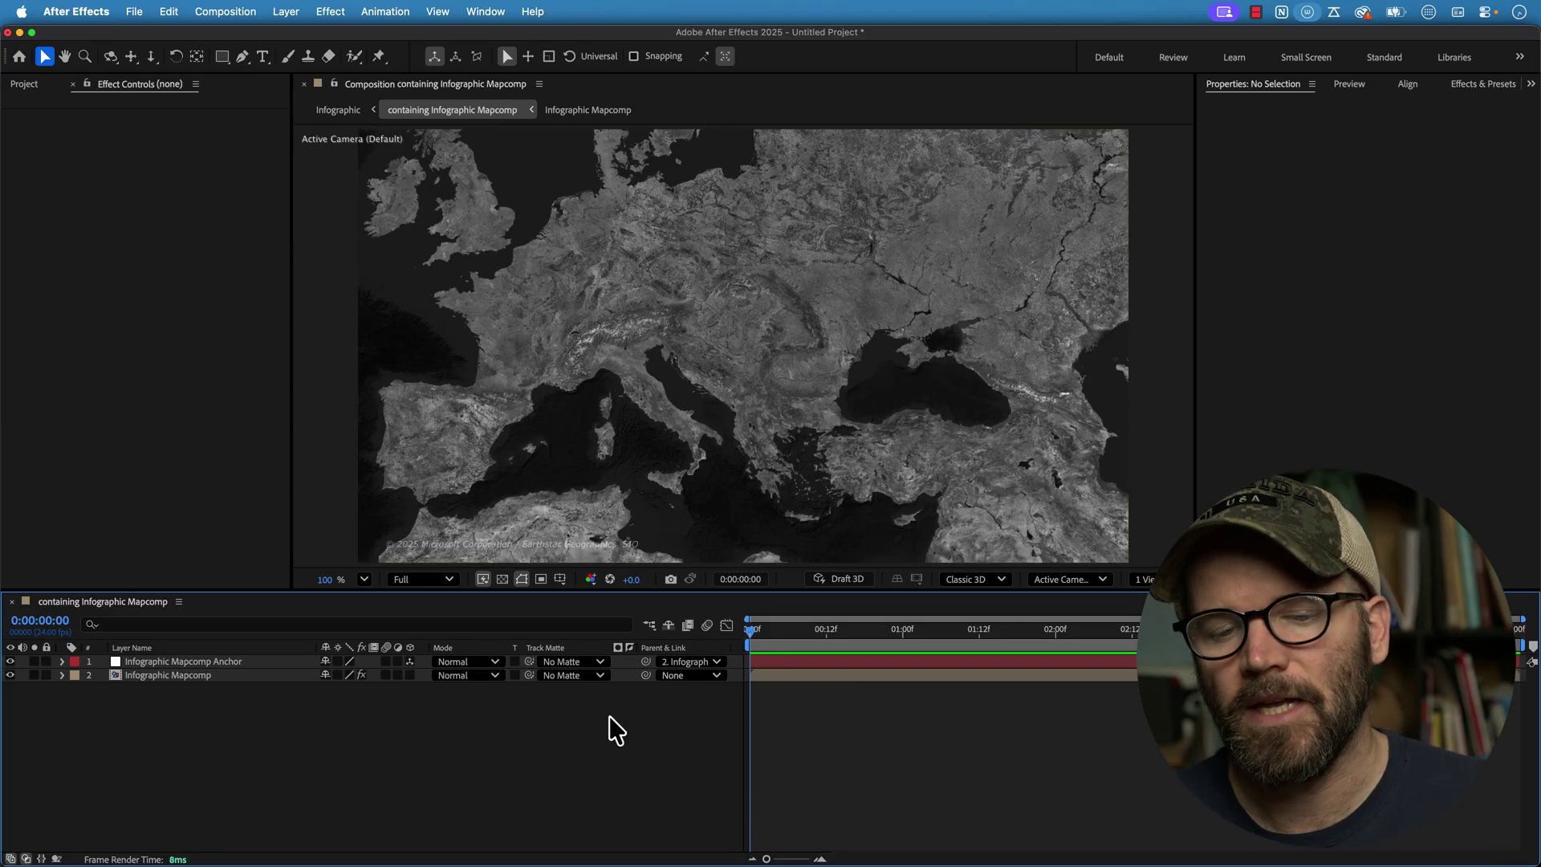
# Step: Create a new text layer on the map and set its font to NATOKit
pyautogui.press('super+t')
pyautogui.click(635, 309)
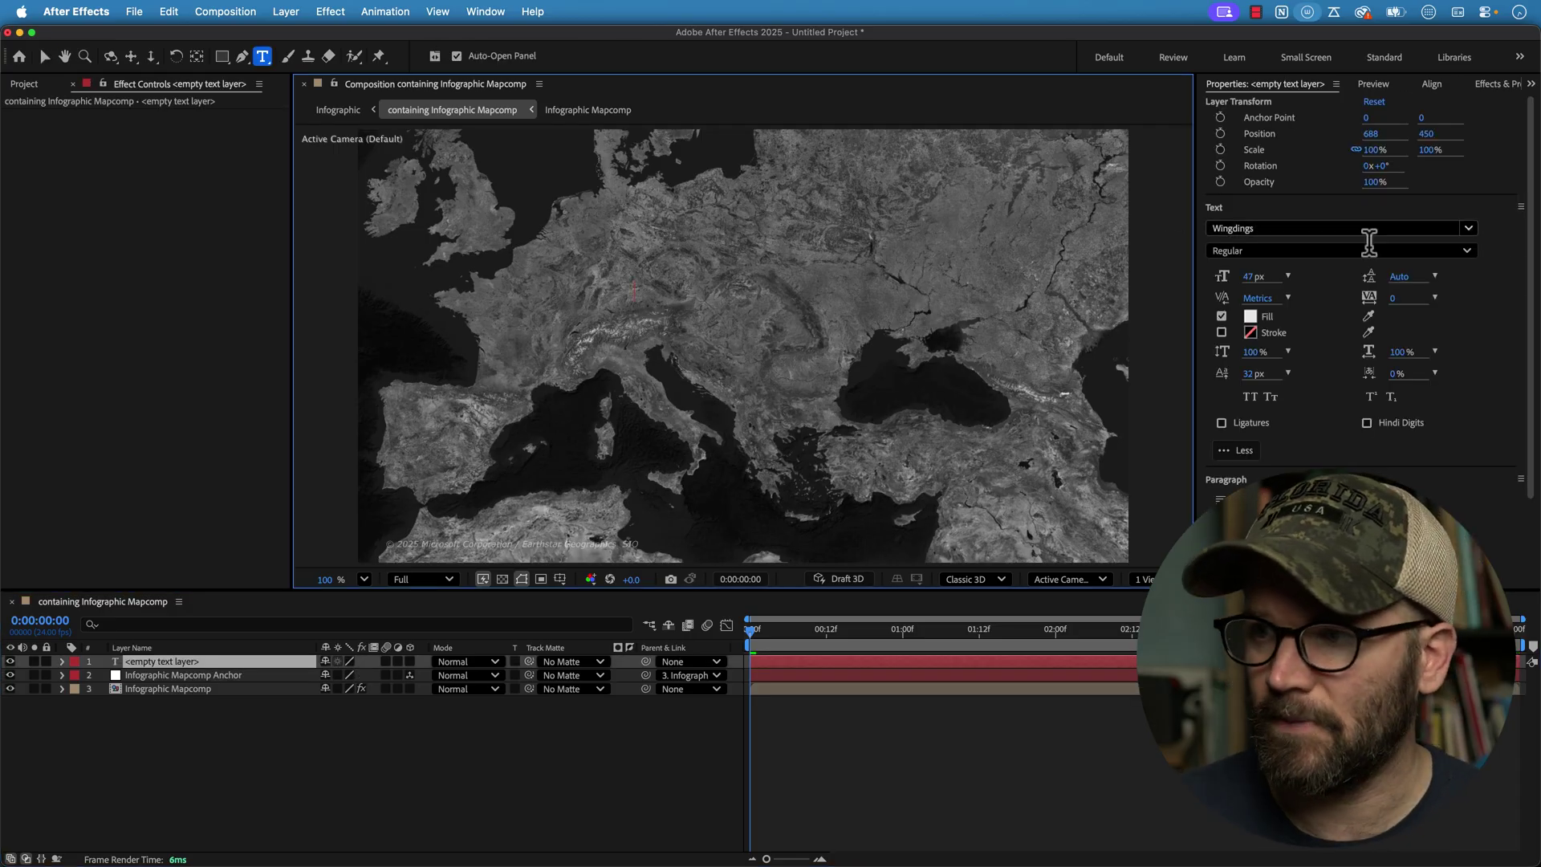
pyautogui.click(1442, 228)
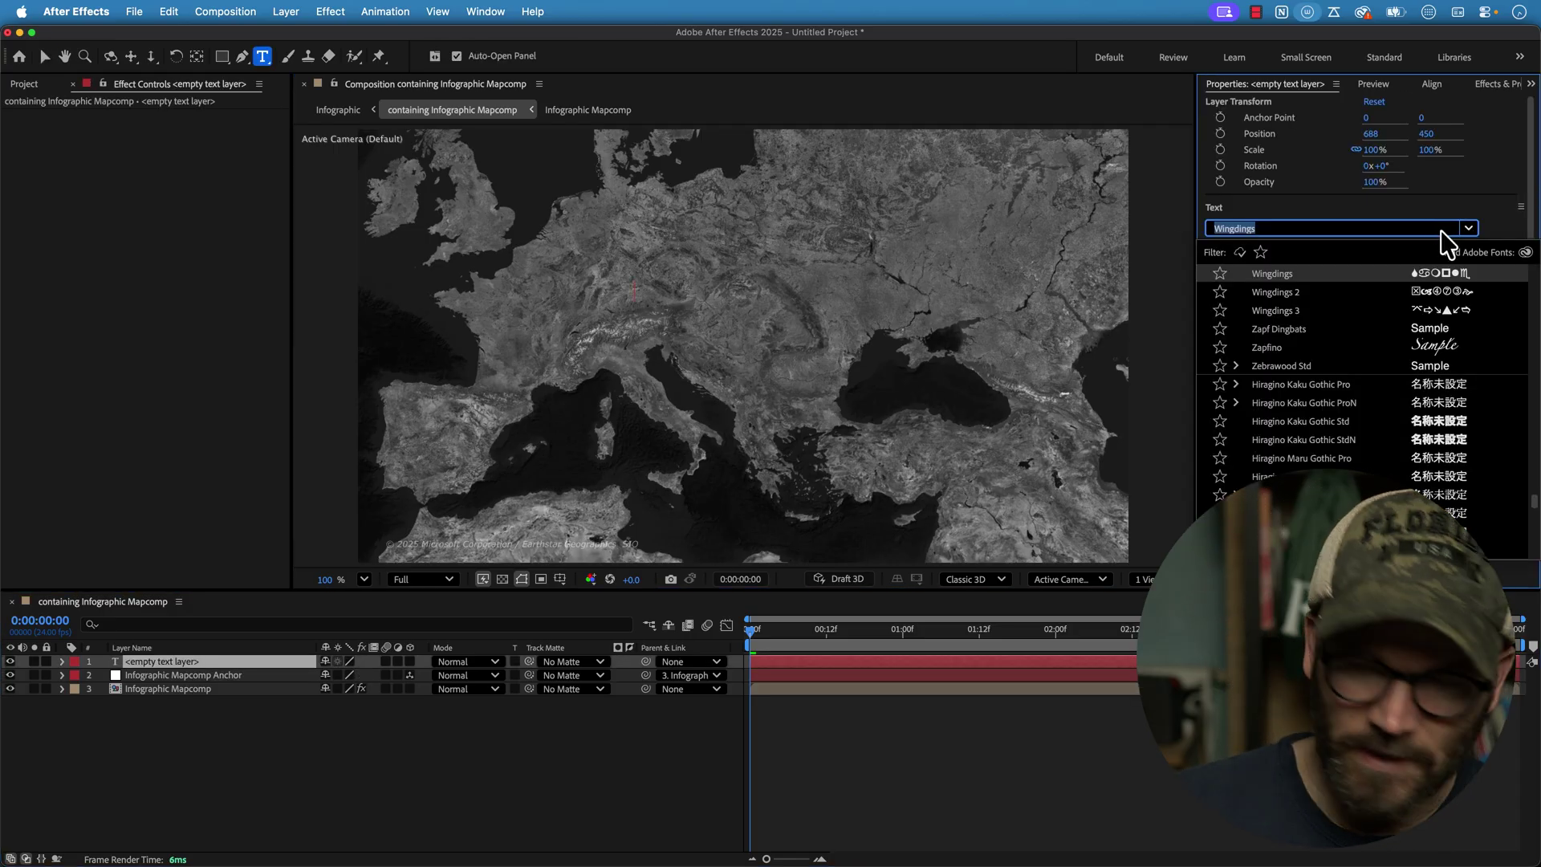
pyautogui.write('nato')
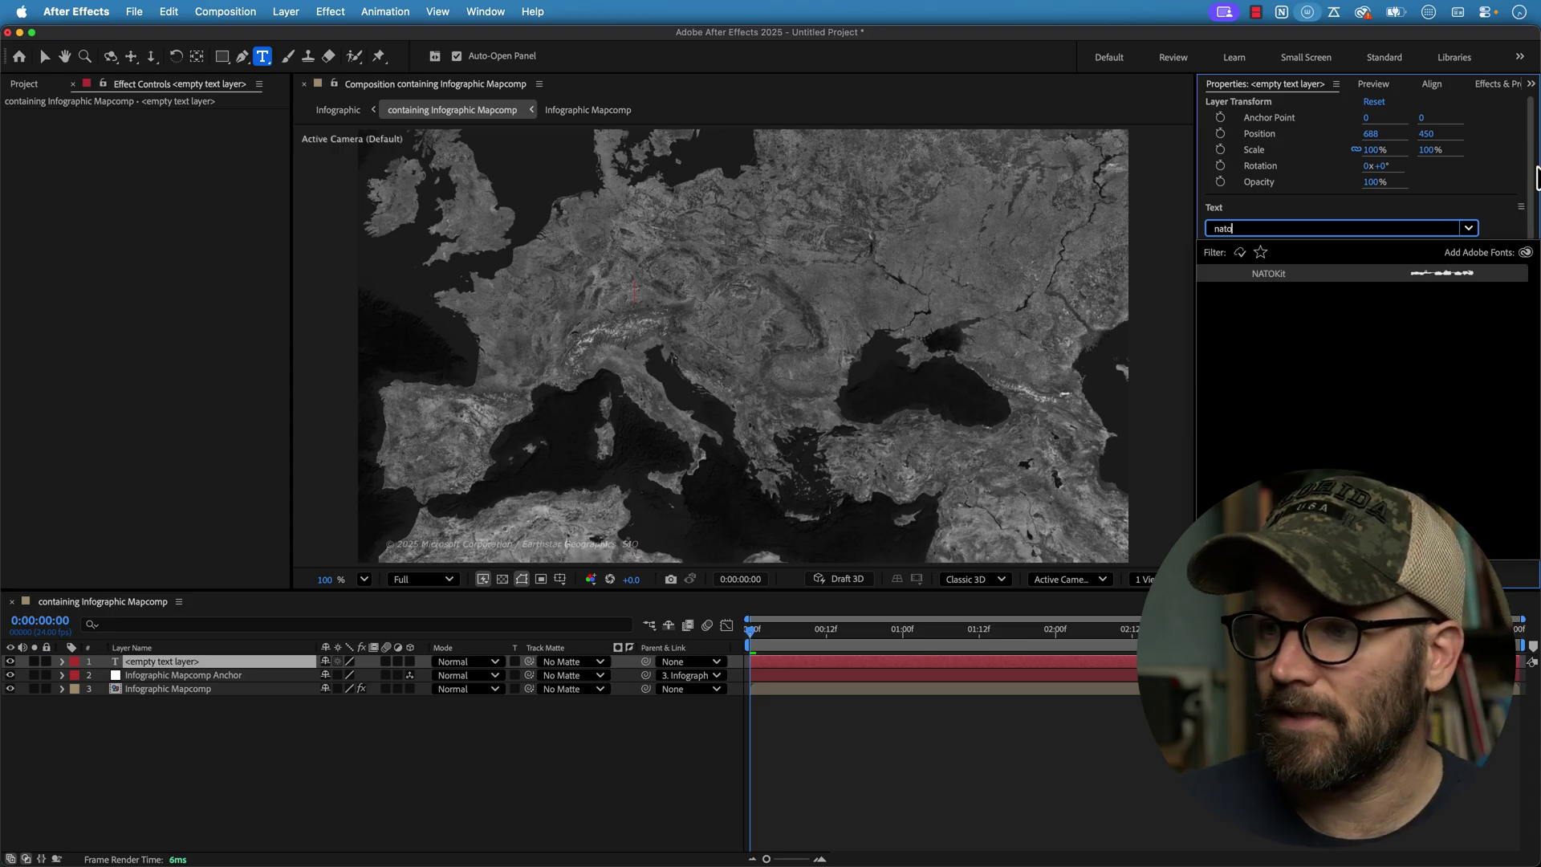
pyautogui.click(1283, 273)
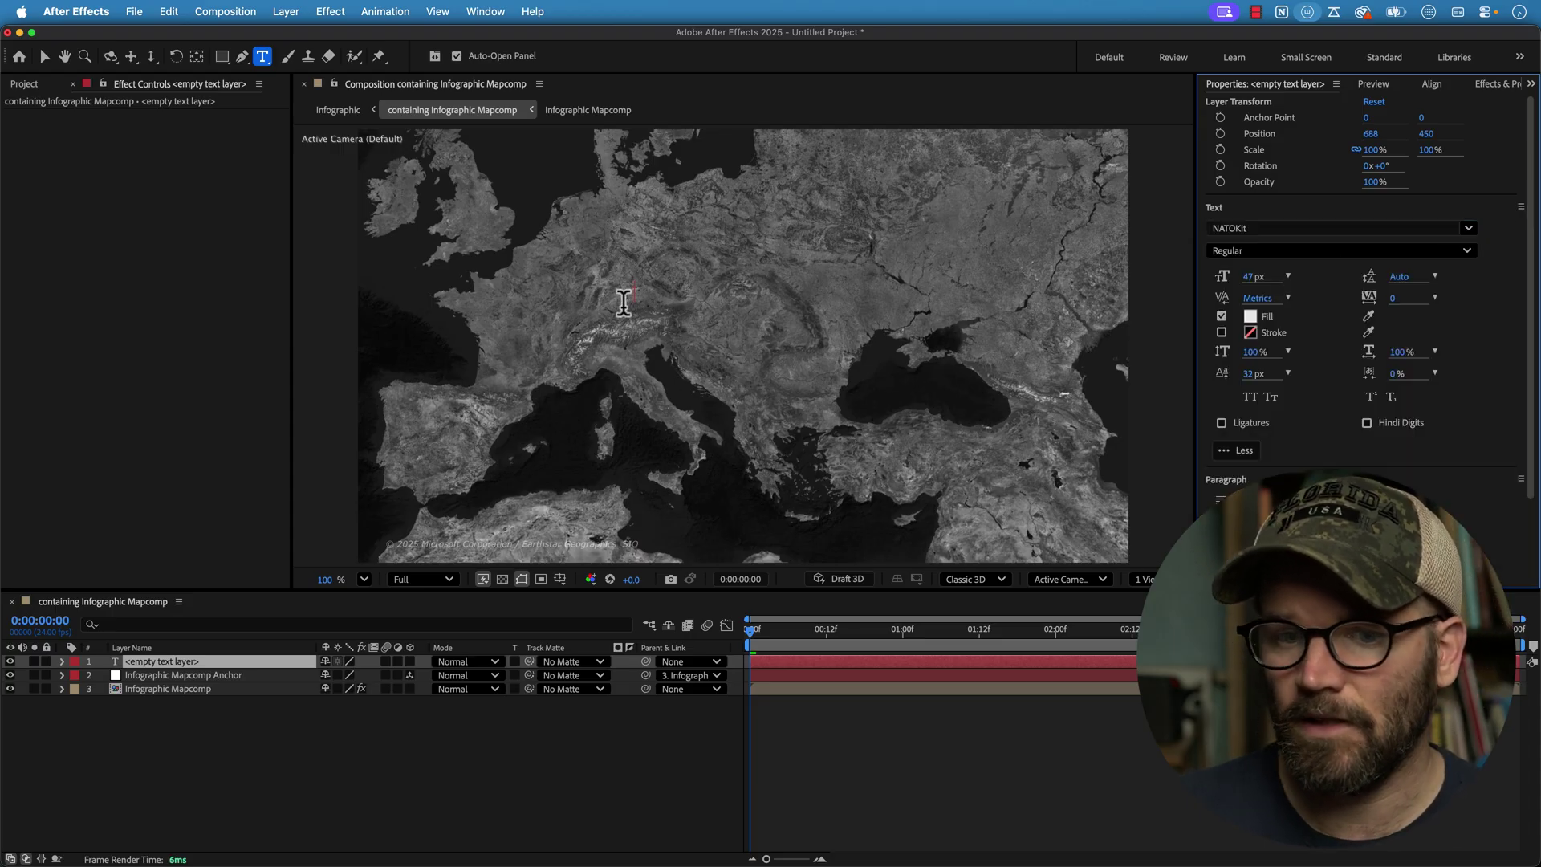
# Step: Type the letters 'jskld' as tank glyphs and enlarge them to 174 px
pyautogui.doubleClick(147, 662)
pyautogui.write('jskldfd')
pyautogui.doubleClick(149, 663)
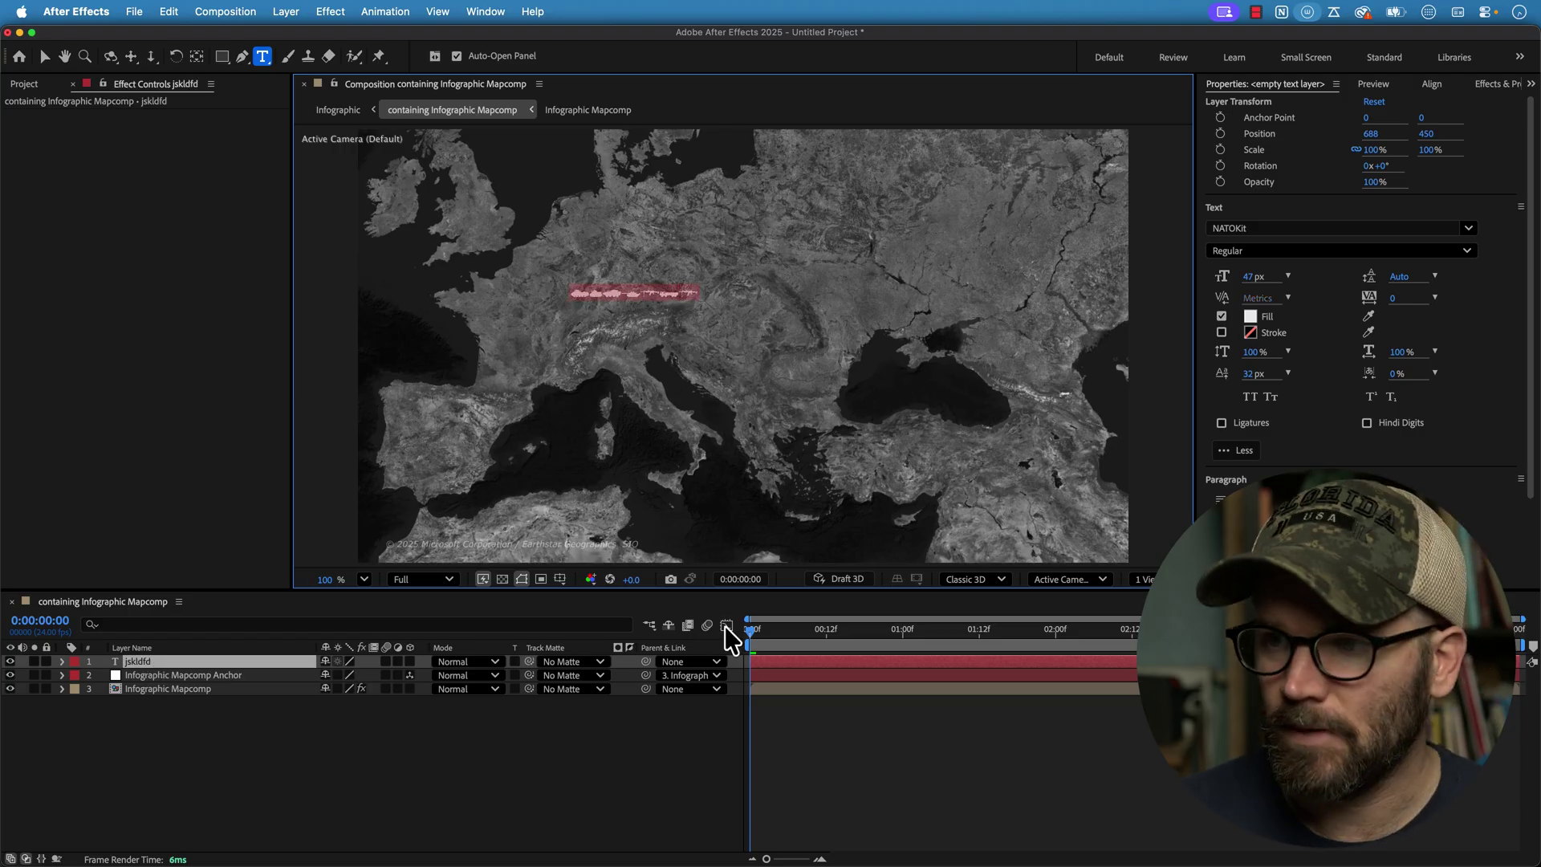
pyautogui.moveTo(1258, 285); pyautogui.dragTo(1363, 266)
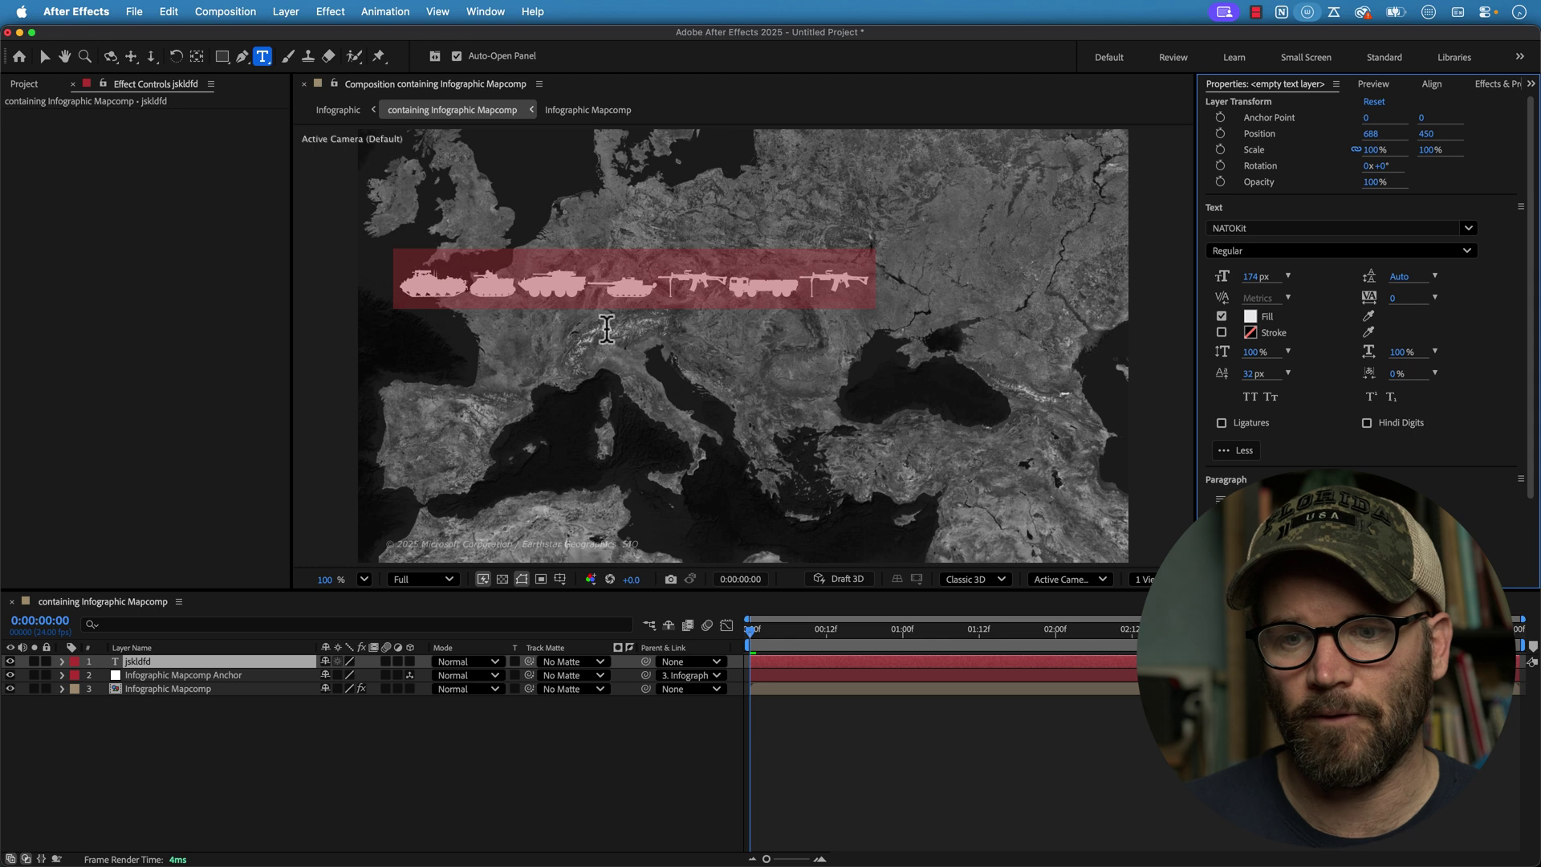
pyautogui.press('super+Tab')
pyautogui.press('super+Tab')
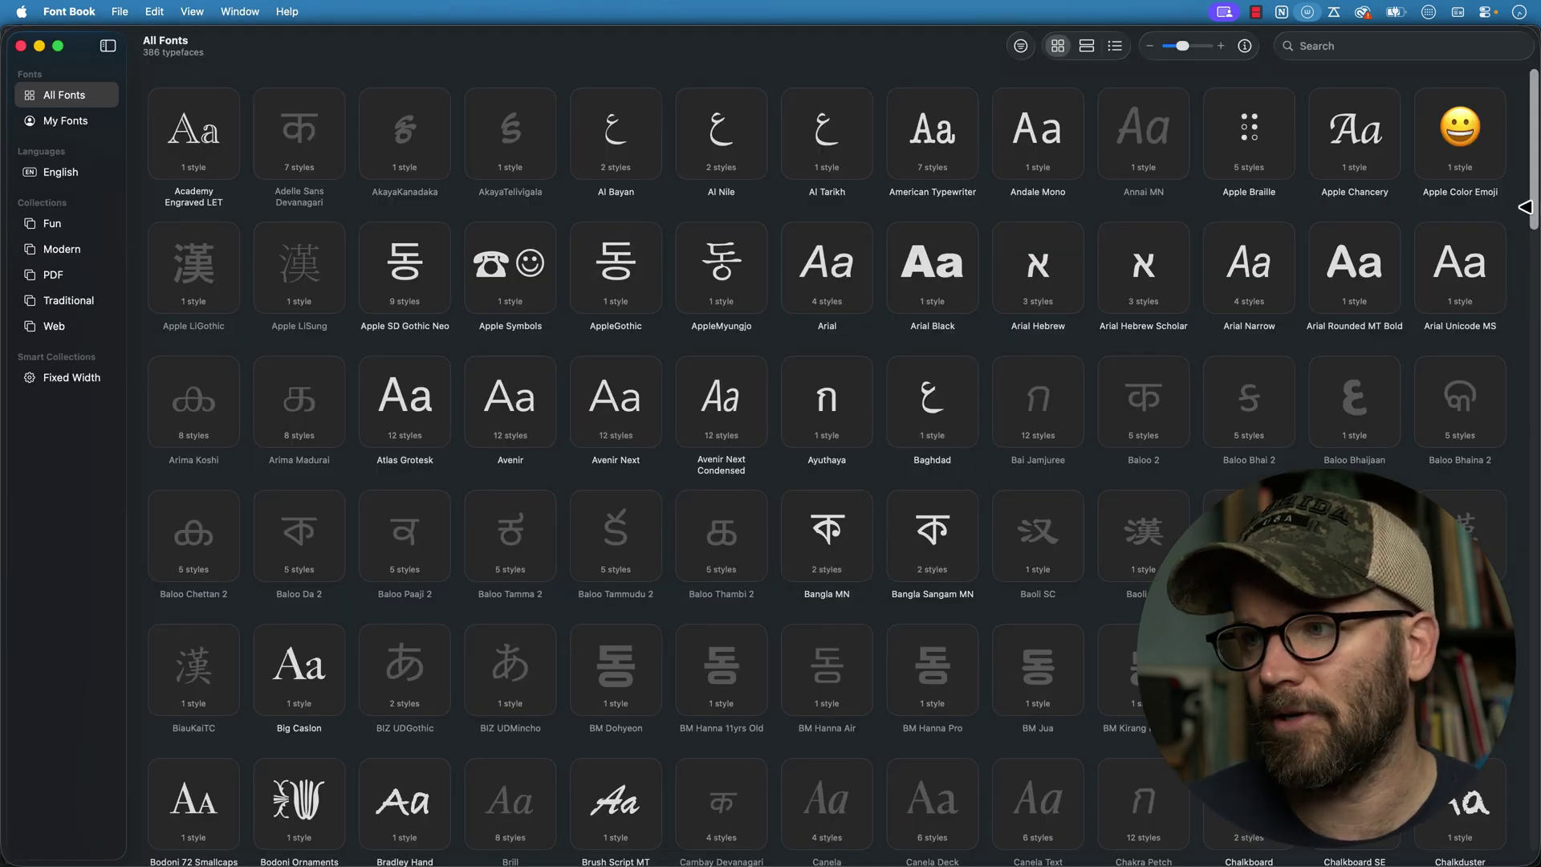
# Step: Find NATOKit in Font Book and identify the soldier glyph as capital I (U+0049)
pyautogui.click(1392, 46)
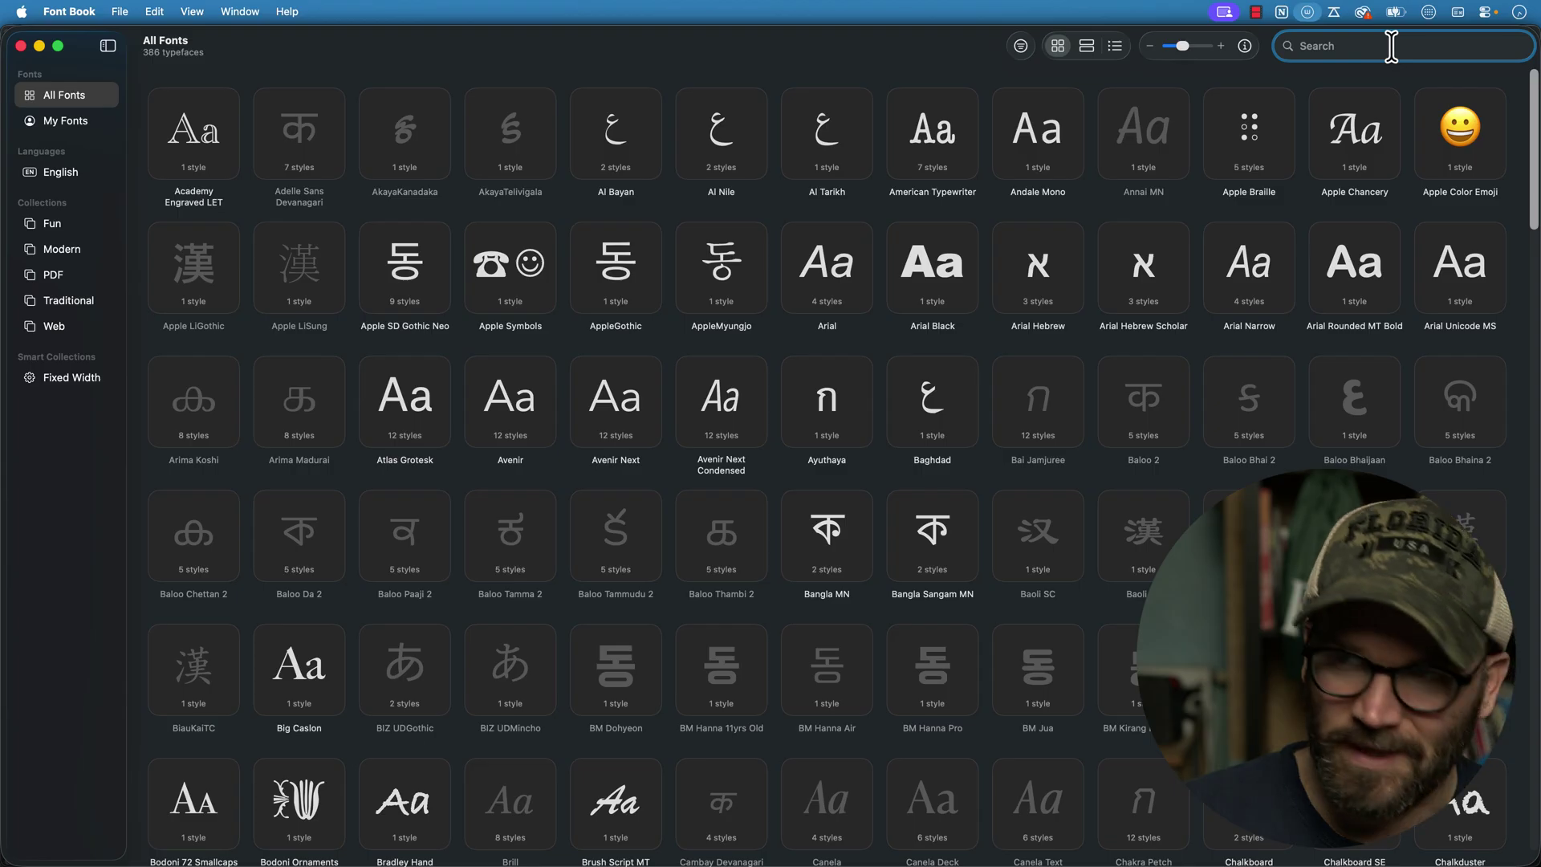
pyautogui.write('natok')
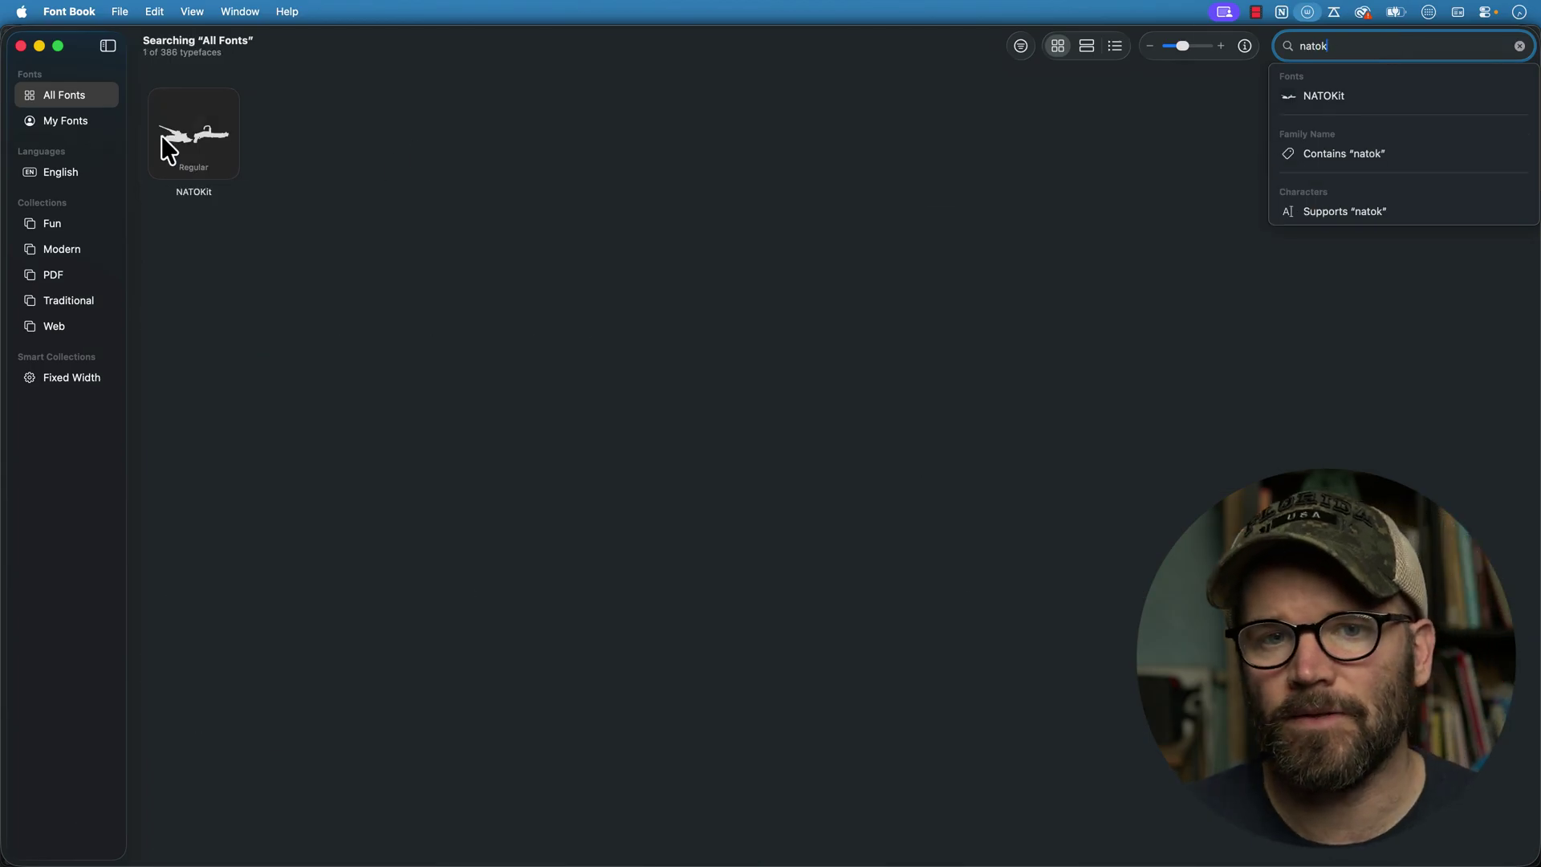
pyautogui.doubleClick(178, 143)
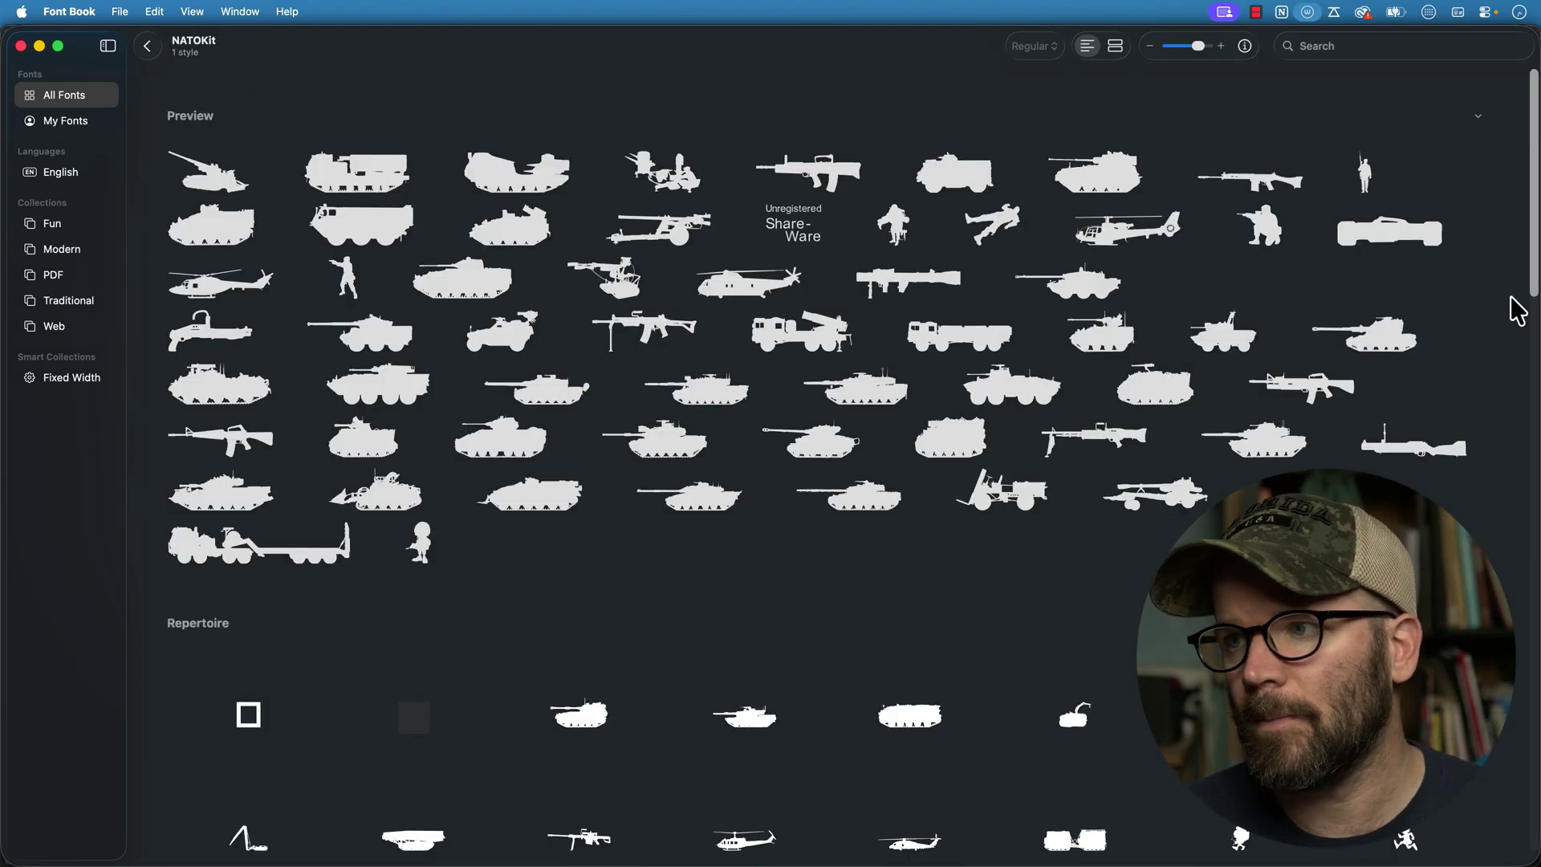
pyautogui.moveTo(1535, 203); pyautogui.dragTo(1525, 418)
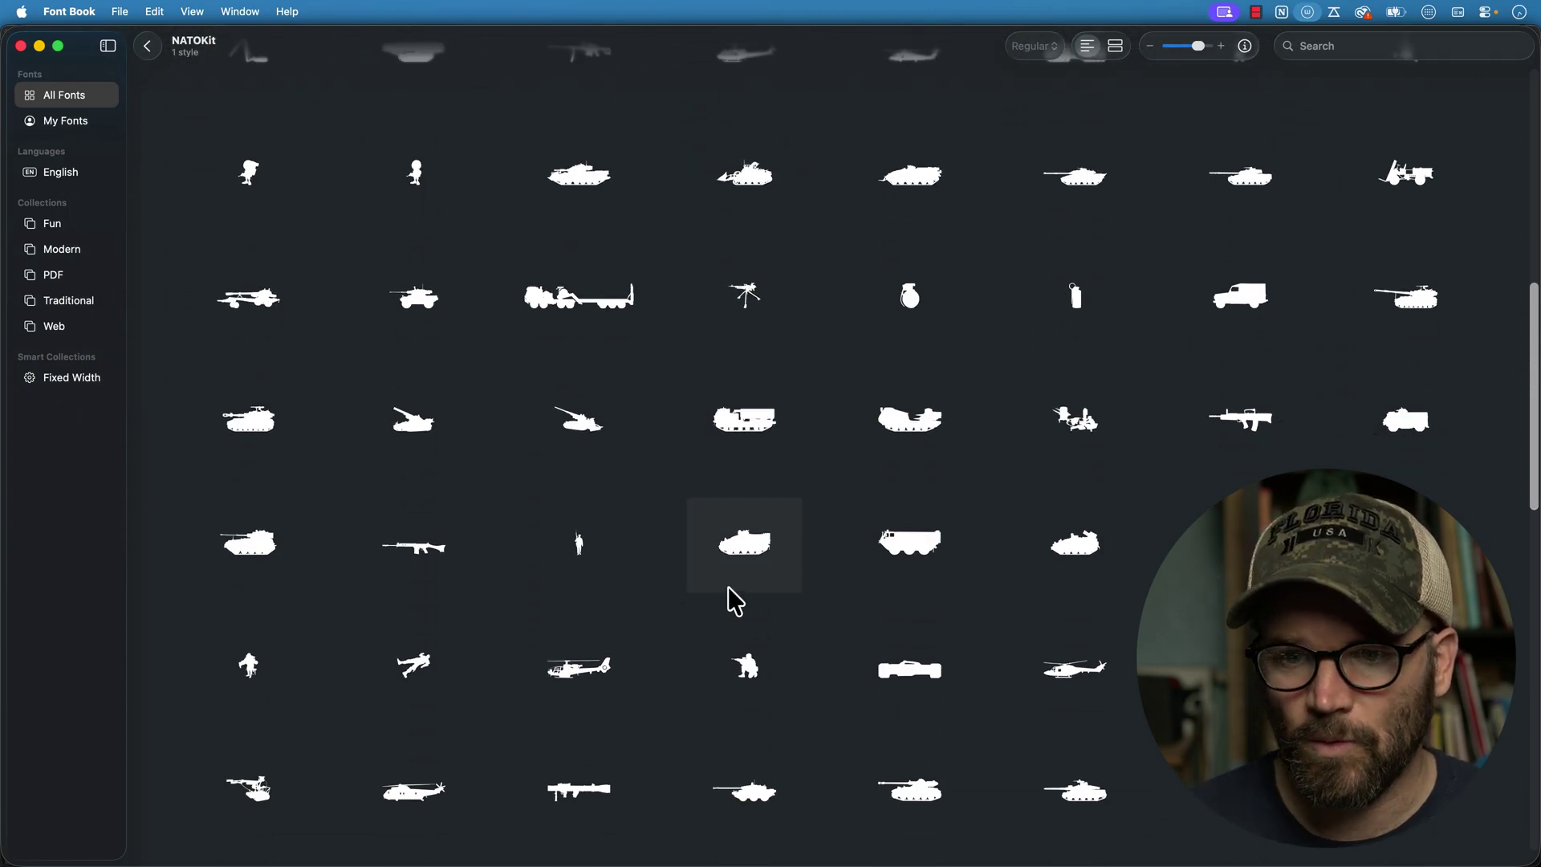
pyautogui.click(580, 554)
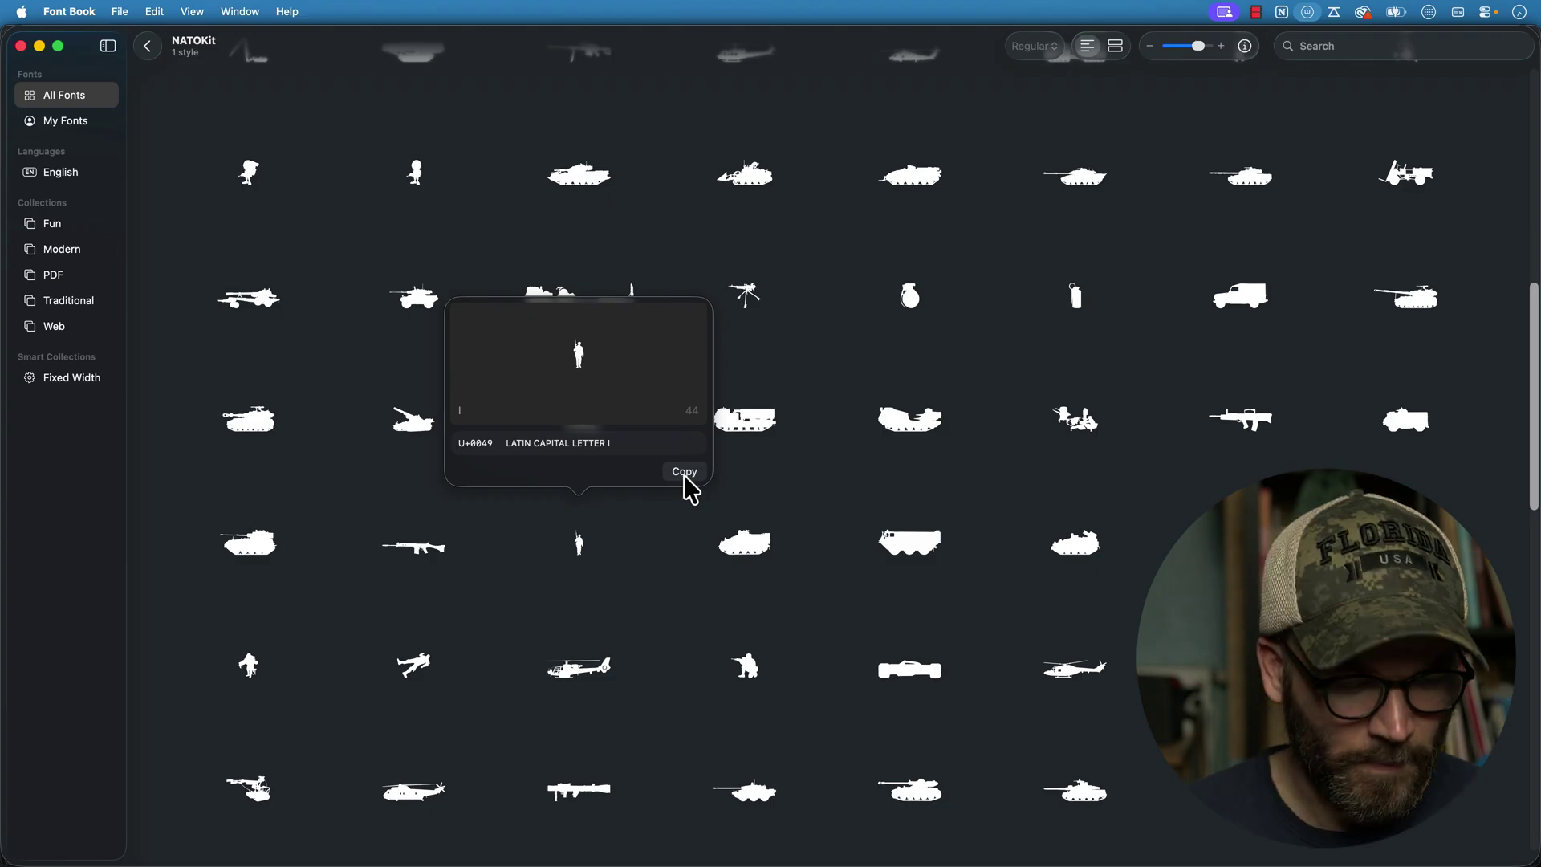
# Step: Replace the tank row with one soldier glyph at 647 px and move it over central Europe
pyautogui.press('super+Tab')
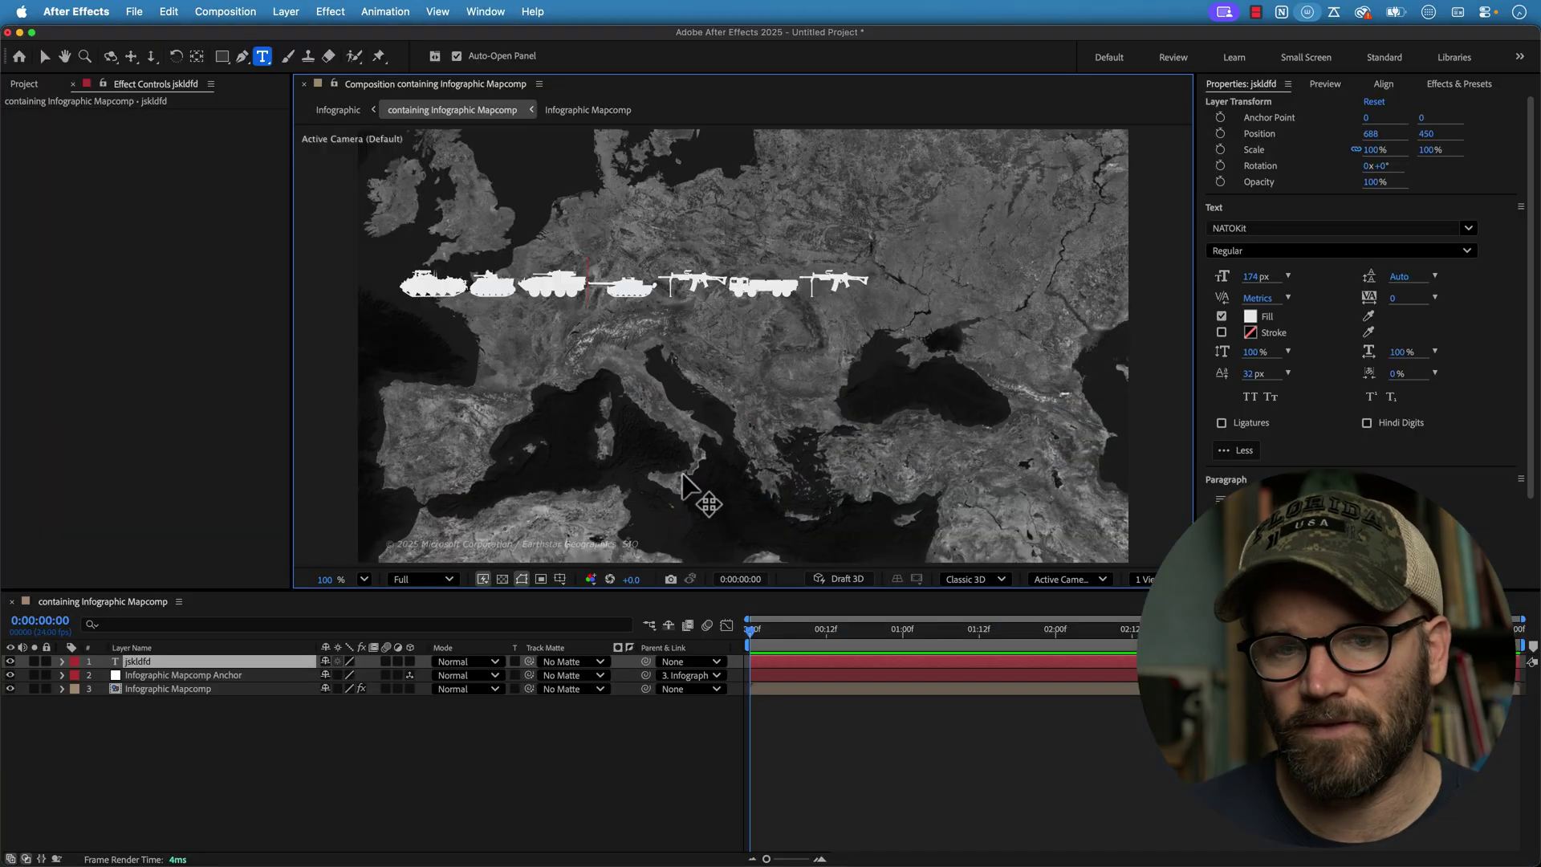
pyautogui.doubleClick(585, 283)
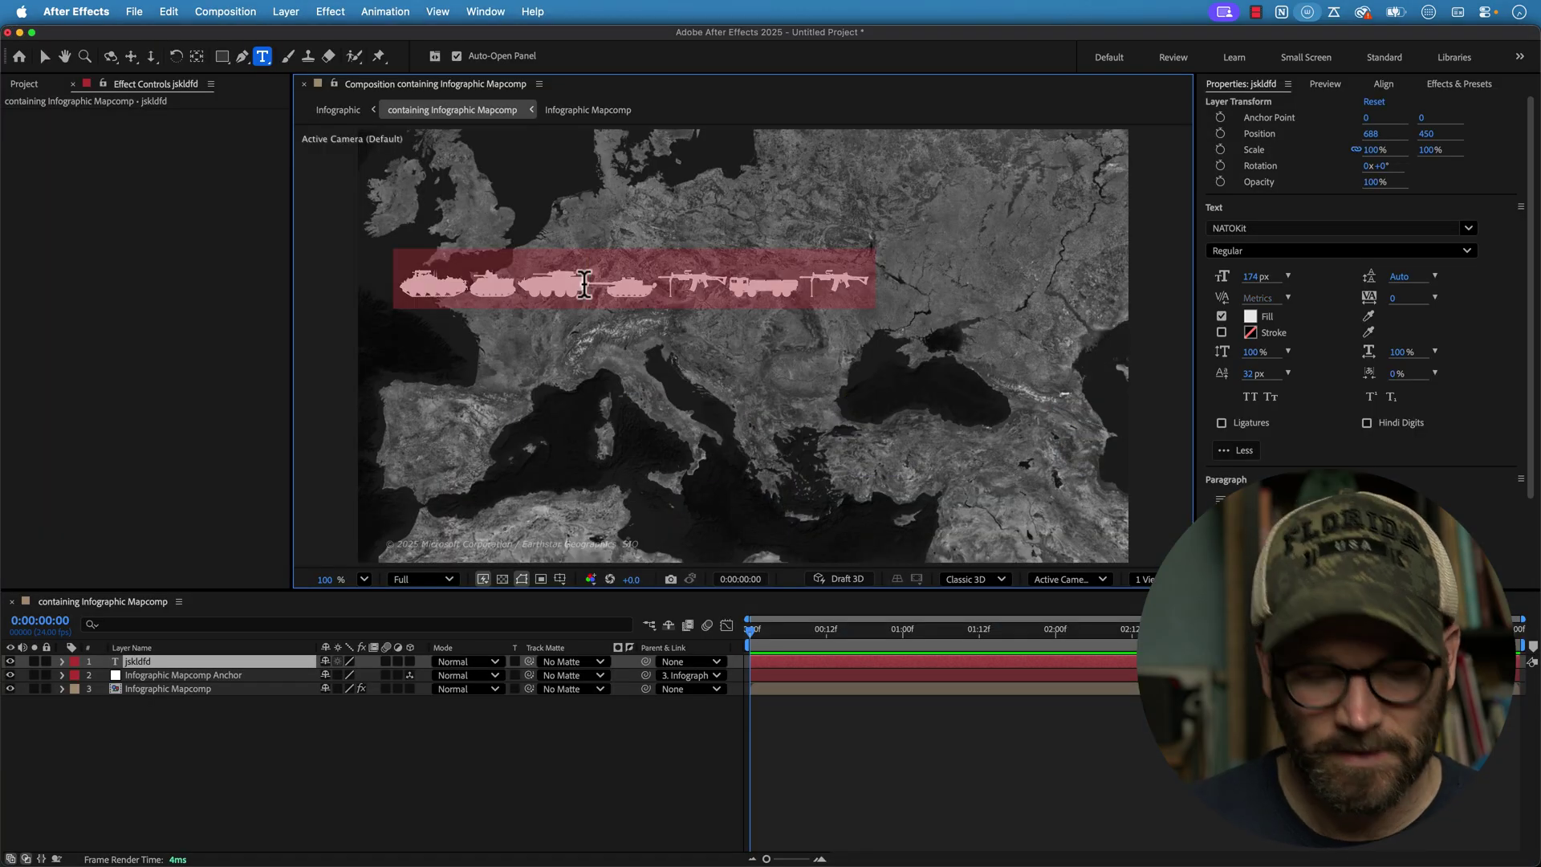
pyautogui.write('l')
pyautogui.press('super+a')
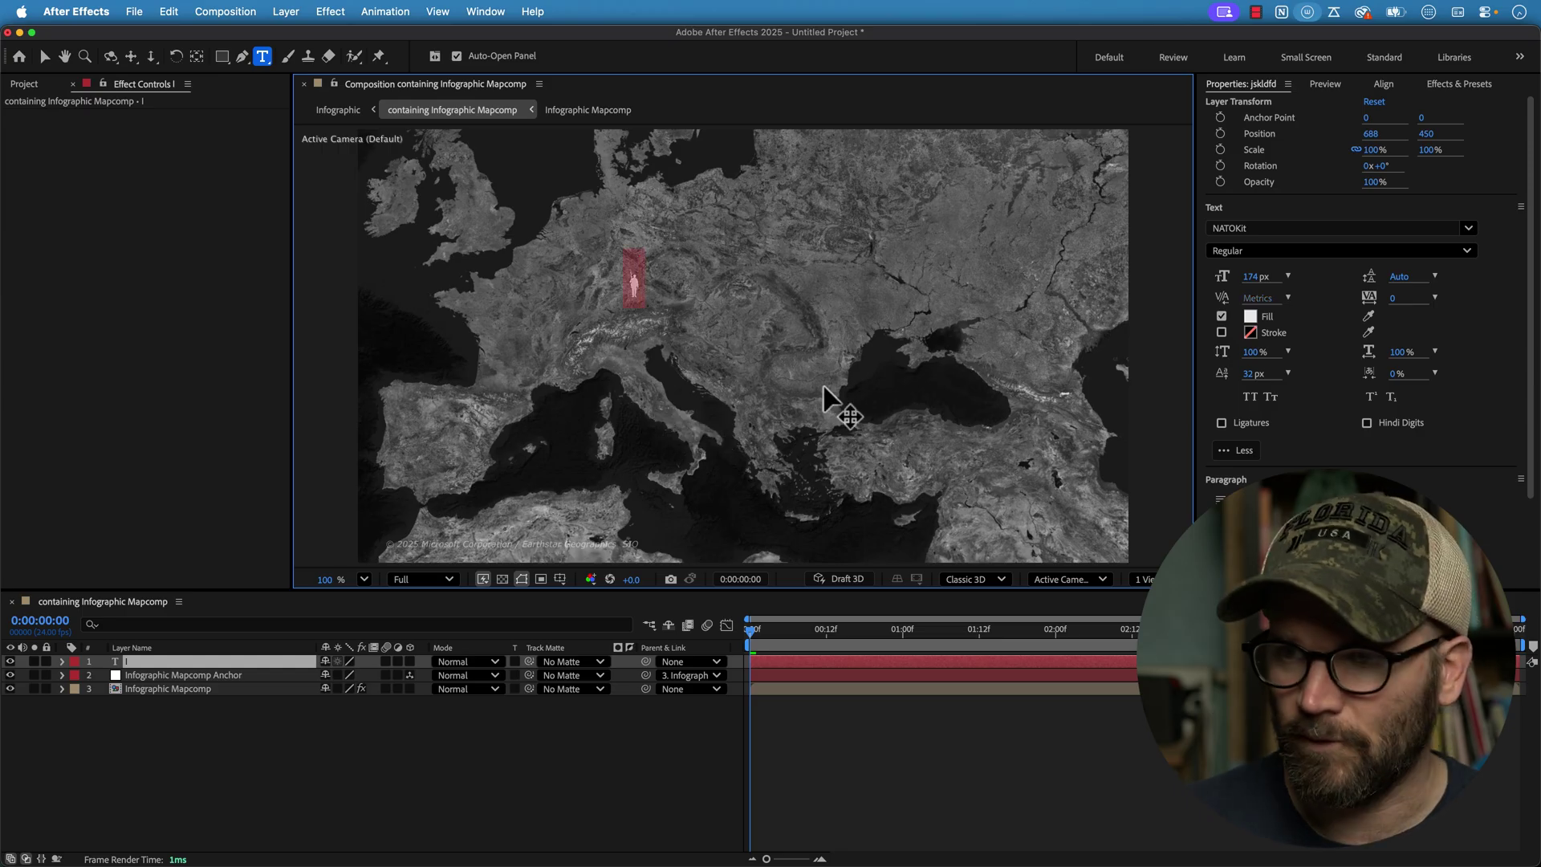
pyautogui.moveTo(1253, 277); pyautogui.dragTo(1532, 270)
pyautogui.moveTo(1253, 277); pyautogui.dragTo(1317, 276)
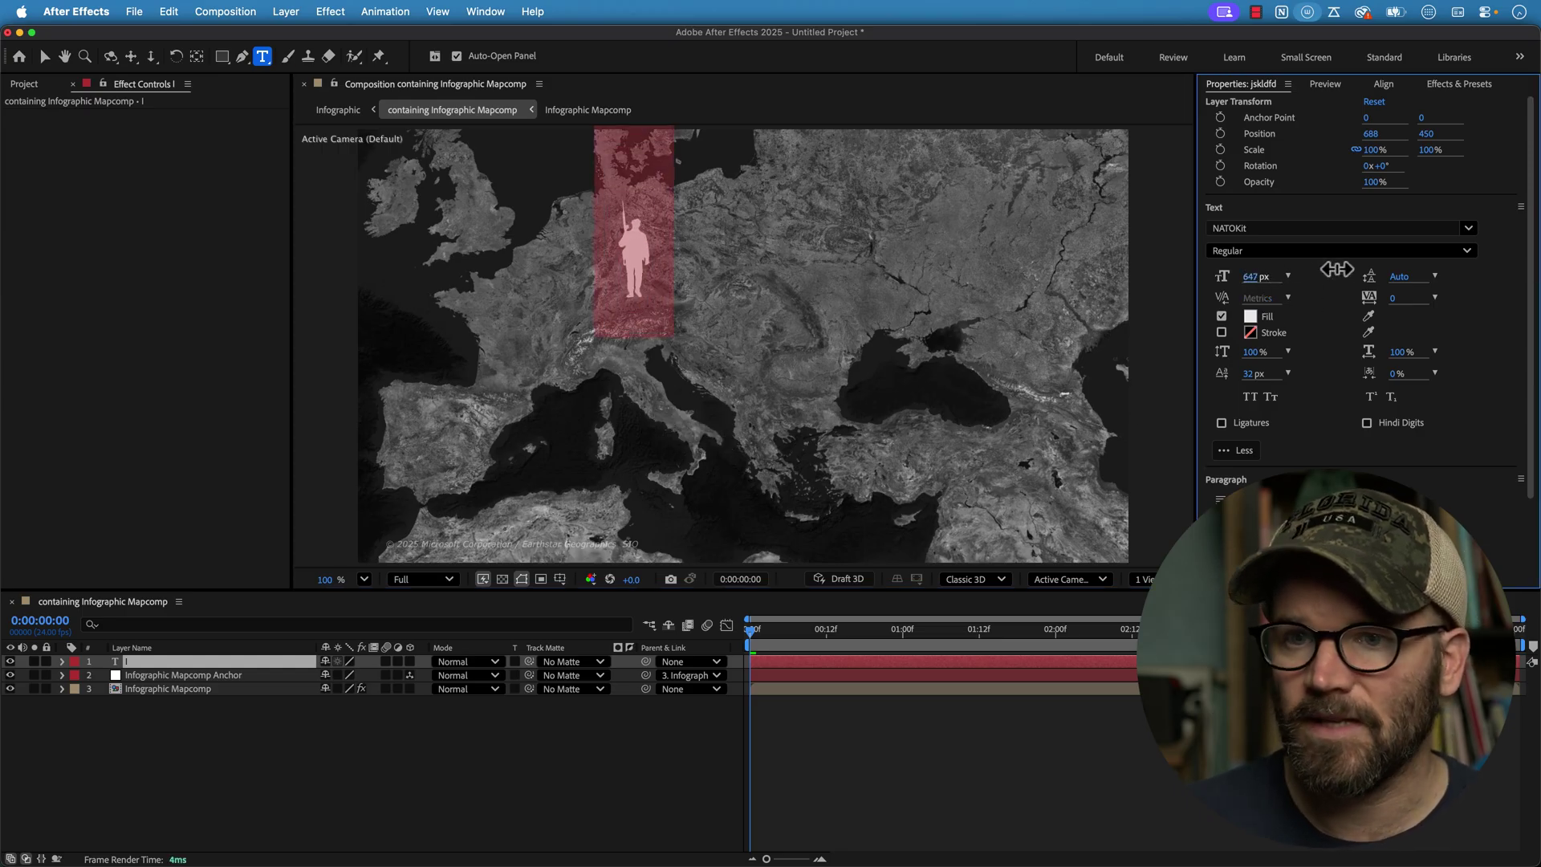
pyautogui.click(136, 664)
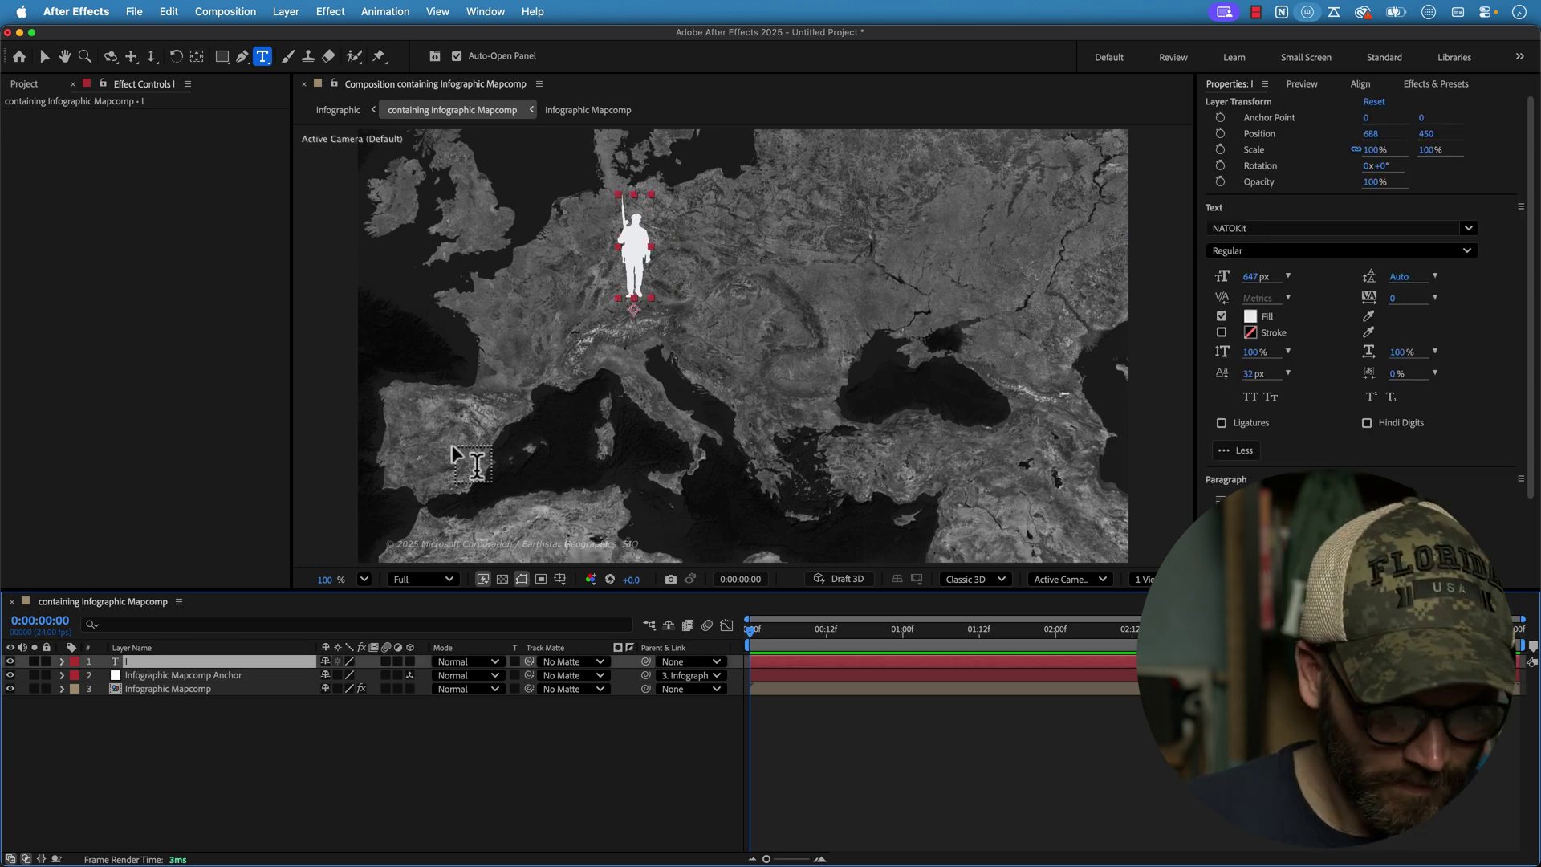
pyautogui.press('v')
pyautogui.moveTo(637, 249); pyautogui.dragTo(638, 297)
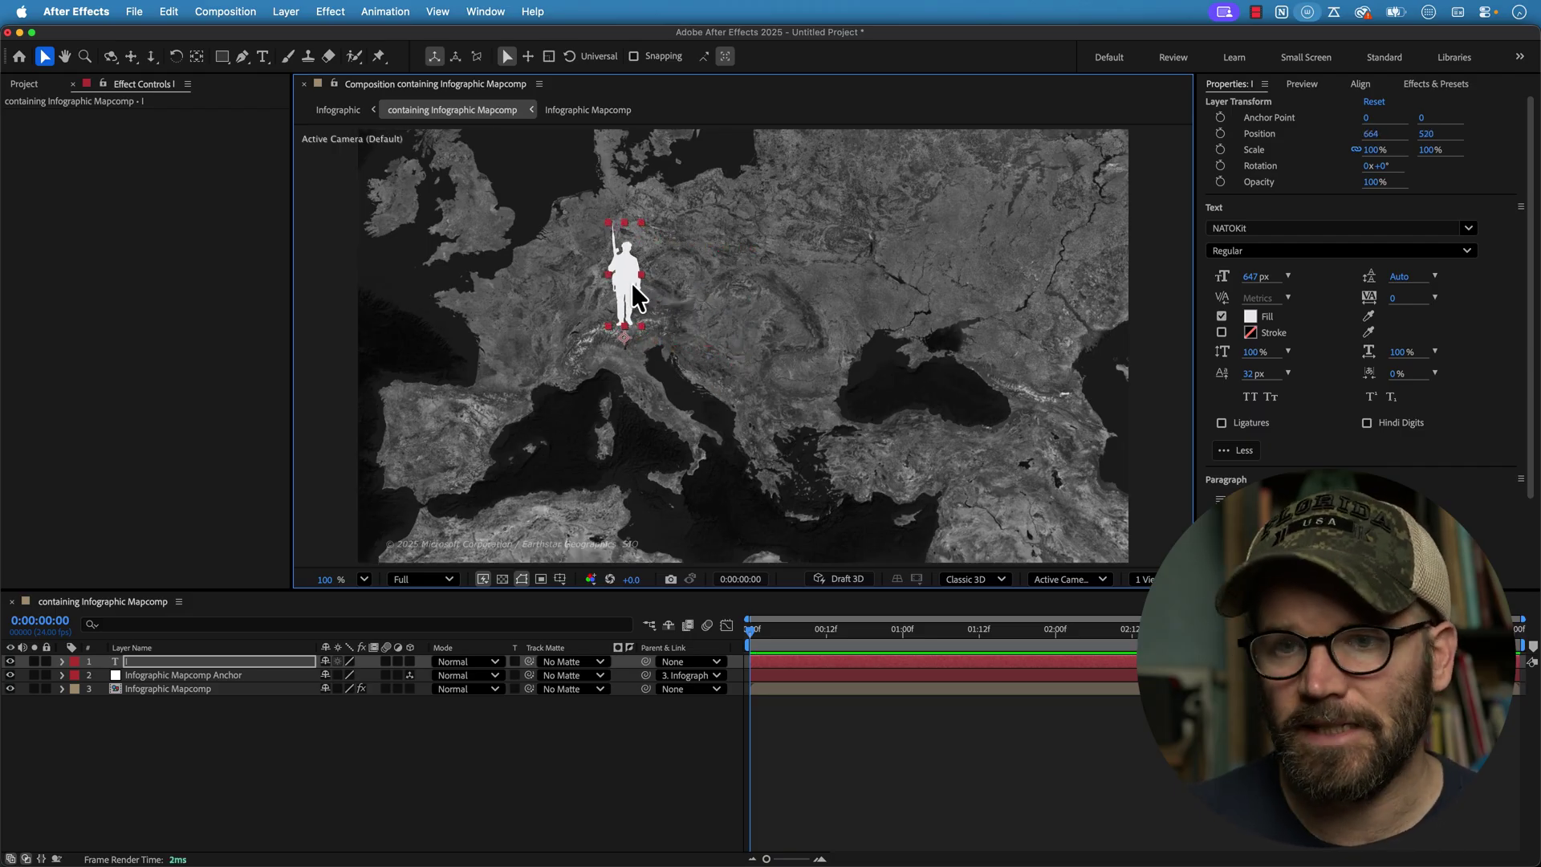
# Step: Type five soldier glyphs 'IIIII' and copy-paste them into a row of fifteen
pyautogui.press('super+t')
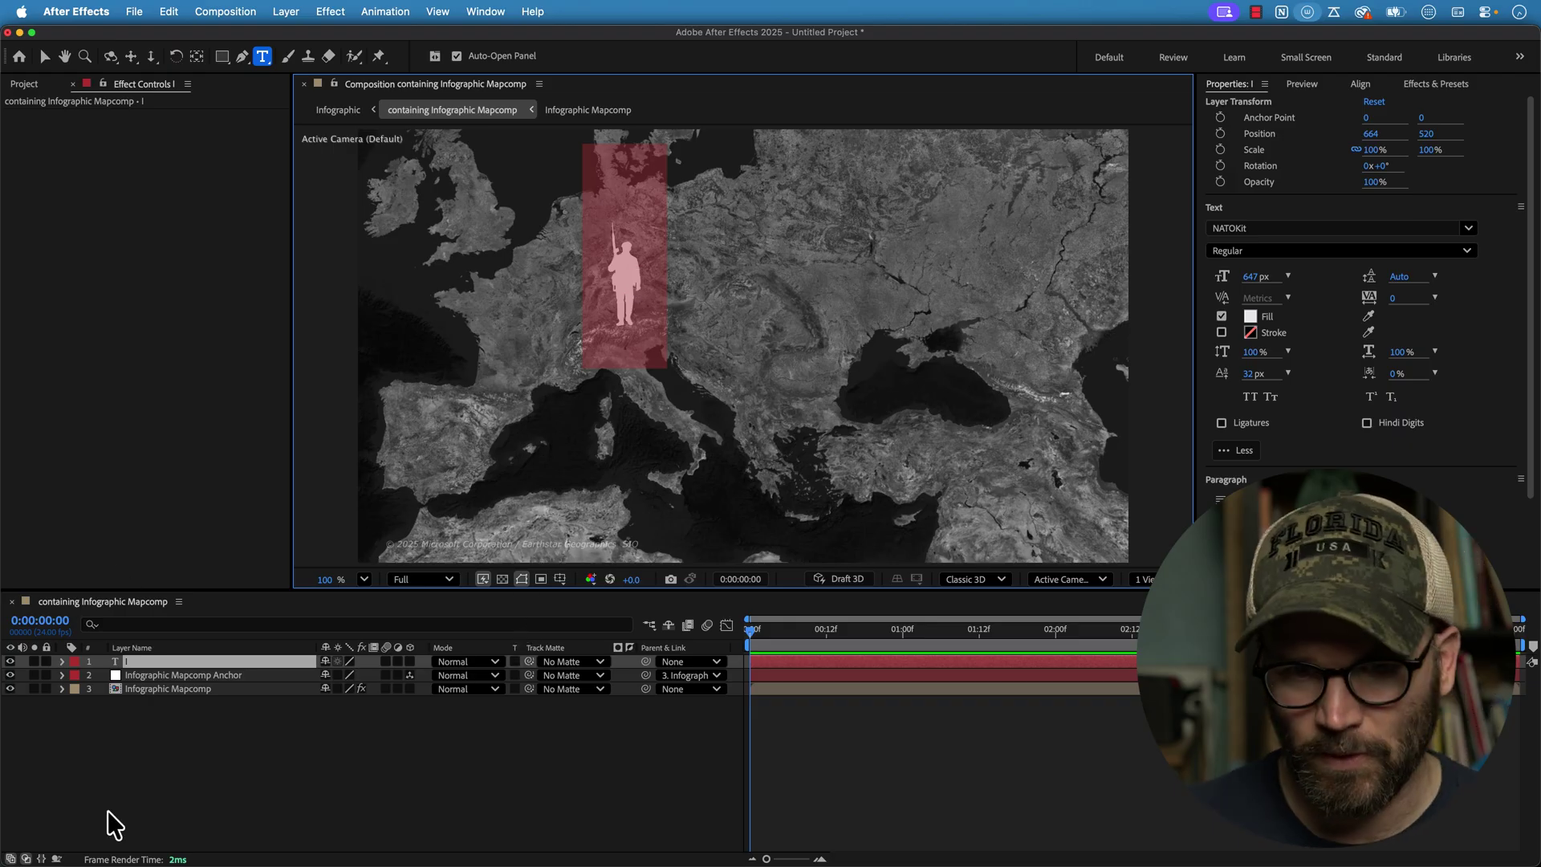
pyautogui.write('IIII')
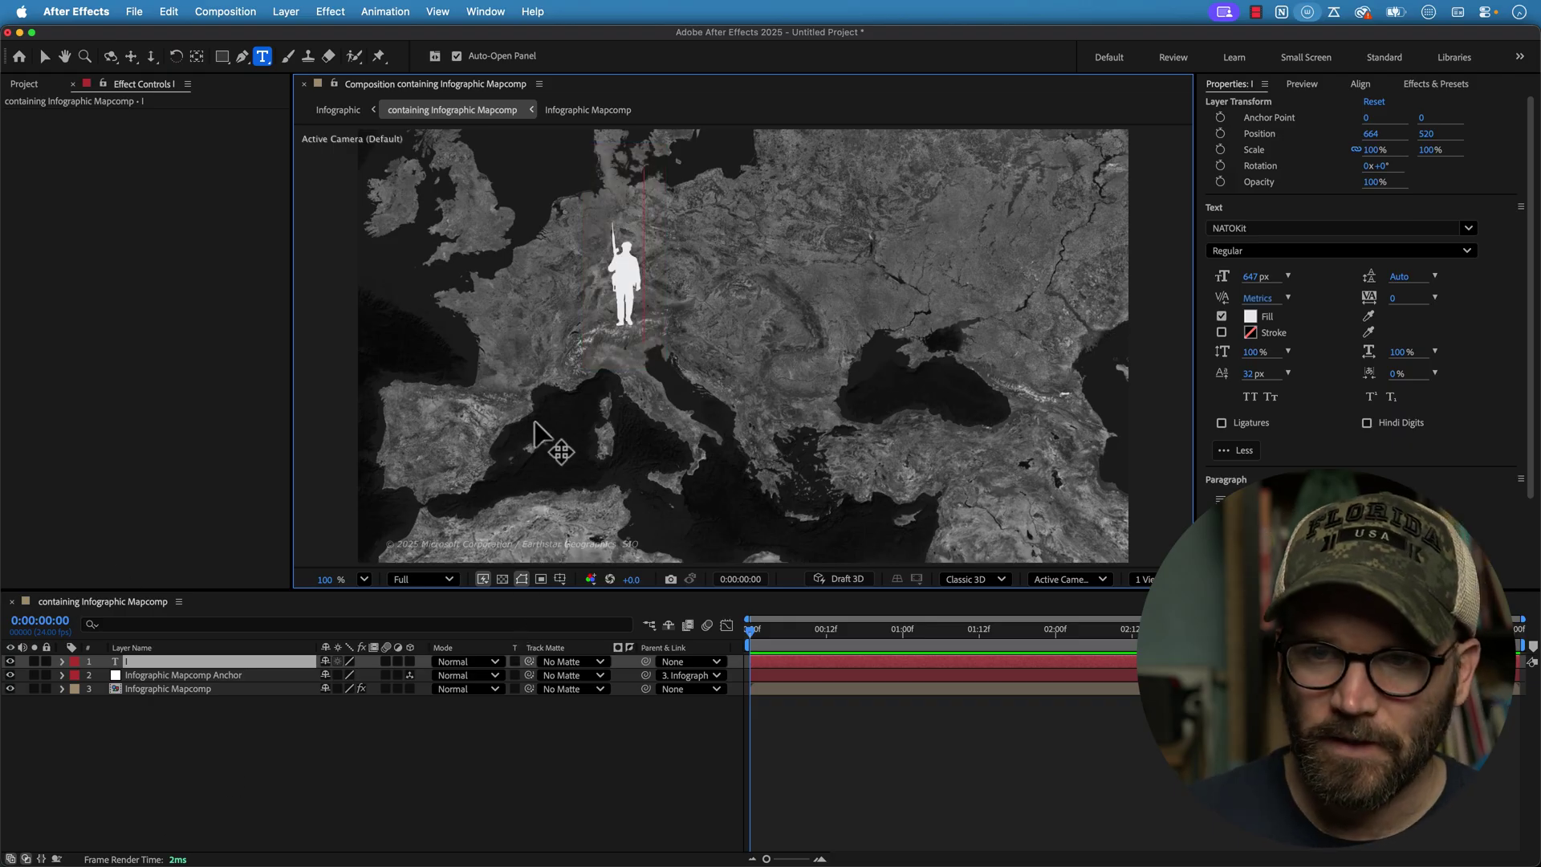
pyautogui.write('I')
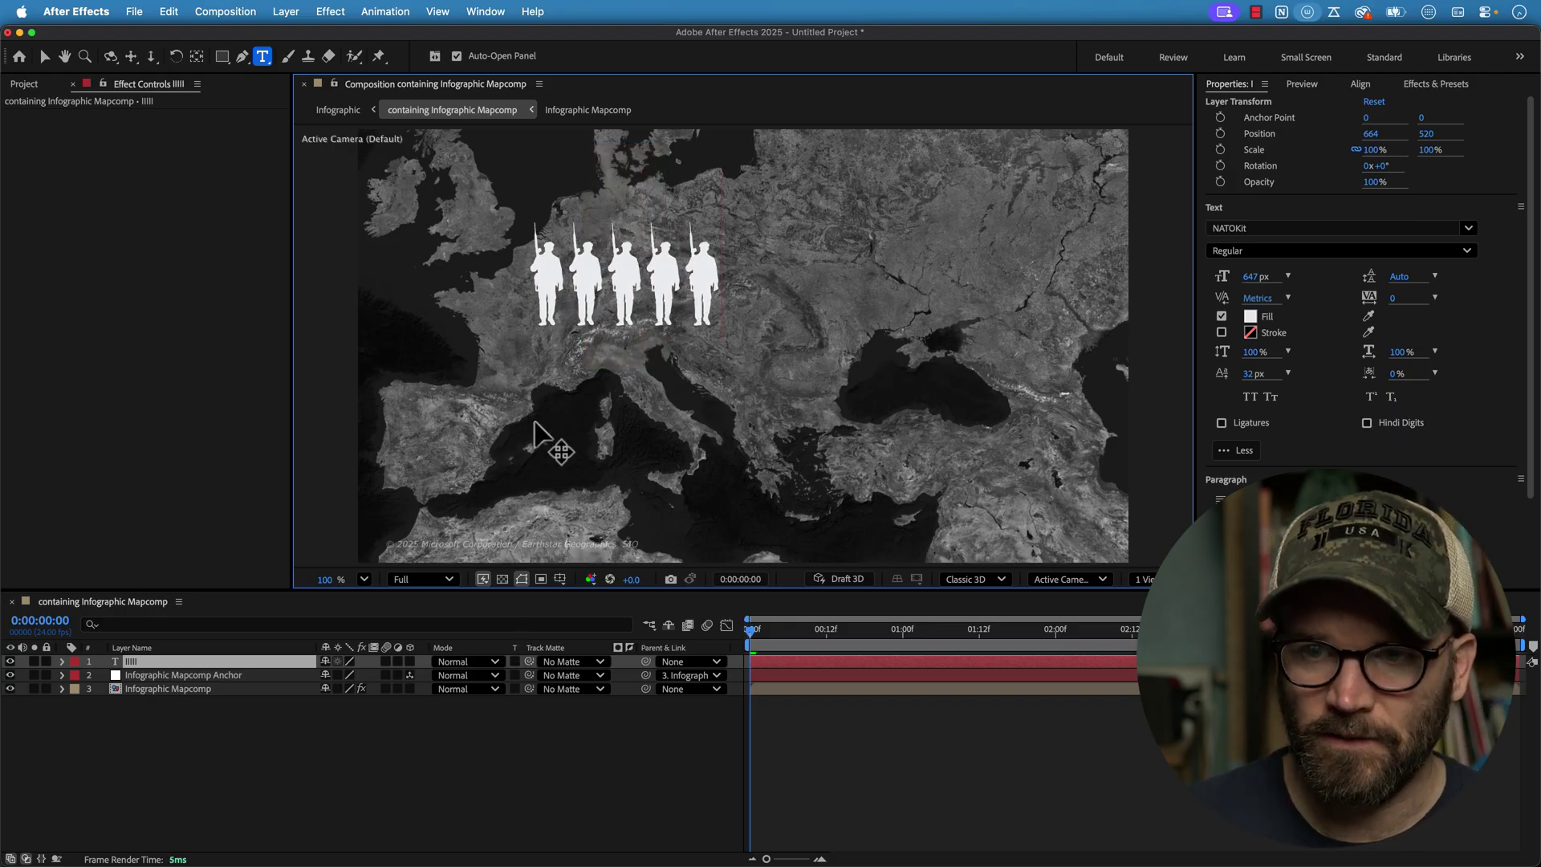
pyautogui.press('super+a')
pyautogui.press('super+c')
pyautogui.press('Right')
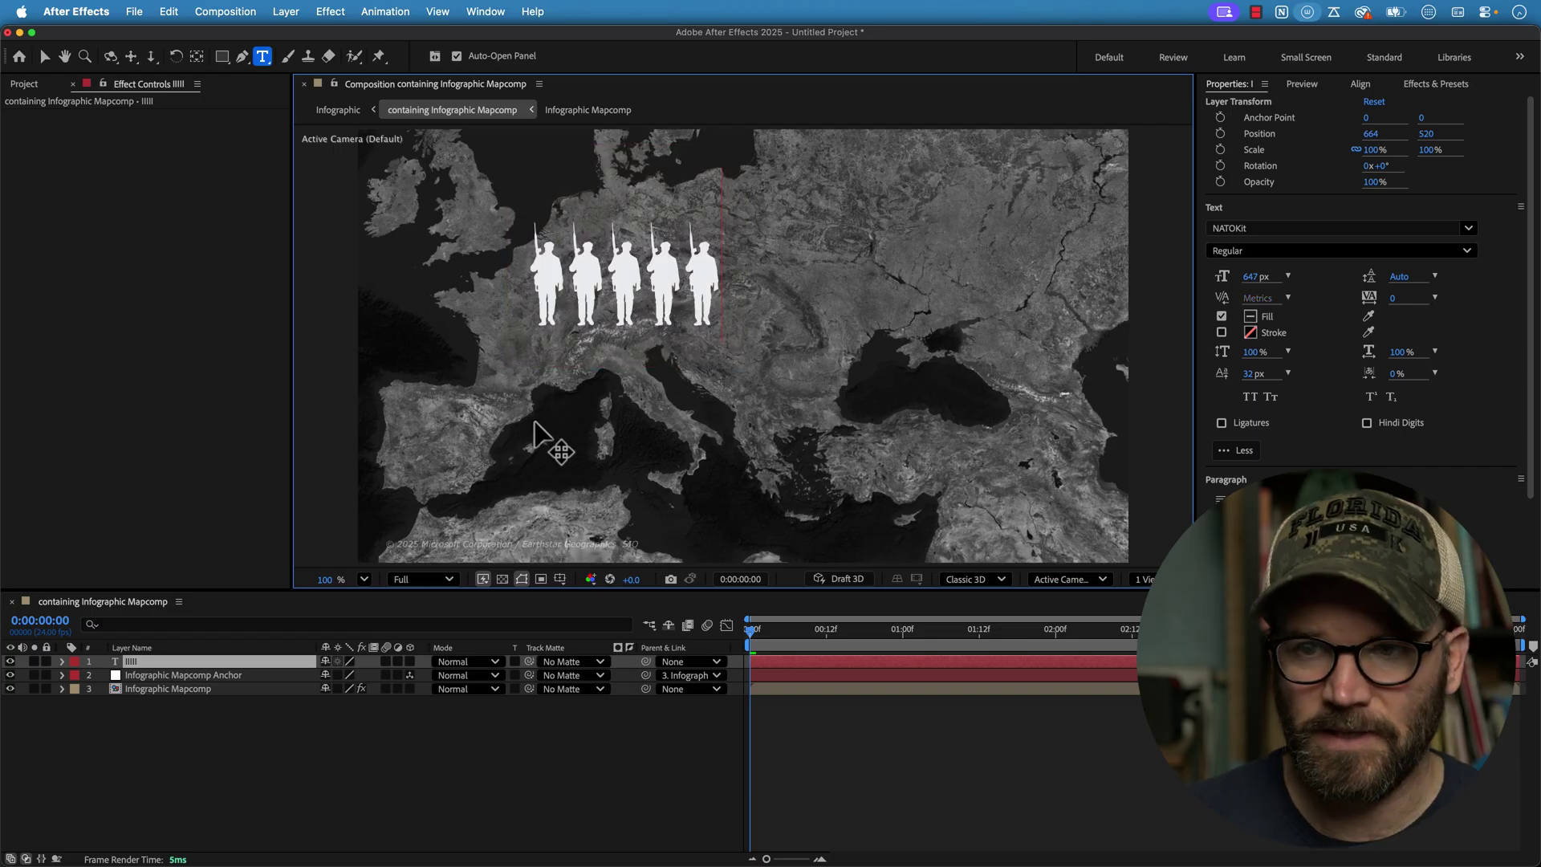
pyautogui.press('super+v')
pyautogui.press('super+v')
pyautogui.press('super+a')
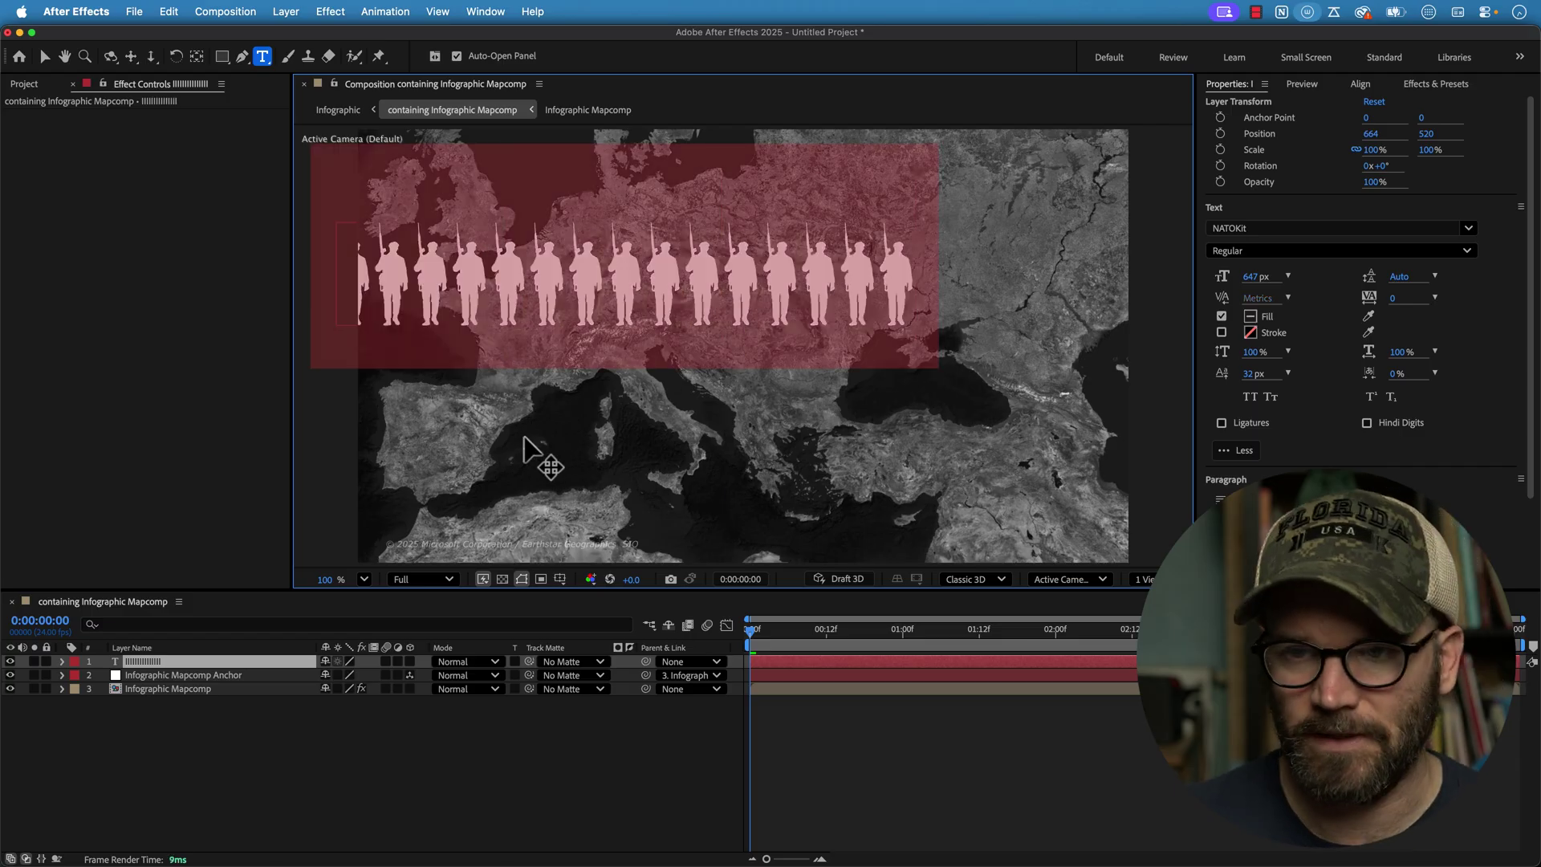
# Step: Move the soldier row right and down to 1036, 598 across central Europe
pyautogui.click(154, 664)
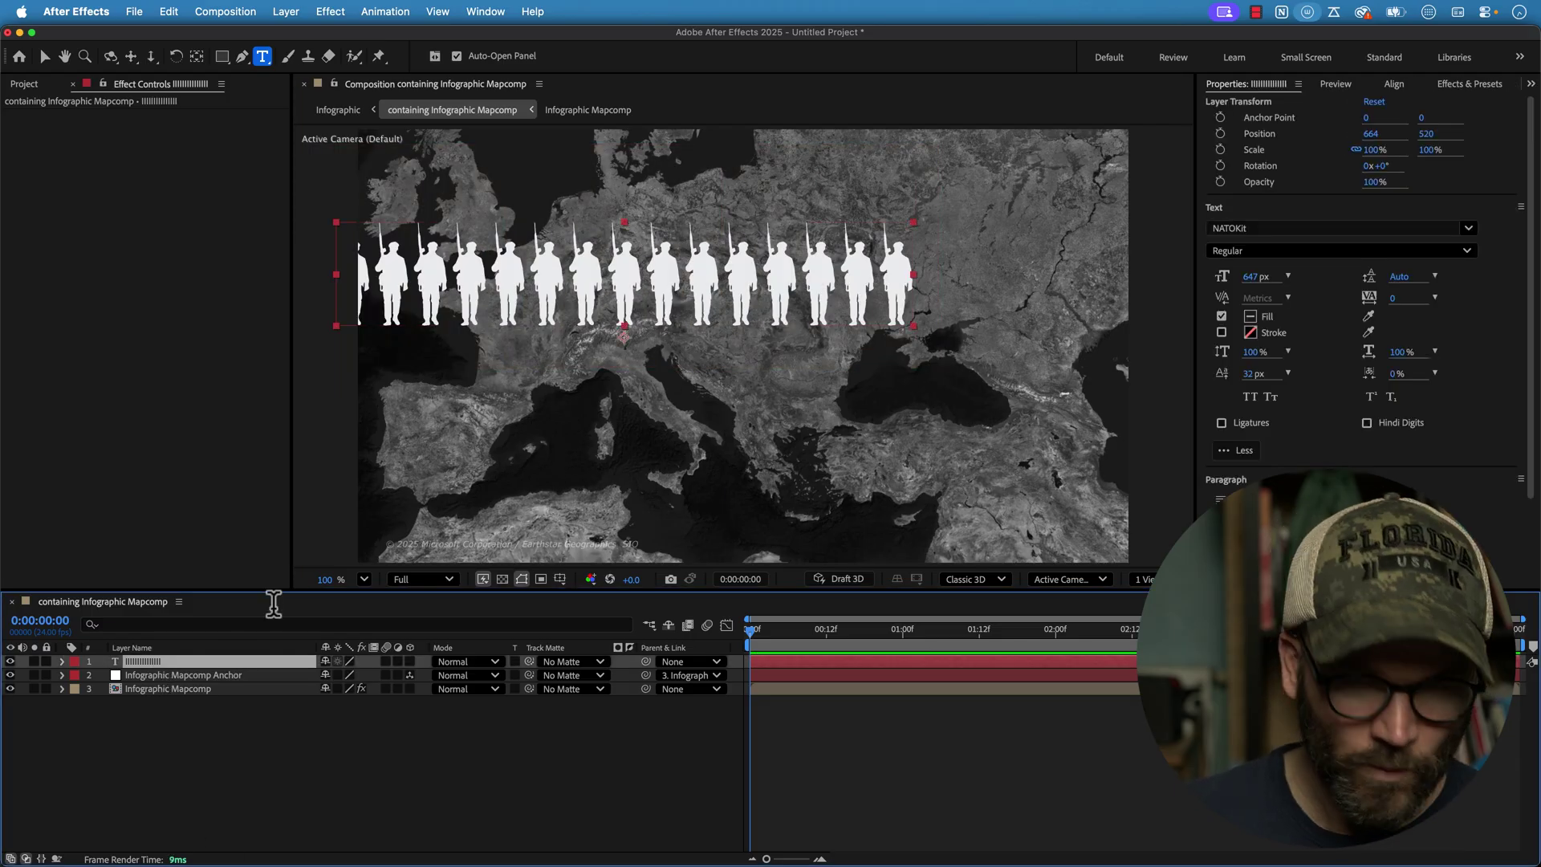
pyautogui.press('v')
pyautogui.moveTo(563, 249); pyautogui.dragTo(733, 310)
pyautogui.doubleClick(733, 310)
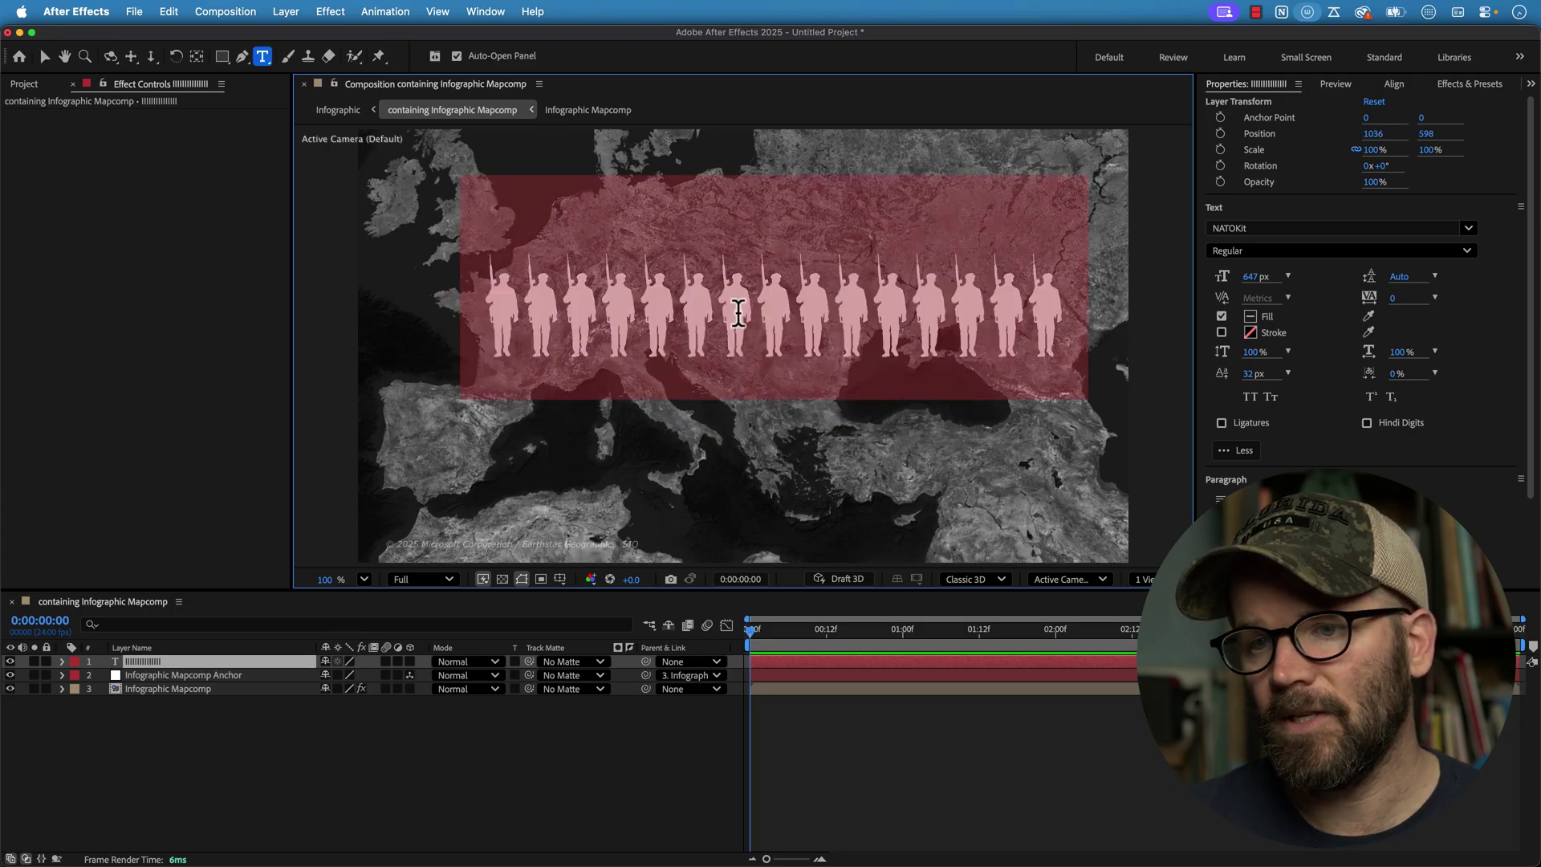
pyautogui.press('Escape')
pyautogui.click(142, 661)
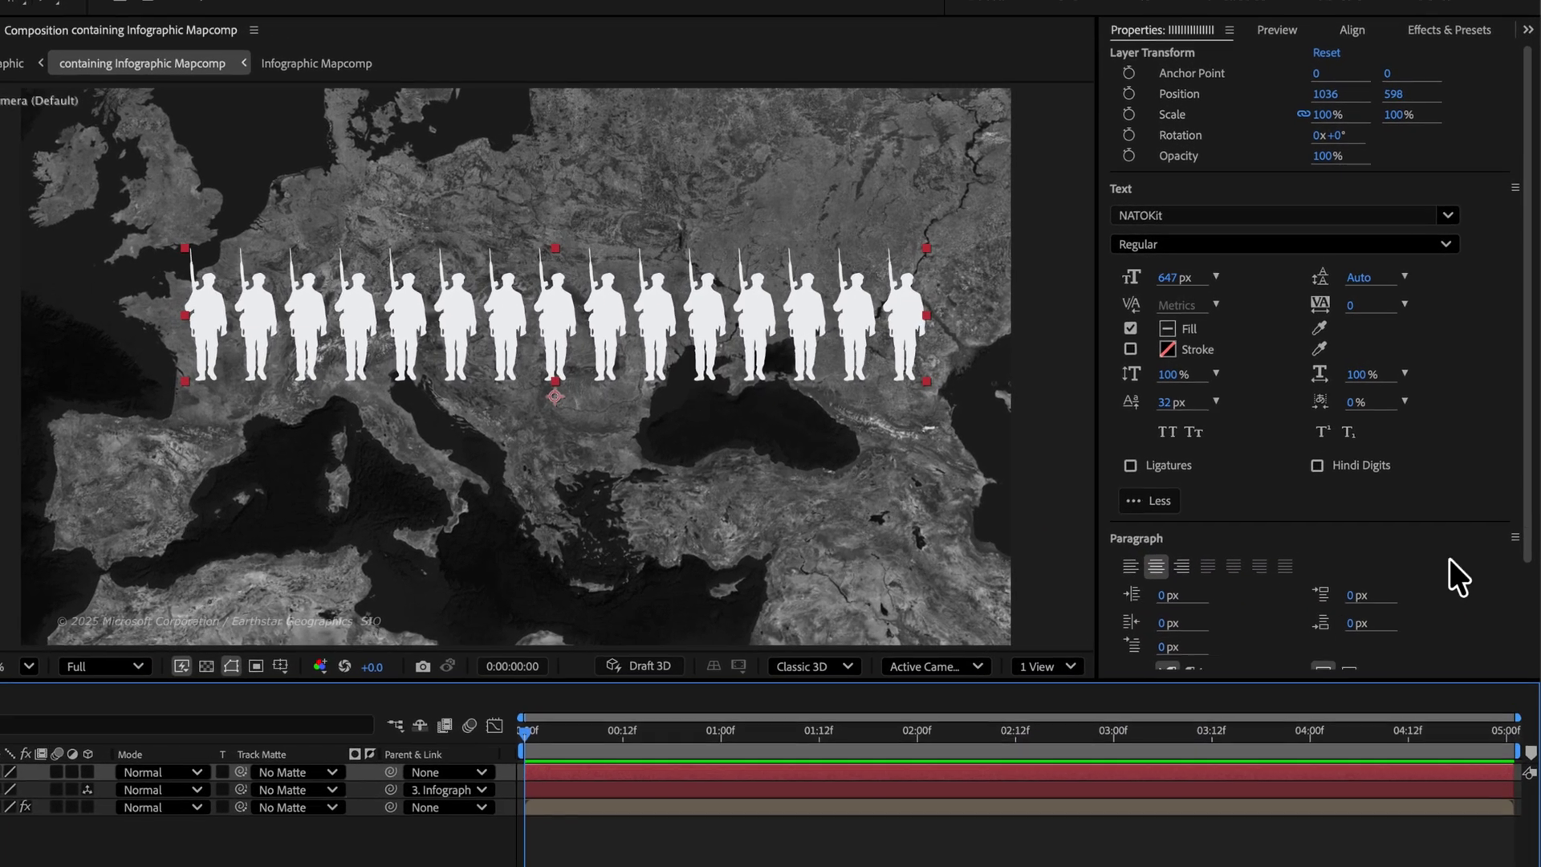
# Step: Convert the soldier text to box text and resize the box so the figures wrap
pyautogui.scroll(-3, 1523, 494)
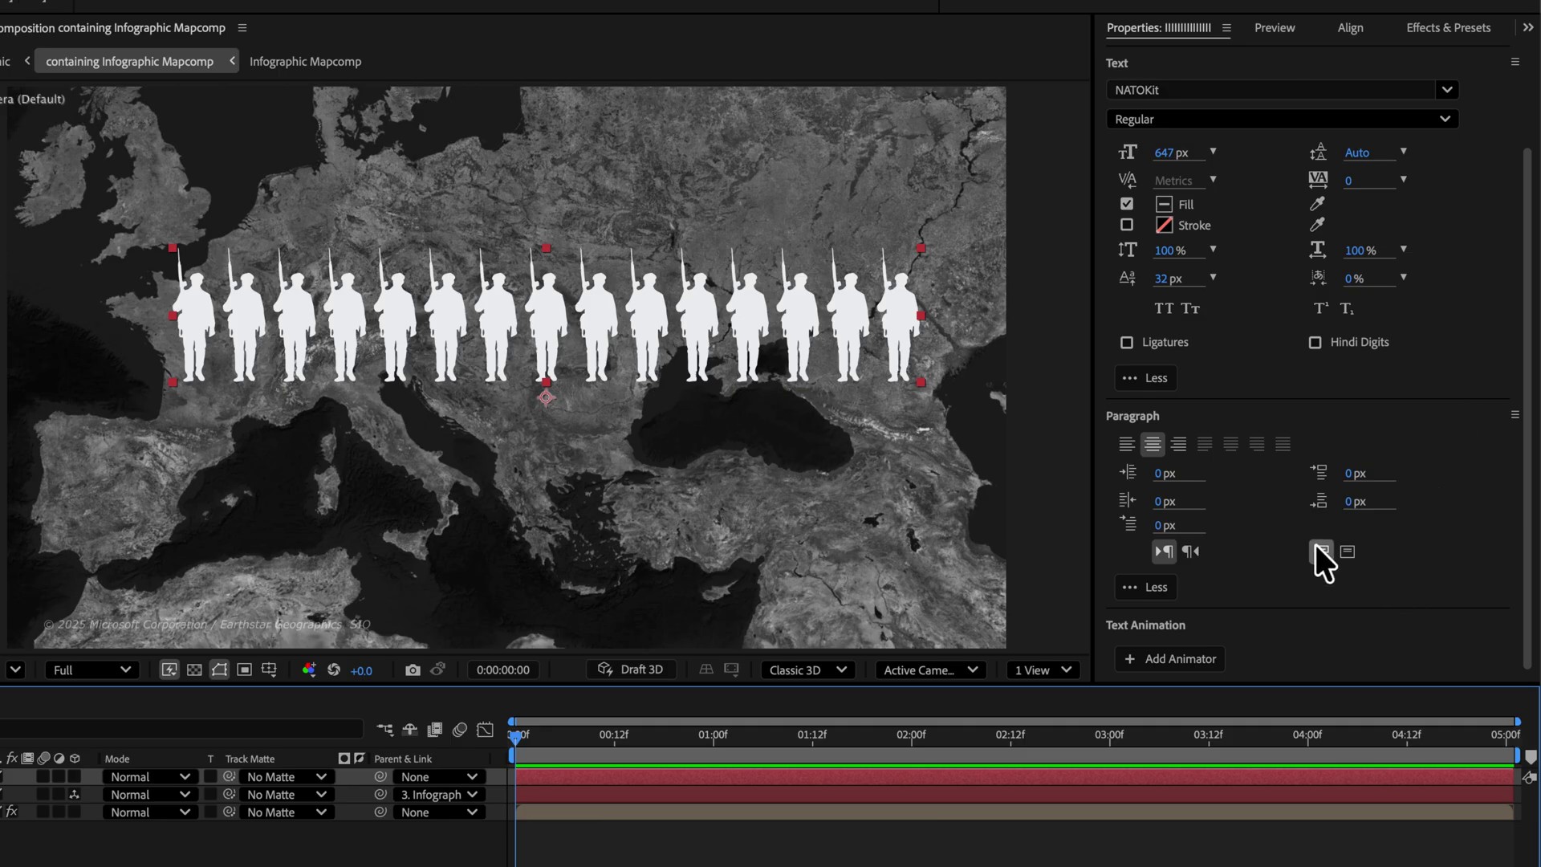
pyautogui.click(1345, 556)
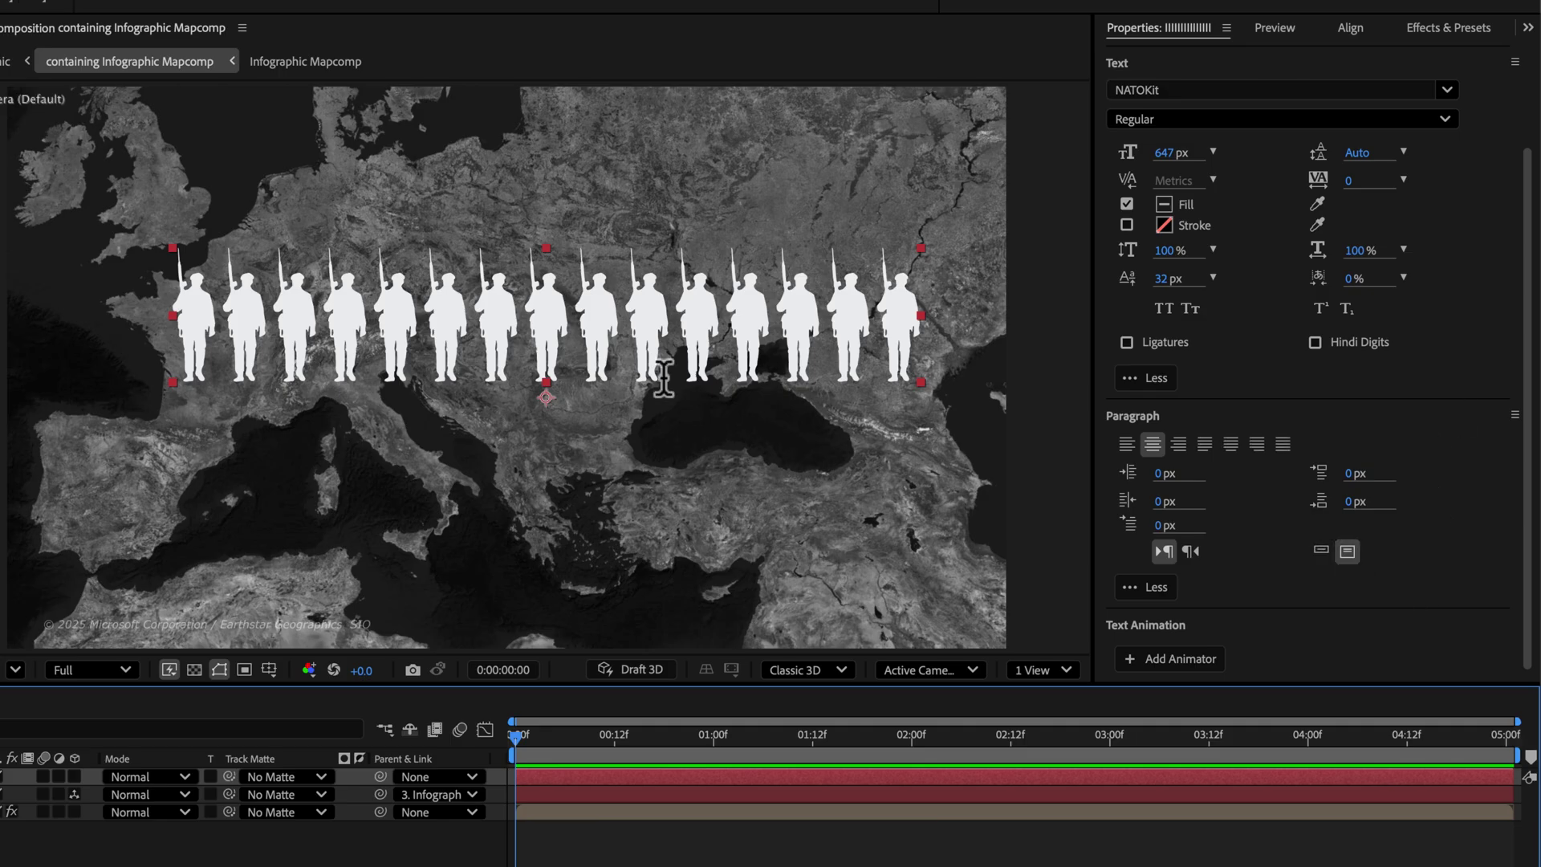
pyautogui.doubleClick(440, 325)
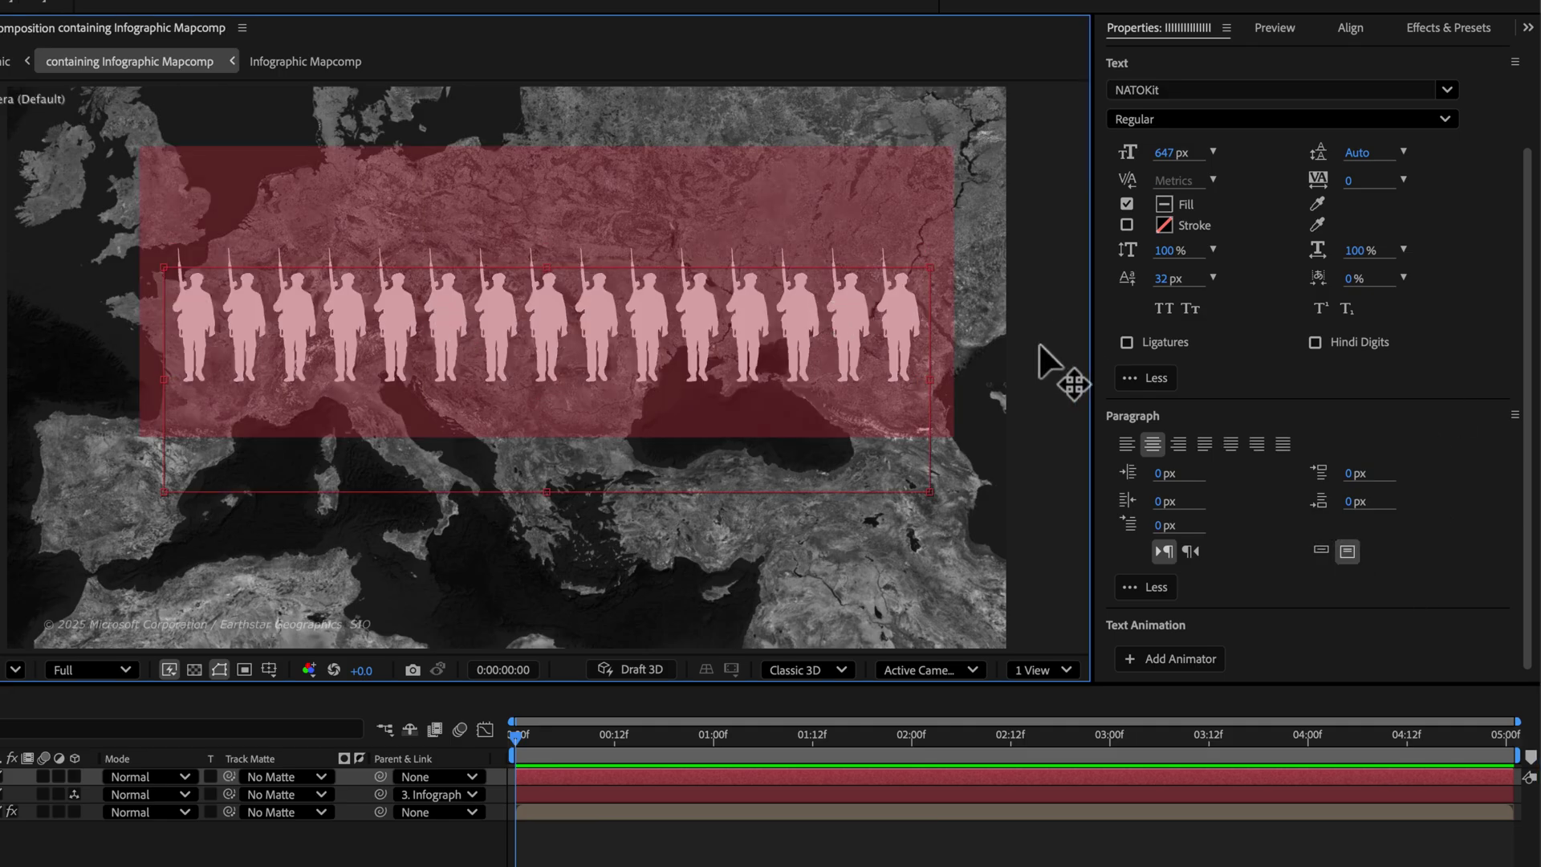
pyautogui.moveTo(925, 383); pyautogui.dragTo(696, 382)
pyautogui.moveTo(423, 491); pyautogui.dragTo(424, 669)
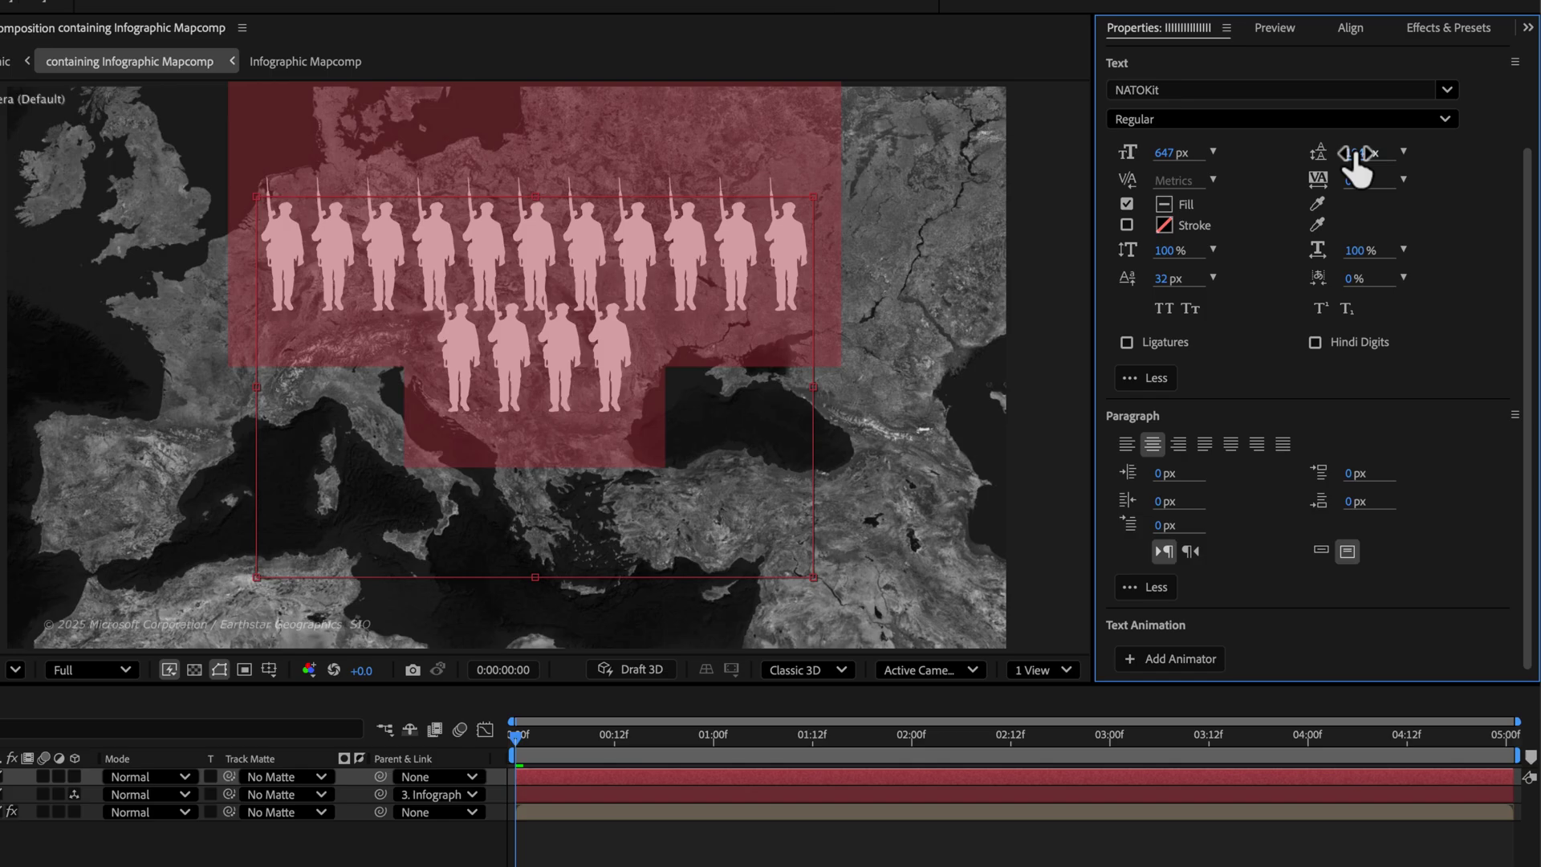
# Step: Set the soldiers to 480 px with 205 px leading in three rows of five
pyautogui.moveTo(1359, 153); pyautogui.dragTo(1472, 144)
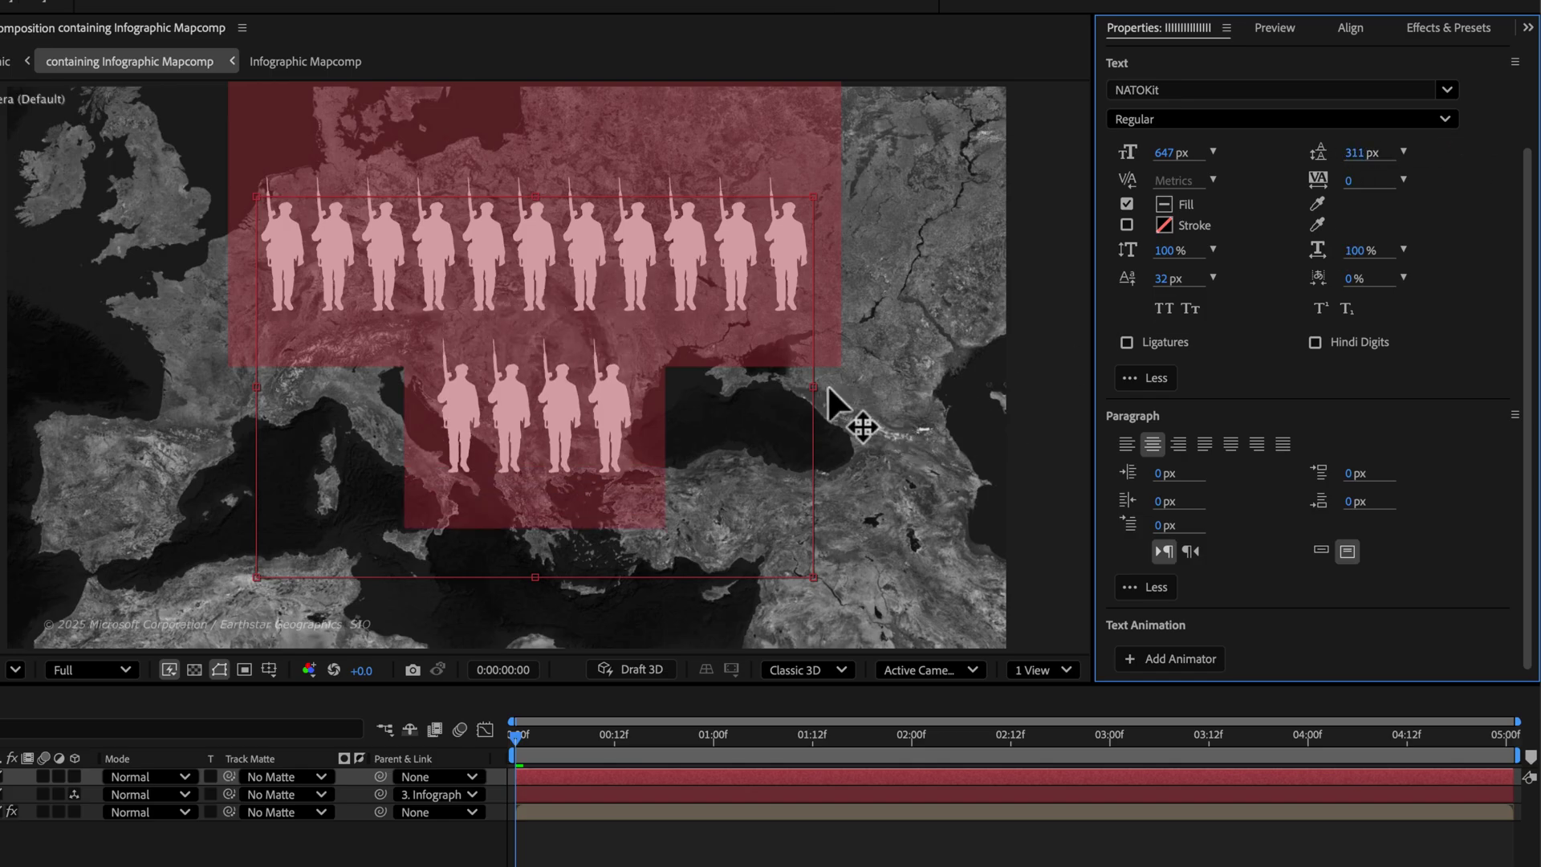
pyautogui.moveTo(810, 389); pyautogui.dragTo(690, 387)
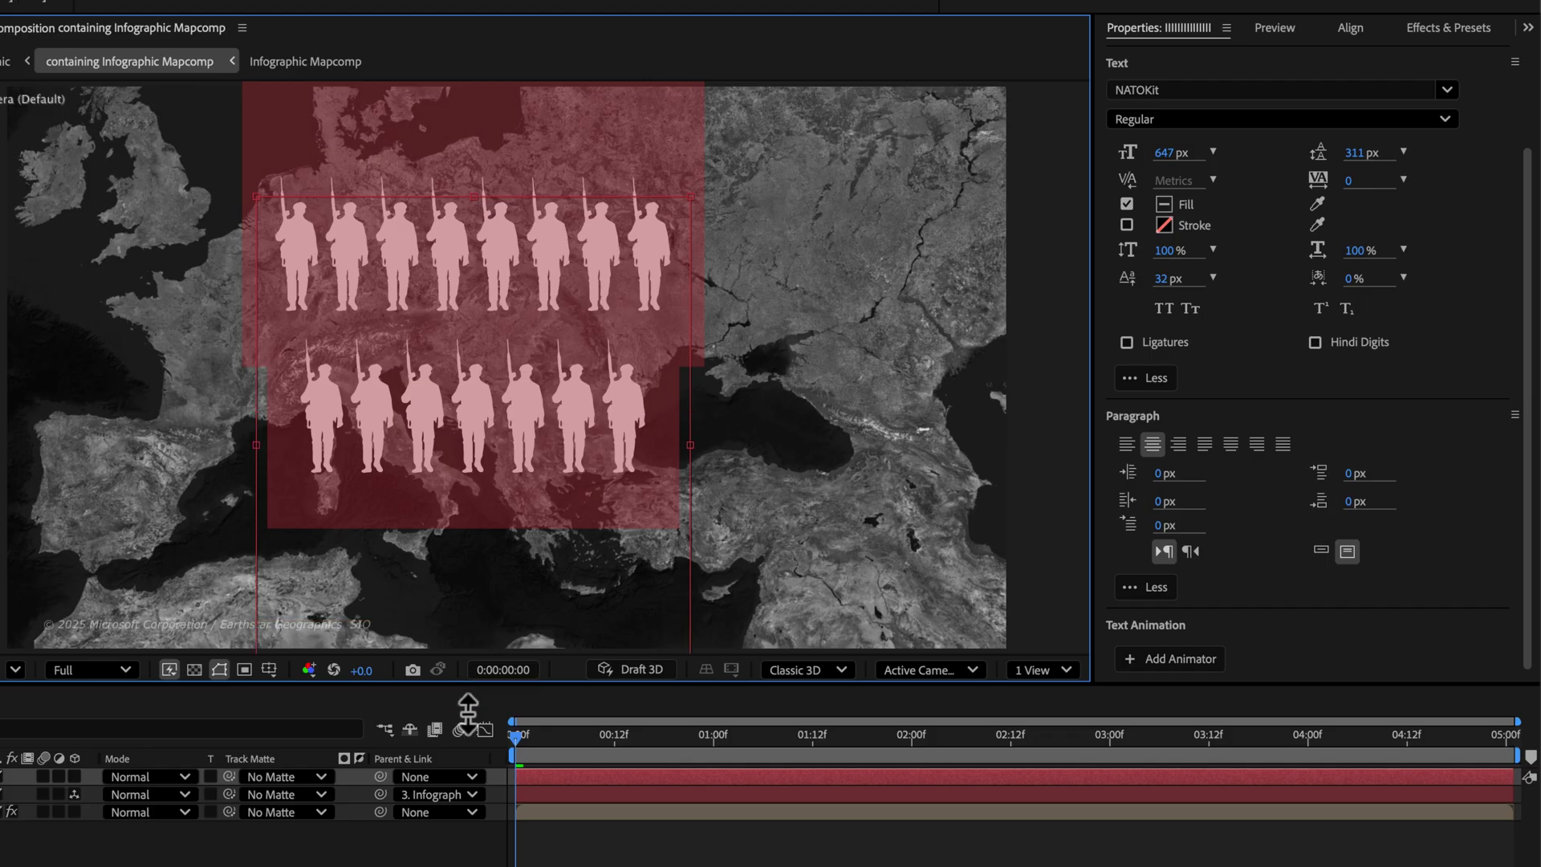
pyautogui.moveTo(492, 586); pyautogui.dragTo(493, 574)
pyautogui.moveTo(1164, 152); pyautogui.dragTo(1036, 174)
pyautogui.moveTo(1355, 154); pyautogui.dragTo(1293, 167)
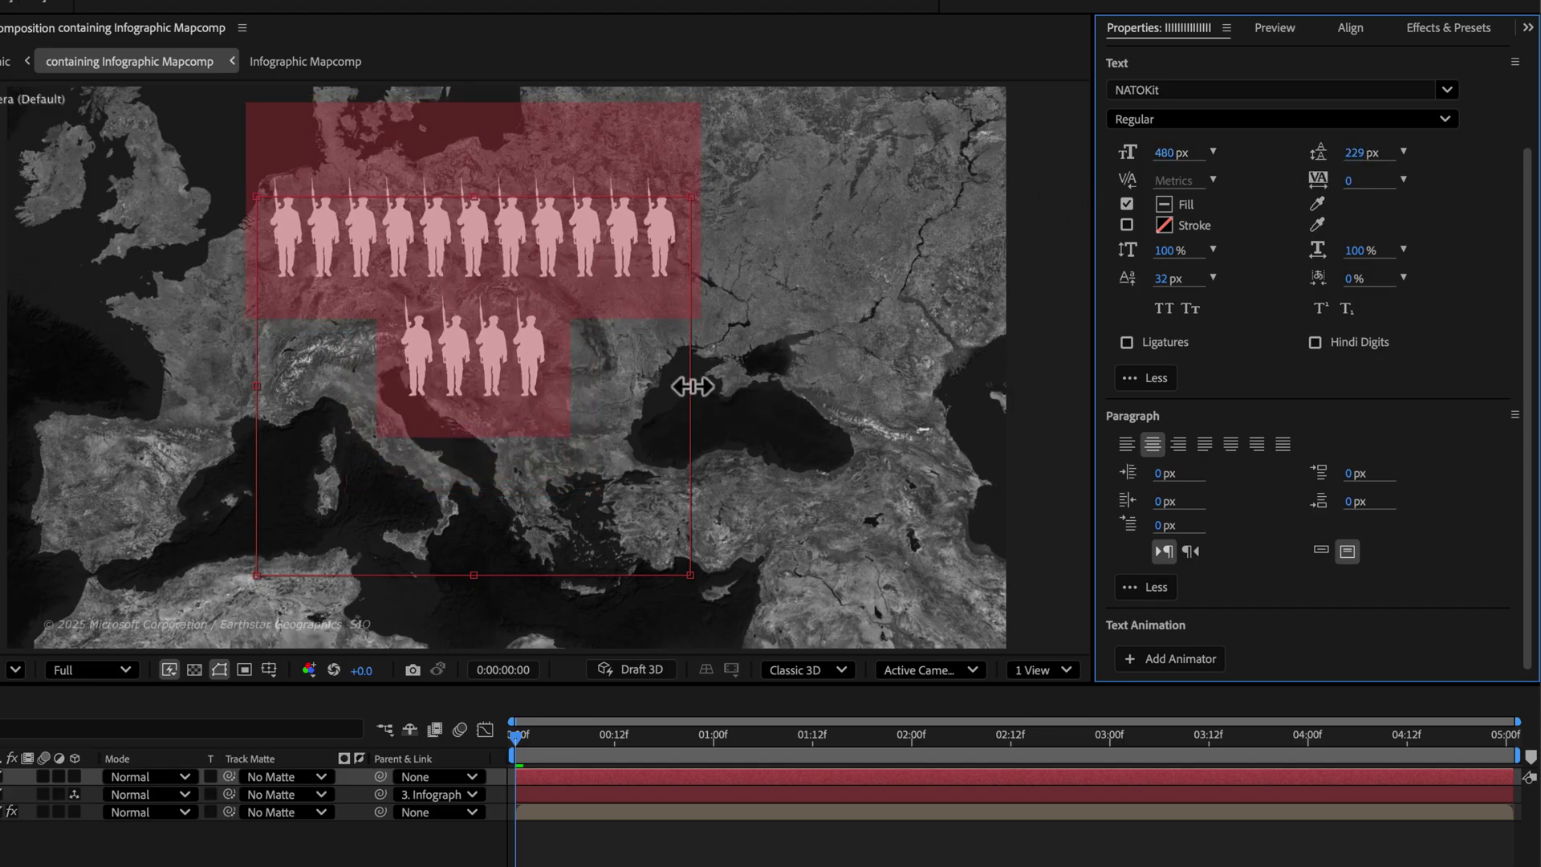
pyautogui.moveTo(692, 386); pyautogui.dragTo(478, 381)
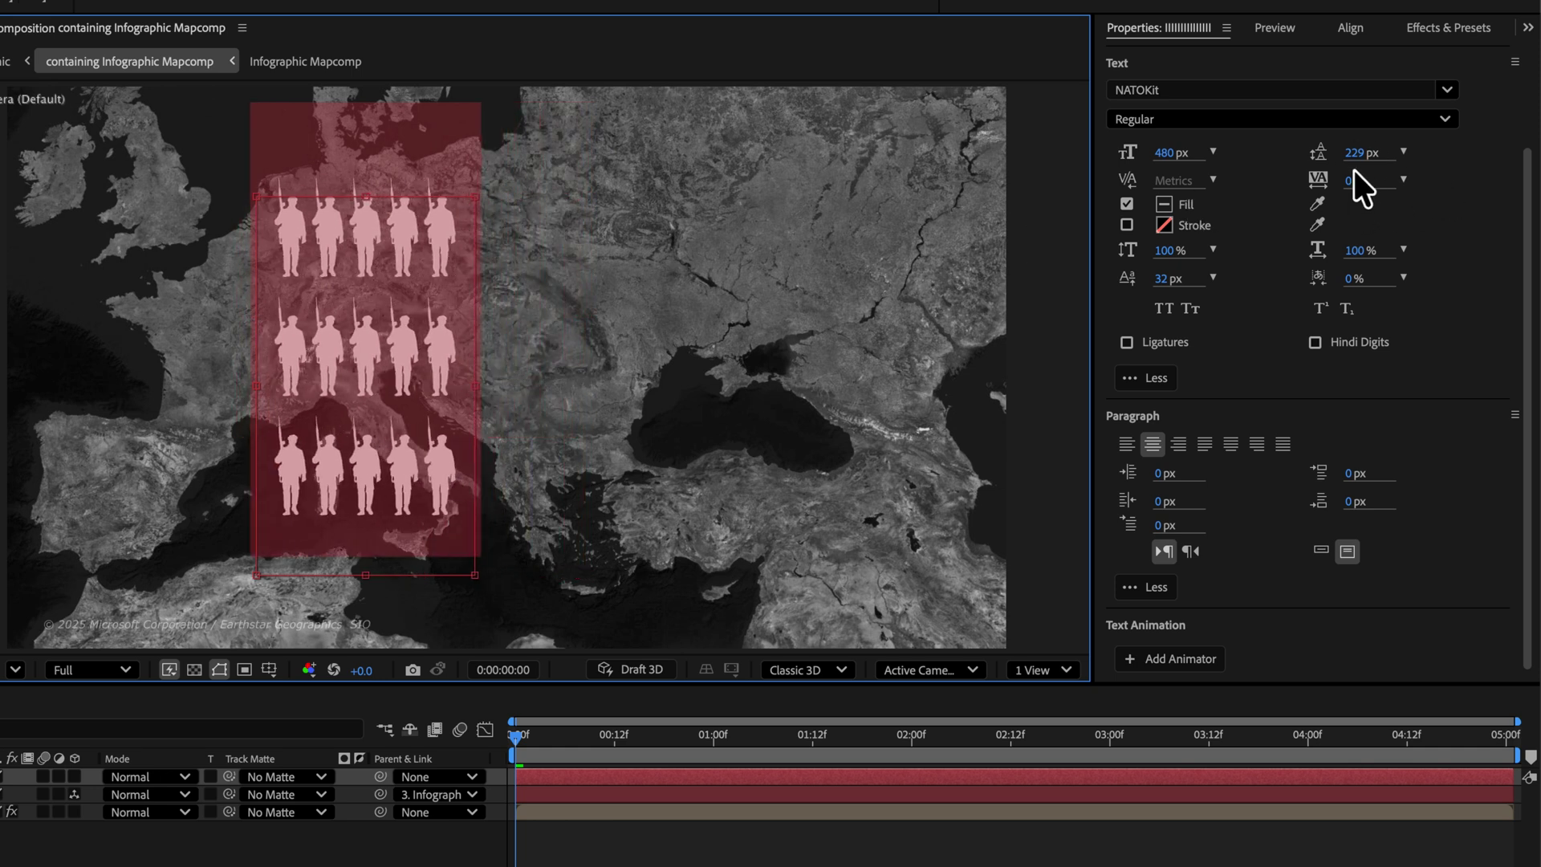
pyautogui.moveTo(1361, 153)
pyautogui.mouseDown()
pyautogui.moveTo(1317, 152)
pyautogui.moveTo(1336, 161)
pyautogui.mouseUp()
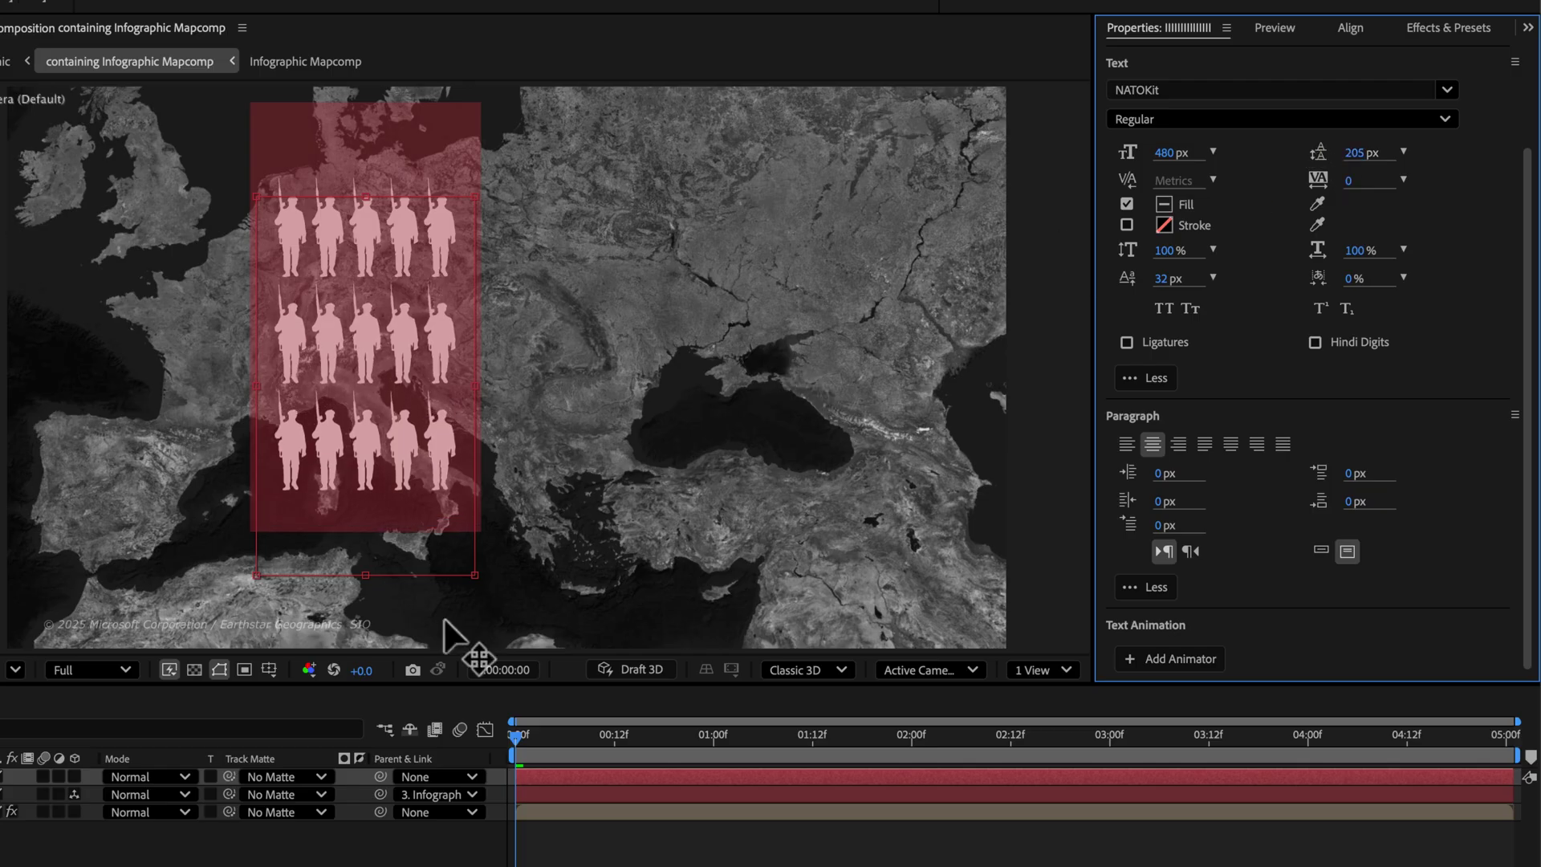
# Step: Centre the soldier block in the composition with the Align panel
pyautogui.click(384, 751)
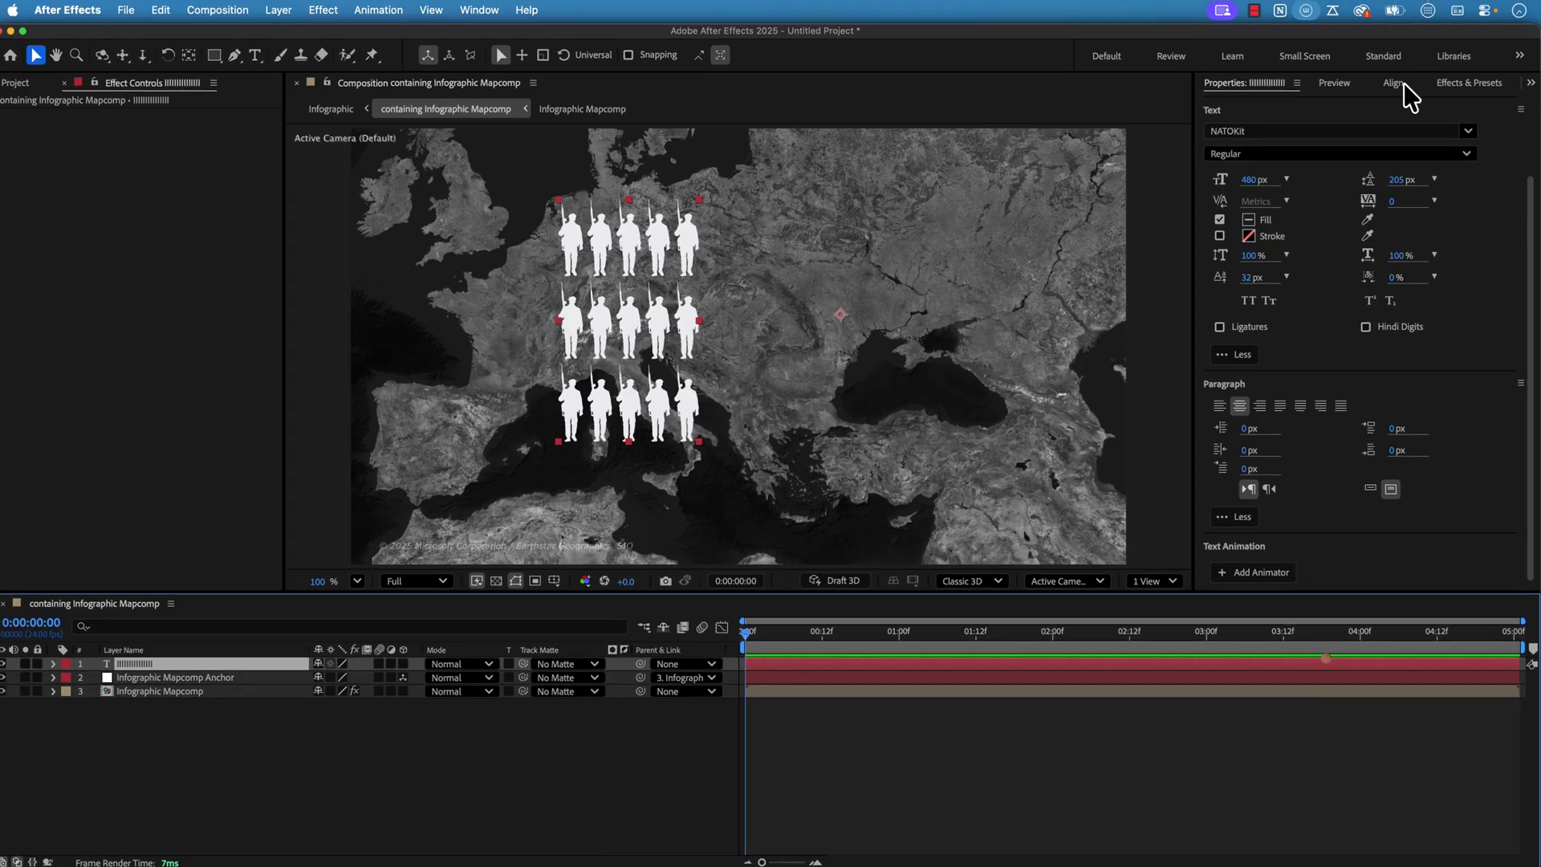
pyautogui.click(1368, 32)
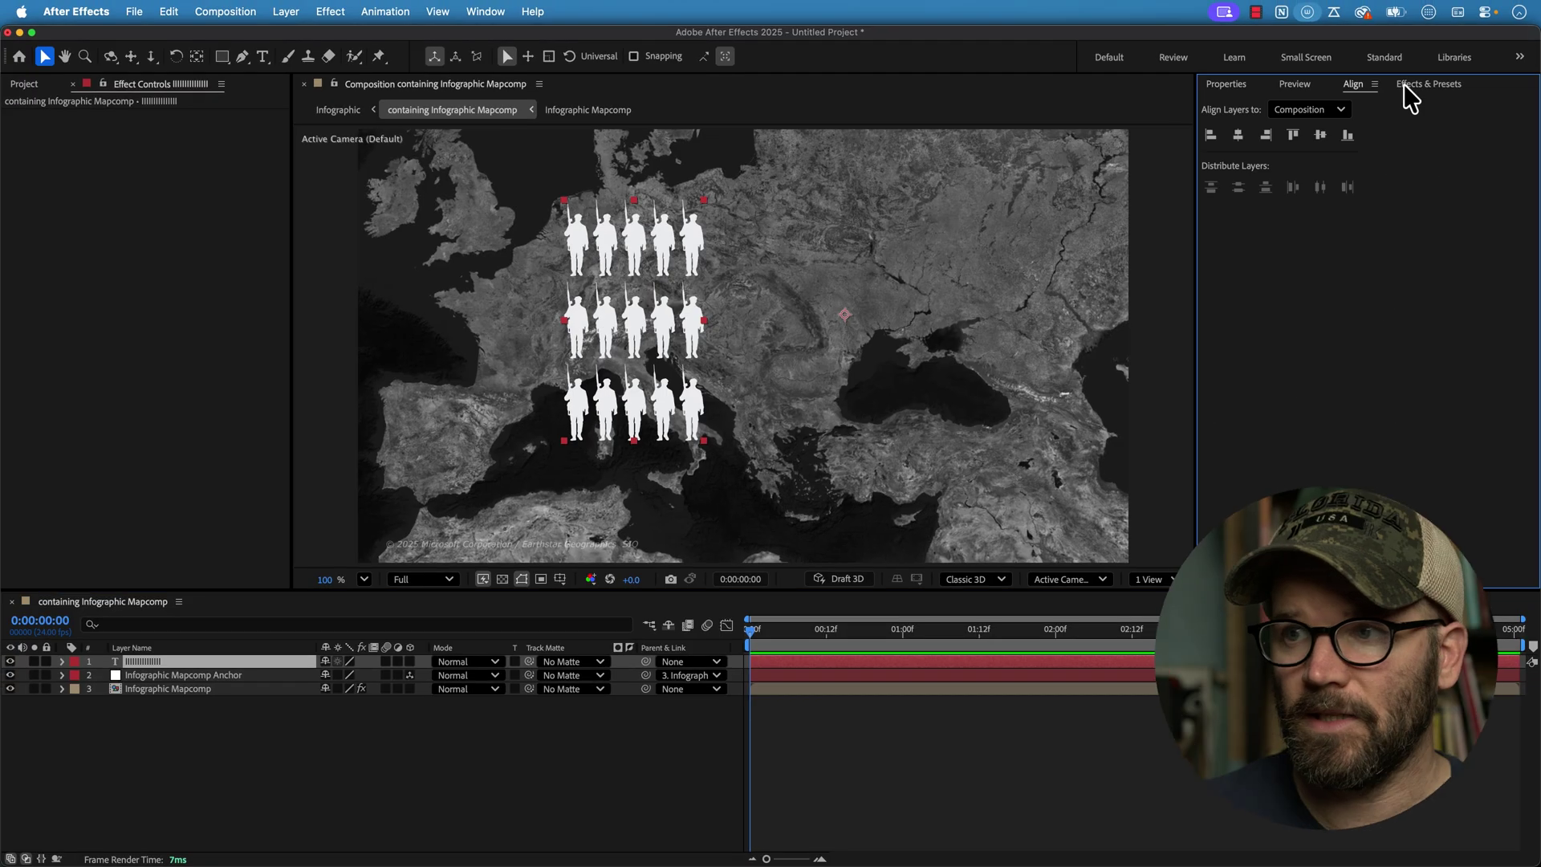
pyautogui.click(1239, 135)
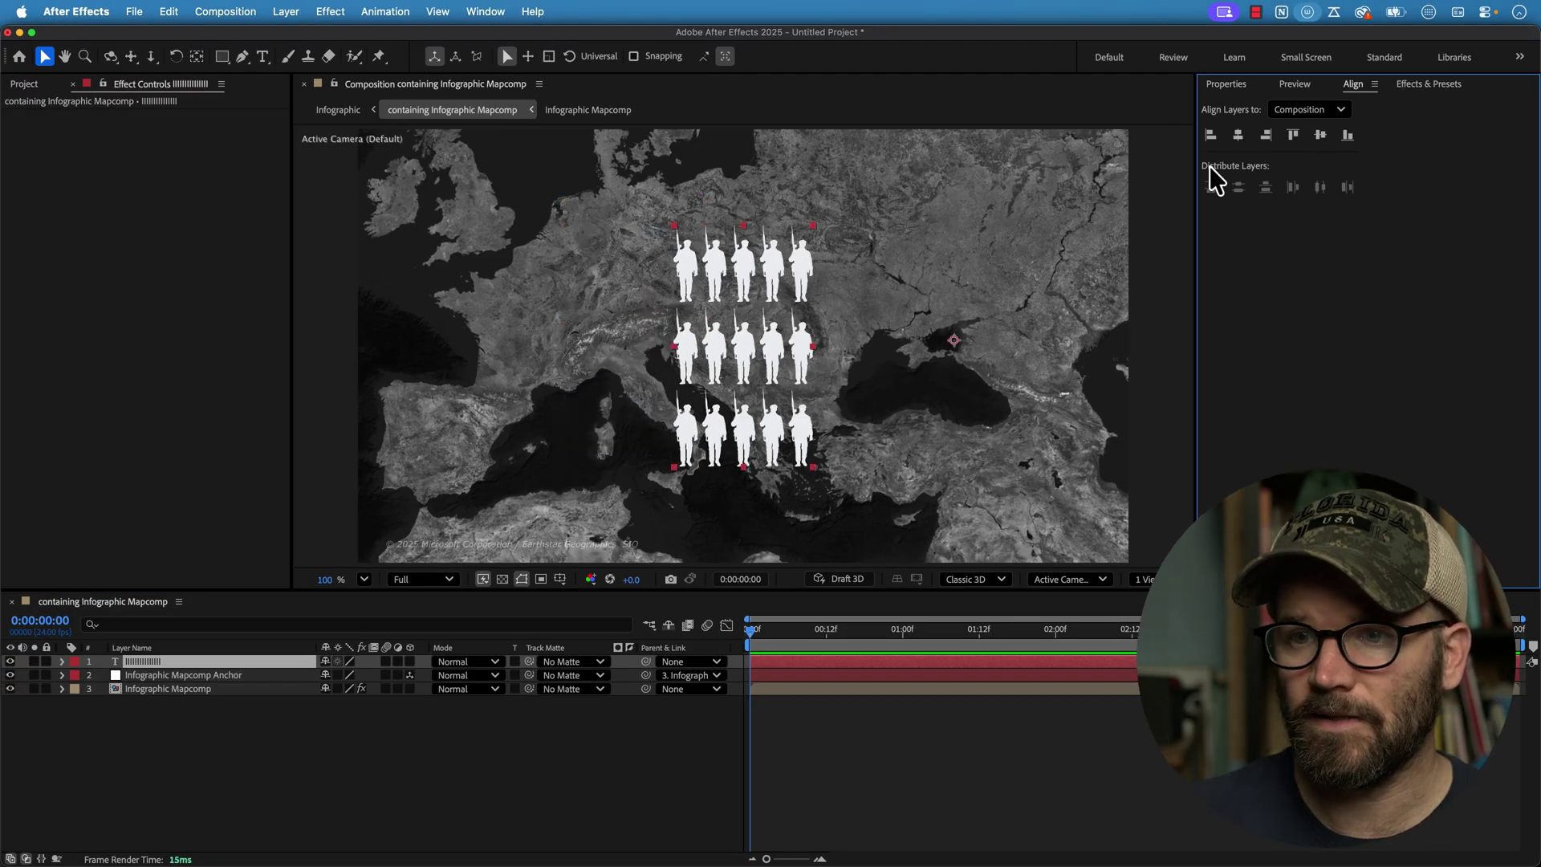
# Step: Apply Center Anchor Point in Layer Content to the soldier text layer
pyautogui.rightClick(150, 668)
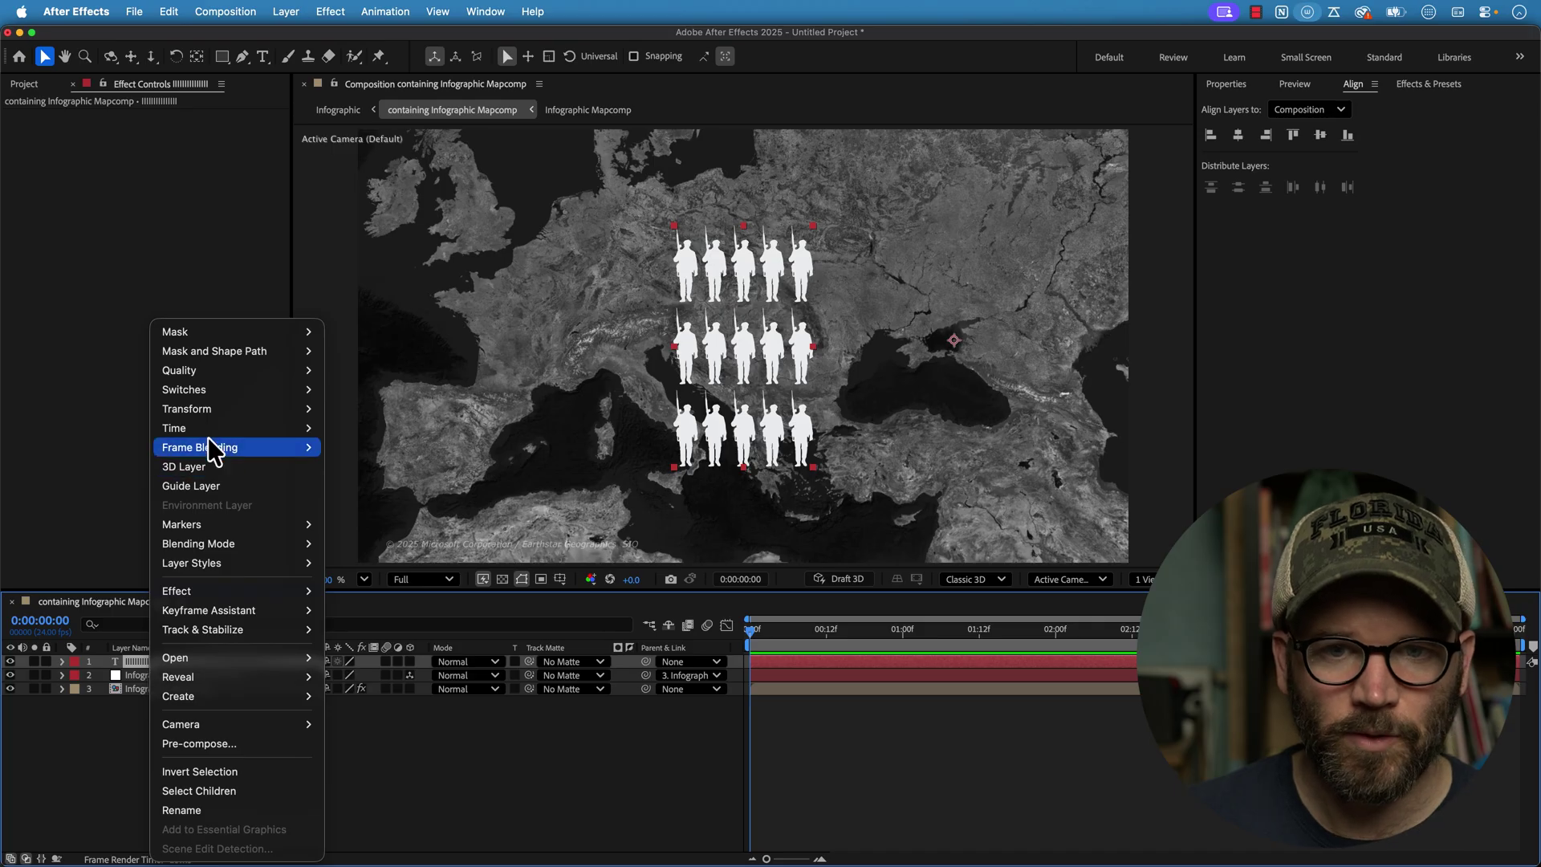
pyautogui.moveTo(305, 408)
pyautogui.click(400, 620)
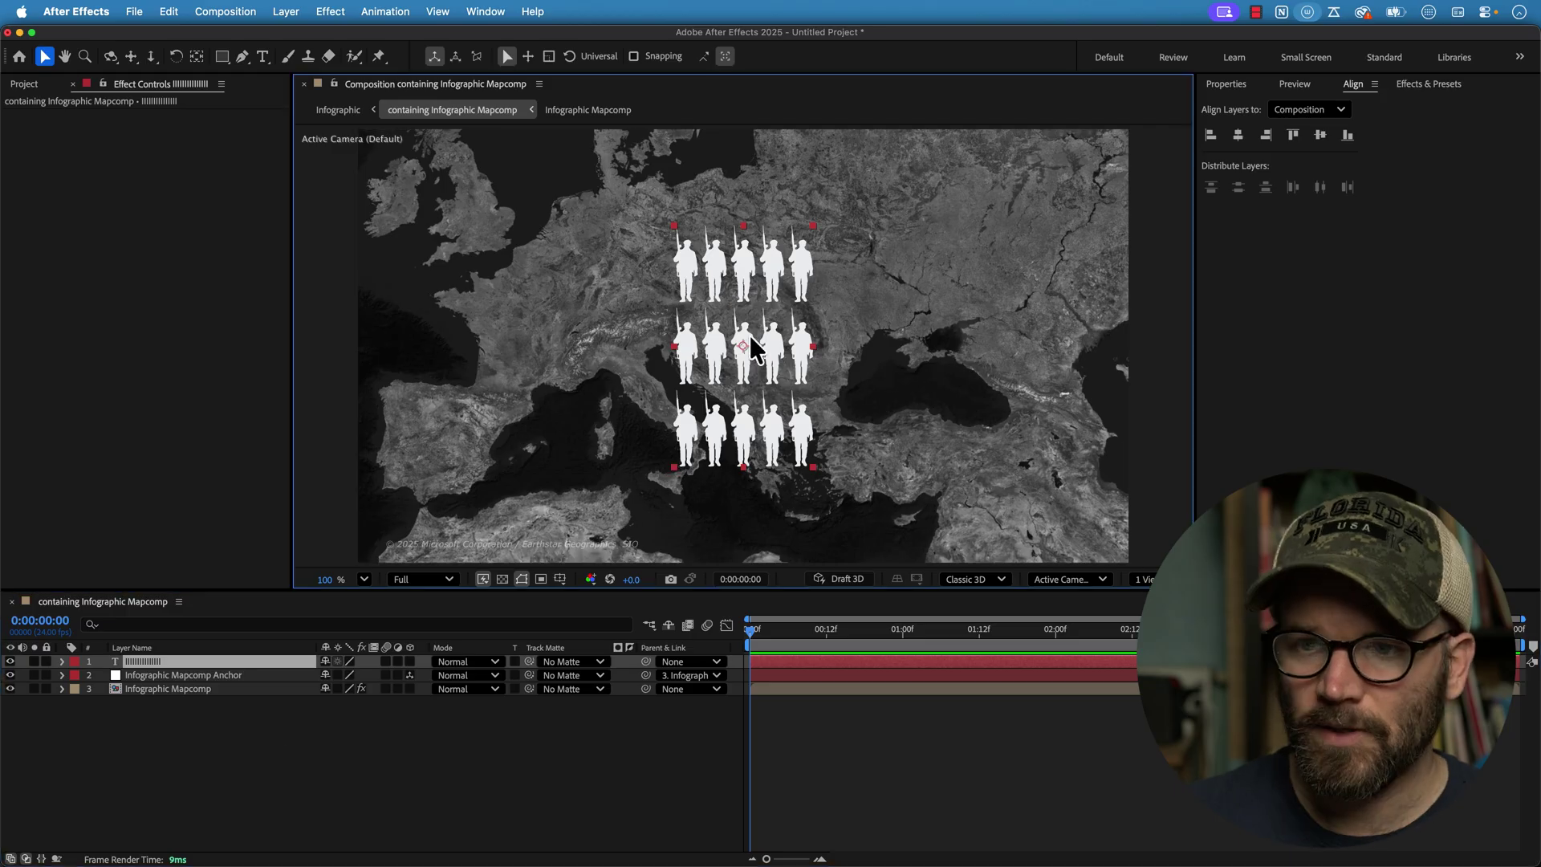
pyautogui.click(592, 766)
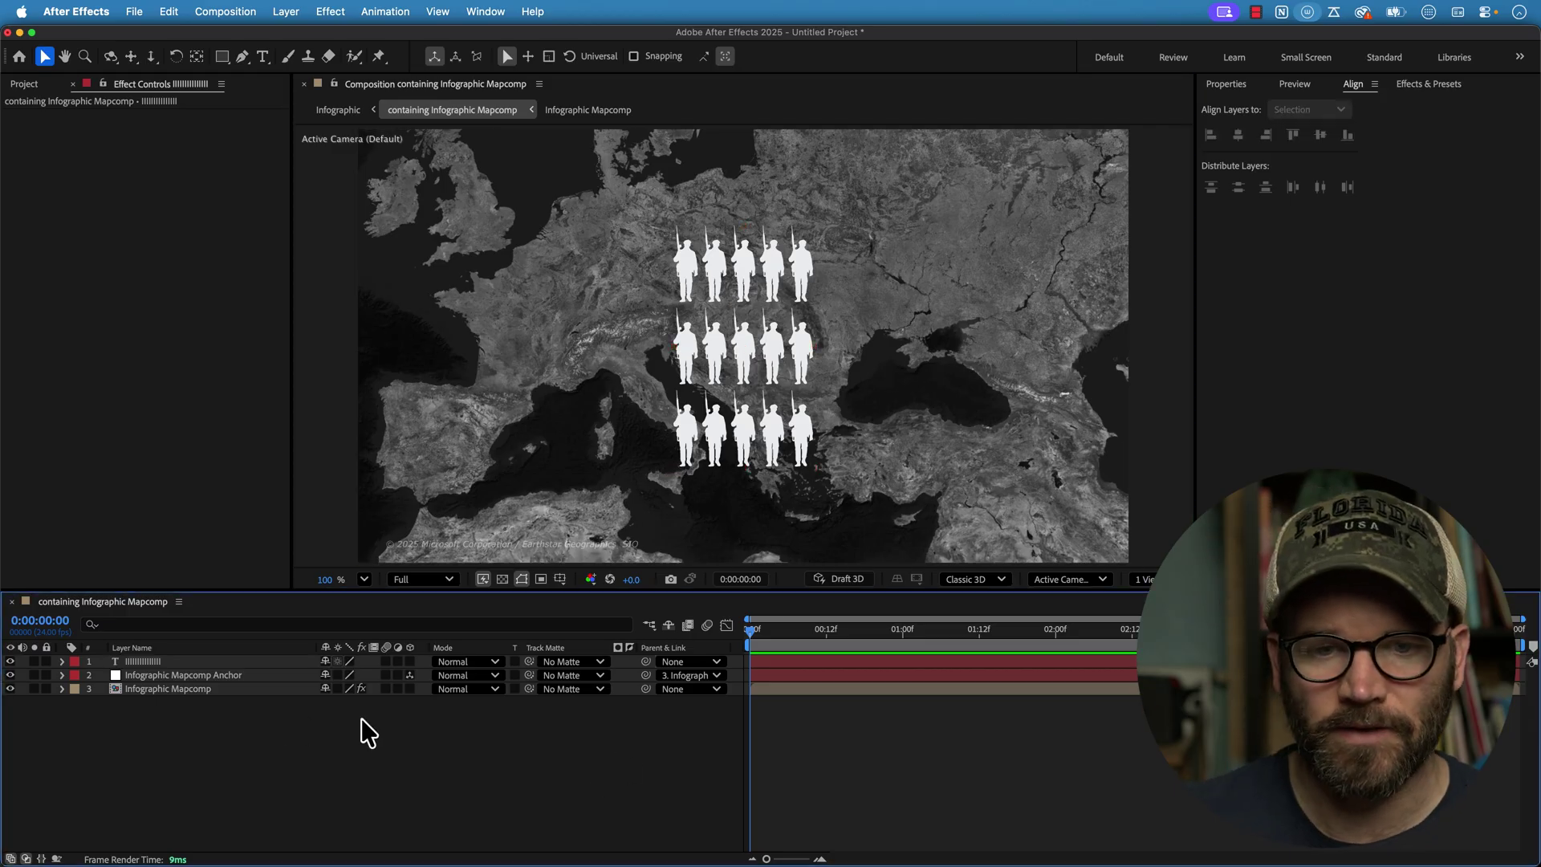
# Step: Add a Scale animator to the soldier text, creating Animator 1 with Range Selector 1
pyautogui.click(141, 662)
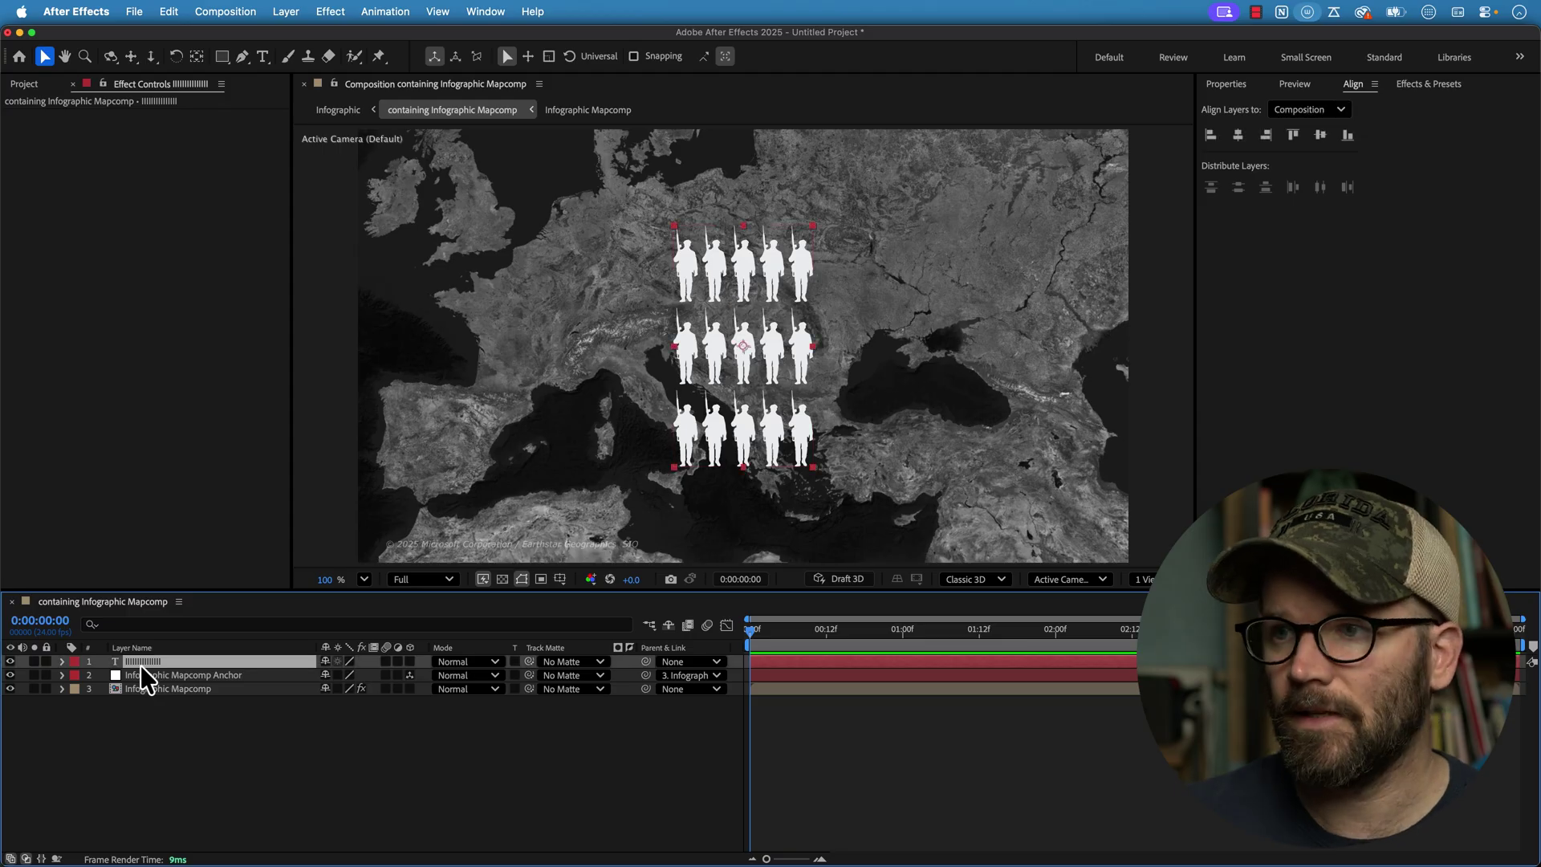
pyautogui.click(1224, 85)
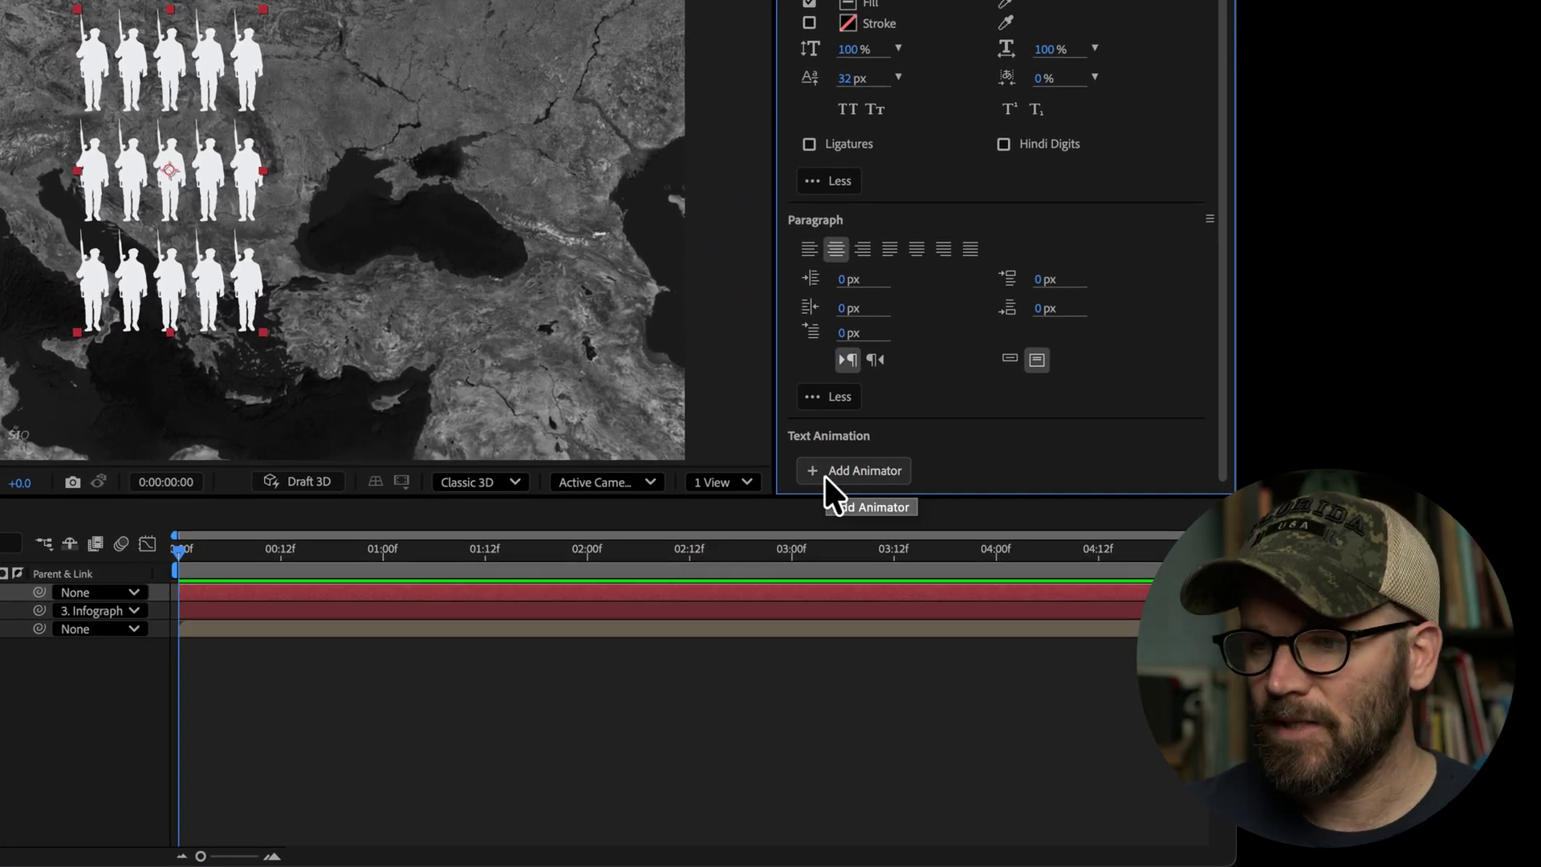
pyautogui.click(825, 475)
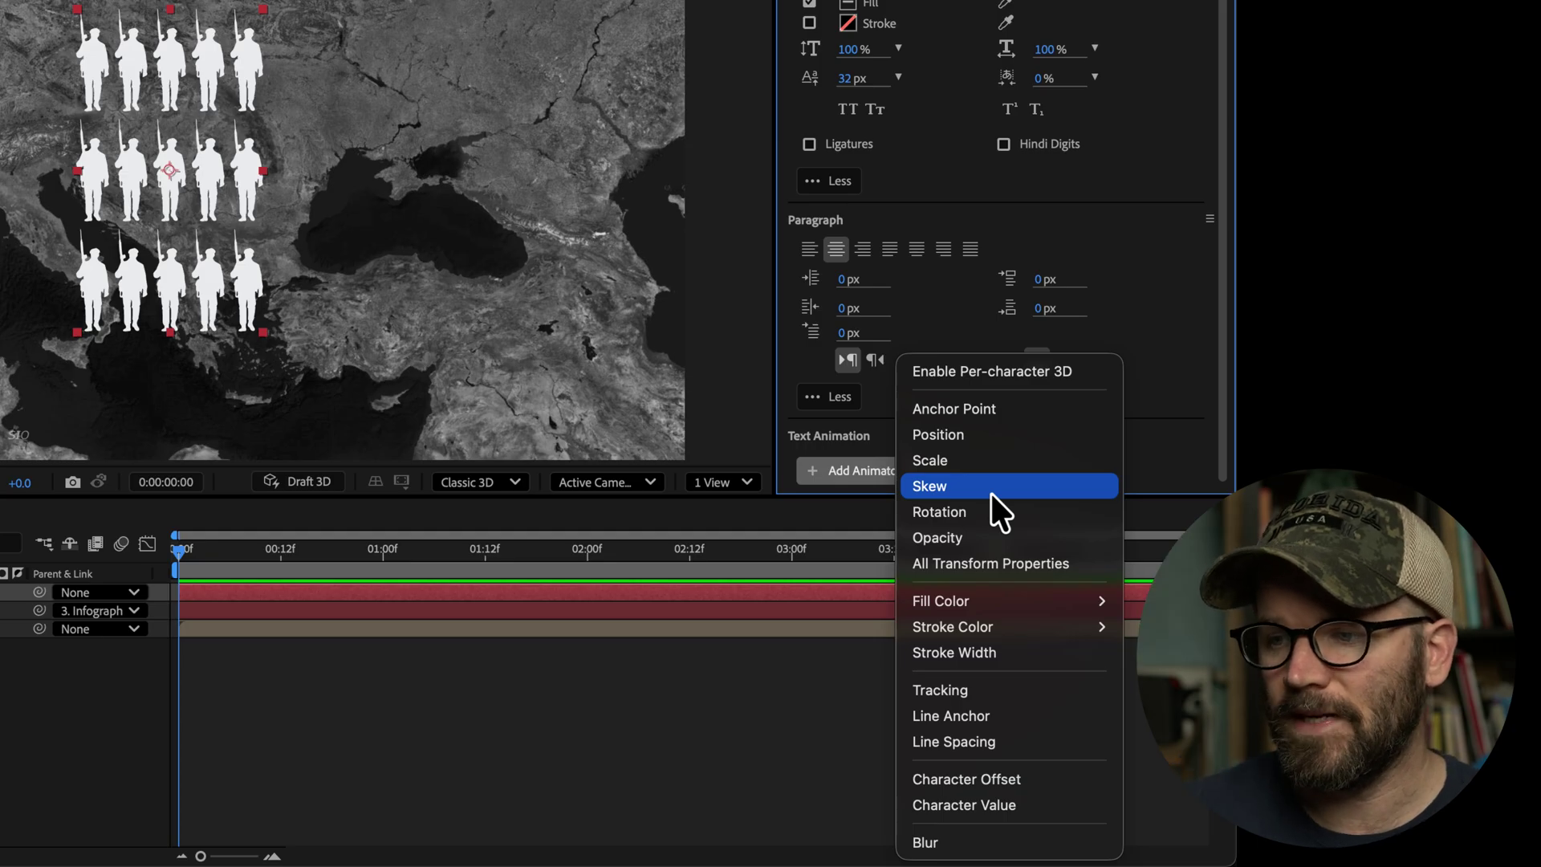
pyautogui.click(946, 464)
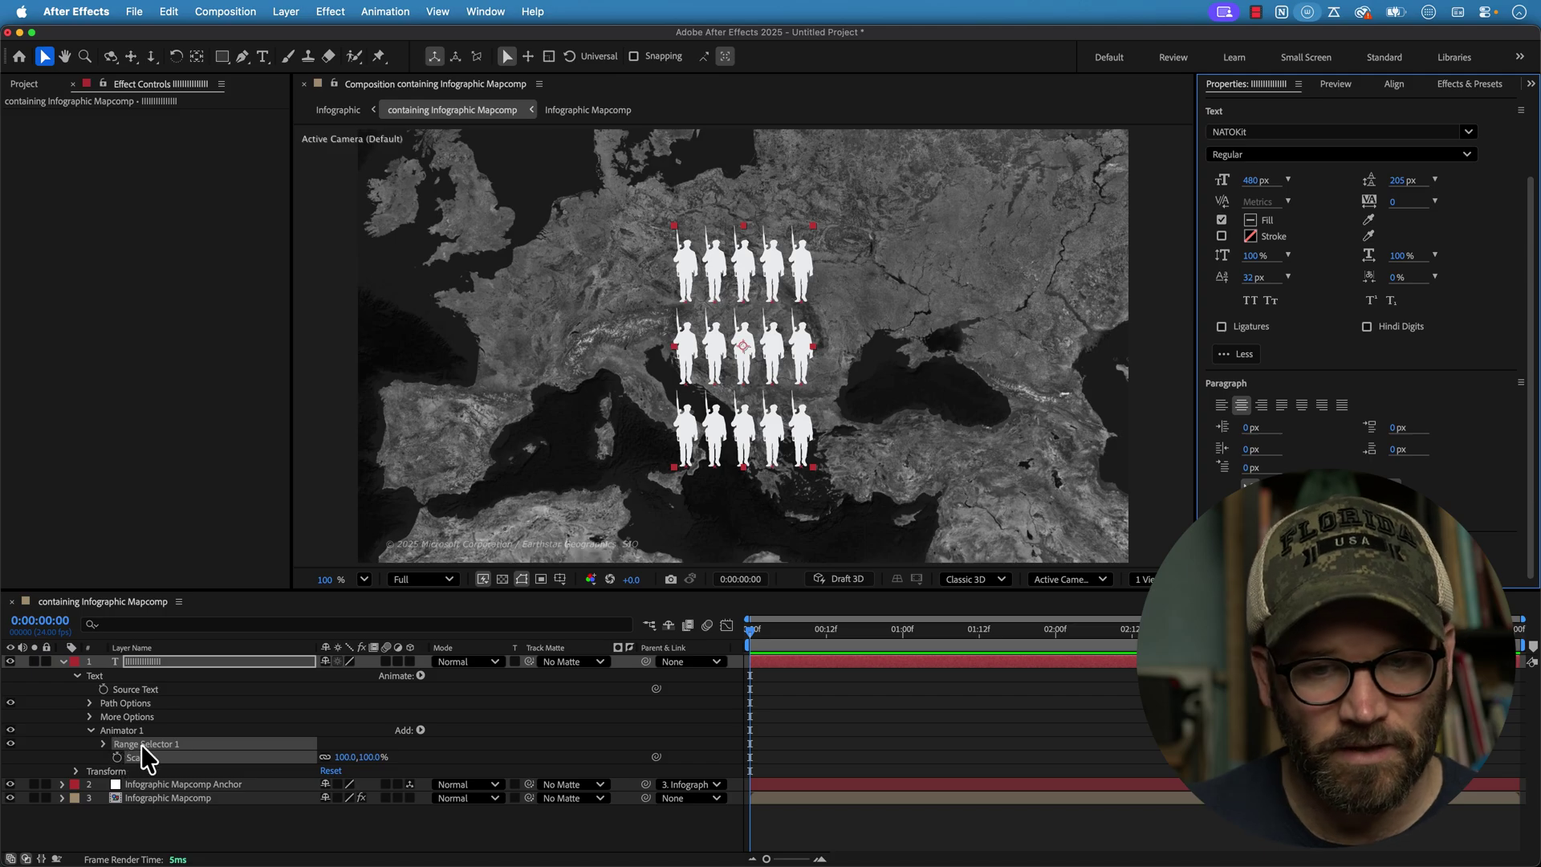
pyautogui.click(104, 753)
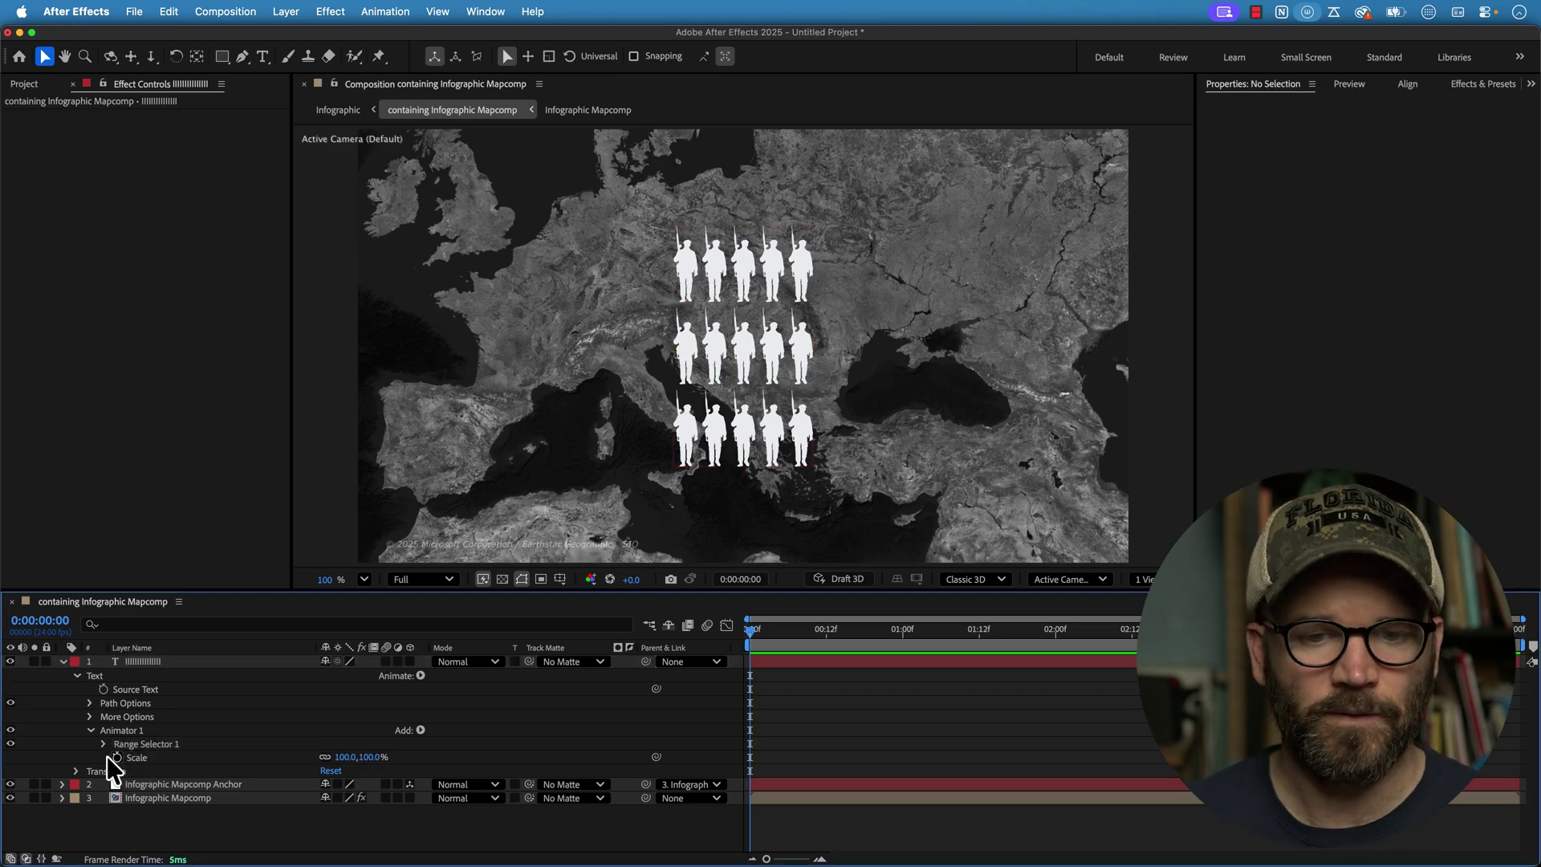
# Step: Set Animator 1's Scale to 0% and Range Selector Start to 0%
pyautogui.click(103, 744)
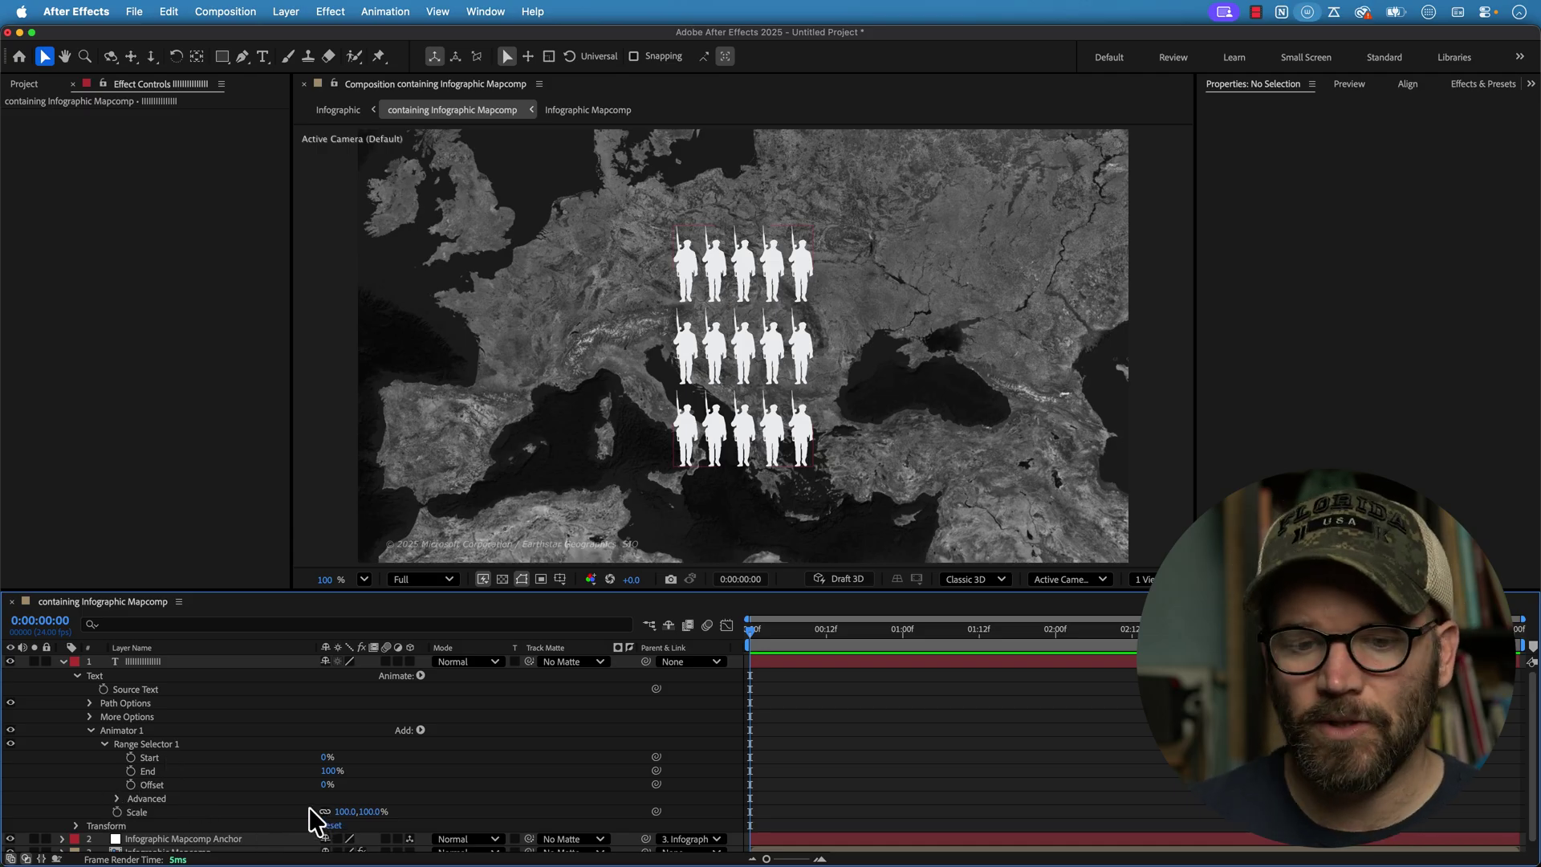
pyautogui.moveTo(345, 811); pyautogui.dragTo(344, 814)
pyautogui.click(344, 812)
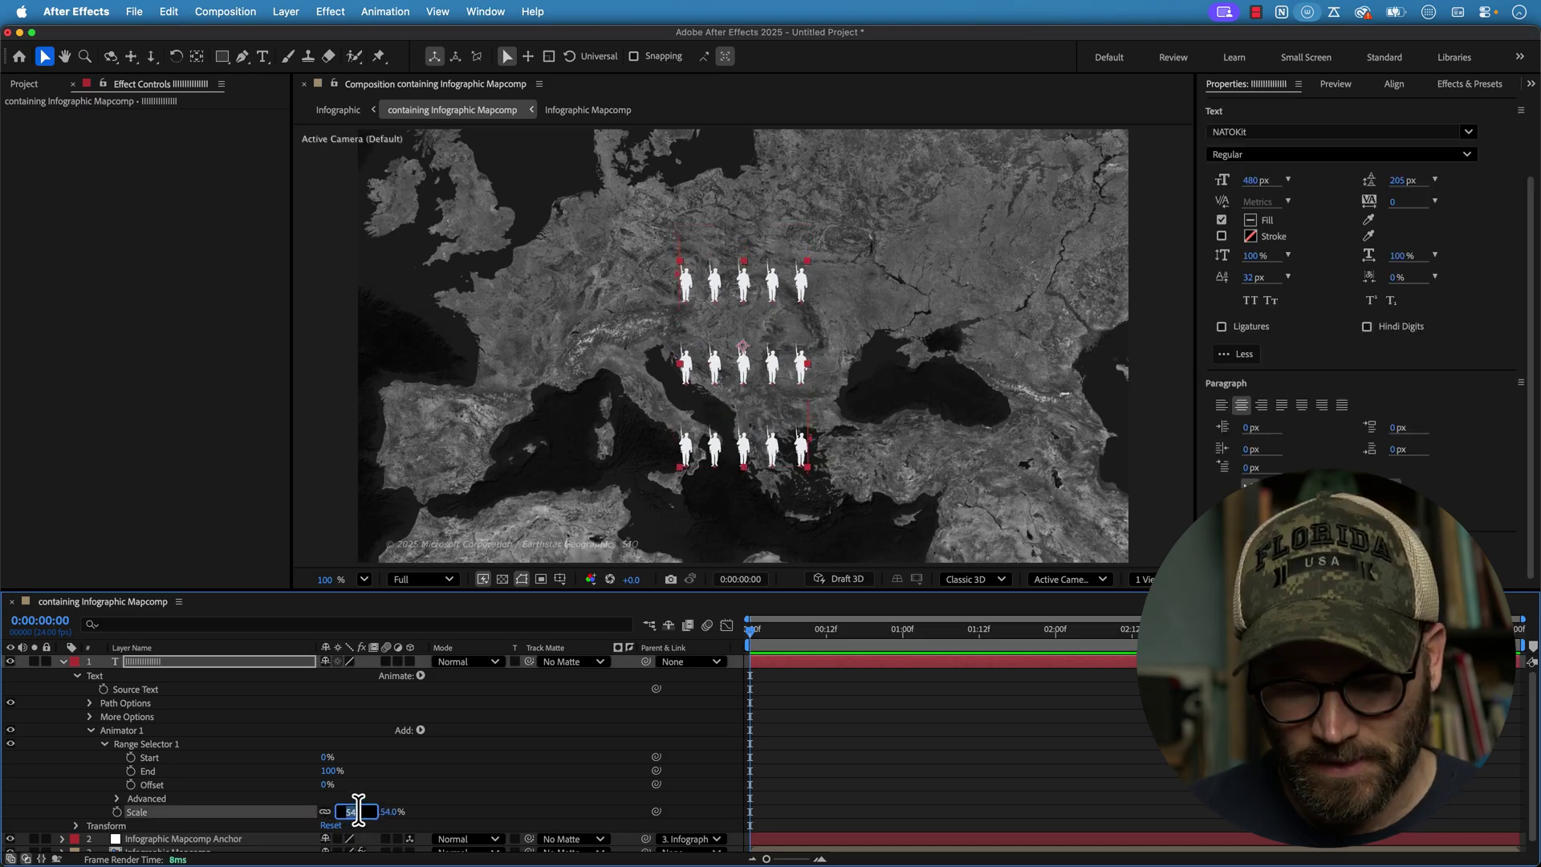
pyautogui.write('0')
pyautogui.press('Return')
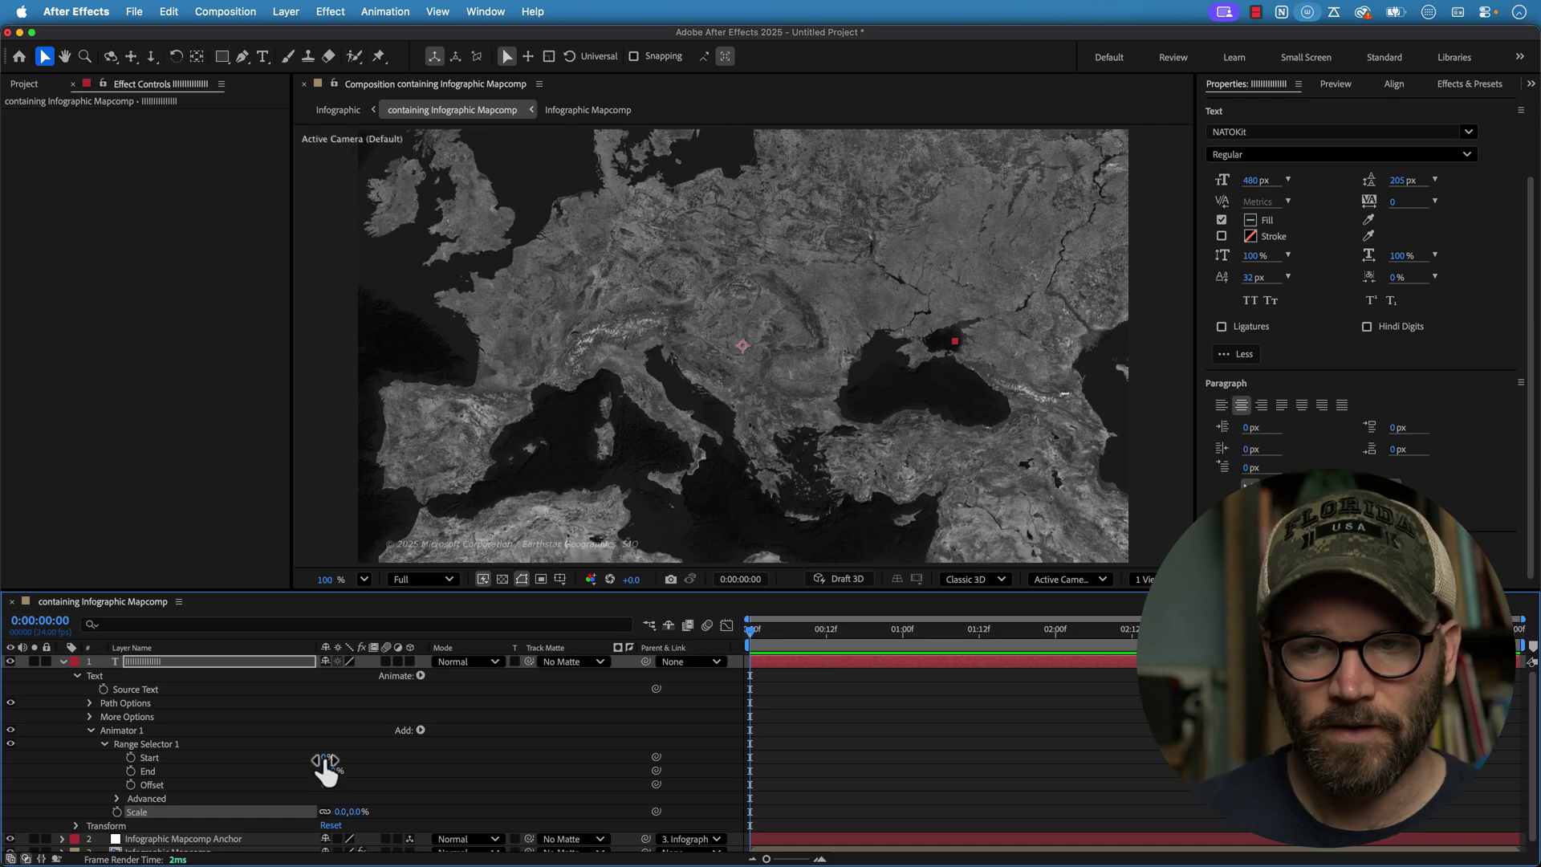
pyautogui.moveTo(325, 767)
pyautogui.mouseDown()
pyautogui.moveTo(369, 753)
pyautogui.moveTo(329, 759)
pyautogui.mouseUp()
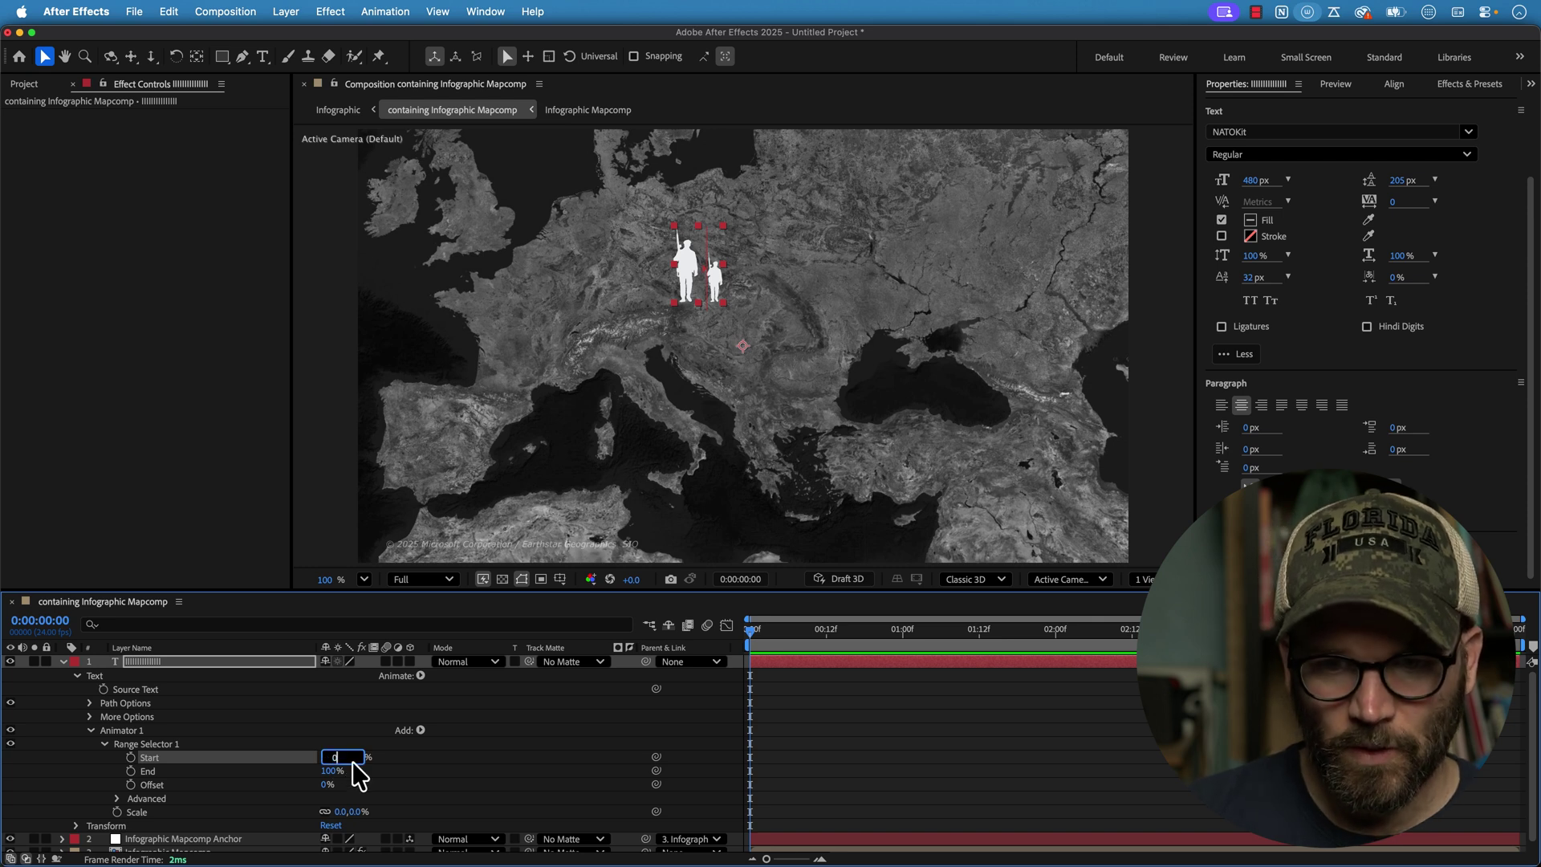
pyautogui.write('0')
pyautogui.press('Return')
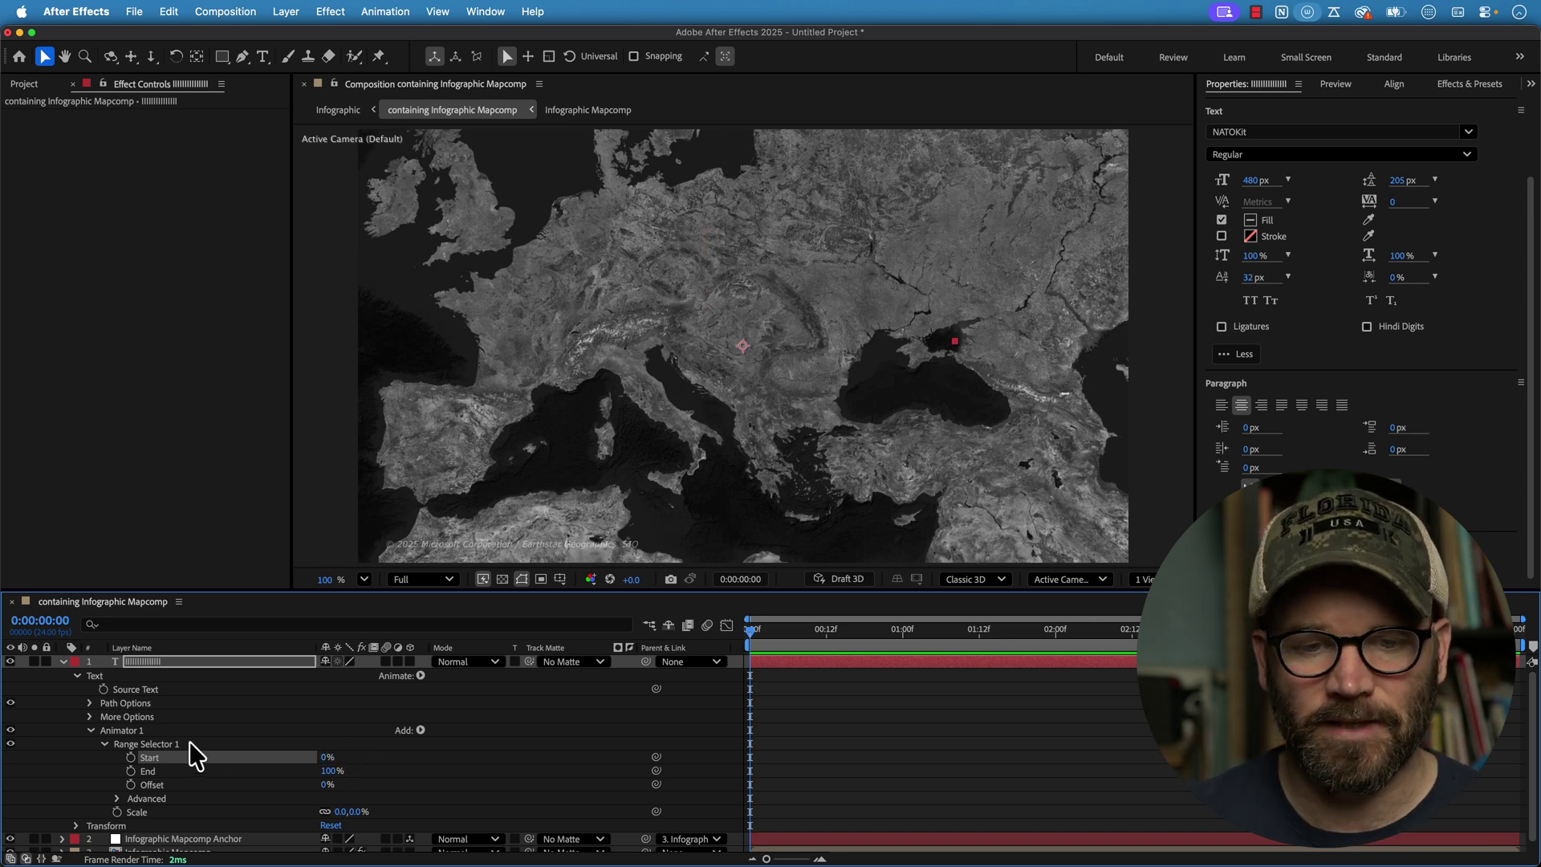
# Step: Base Range Selector 1 on Lines, test Start, then return Start to 0%
pyautogui.click(116, 798)
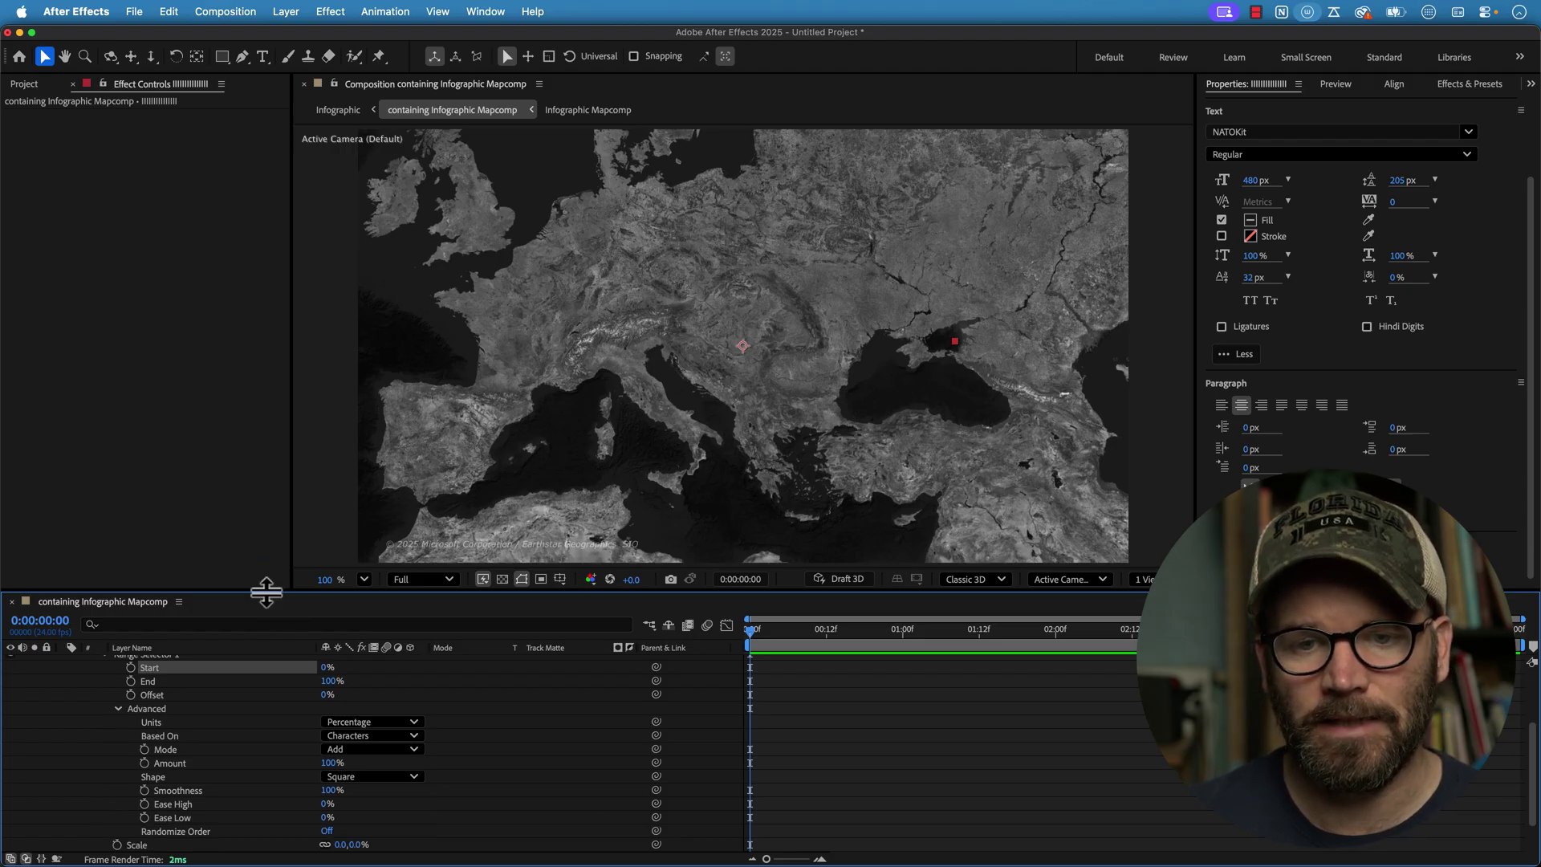
pyautogui.moveTo(267, 593); pyautogui.dragTo(269, 564)
pyautogui.click(378, 708)
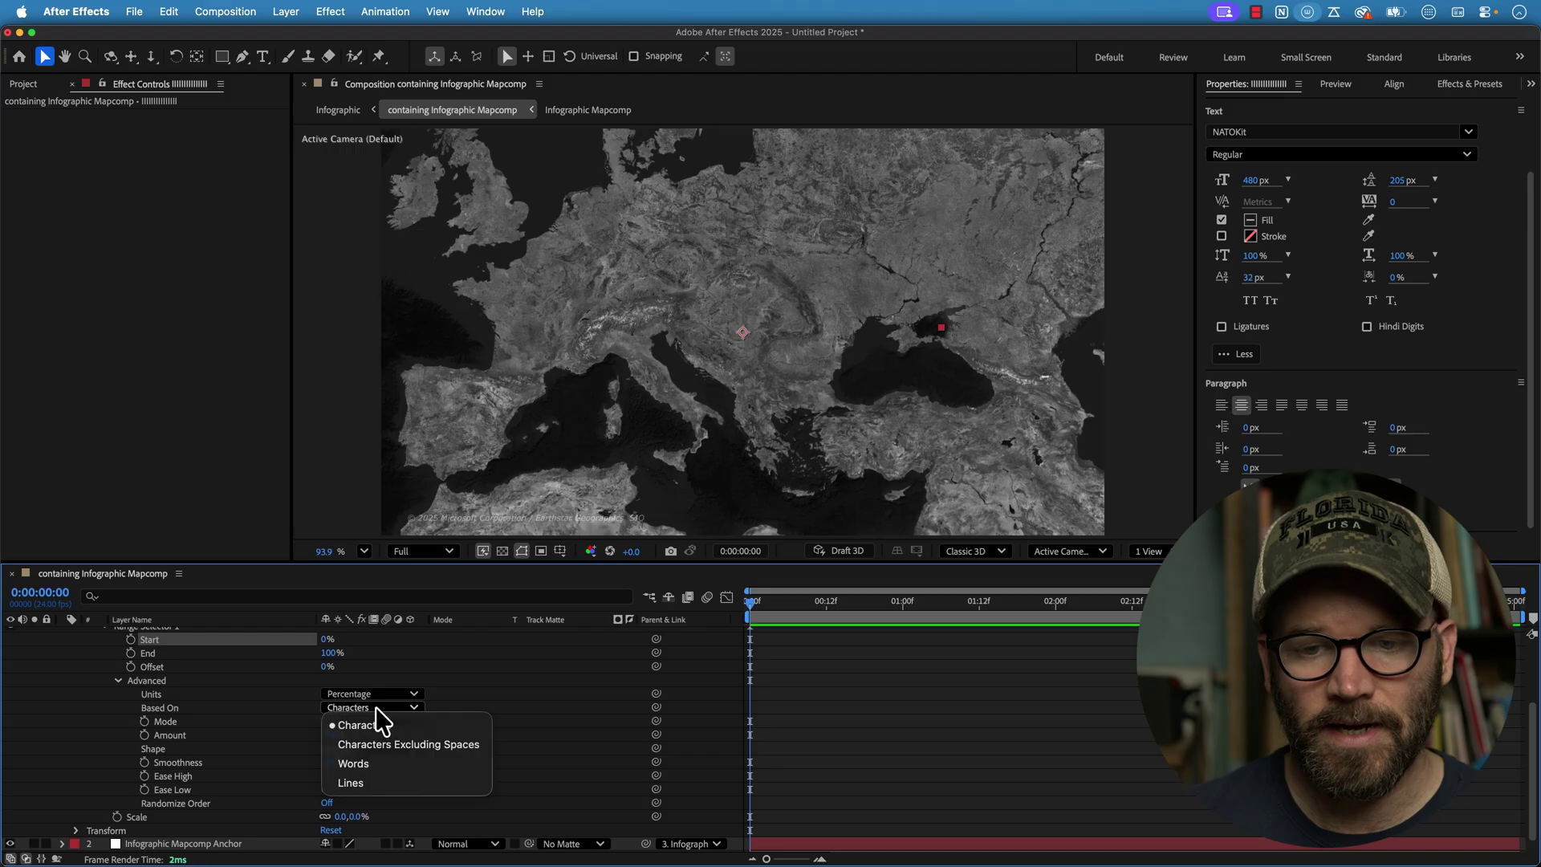
pyautogui.click(353, 784)
pyautogui.moveTo(324, 641); pyautogui.dragTo(361, 637)
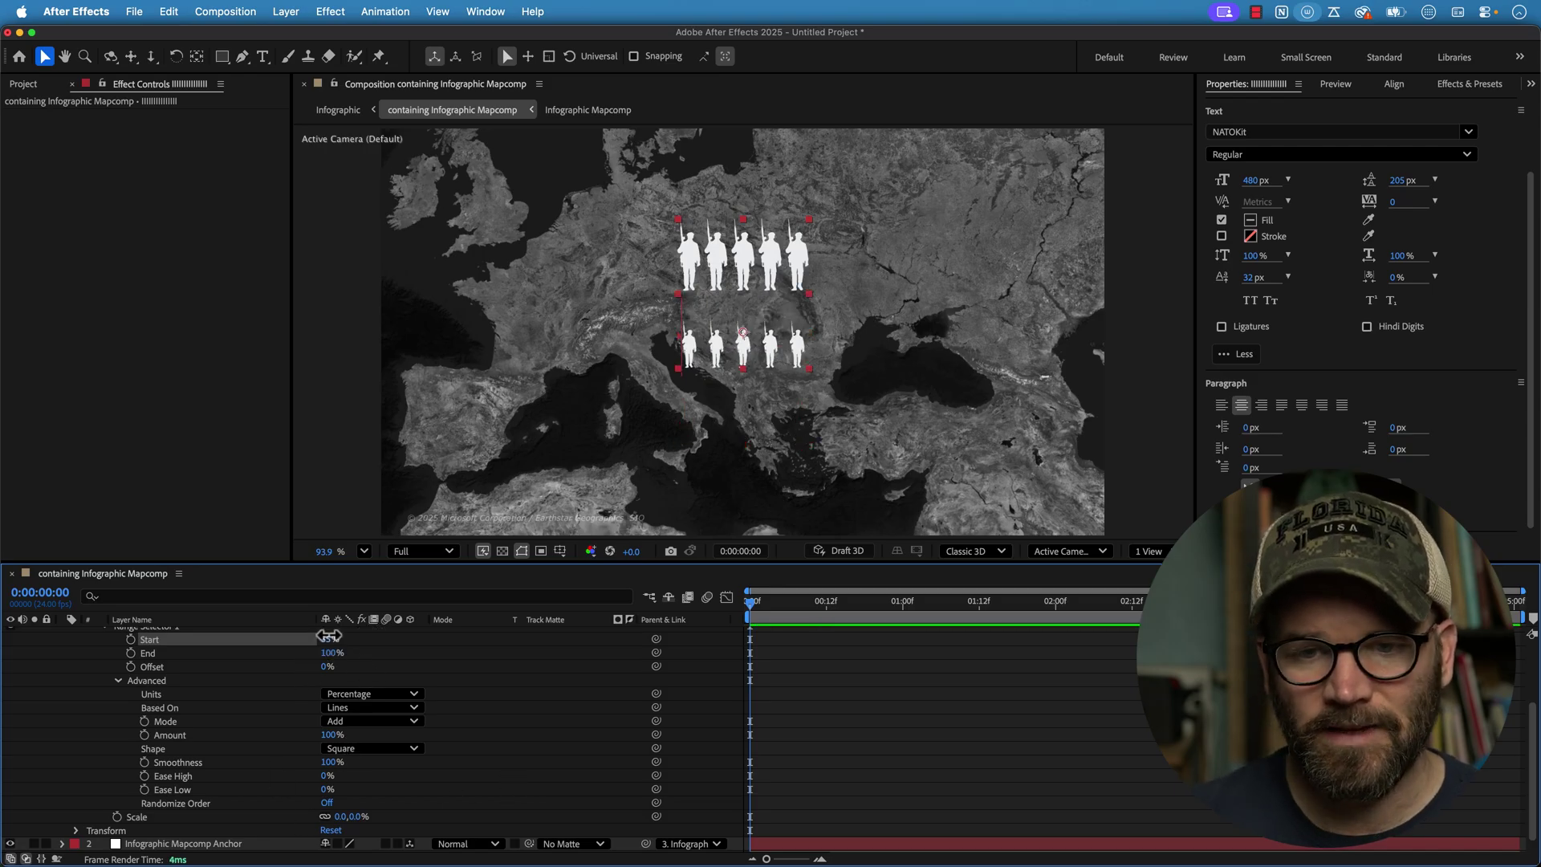
pyautogui.write('0')
pyautogui.press('Return')
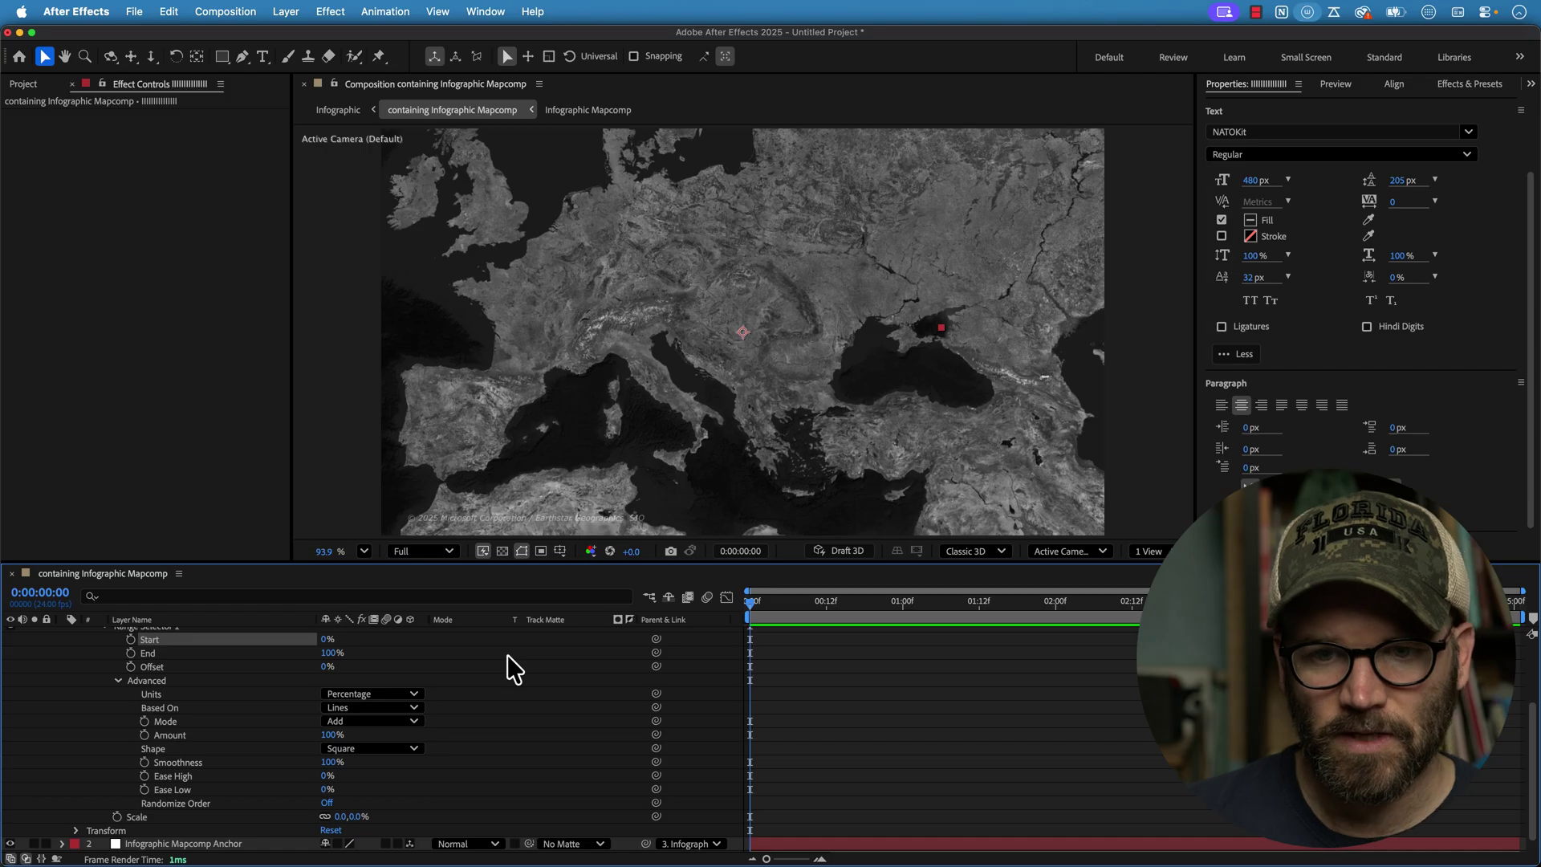
# Step: Set Range Selector 1 to Characters and a Ramp Up shape, with Ease High 21% and Ease Low 27%
pyautogui.moveTo(546, 563); pyautogui.dragTo(550, 537)
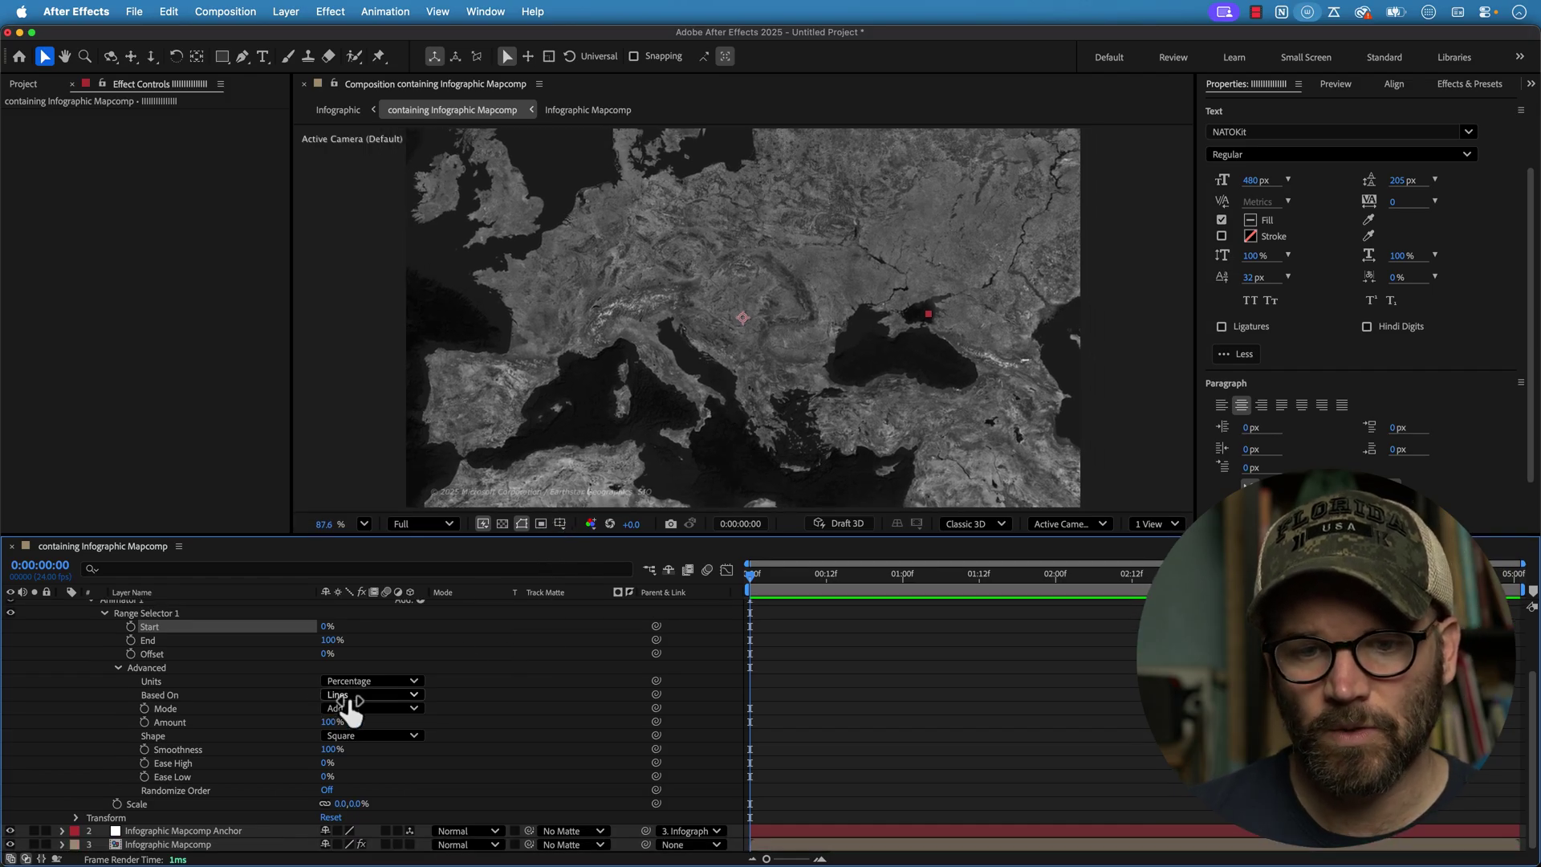
pyautogui.click(350, 696)
pyautogui.click(358, 706)
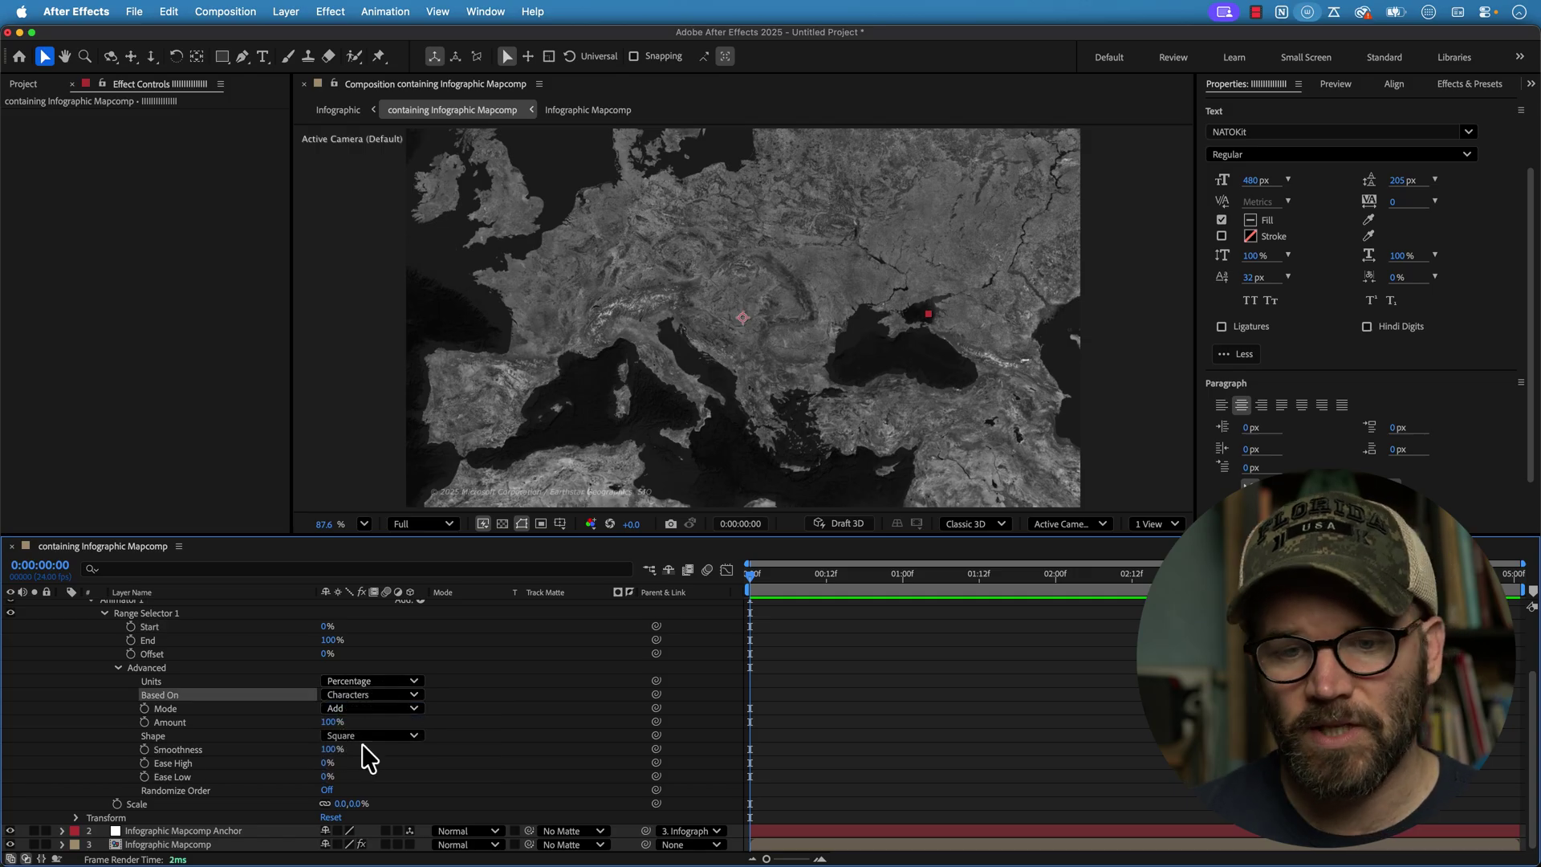
pyautogui.click(365, 736)
pyautogui.click(379, 773)
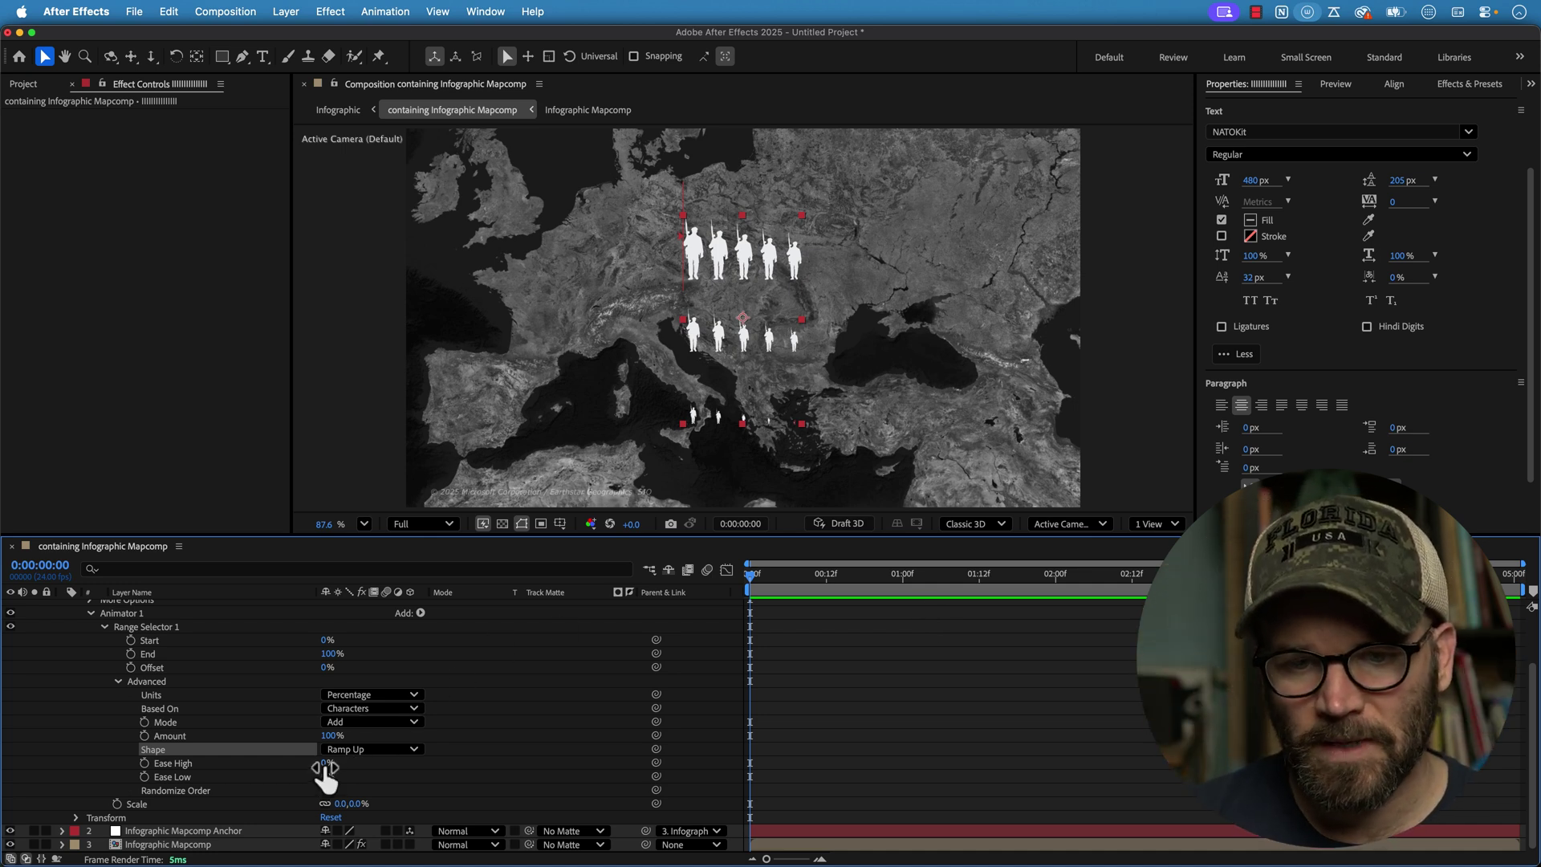
pyautogui.moveTo(325, 771); pyautogui.dragTo(336, 787)
pyautogui.click(333, 777)
# Step: Preview the reveal by raising Start to 100%, then undo it back to 0%
pyautogui.click(918, 634)
pyautogui.press('space')
pyautogui.moveTo(325, 641); pyautogui.dragTo(453, 651)
pyautogui.press('super+z')
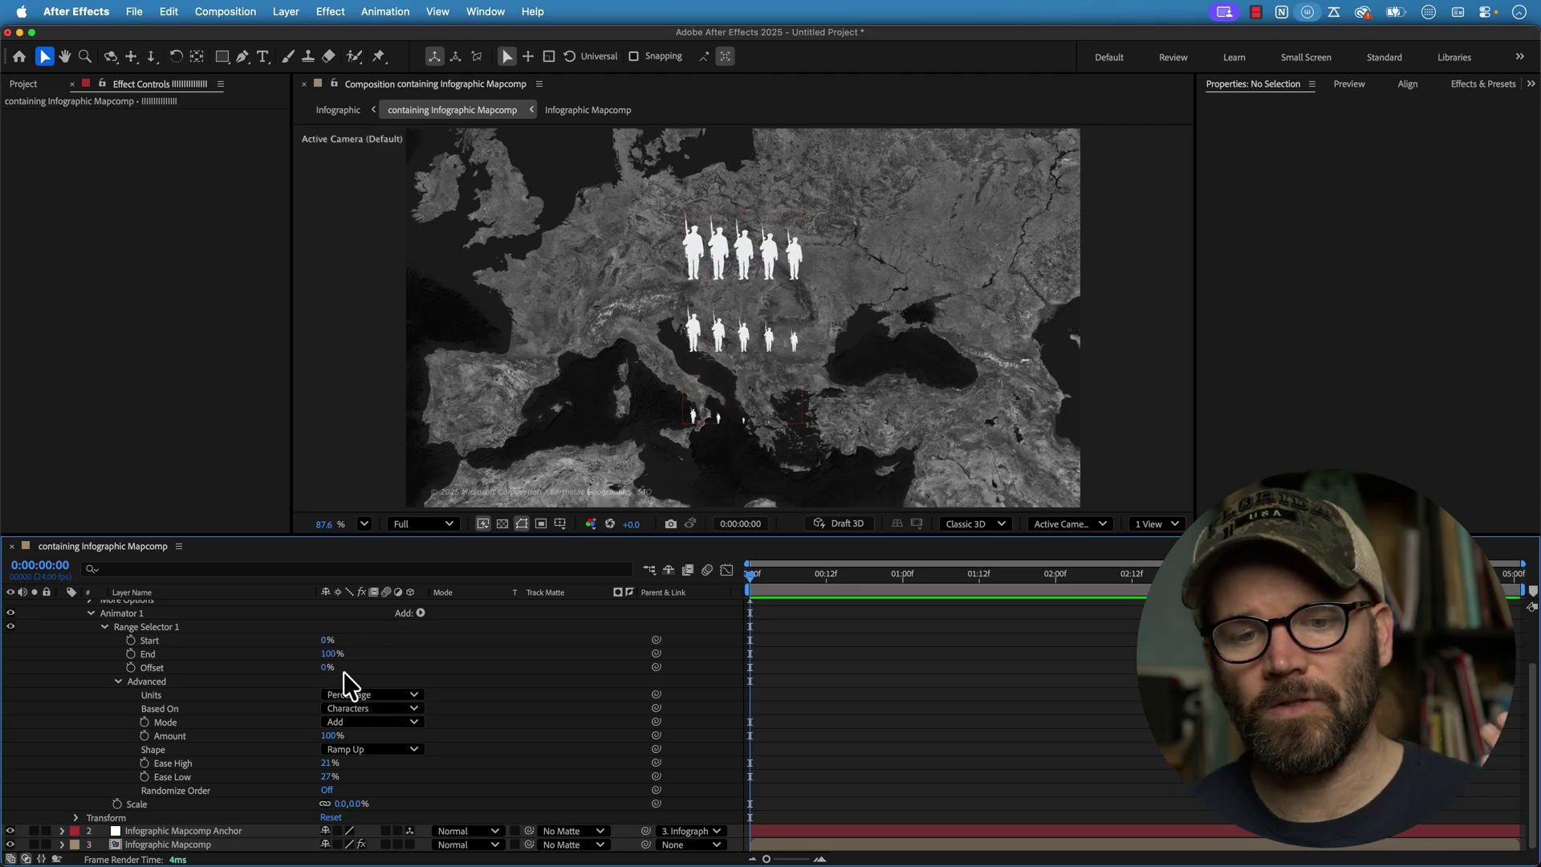
# Step: Keyframe Offset from -100% at the start to 100% at two seconds, and preview it
pyautogui.moveTo(325, 667); pyautogui.dragTo(205, 668)
pyautogui.click(131, 667)
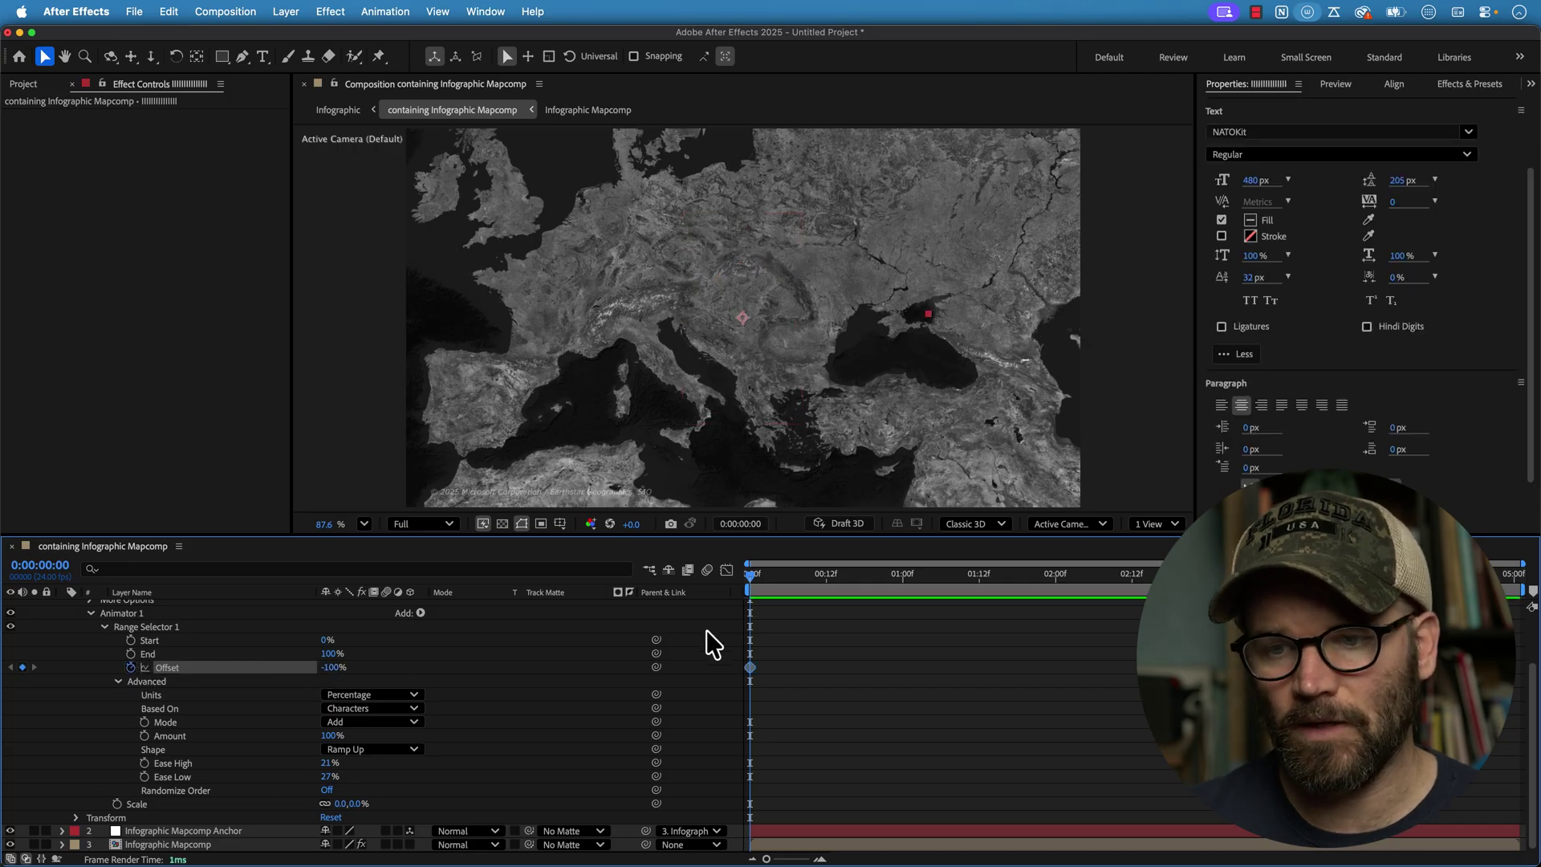
pyautogui.moveTo(769, 581); pyautogui.dragTo(1057, 574)
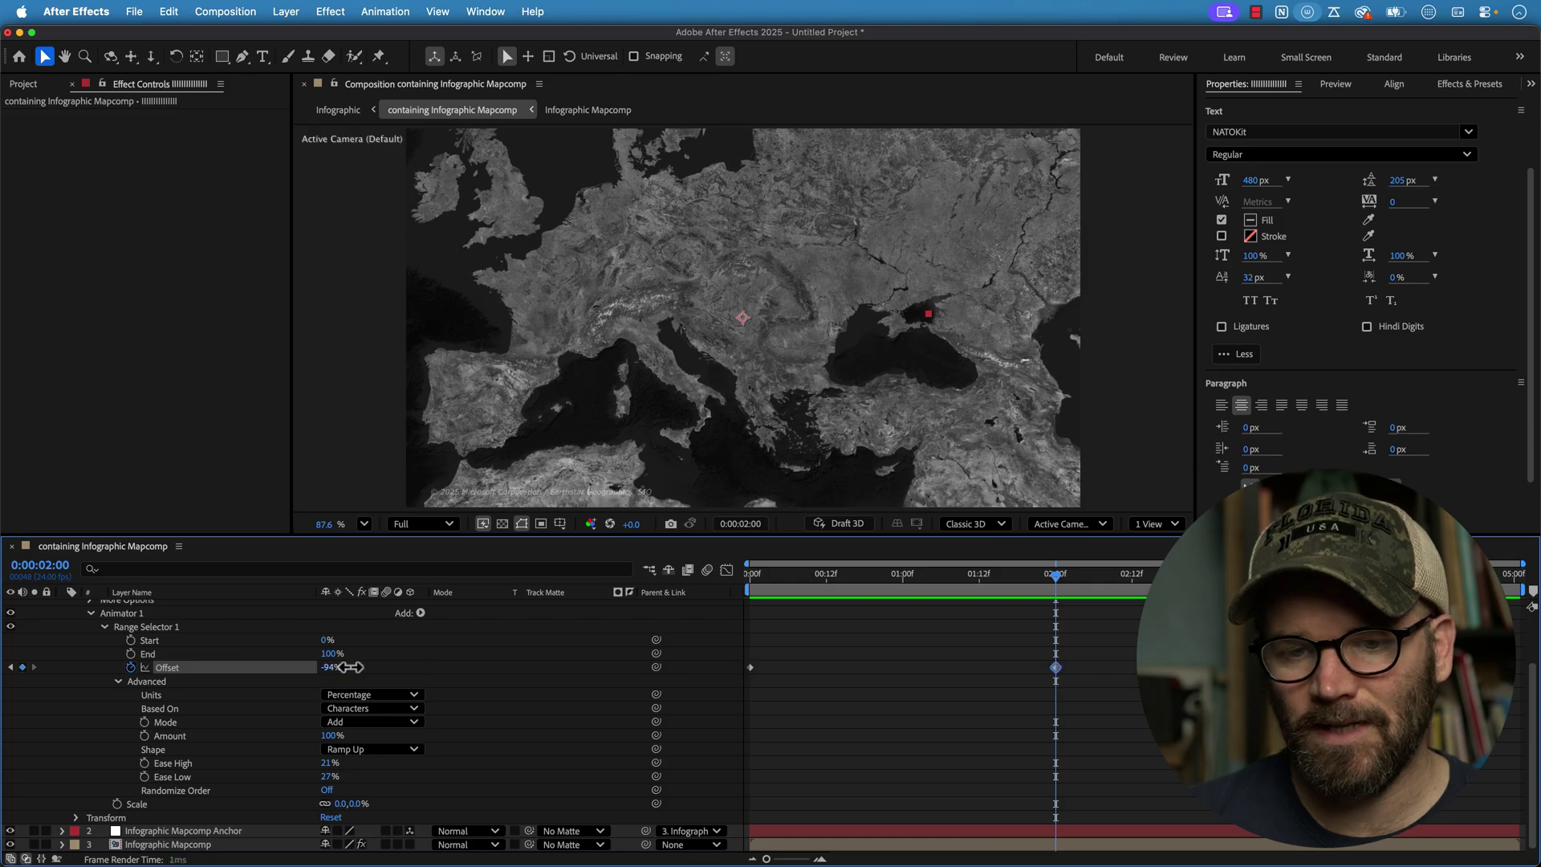
pyautogui.moveTo(357, 667); pyautogui.dragTo(728, 649)
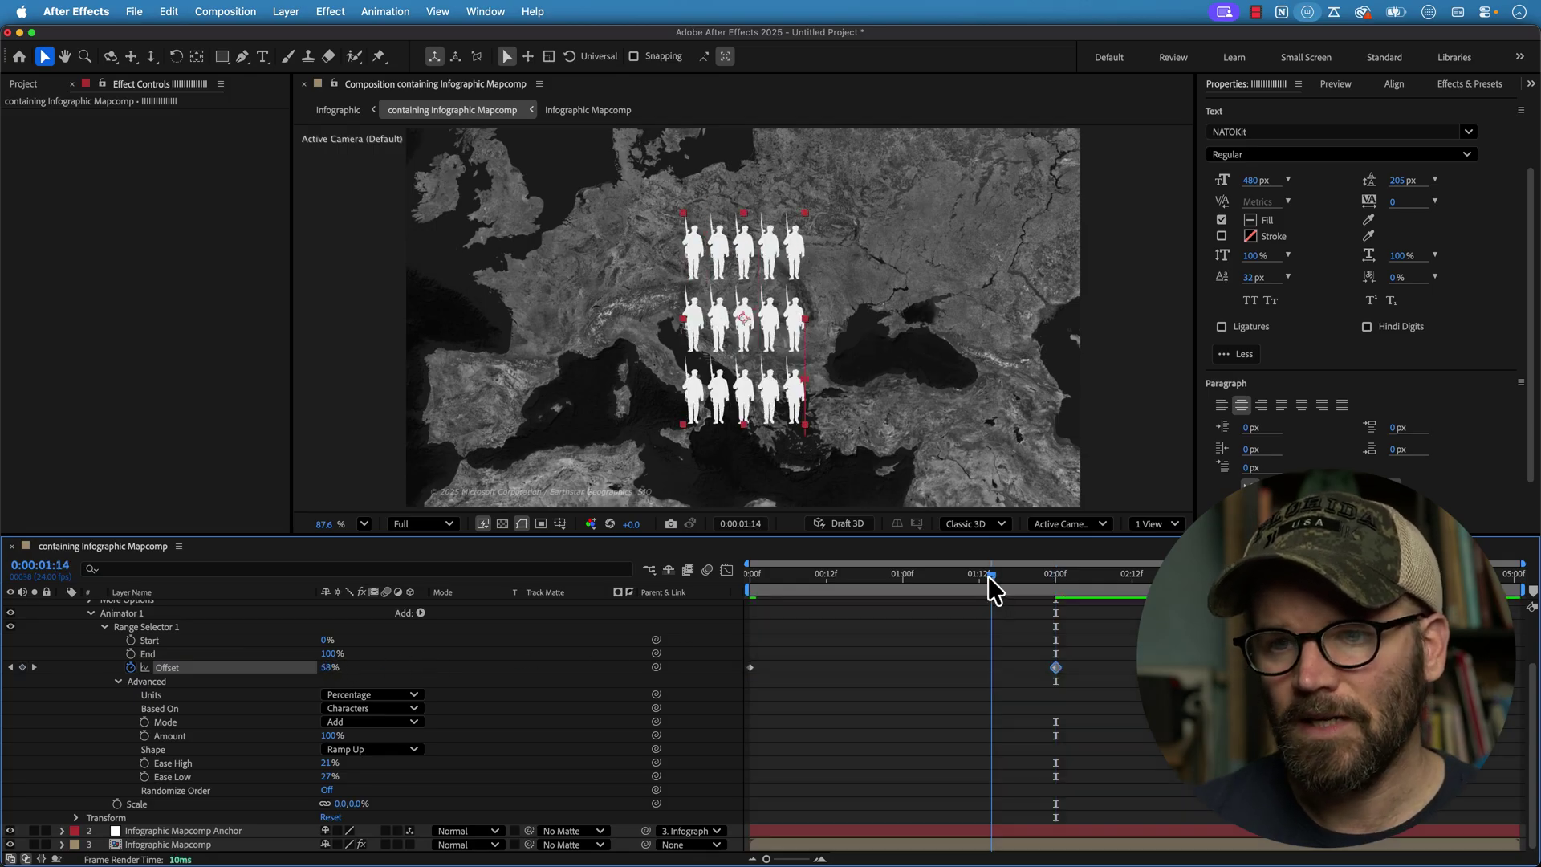
pyautogui.moveTo(986, 576); pyautogui.dragTo(751, 578)
pyautogui.press('space')
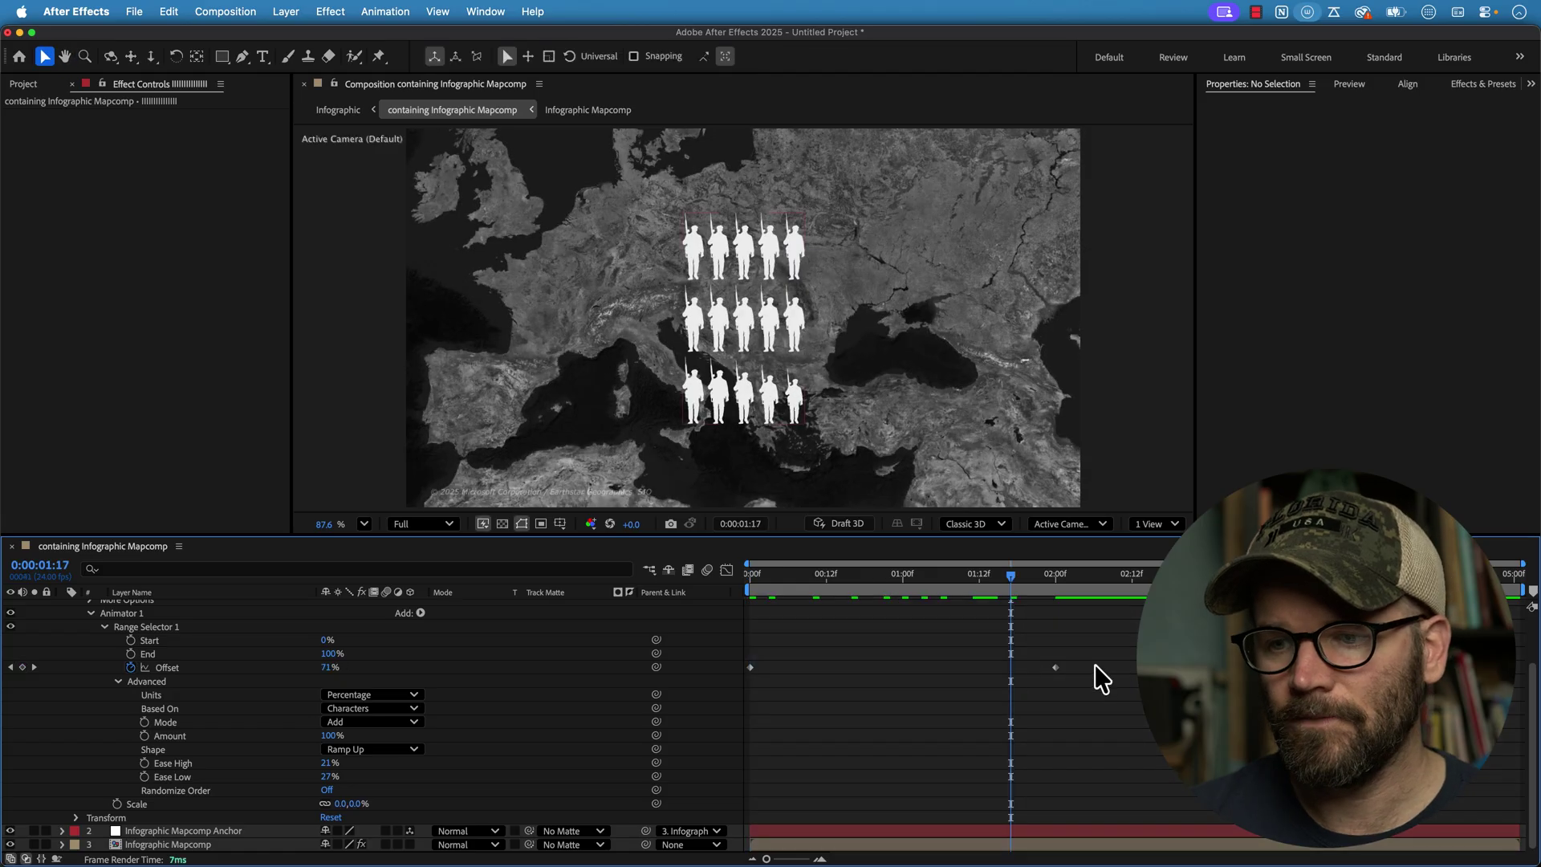
# Step: Easy Ease both Offset keyframes and steepen their curve in the Graph Editor, then preview
pyautogui.moveTo(1095, 662); pyautogui.dragTo(720, 702)
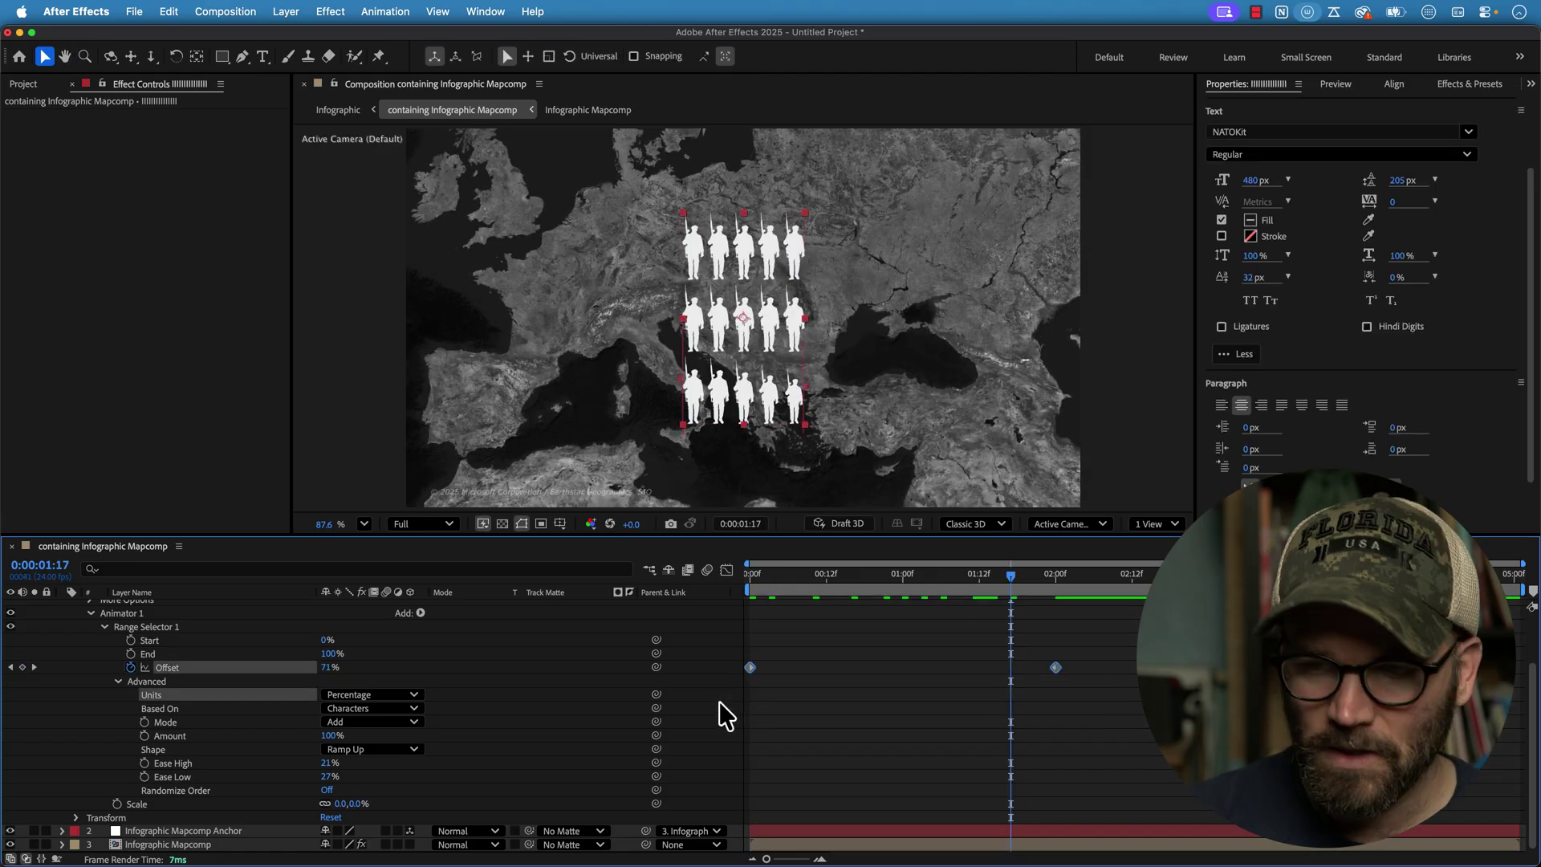
pyautogui.press('F9')
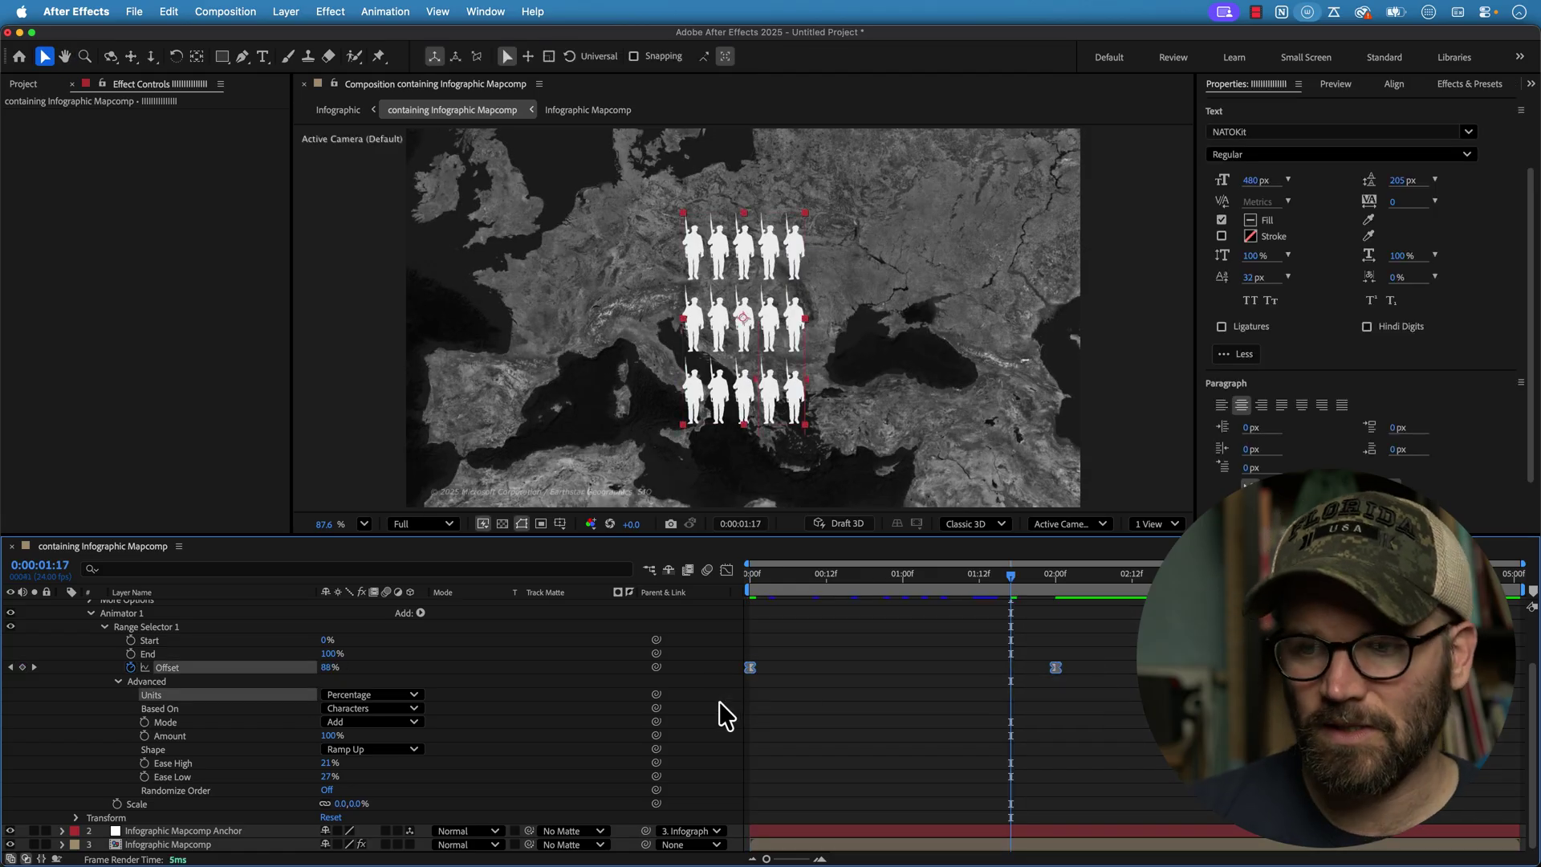
pyautogui.click(727, 572)
pyautogui.click(1016, 623)
pyautogui.moveTo(951, 616); pyautogui.dragTo(782, 623)
pyautogui.click(845, 798)
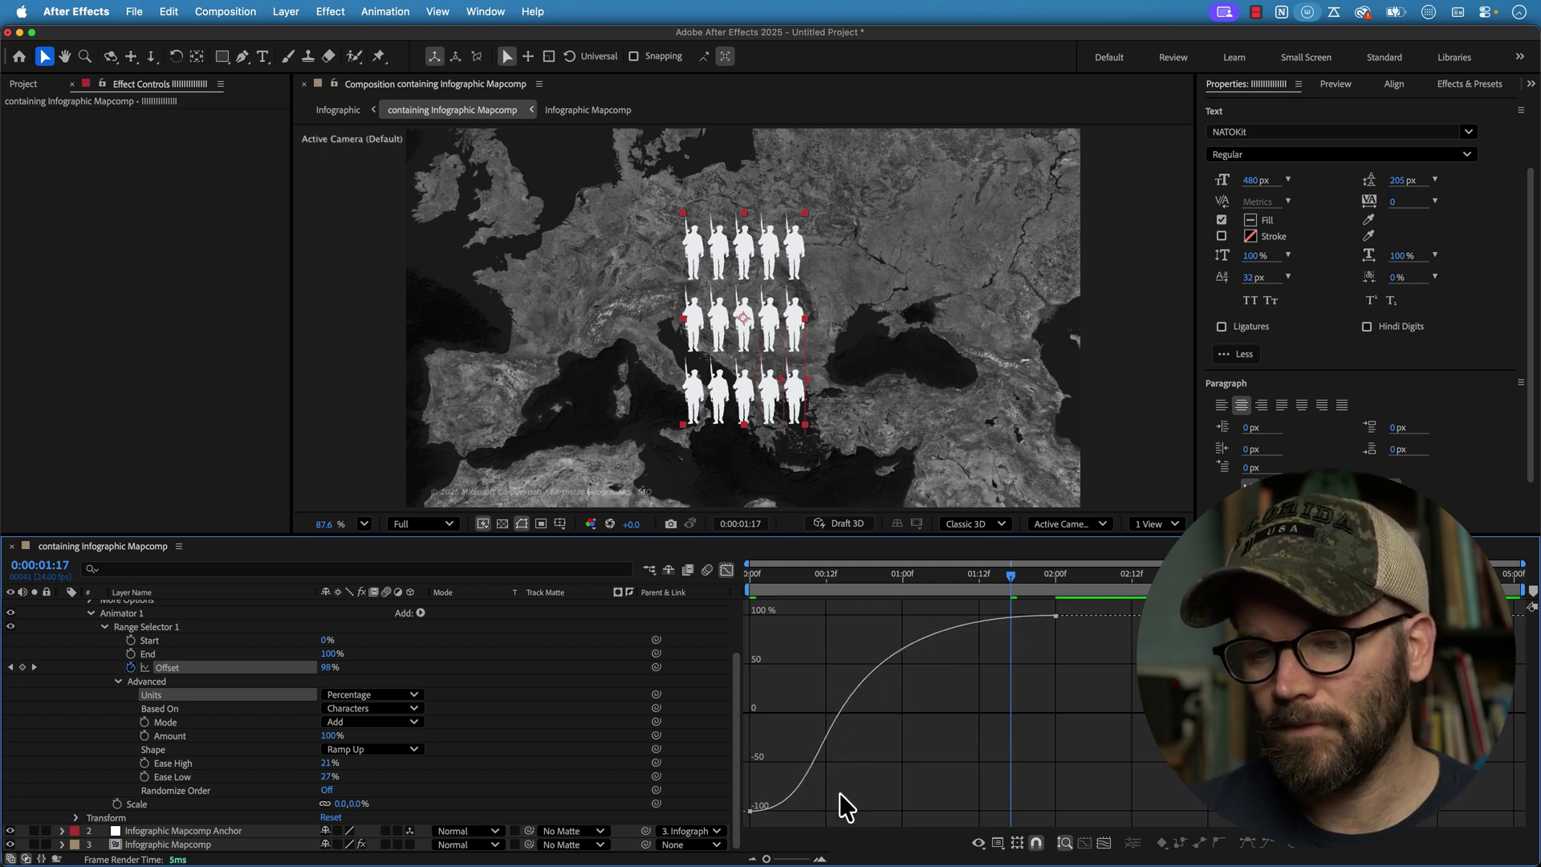
pyautogui.click(783, 807)
pyautogui.moveTo(852, 814); pyautogui.dragTo(836, 801)
pyautogui.press('space')
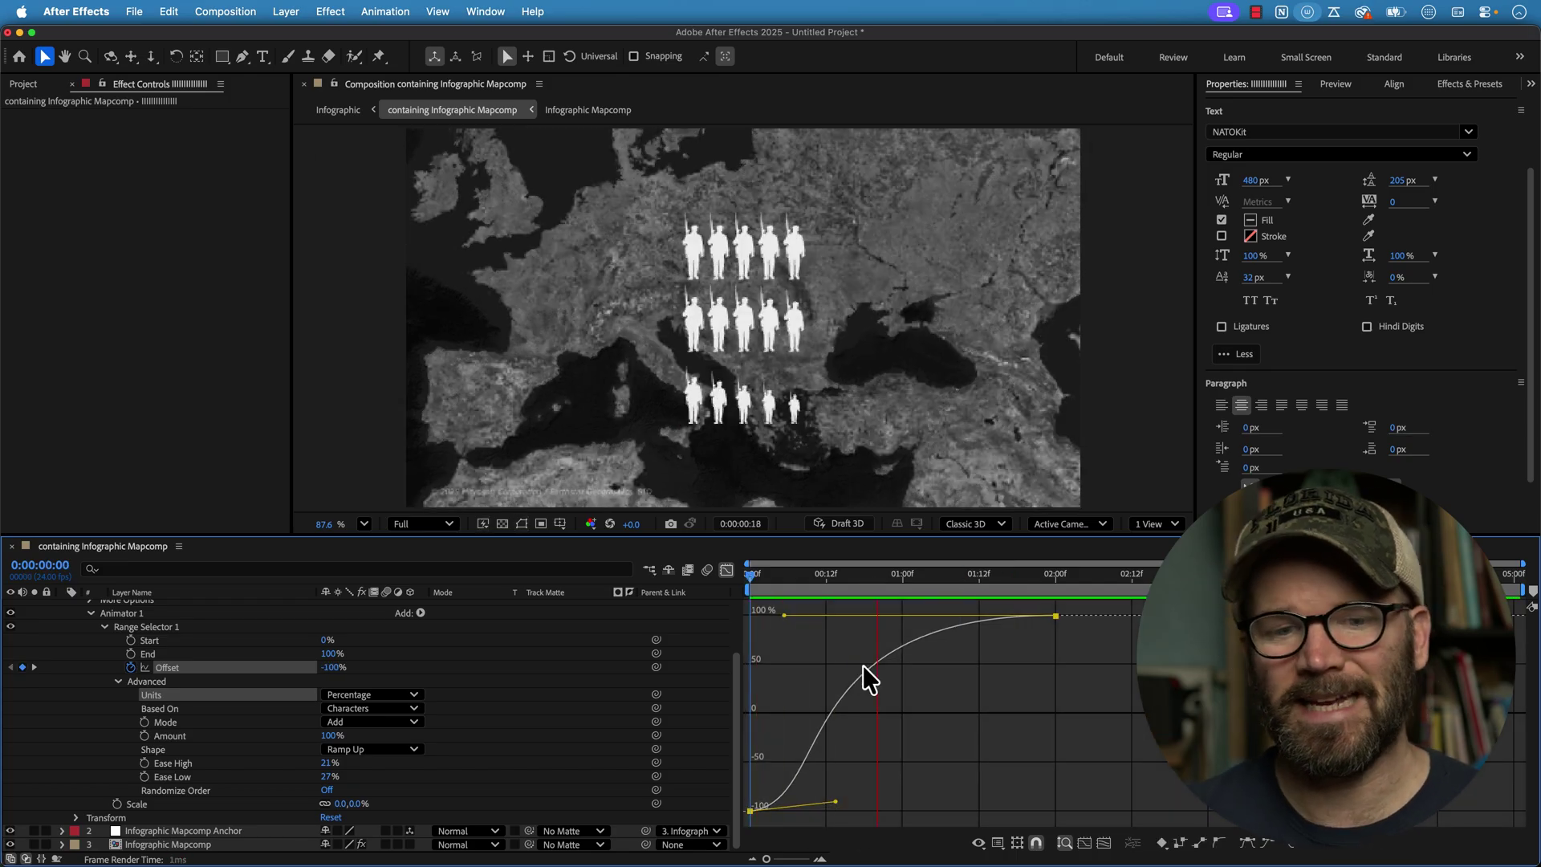
pyautogui.press('space')
pyautogui.press('space')
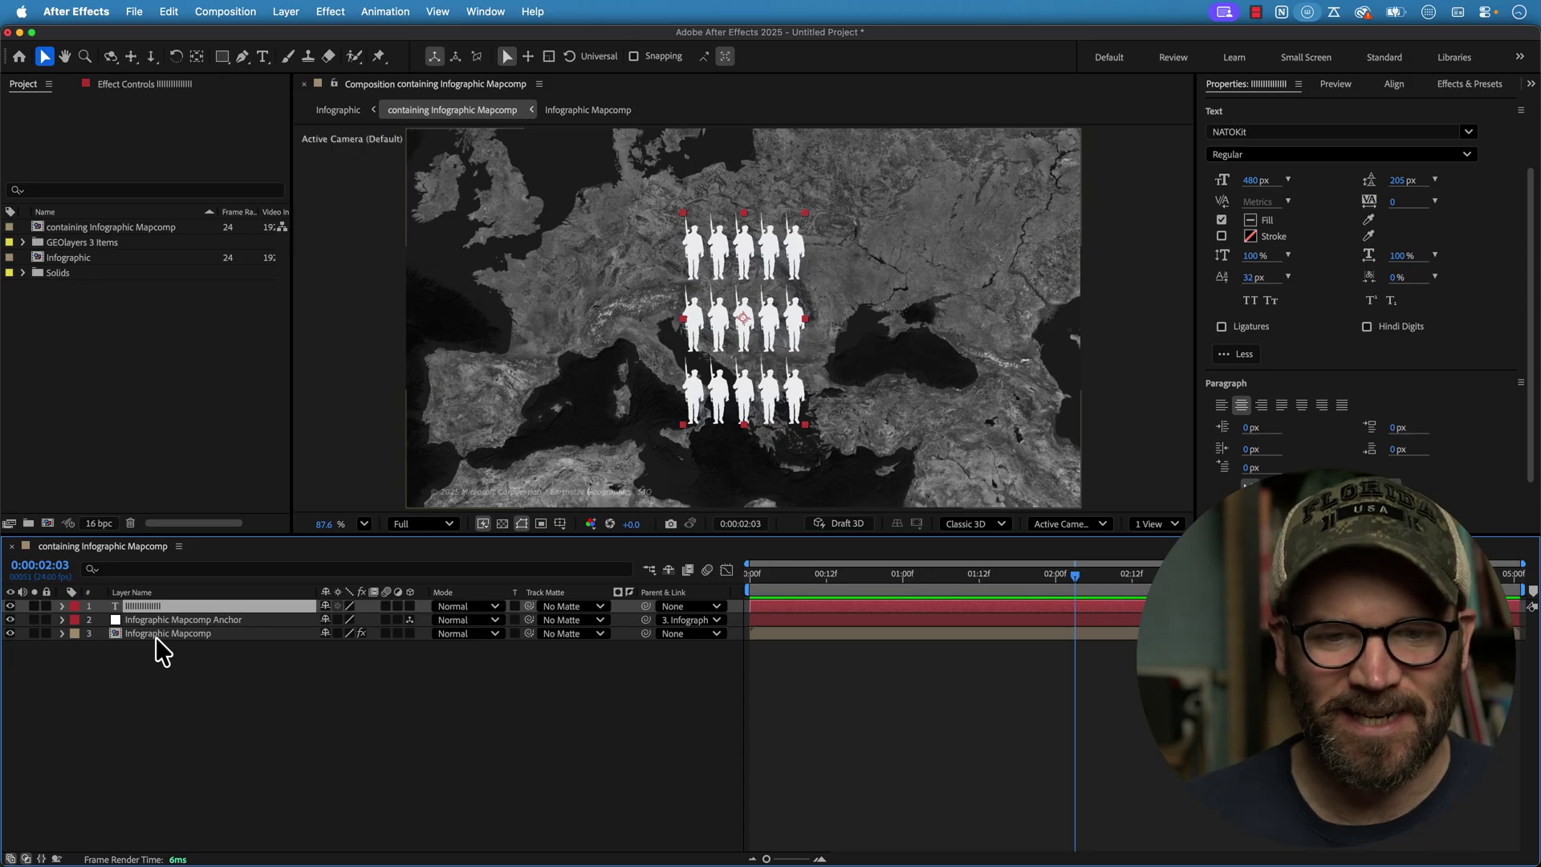
# Step: Rename the soldier text layer to 'Infographic'
pyautogui.click(155, 634)
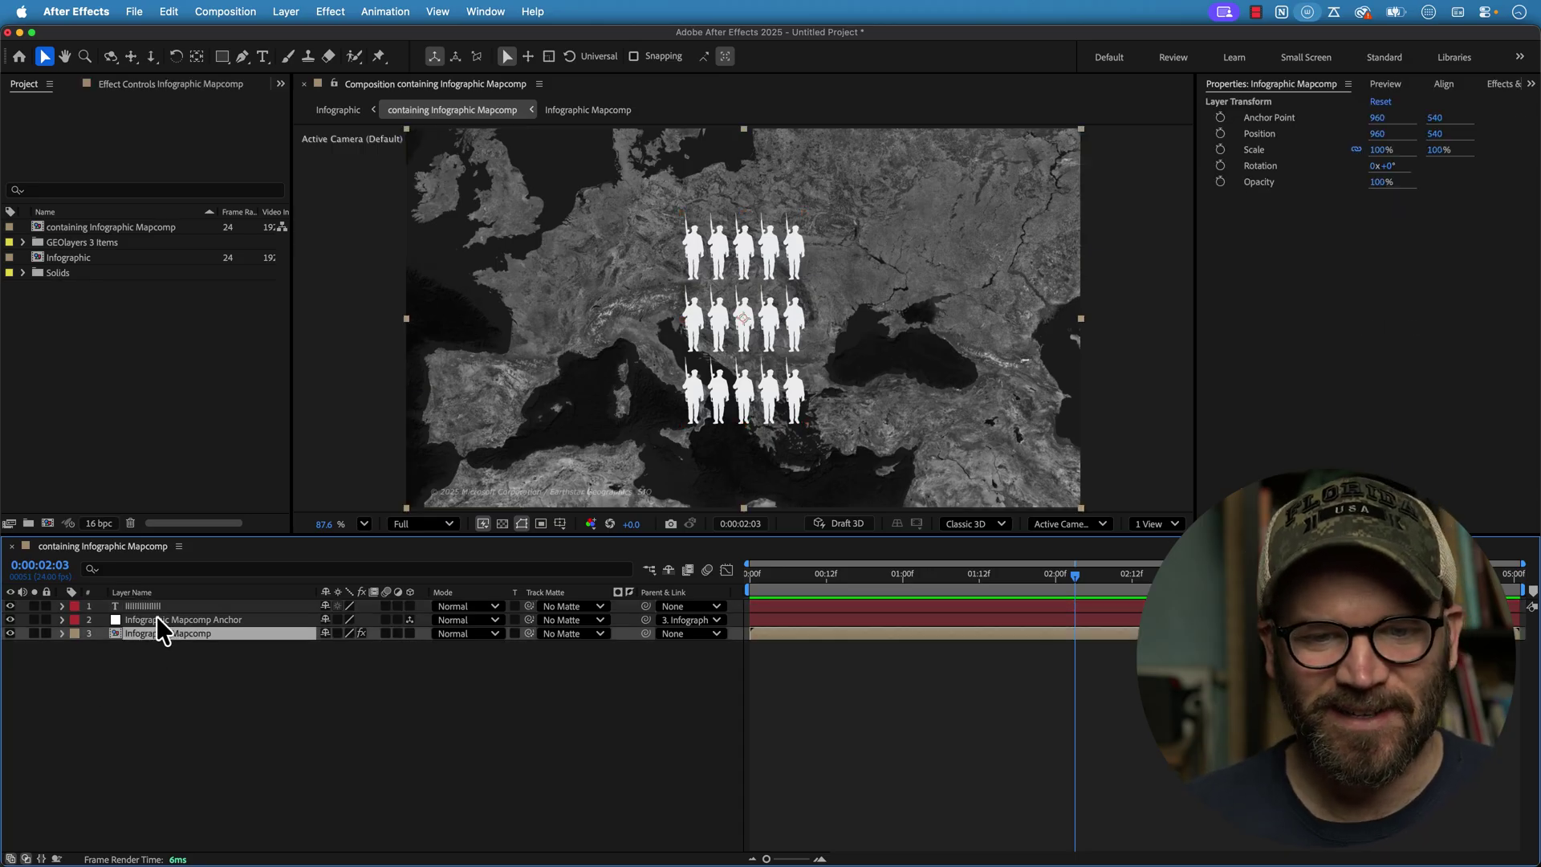
pyautogui.click(129, 621)
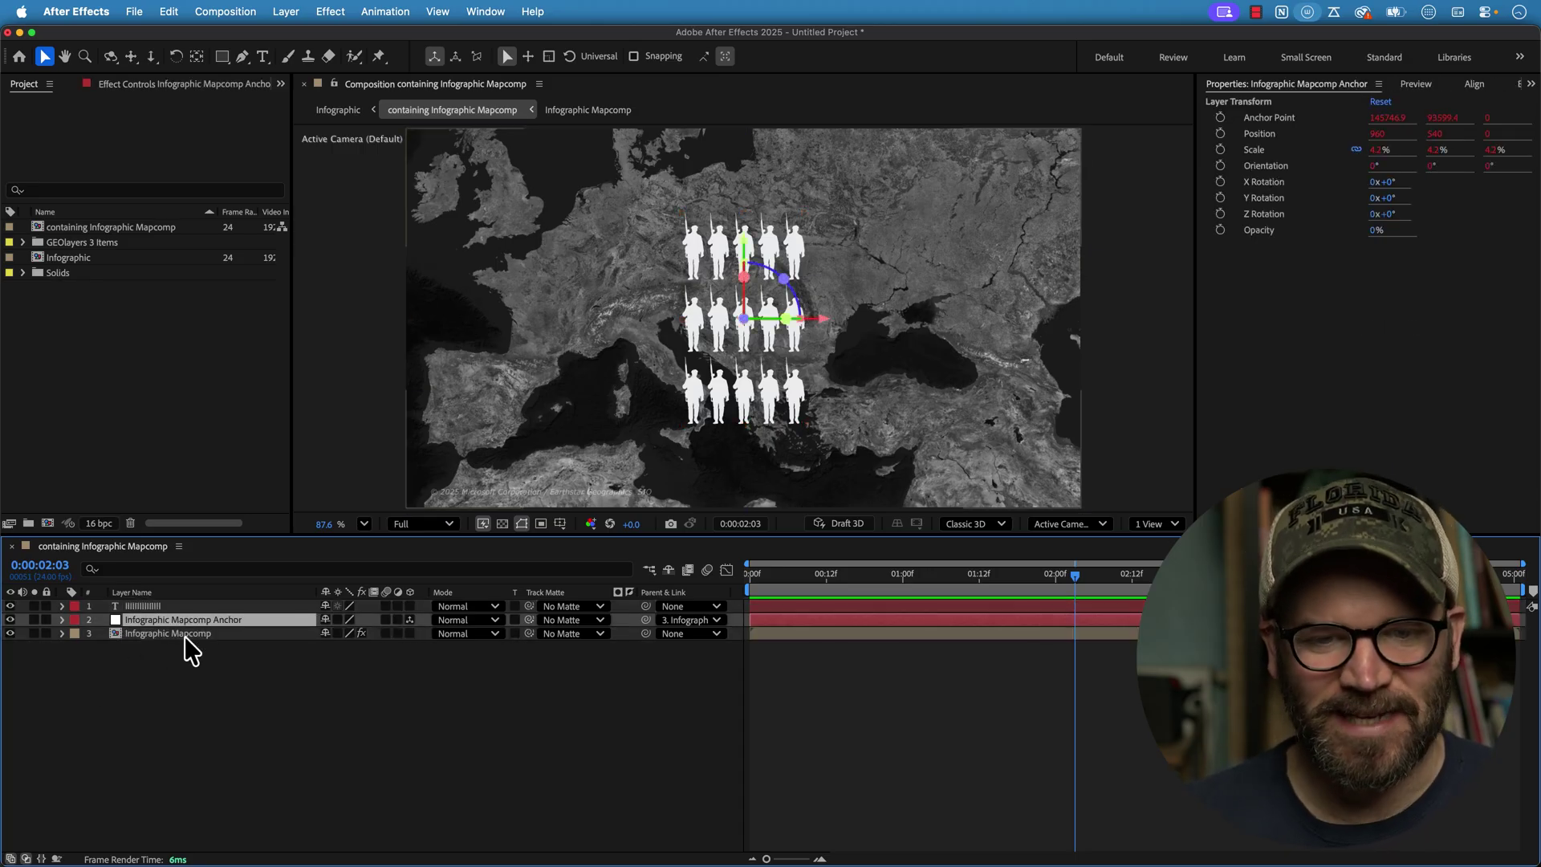
pyautogui.click(152, 605)
pyautogui.press('Return')
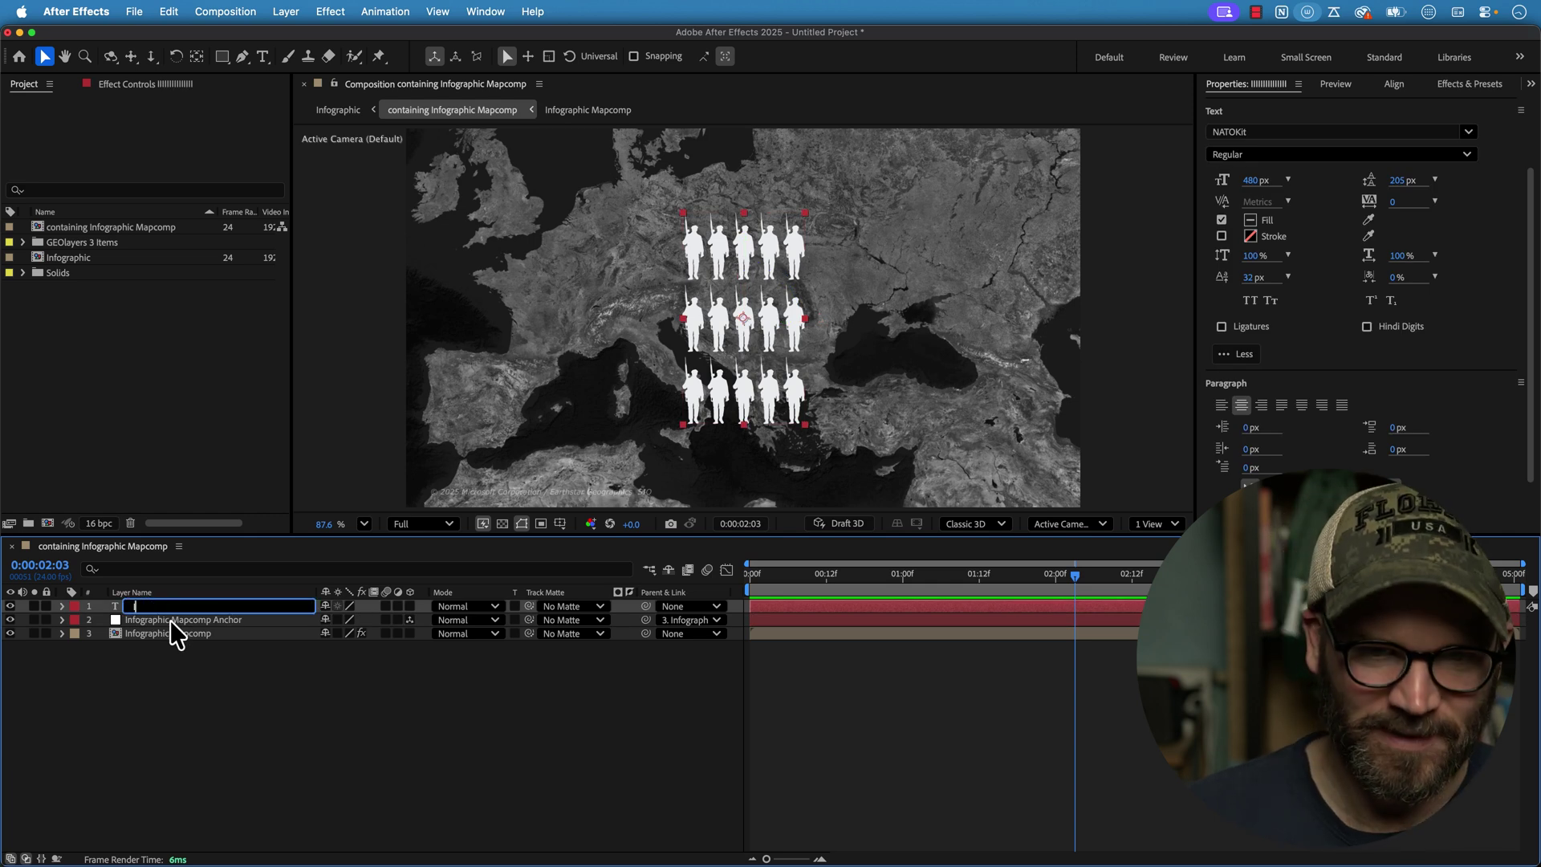
pyautogui.write('Infographic')
pyautogui.press('Return')
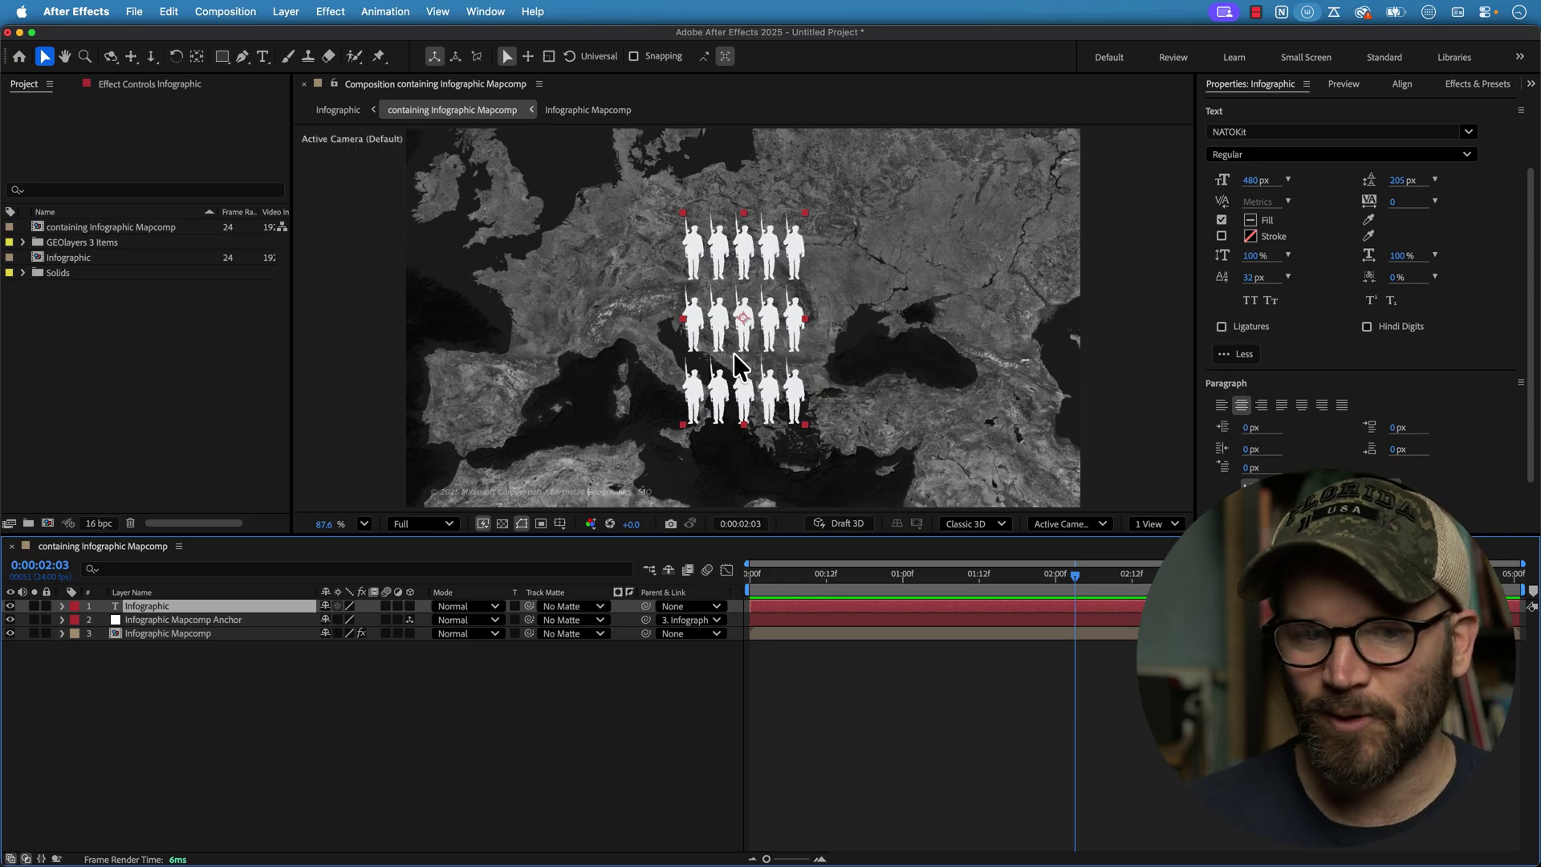
# Step: Turn off the Infographic layer's visibility and enable Hide Shy Layers
pyautogui.click(33, 619)
pyautogui.click(10, 607)
pyautogui.click(34, 619)
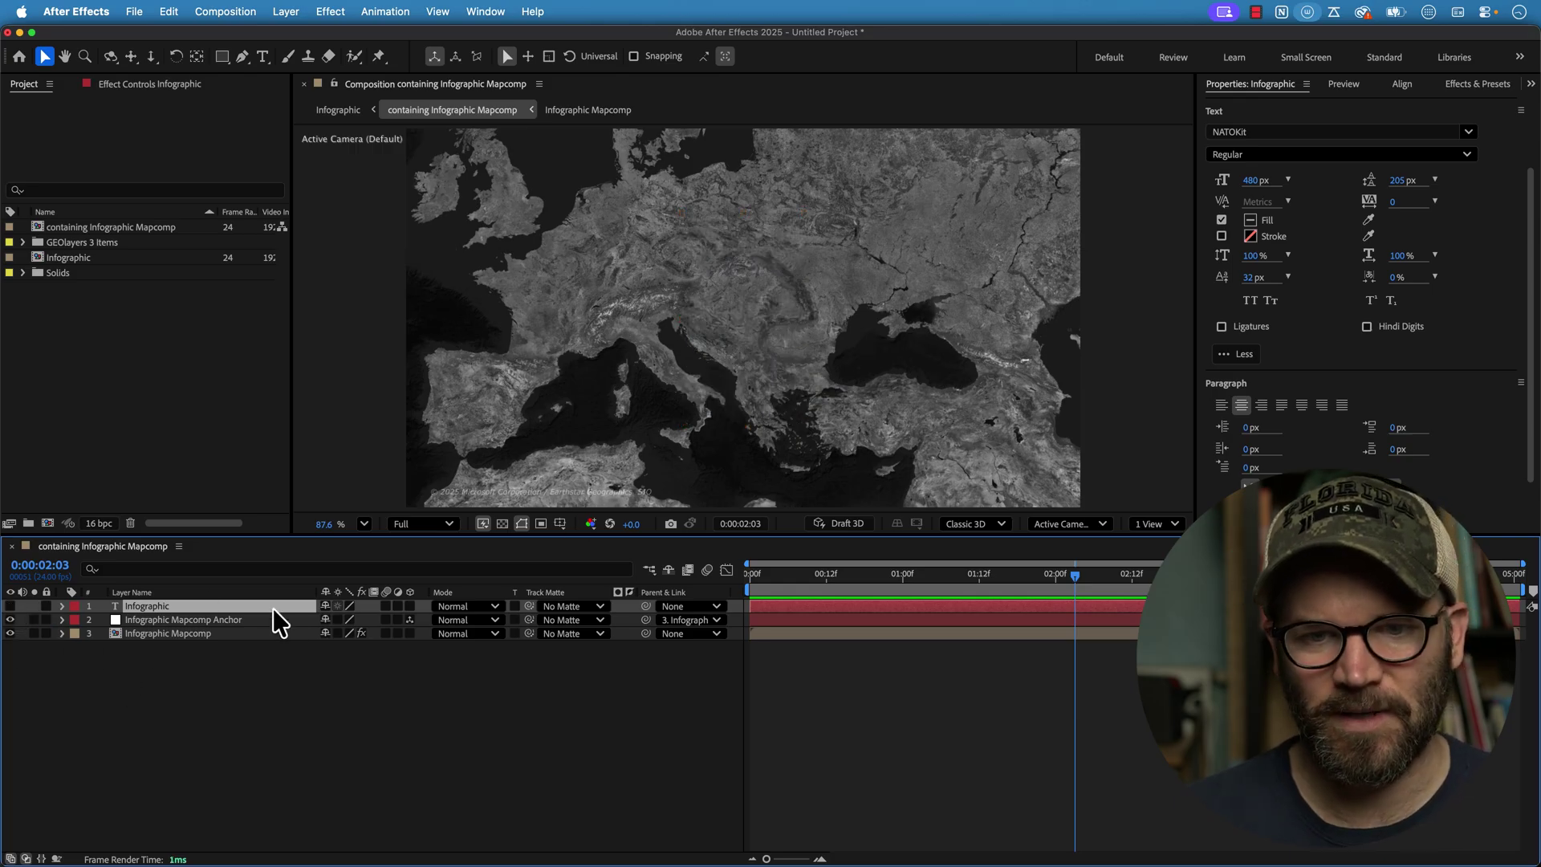
pyautogui.click(669, 569)
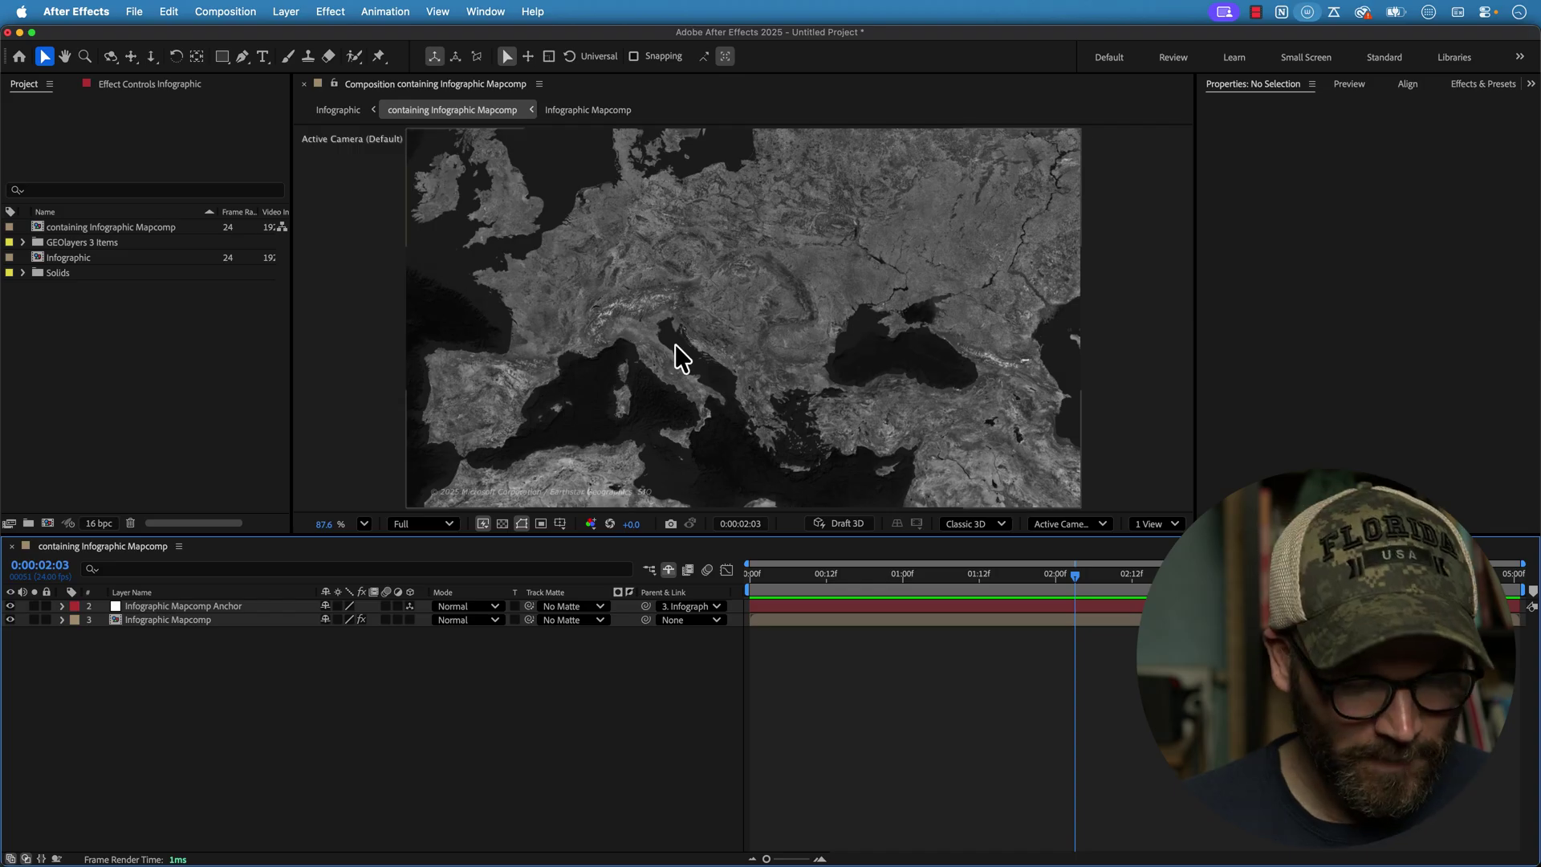
# Step: Create a new Wingdings text layer on the map containing the '>' glyph
pyautogui.press('super+t')
pyautogui.click(751, 304)
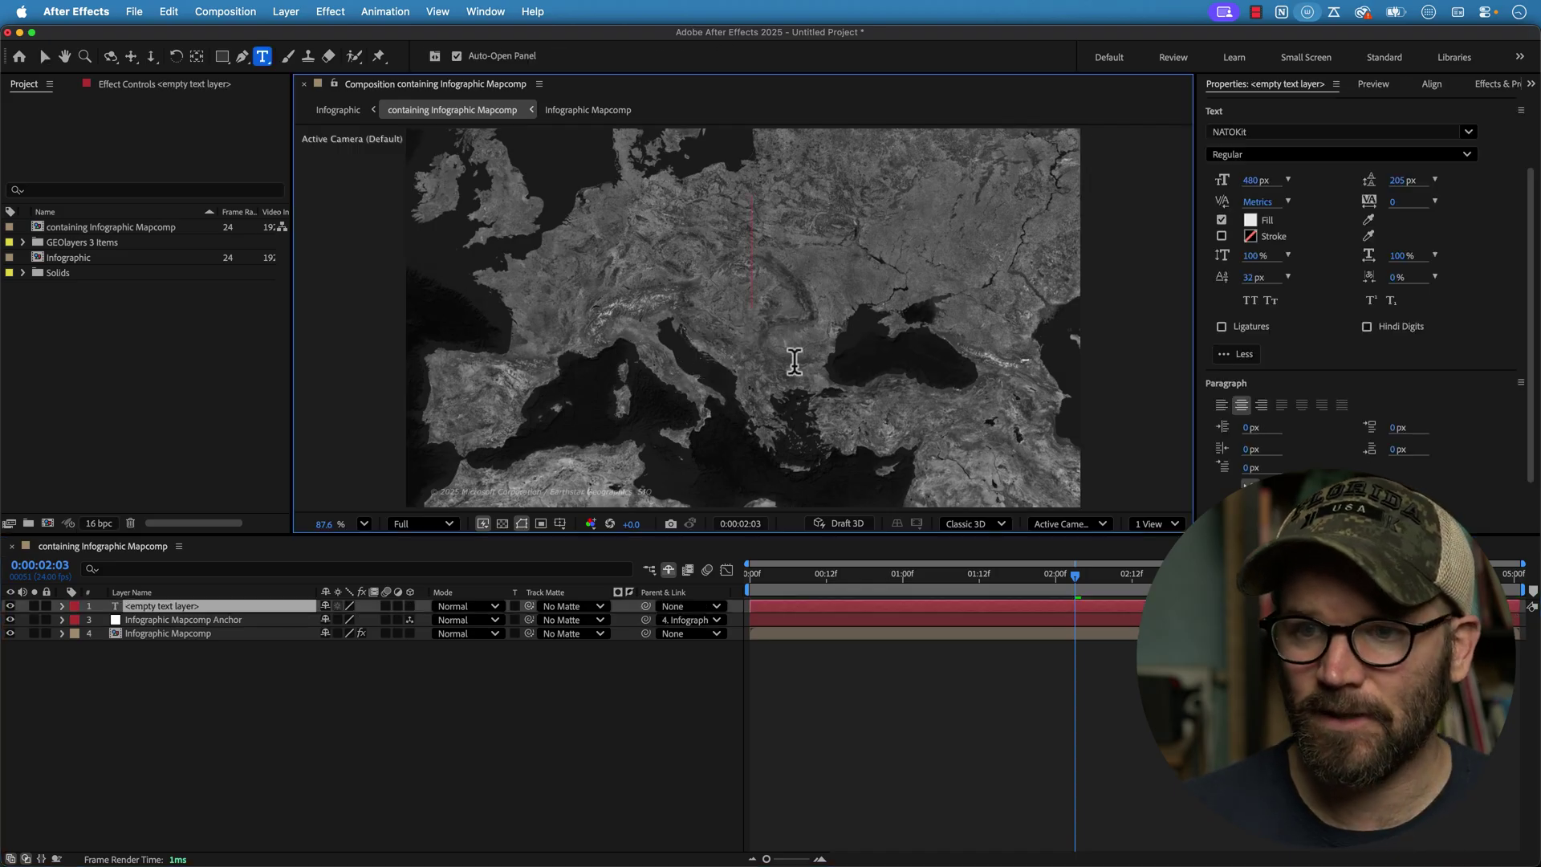
pyautogui.click(1232, 131)
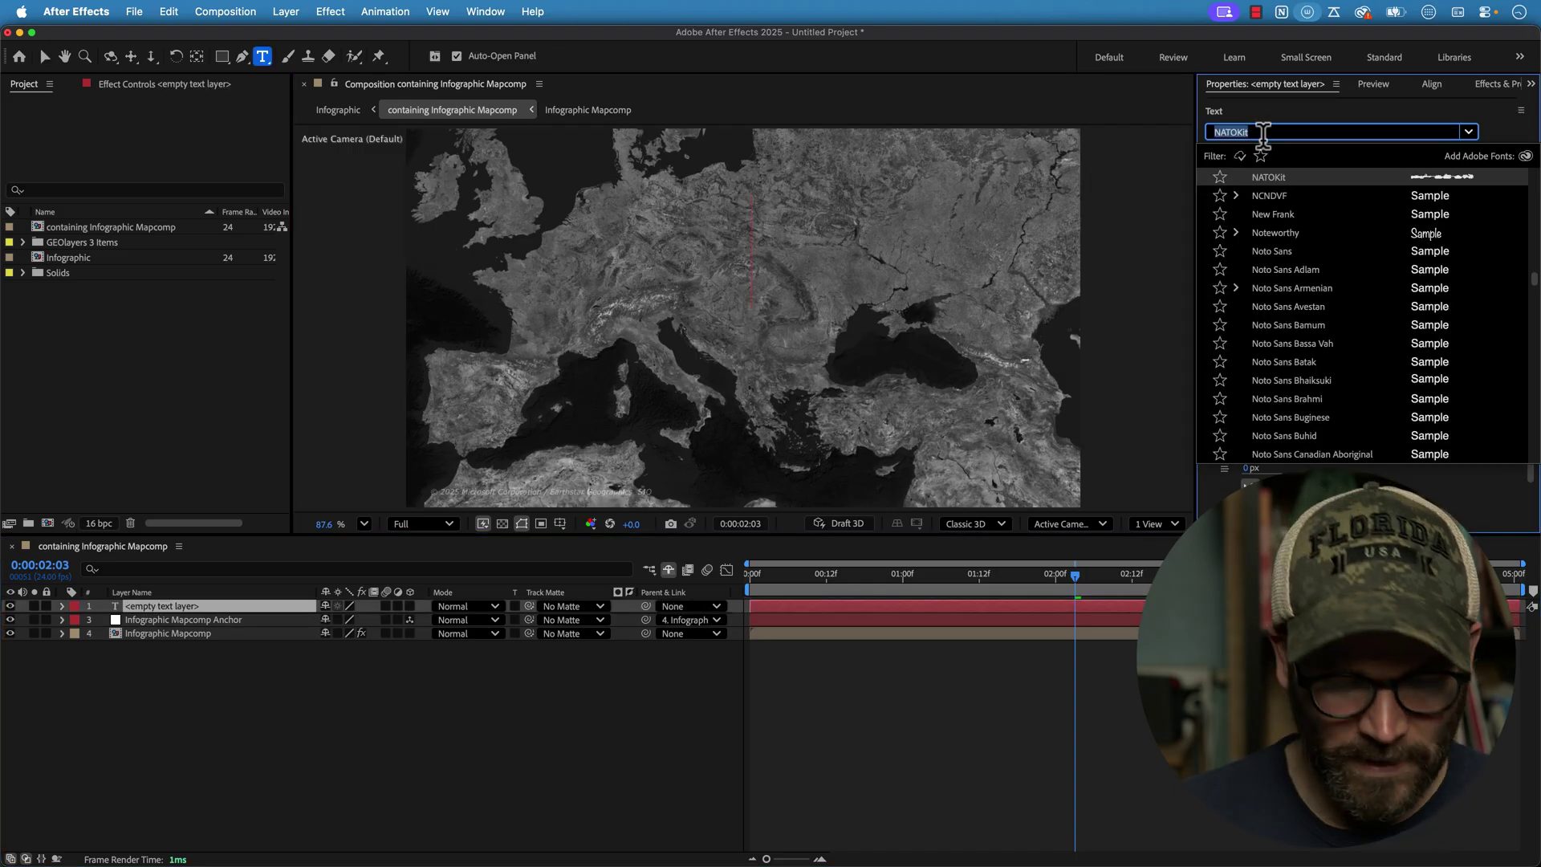
pyautogui.write('wingding')
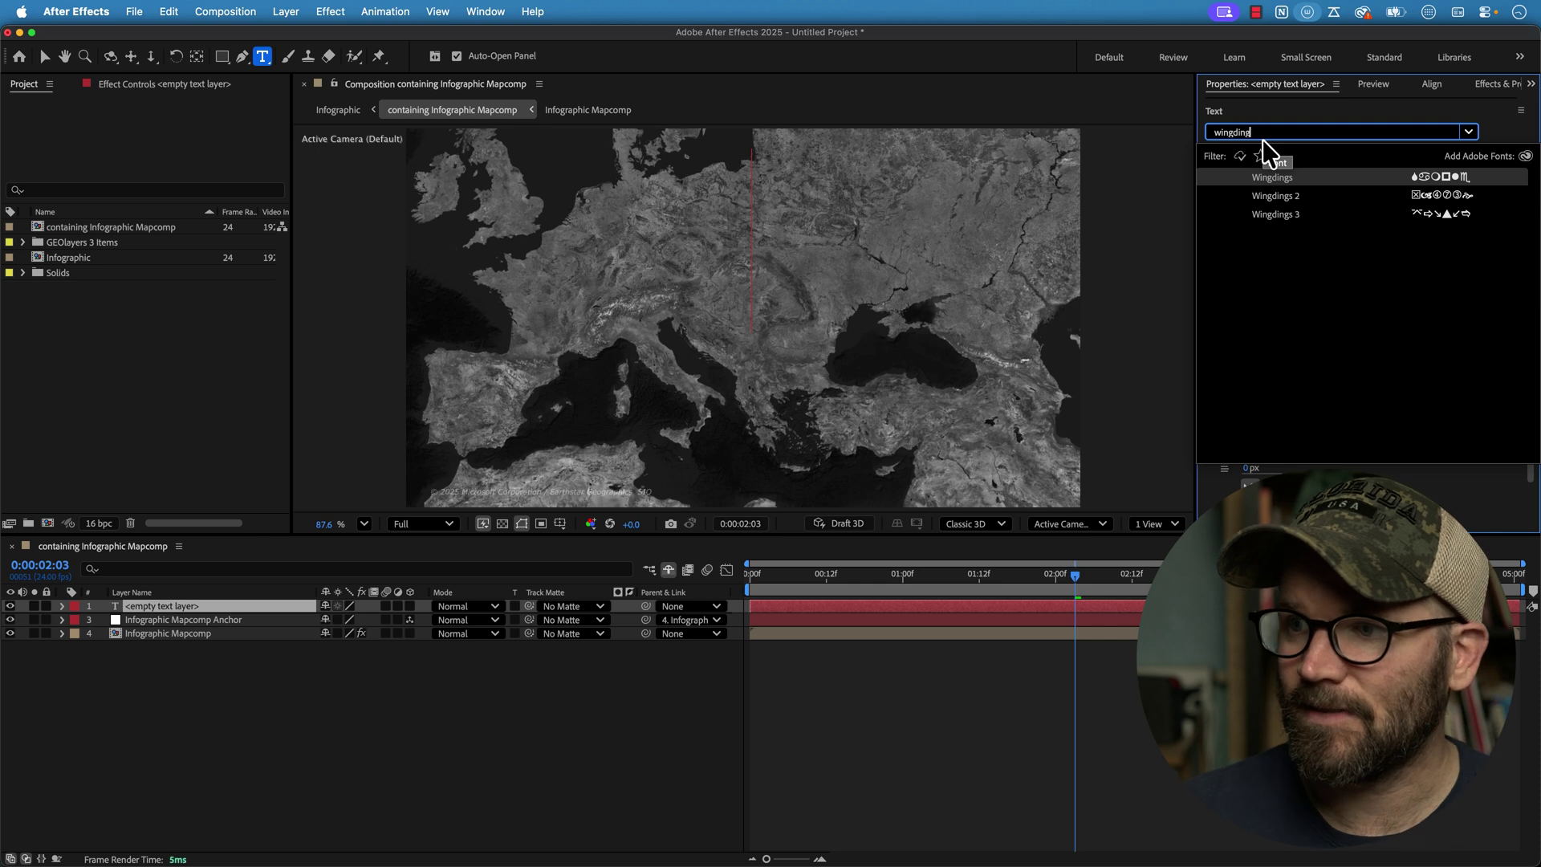
pyautogui.click(1307, 180)
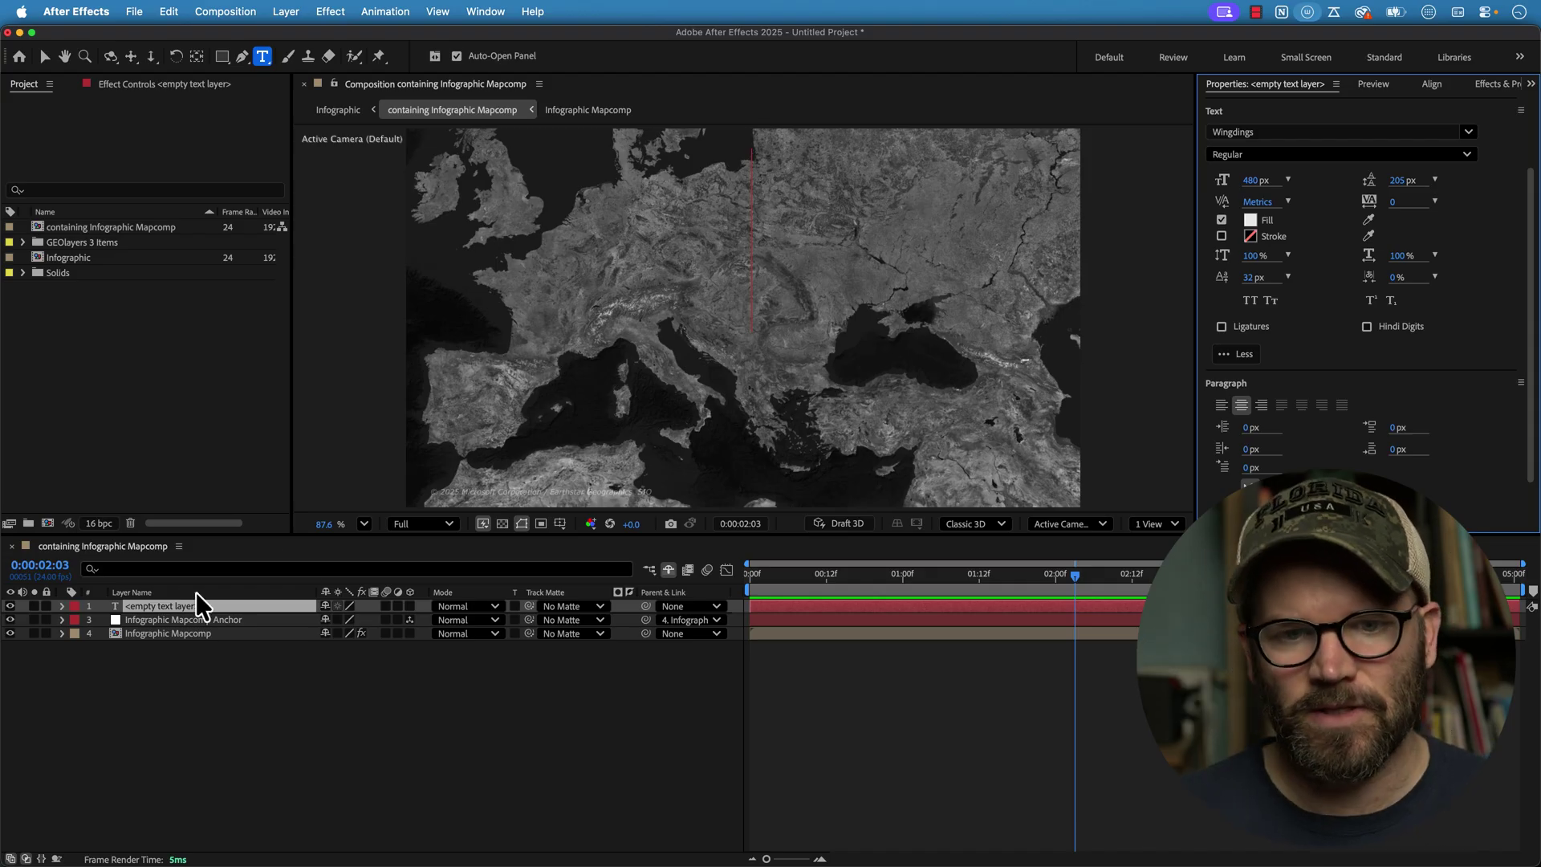
pyautogui.click(173, 608)
pyautogui.write('>')
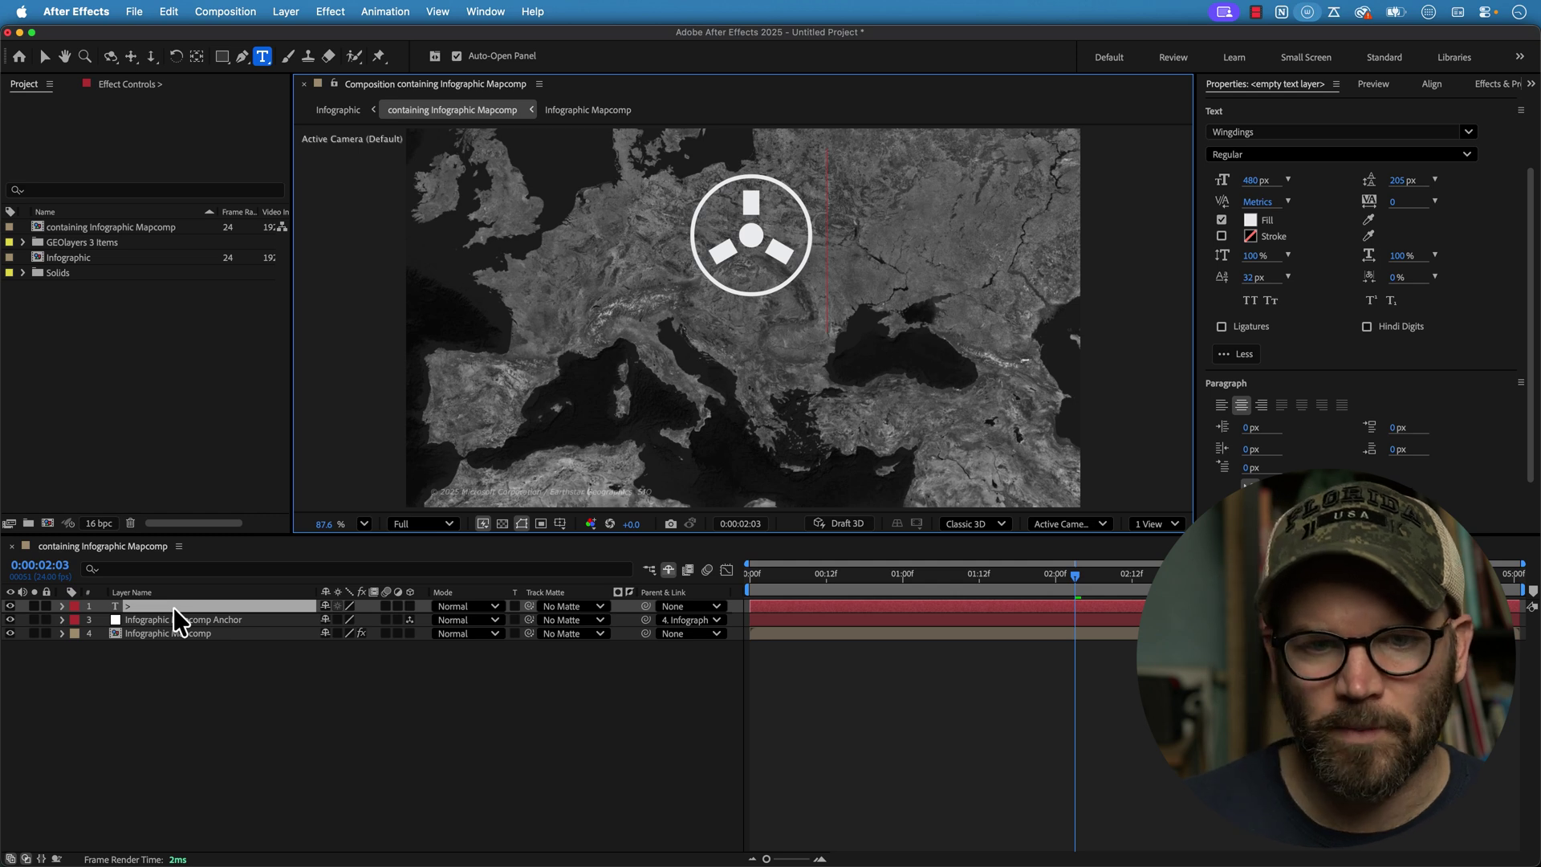
# Step: Shrink the glyph's font size from 480 px to 172 px and reselect its layer
pyautogui.press('super+a')
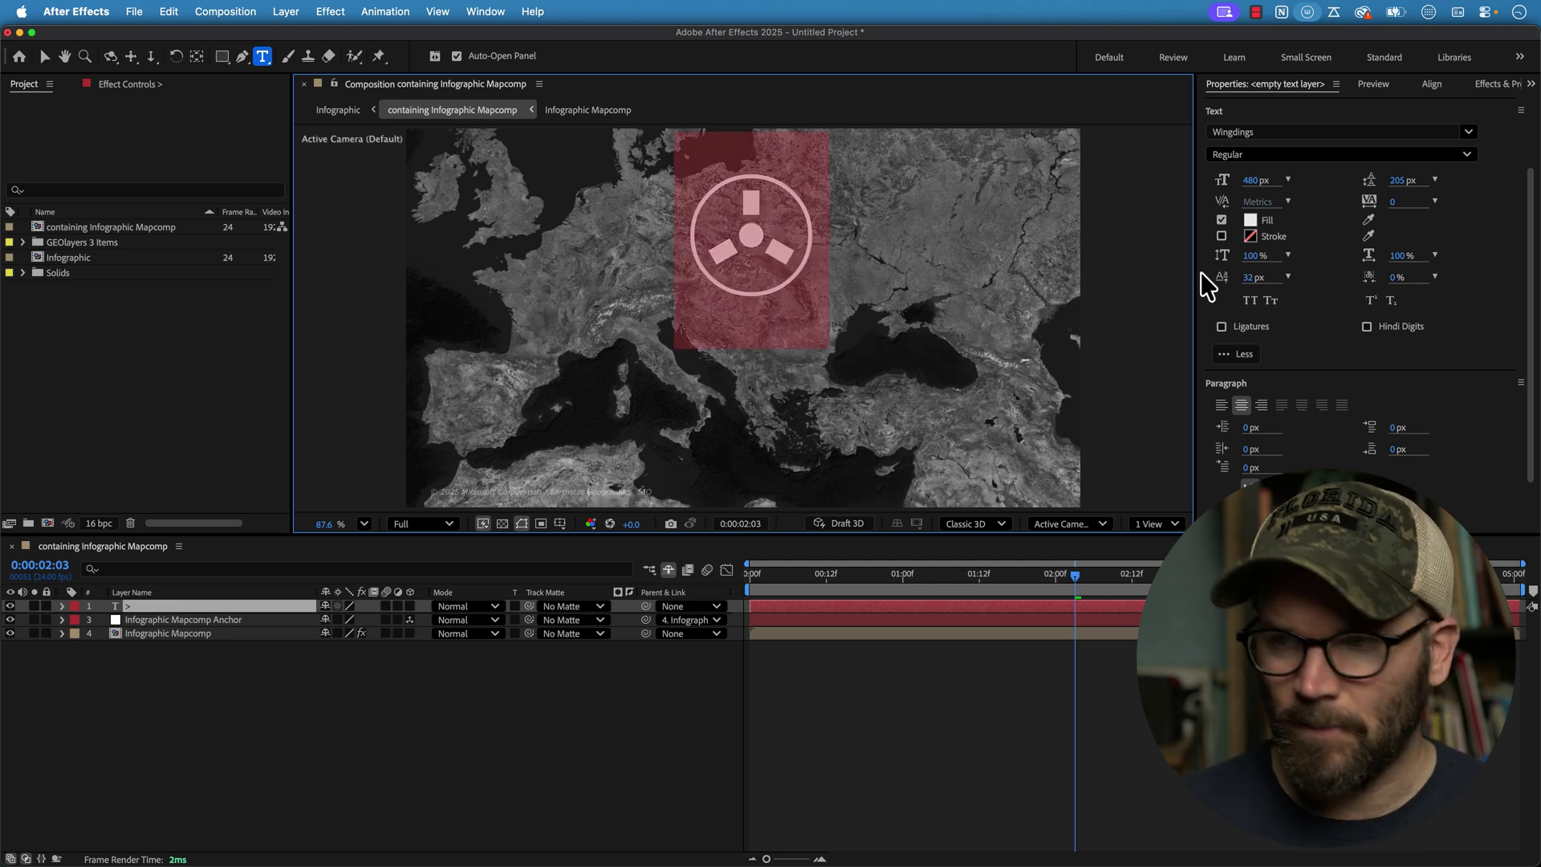
pyautogui.moveTo(1255, 180); pyautogui.dragTo(1122, 194)
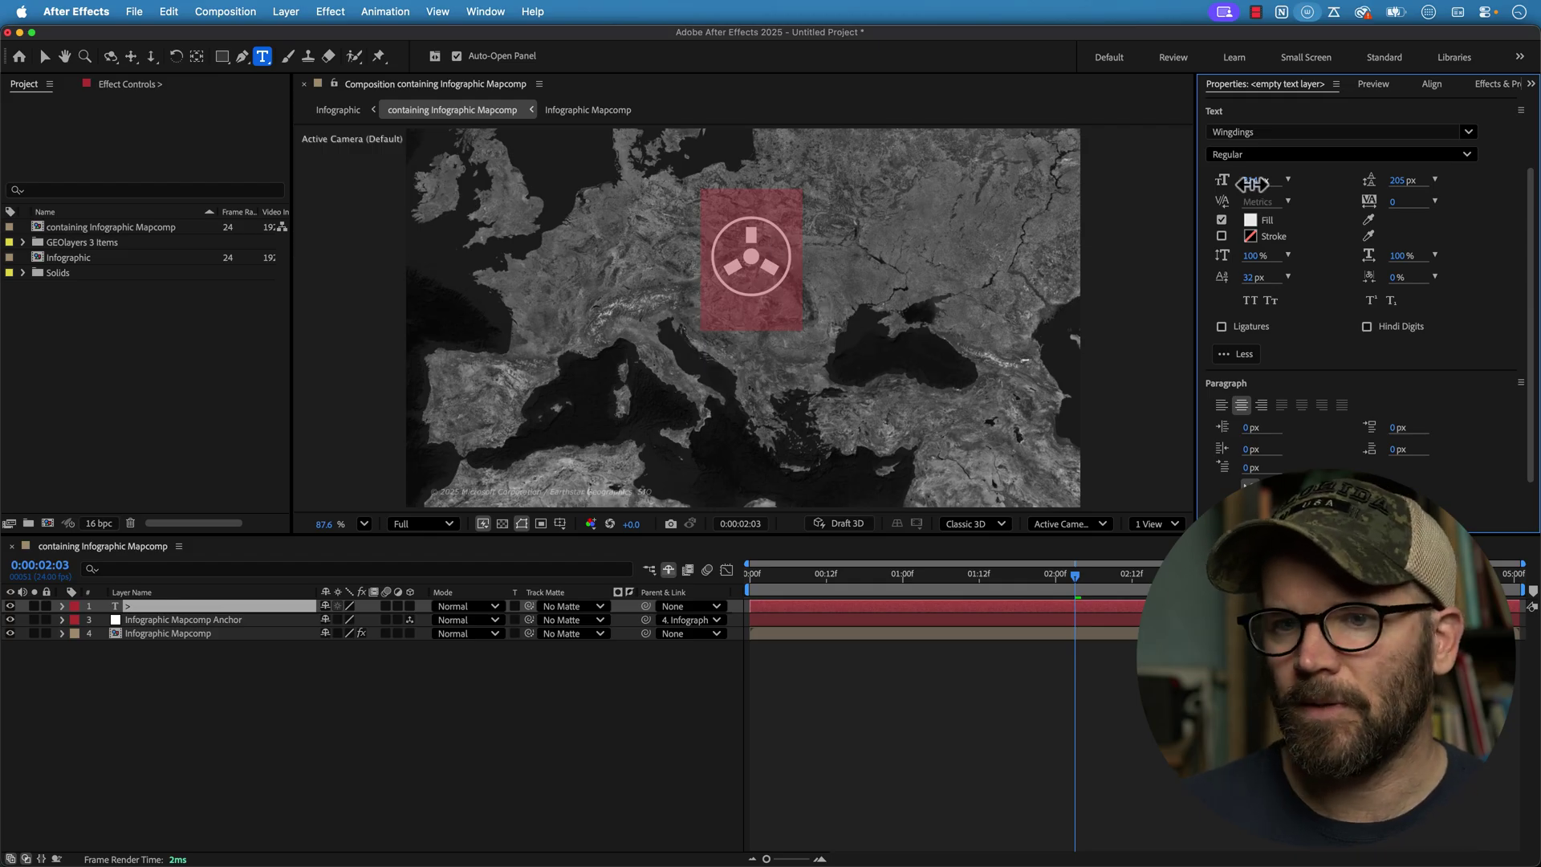
pyautogui.moveTo(1238, 187); pyautogui.dragTo(1140, 195)
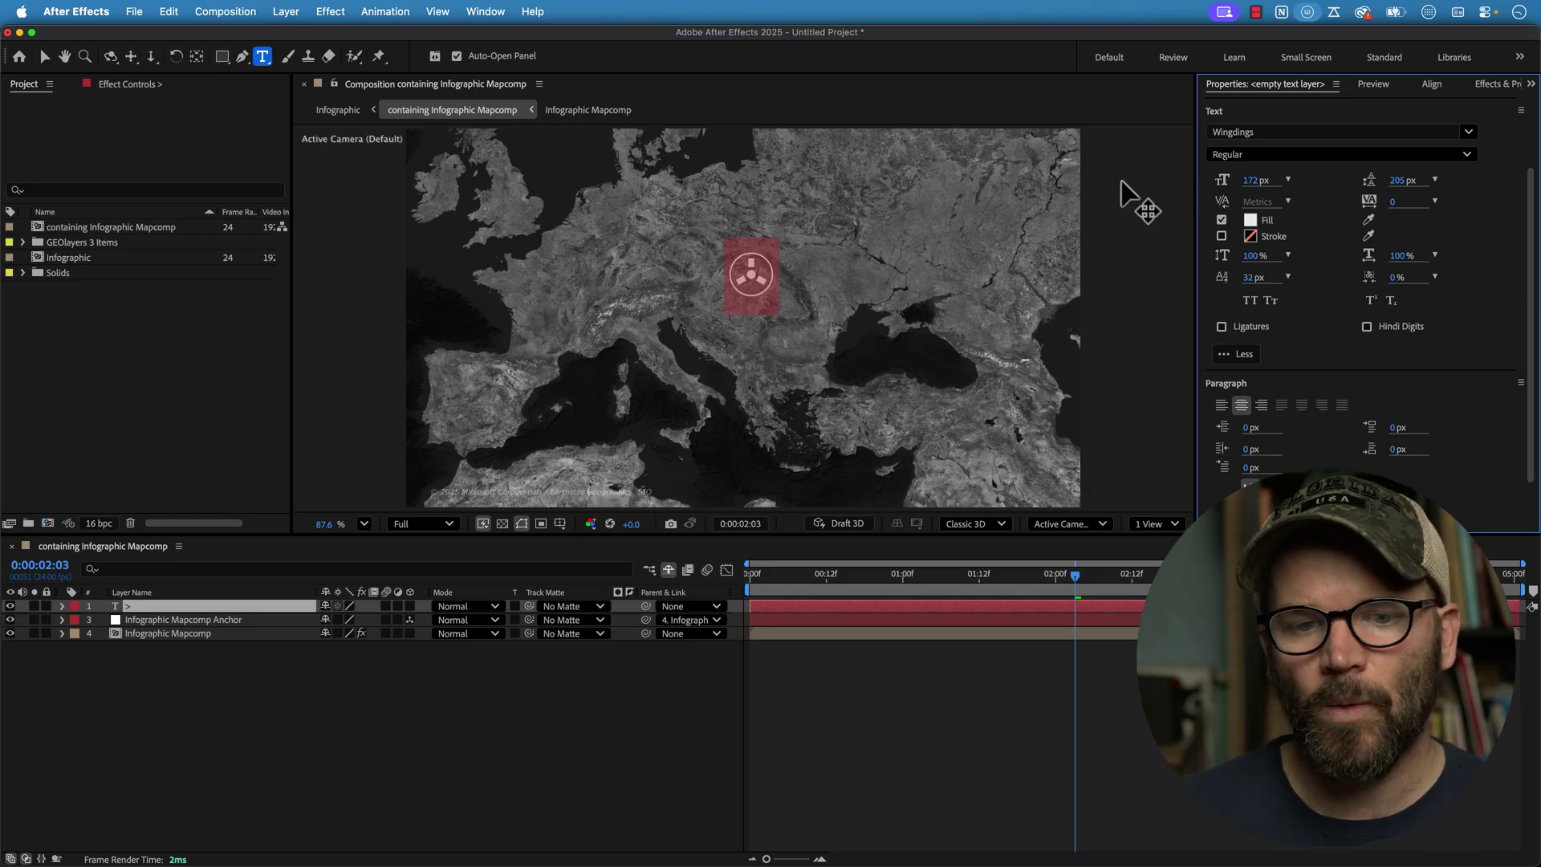
pyautogui.click(158, 718)
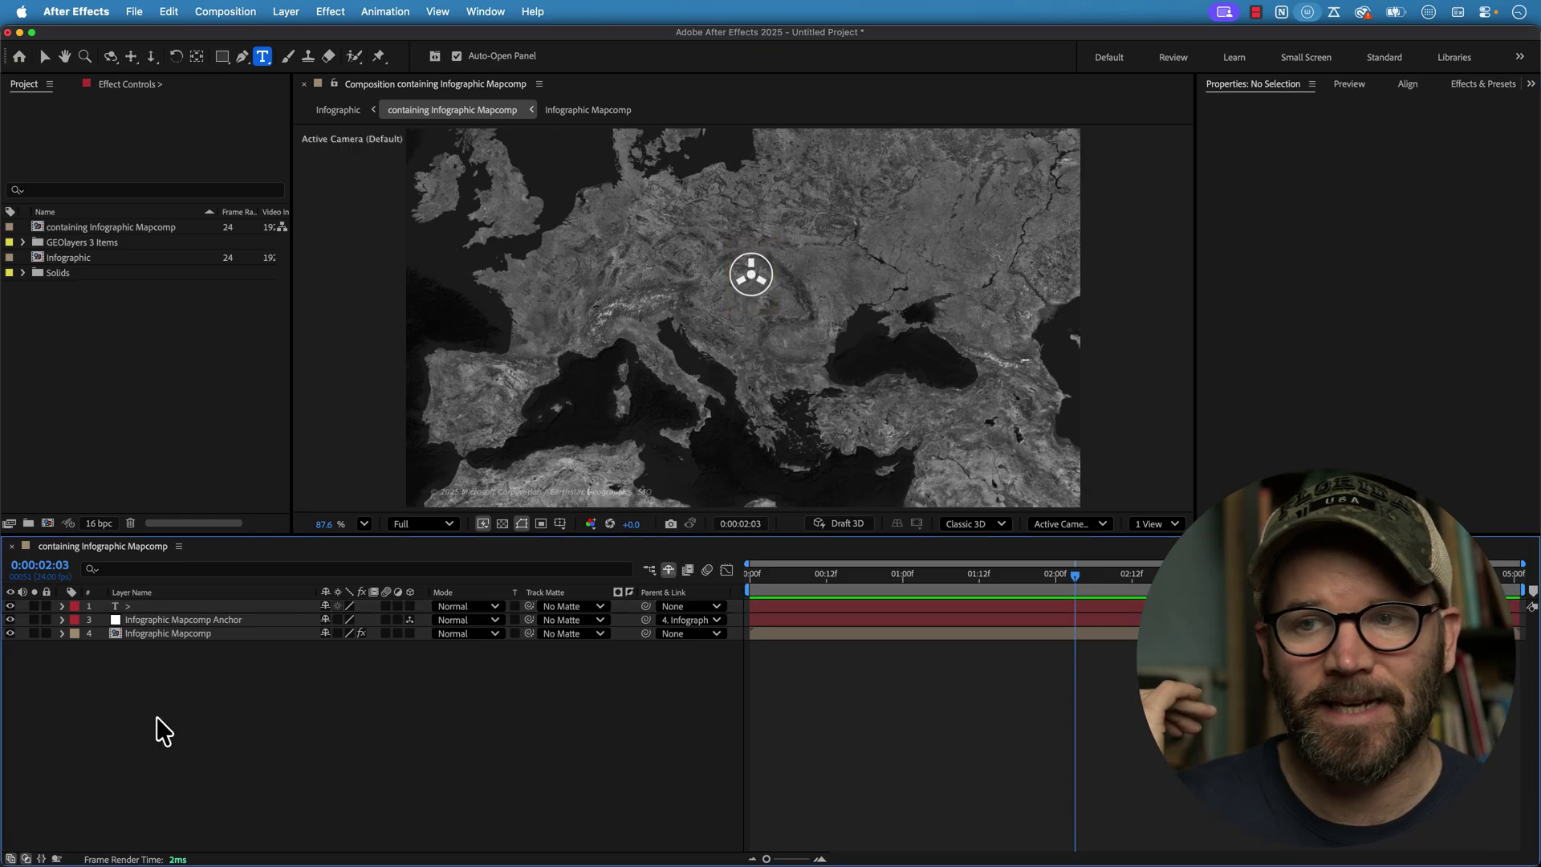
pyautogui.click(129, 606)
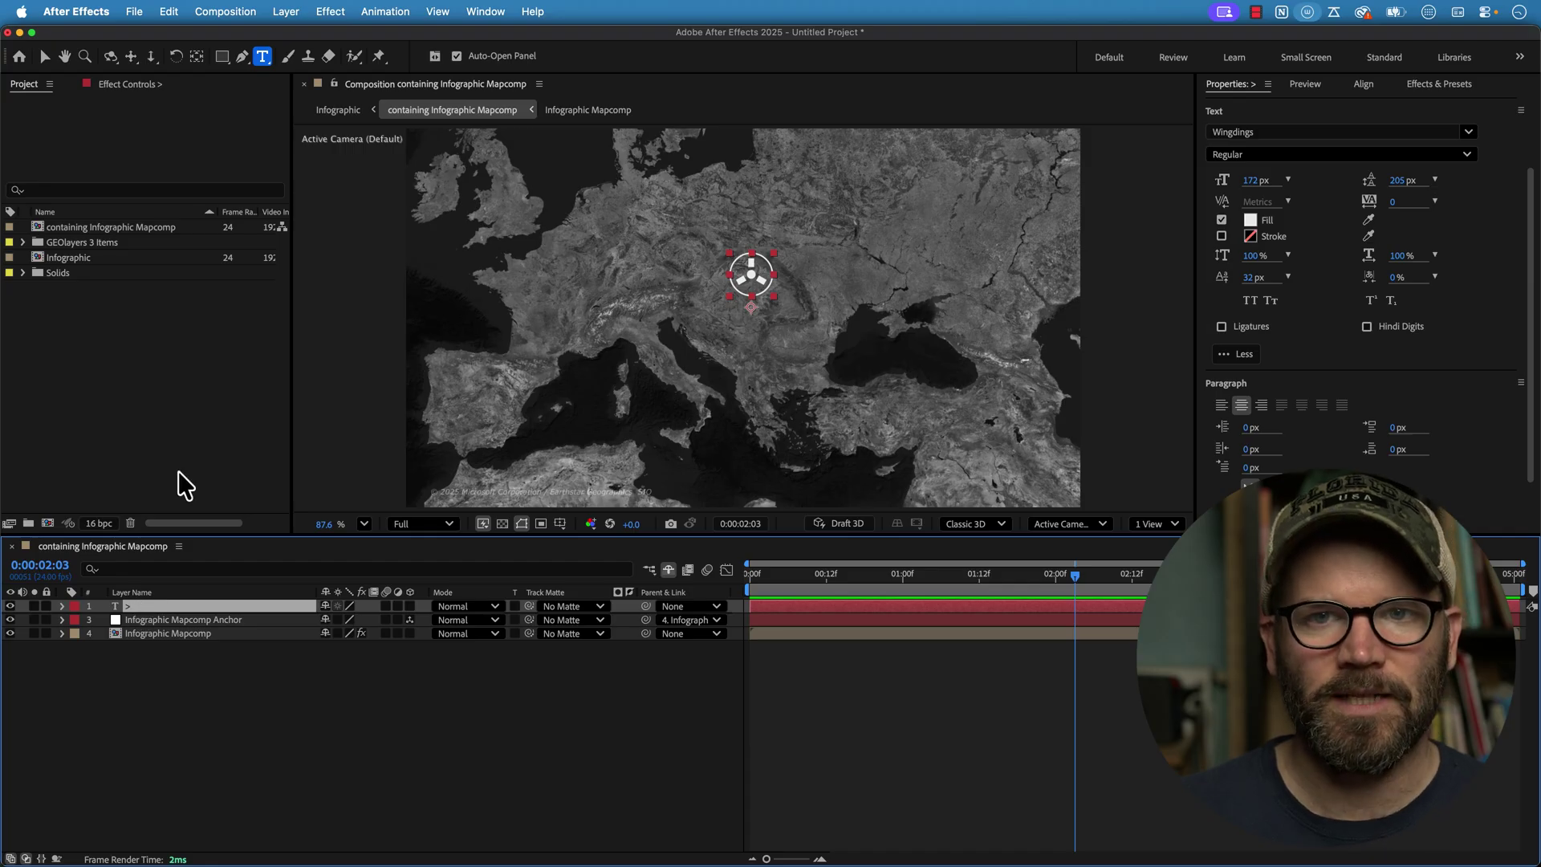
# Step: Pen a three-vertex Bezier mask from the Alps through the Balkans toward the Black Sea, then zoom in
pyautogui.click(241, 58)
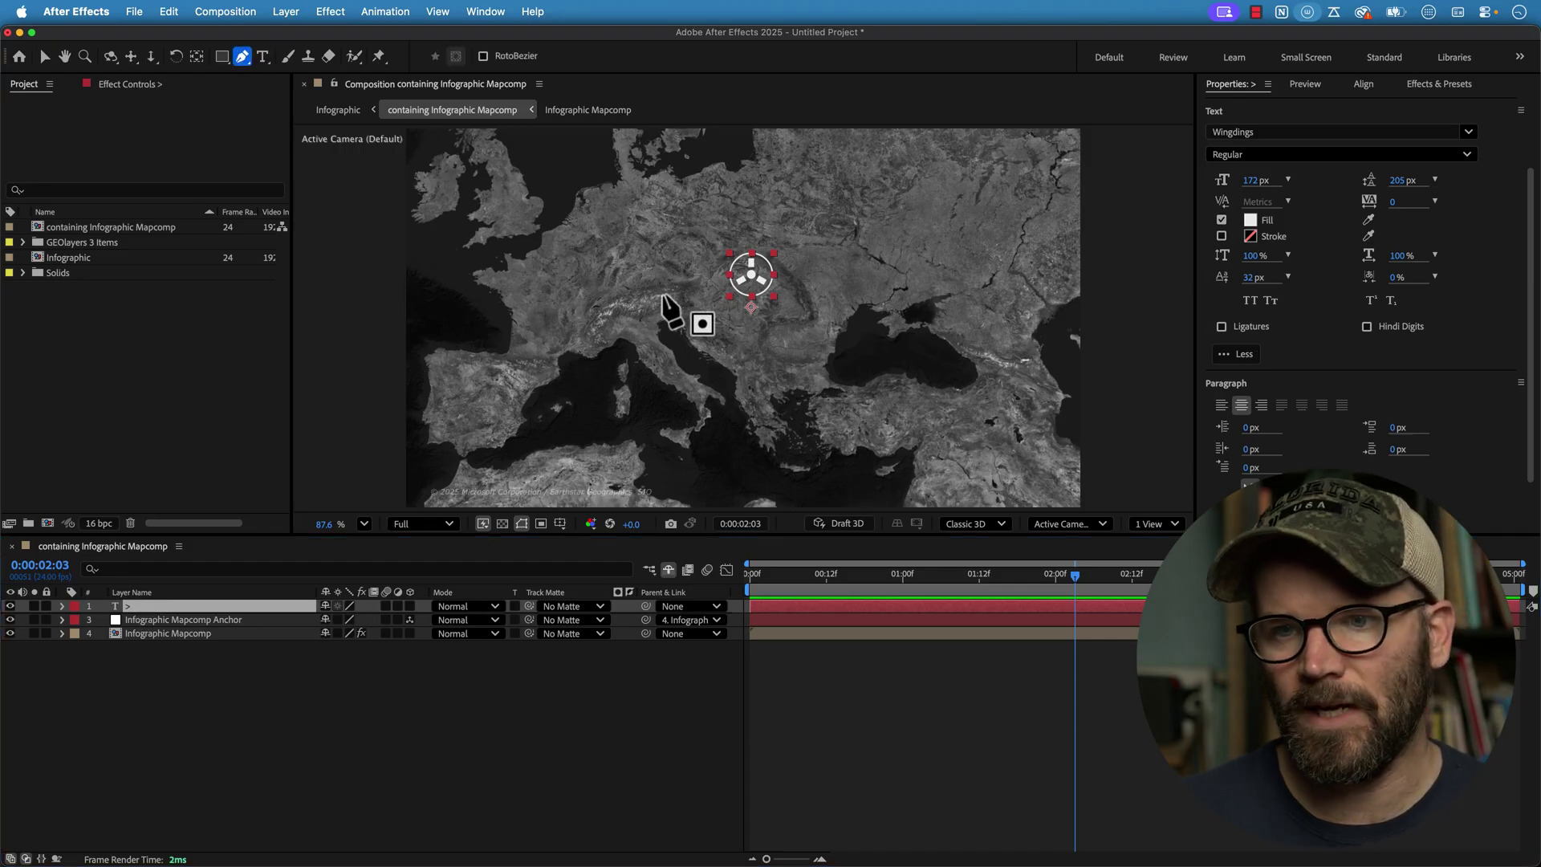
pyautogui.moveTo(673, 286); pyautogui.dragTo(685, 294)
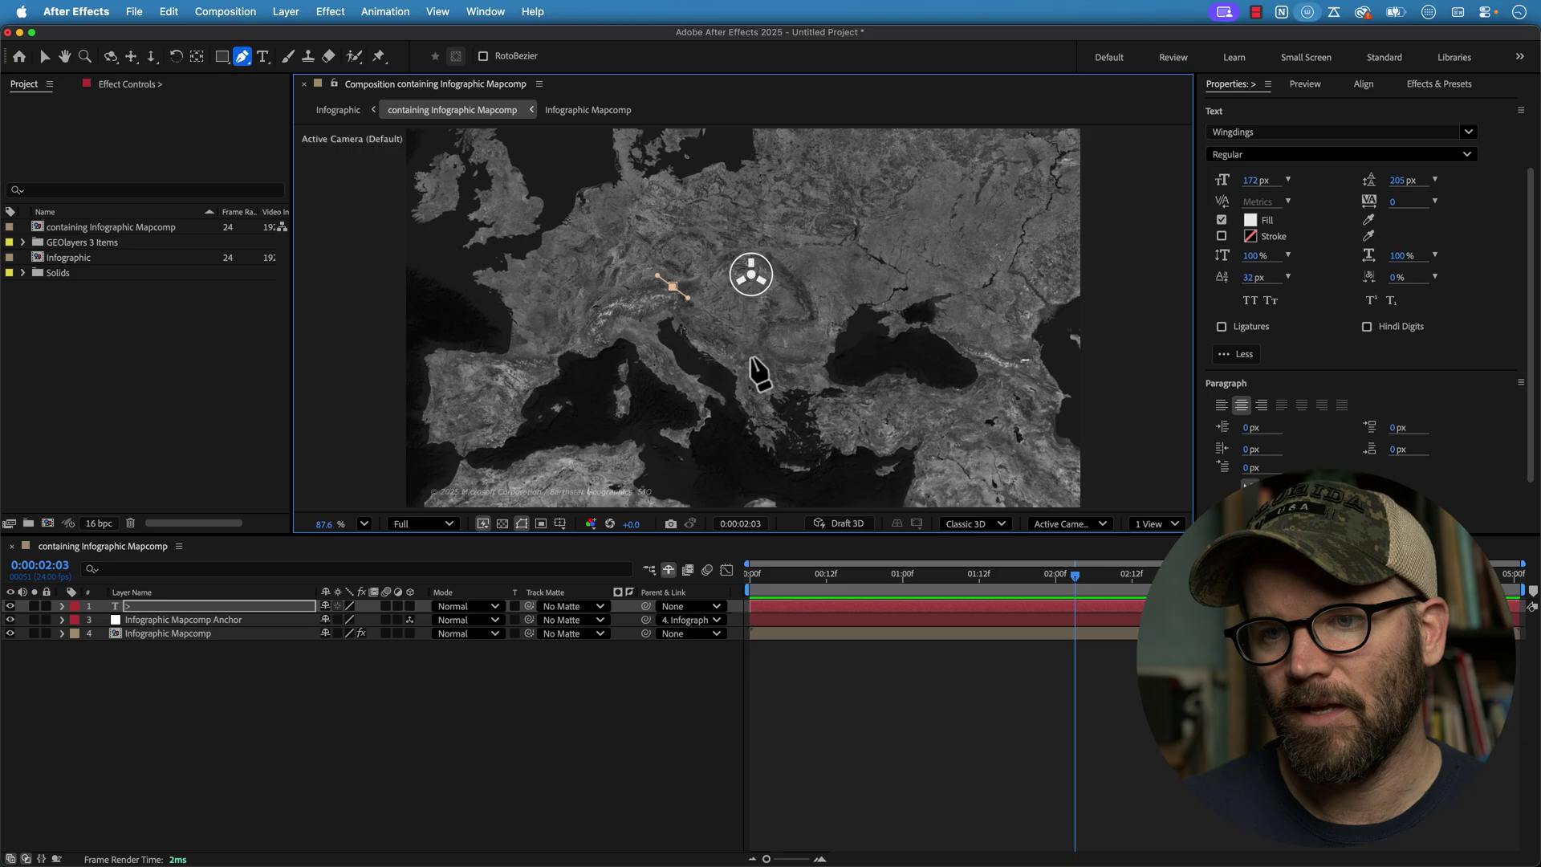
pyautogui.moveTo(751, 356); pyautogui.dragTo(779, 363)
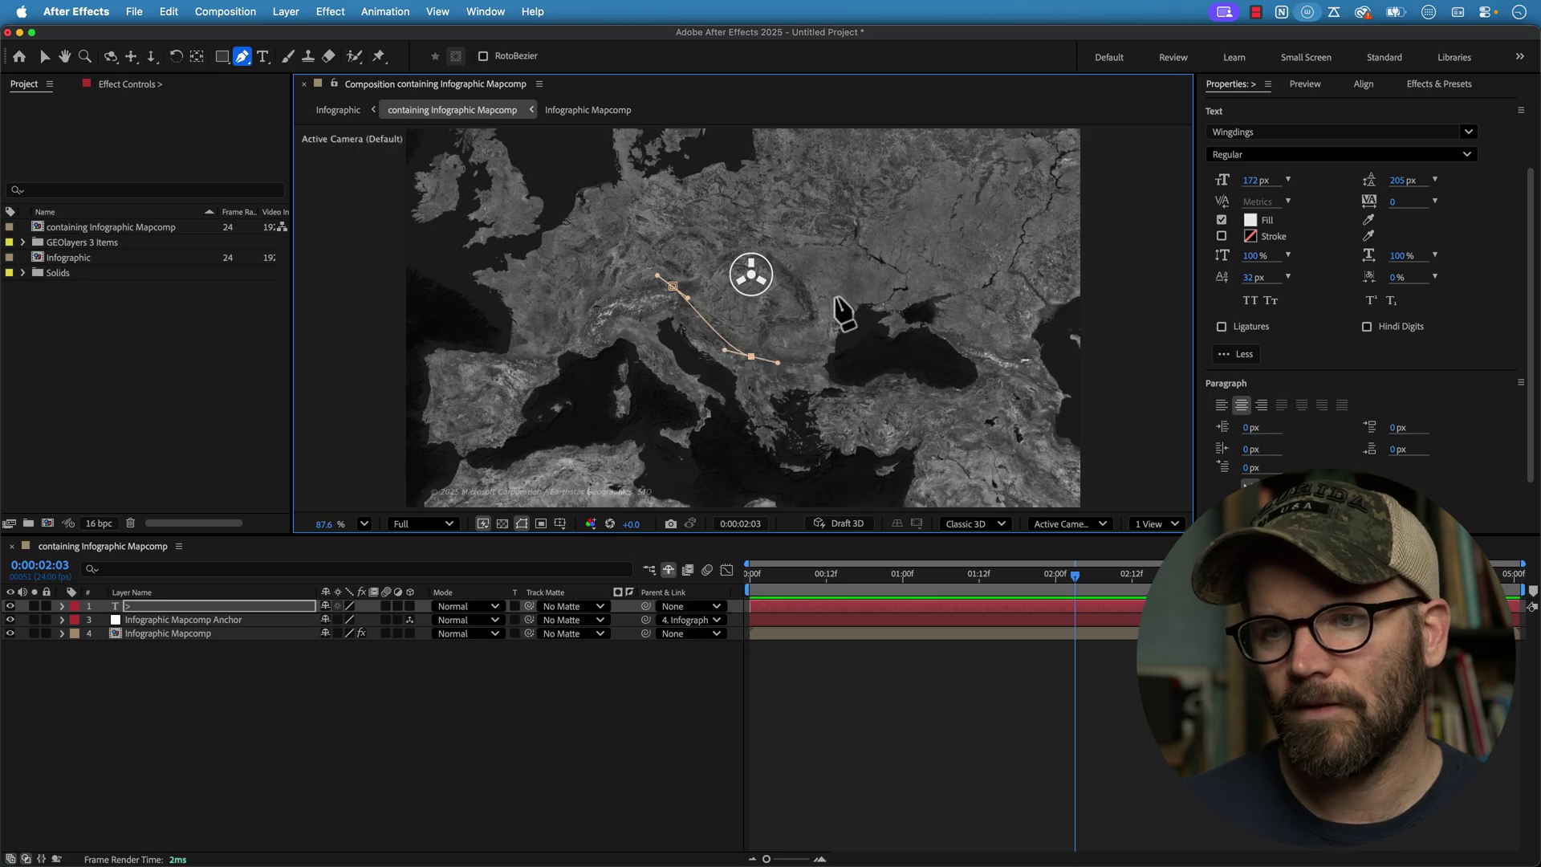
pyautogui.moveTo(836, 296); pyautogui.dragTo(861, 283)
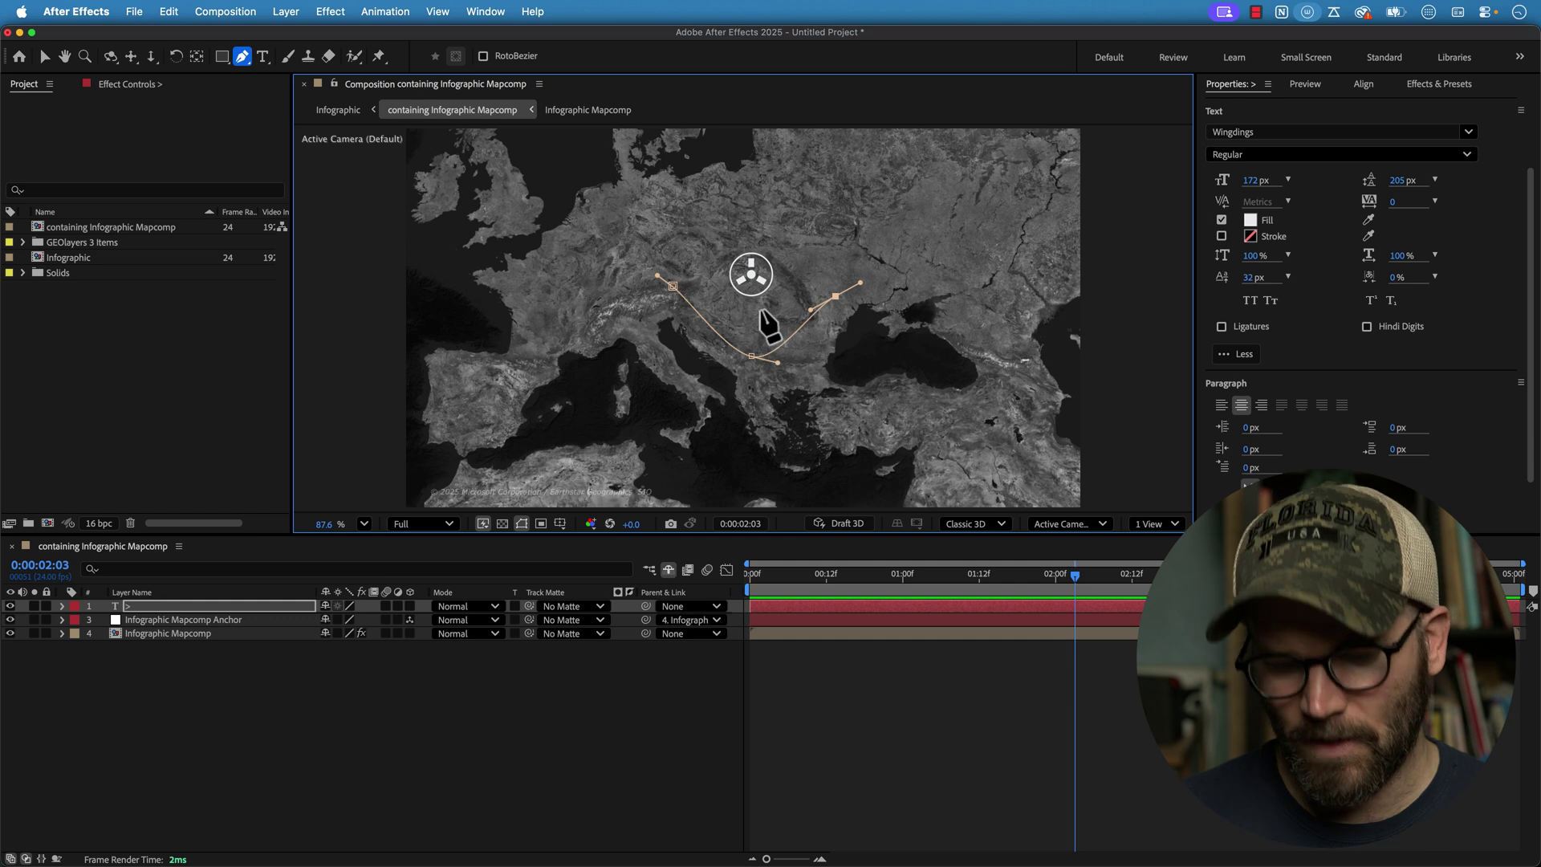
pyautogui.scroll(1, 762, 315)
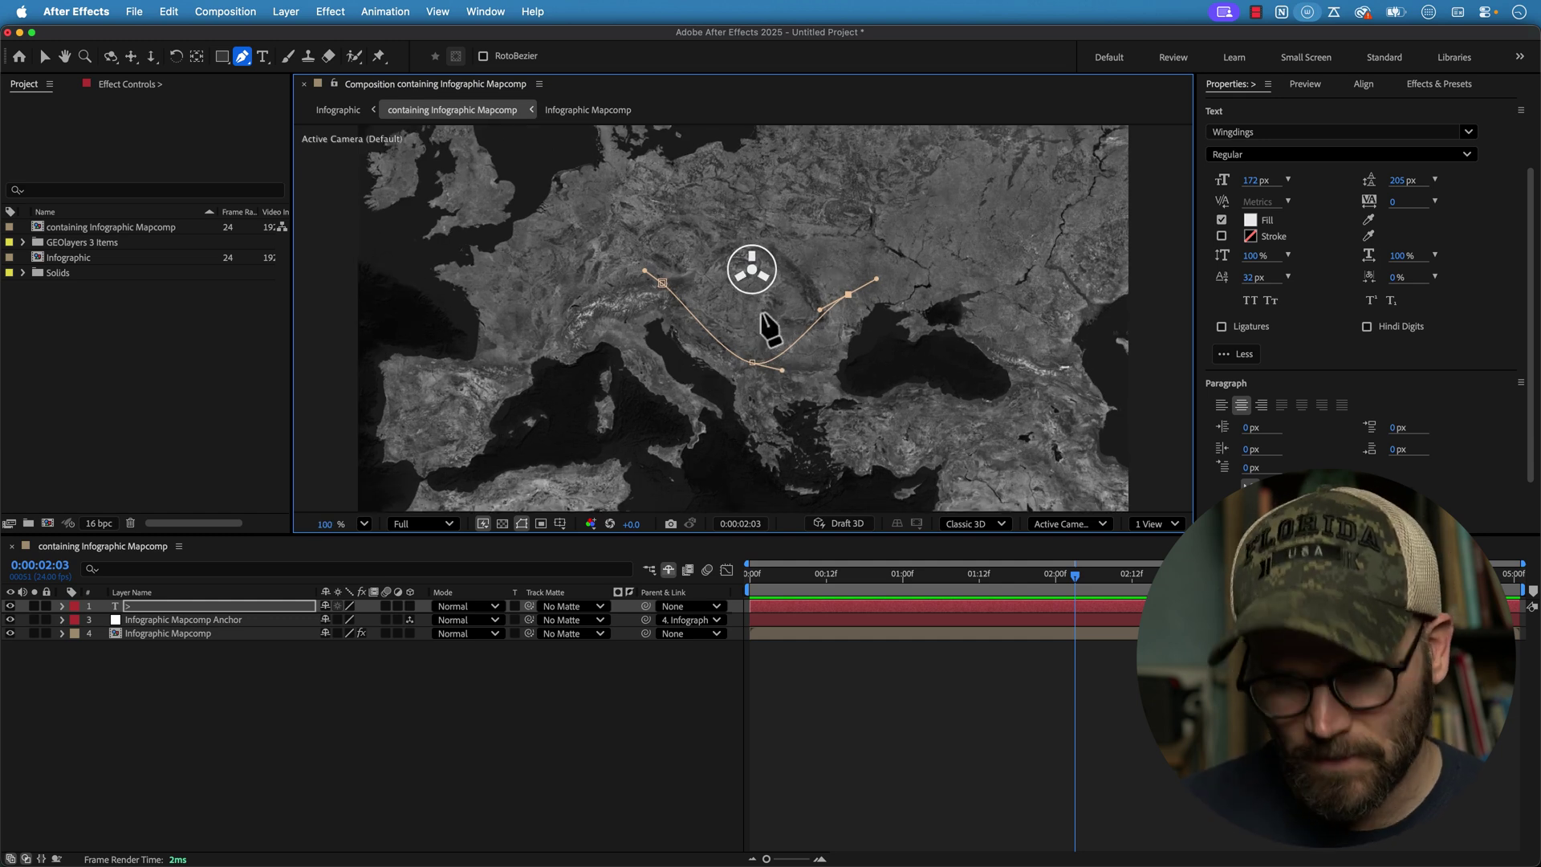
pyautogui.scroll(2, 769, 329)
pyautogui.moveTo(766, 341); pyautogui.dragTo(790, 390)
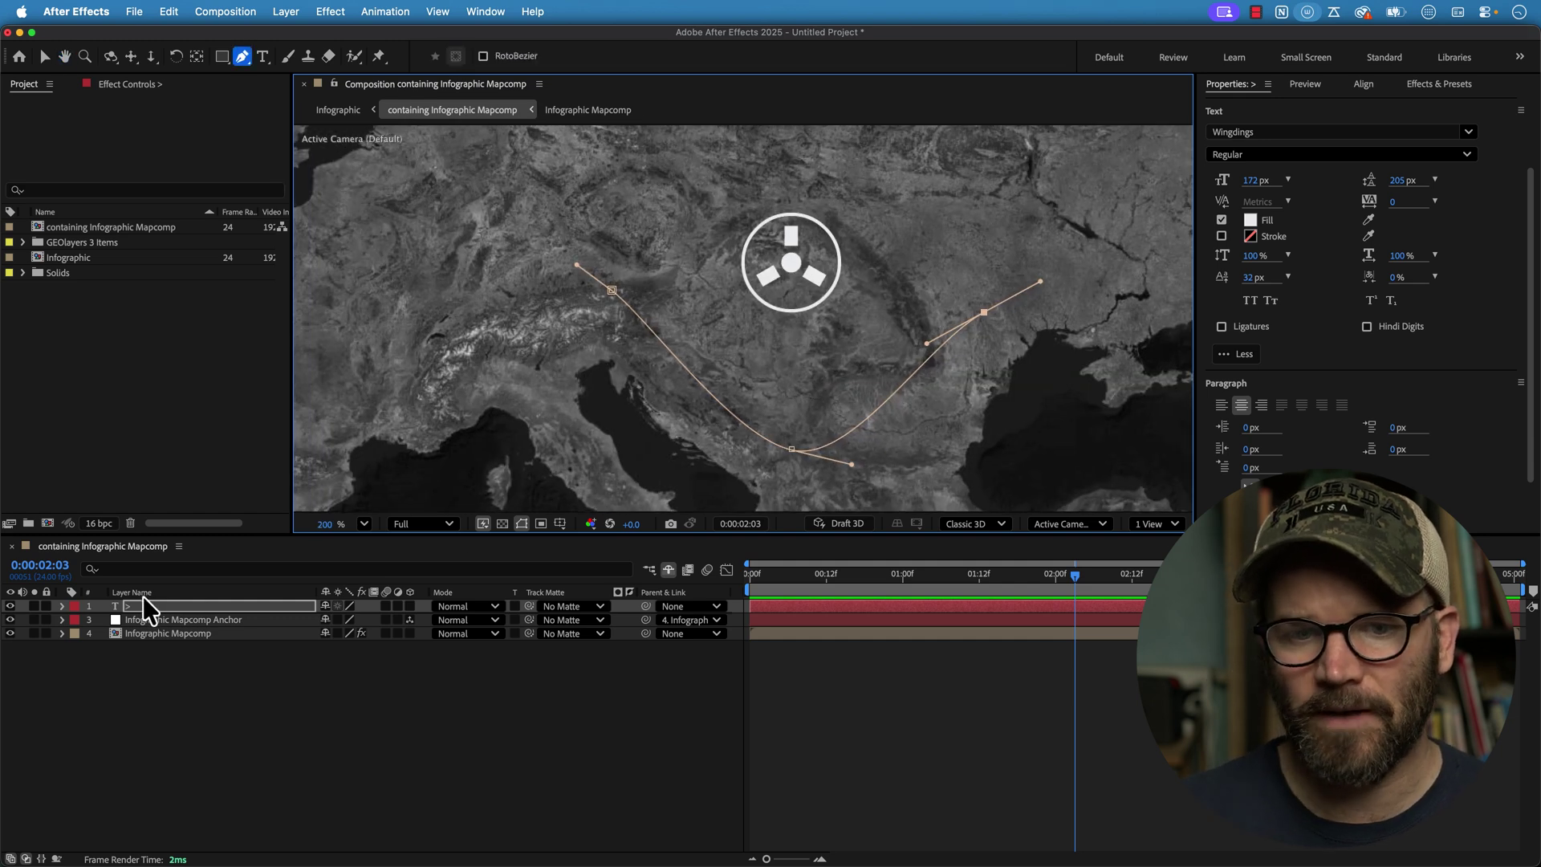
pyautogui.click(63, 607)
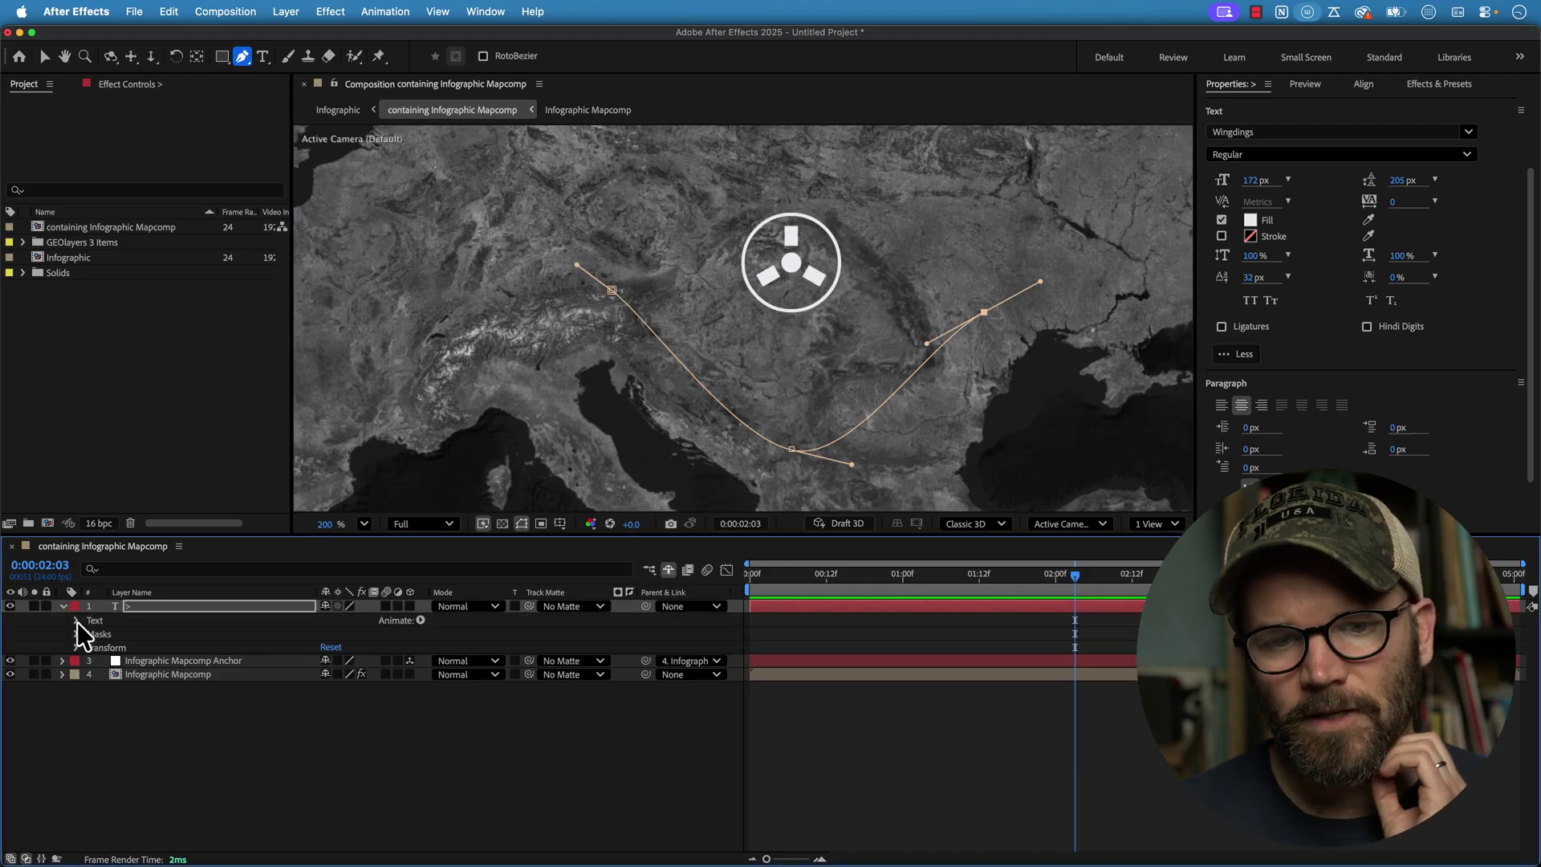
# Step: Set the text layer's Path Options Path to Mask 1
pyautogui.click(77, 621)
pyautogui.click(90, 647)
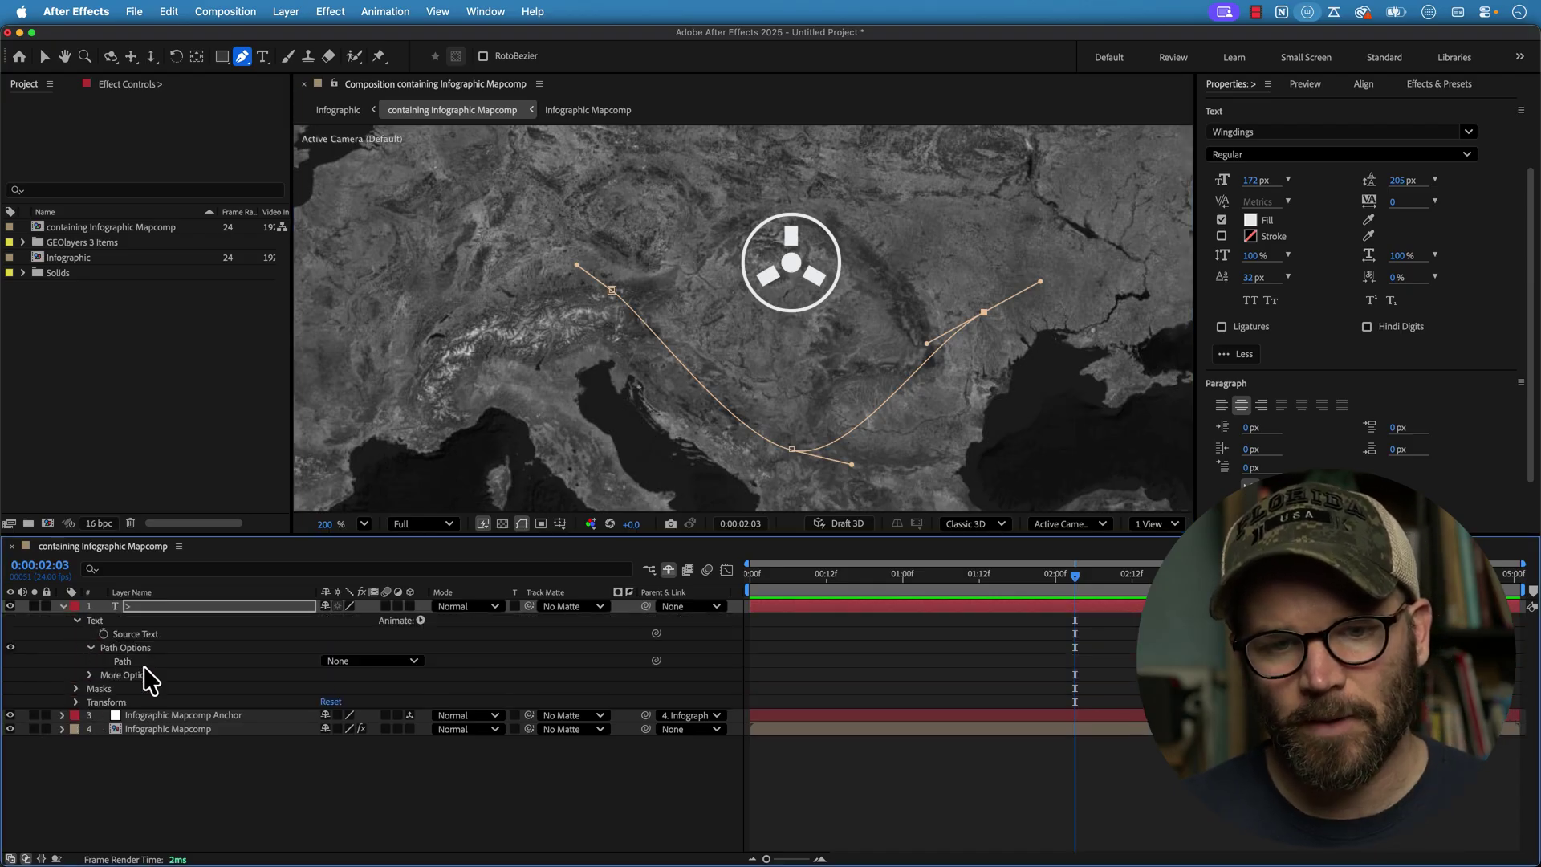
pyautogui.click(353, 662)
pyautogui.click(374, 704)
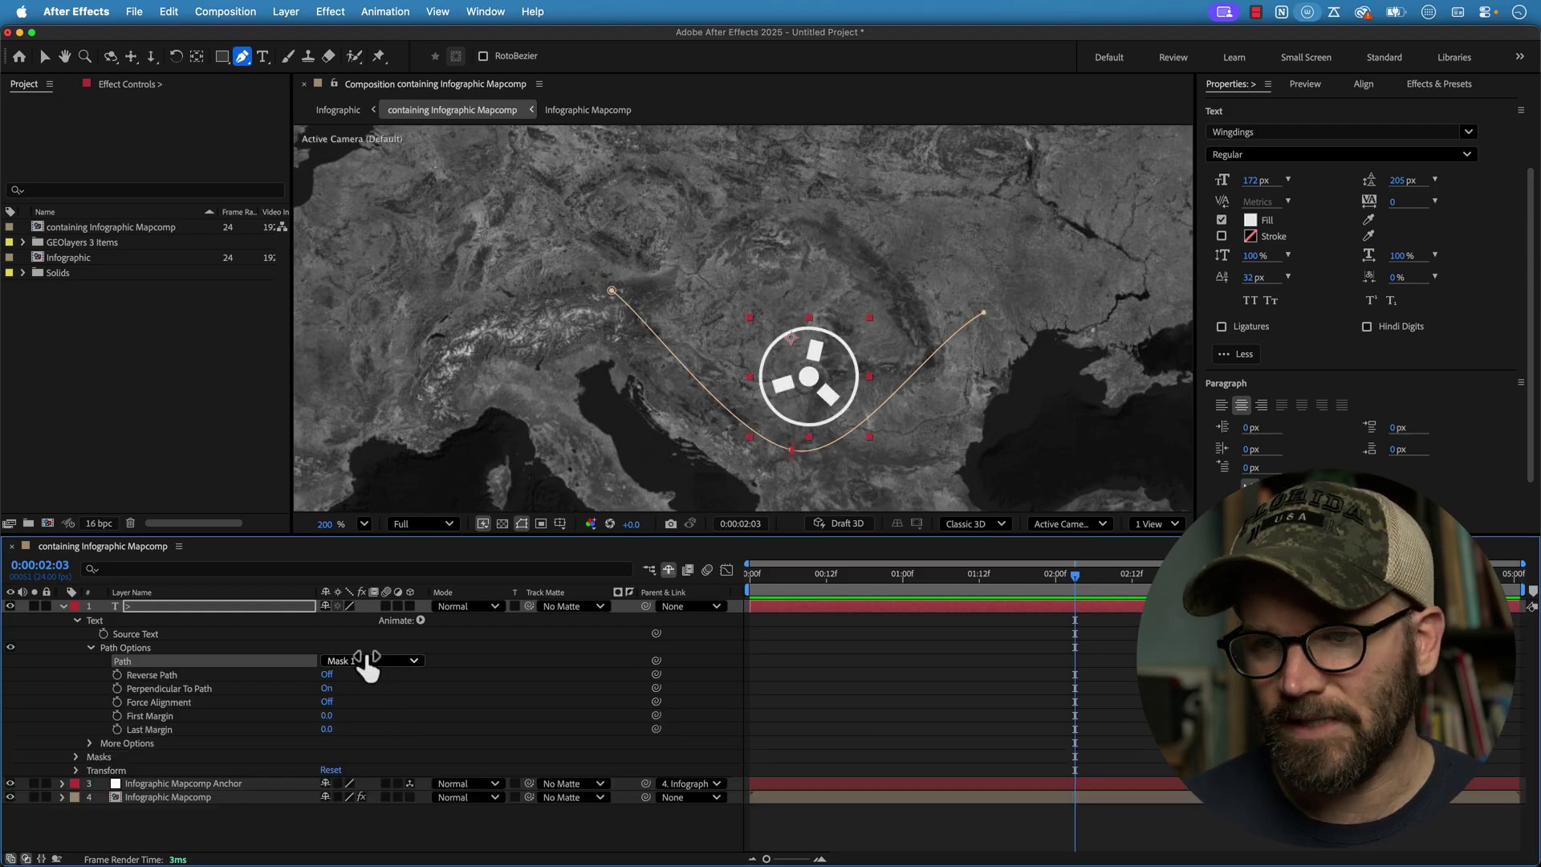
# Step: Resize the glyph to 160 px with a baseline shift of 0 px
pyautogui.press('v')
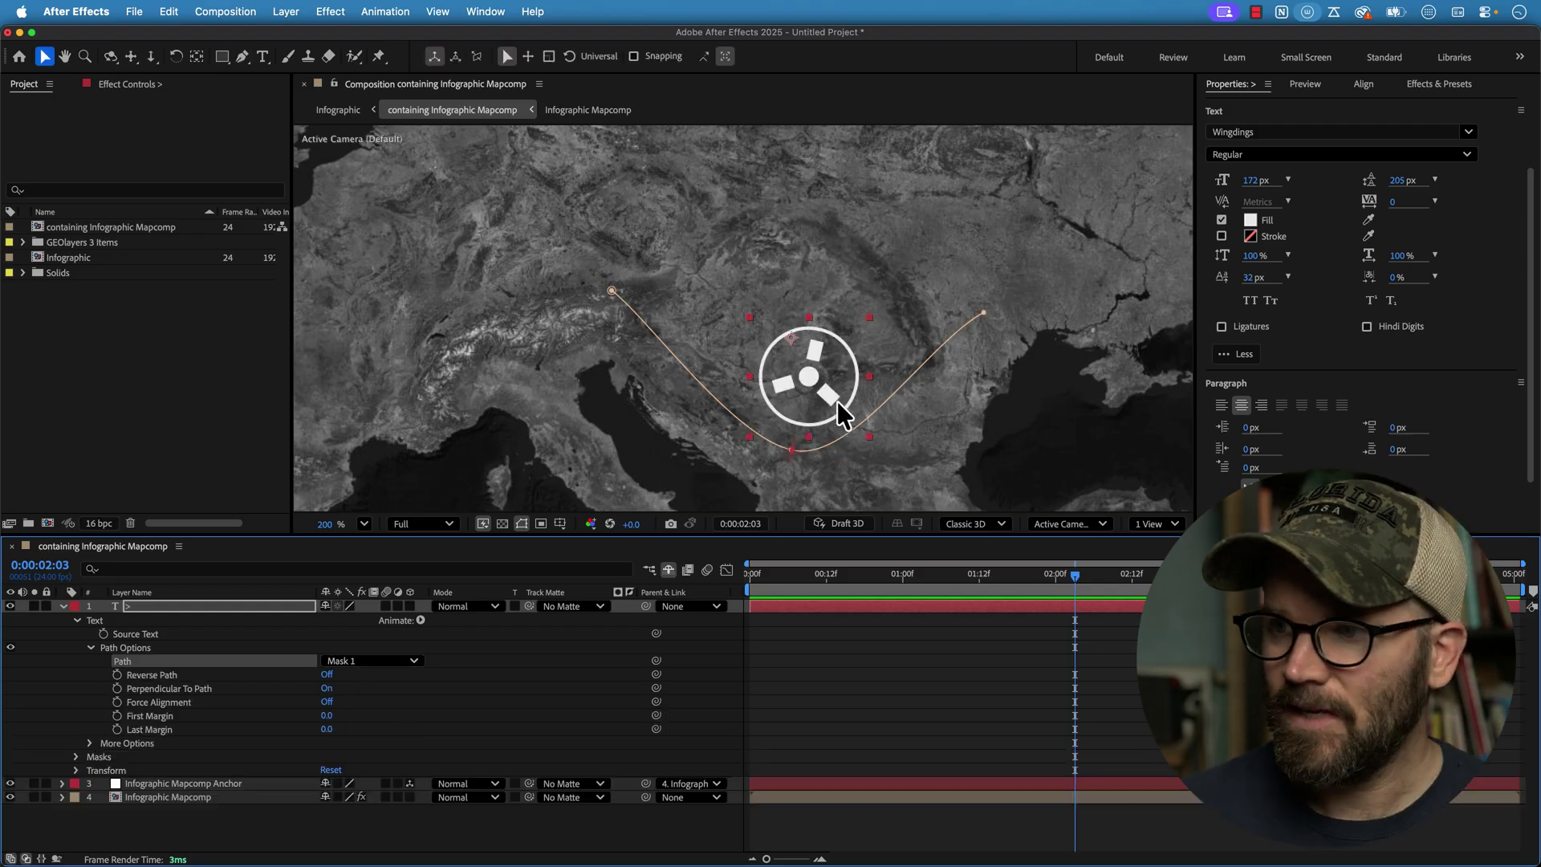
pyautogui.doubleClick(791, 391)
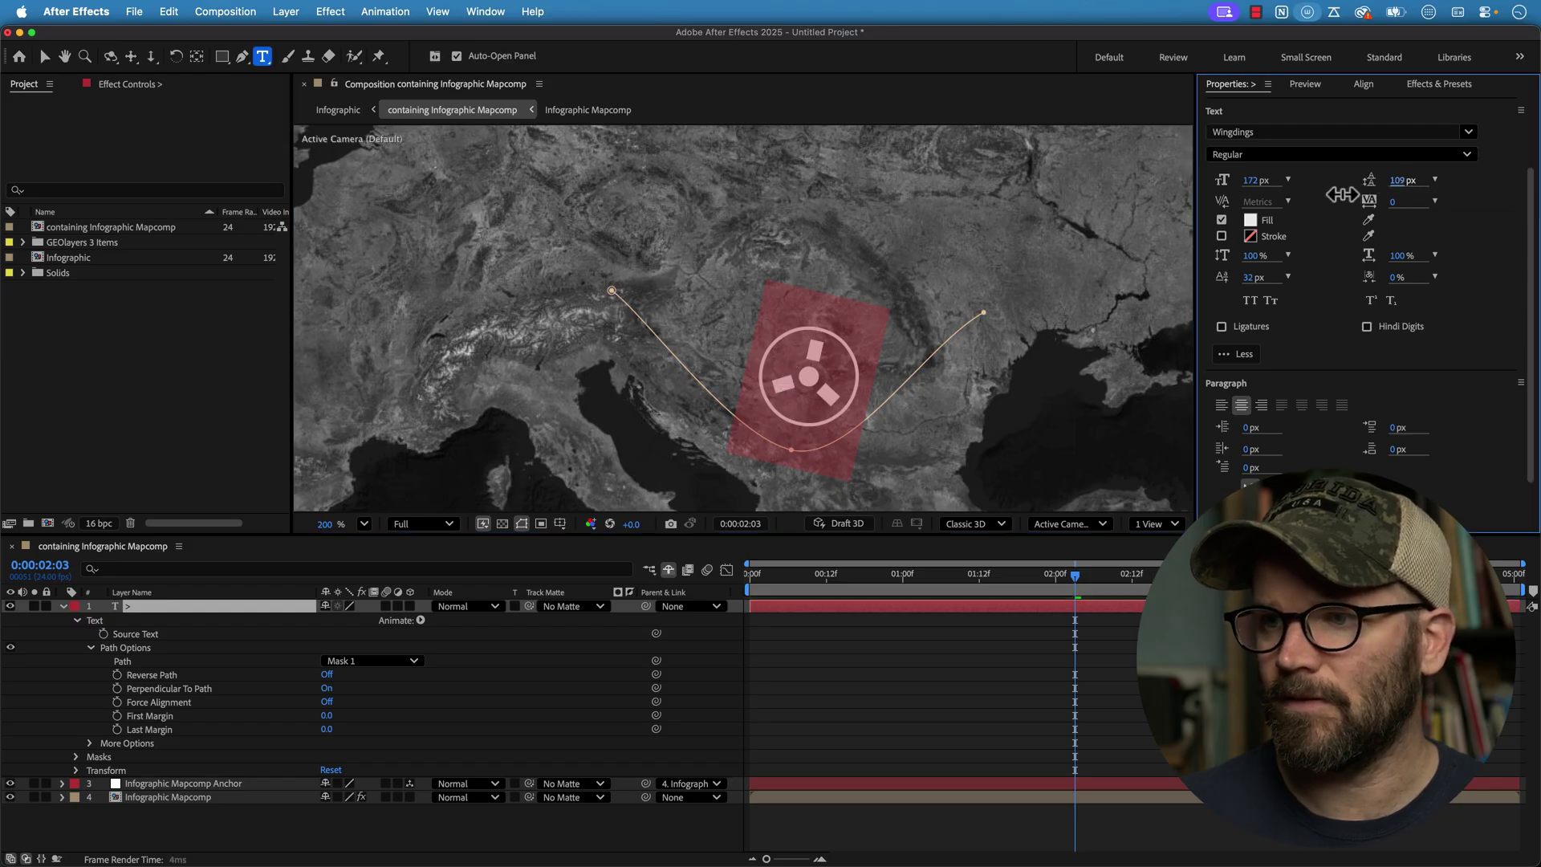
pyautogui.moveTo(1260, 193); pyautogui.dragTo(1253, 192)
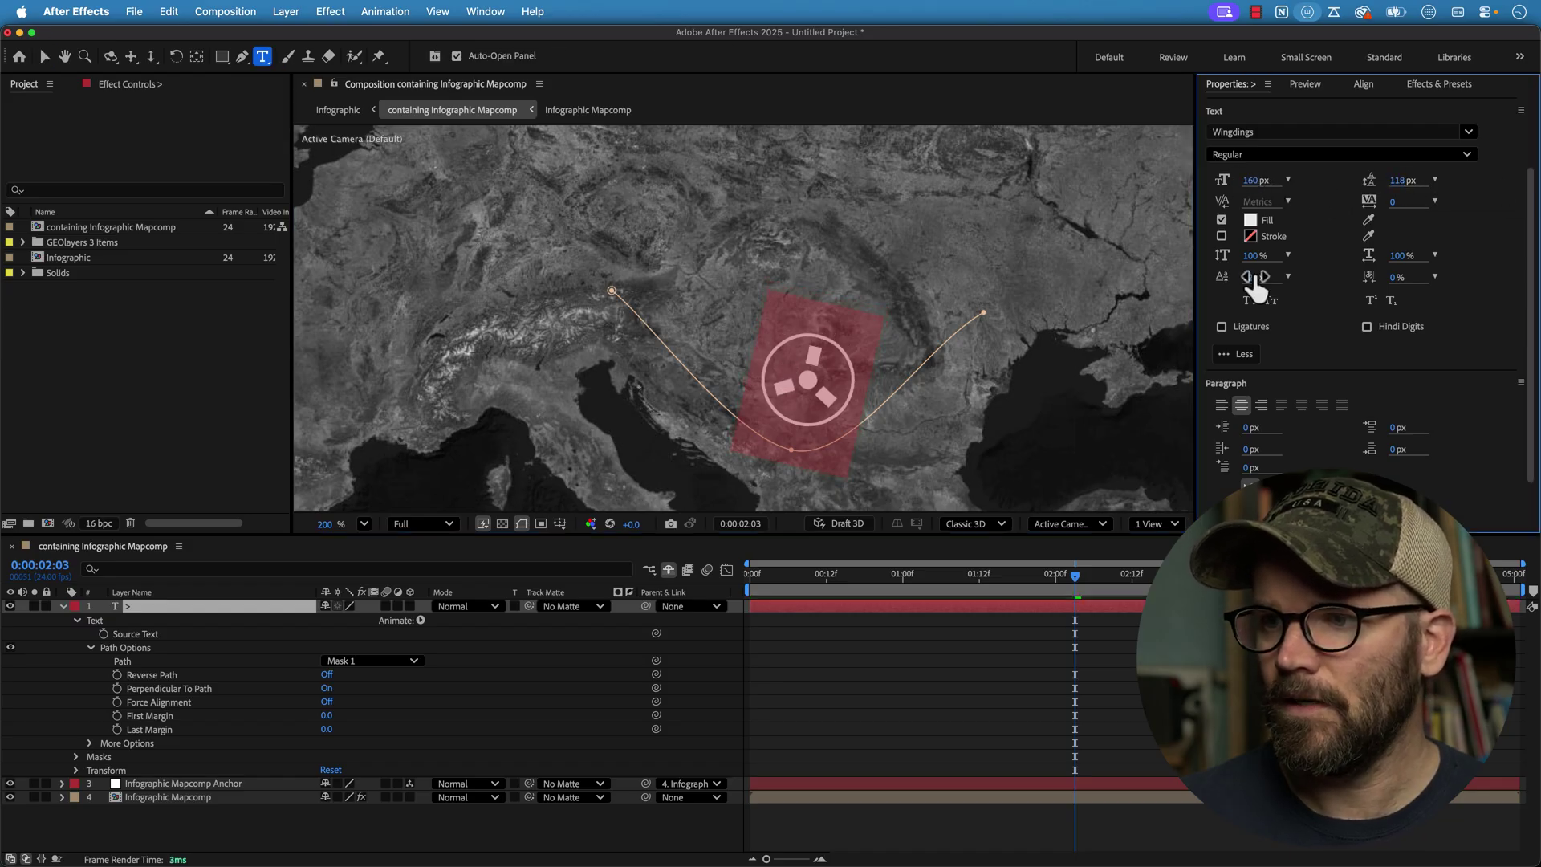
pyautogui.click(1257, 277)
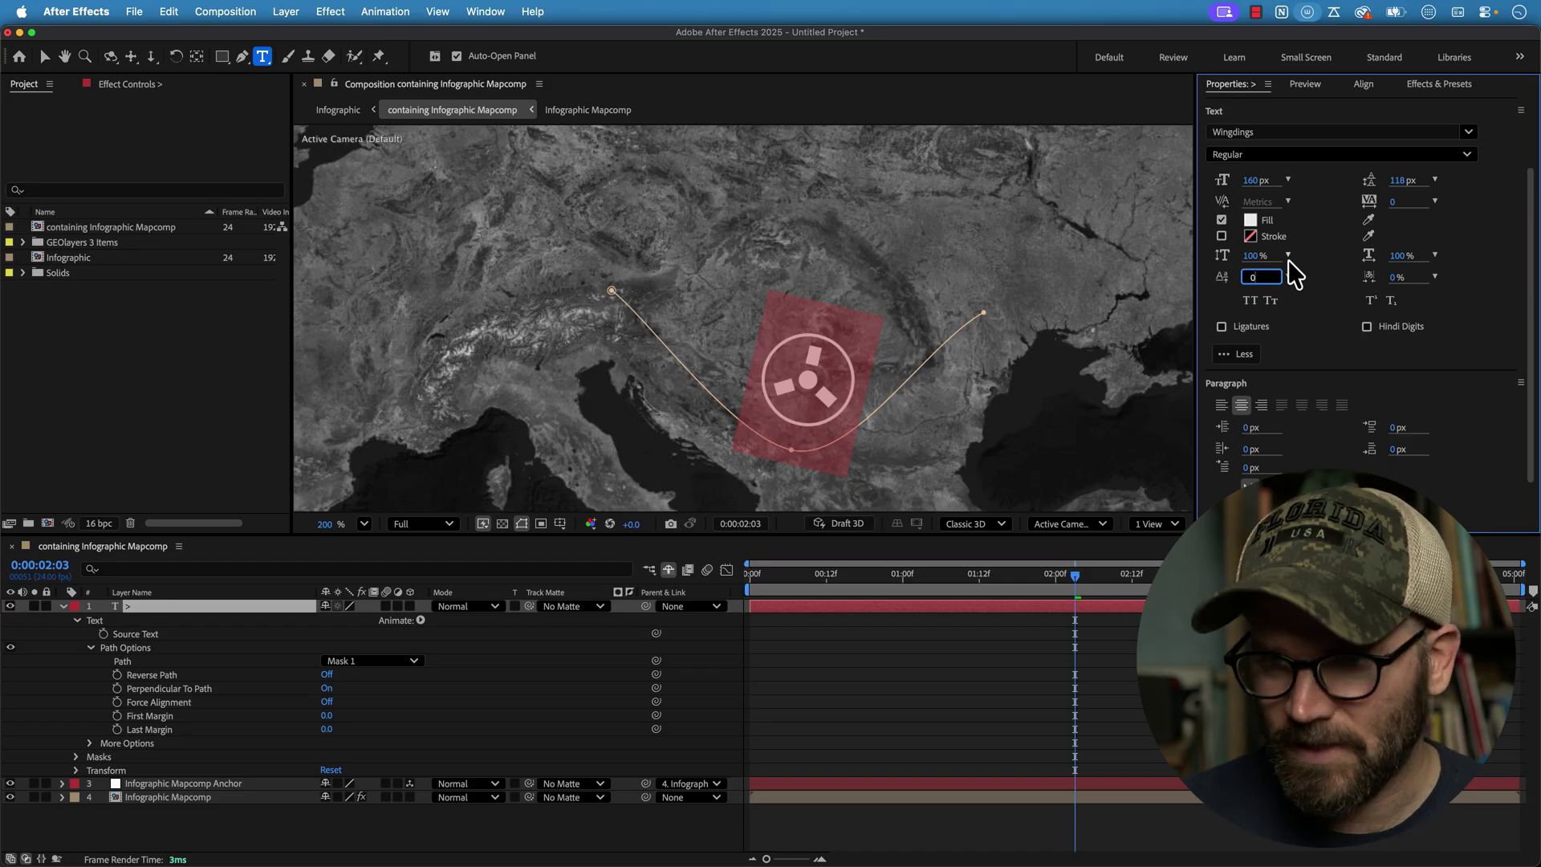
pyautogui.press('Return')
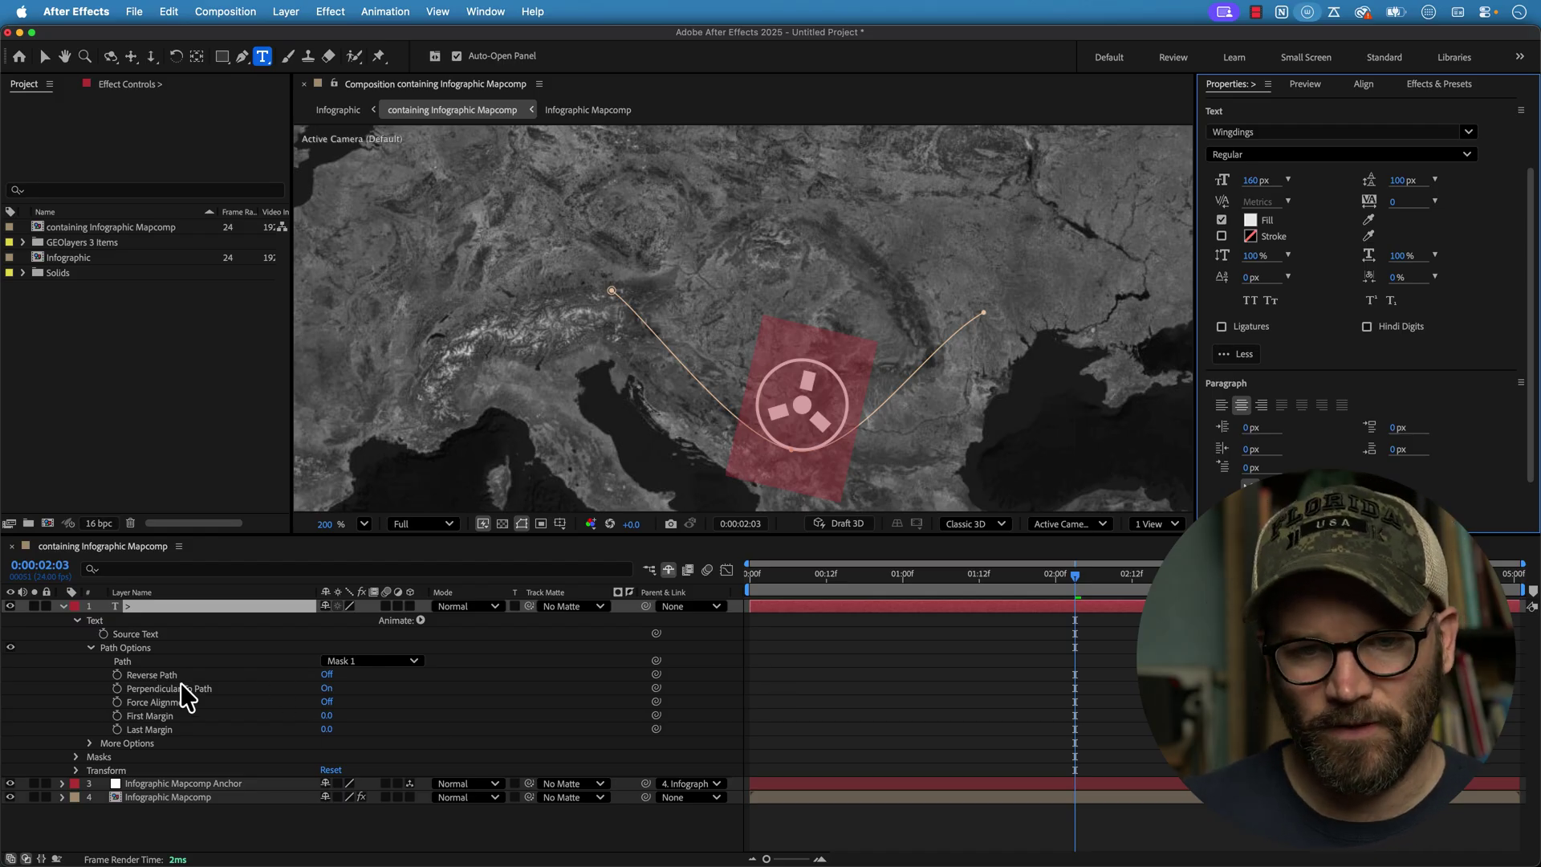
pyautogui.click(931, 623)
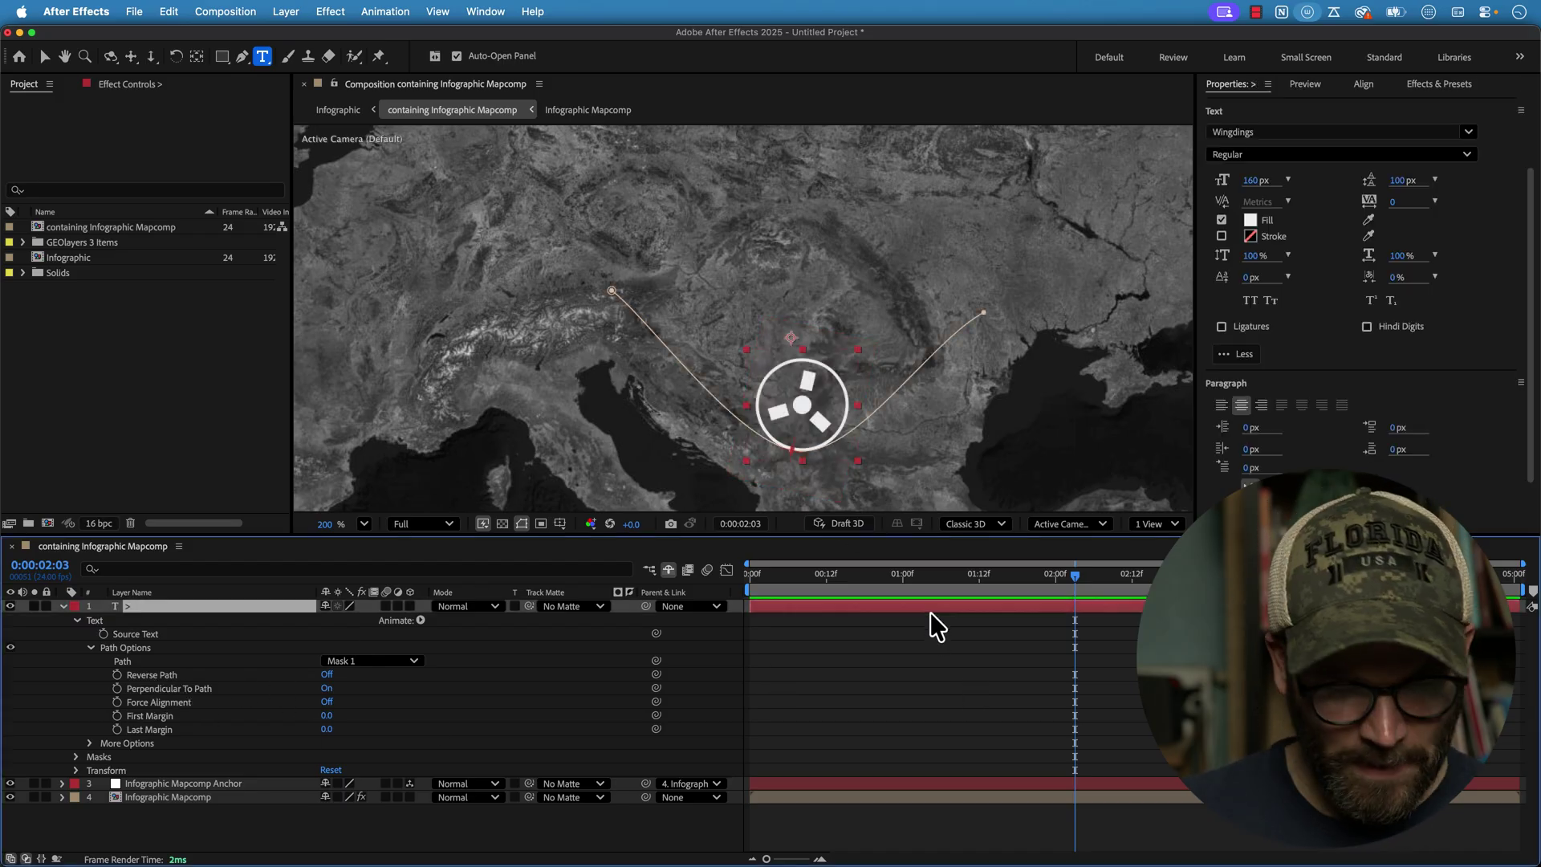
# Step: Lift the mask's lowest vertex to flatten the curve
pyautogui.press('v')
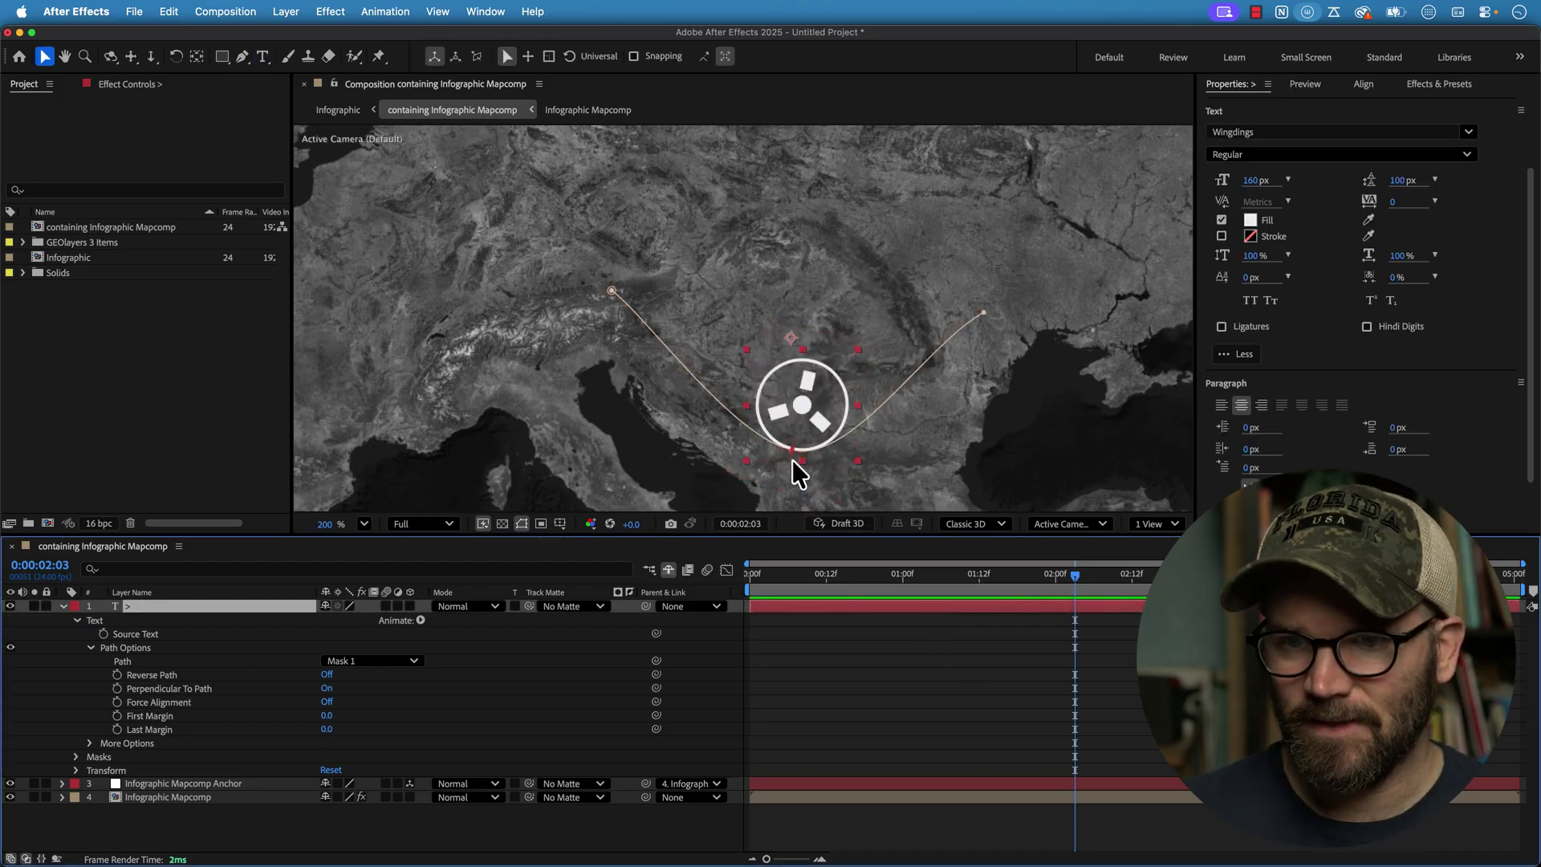
pyautogui.click(612, 289)
pyautogui.moveTo(789, 448); pyautogui.dragTo(779, 387)
# Step: Type six '>' glyphs on the path at 89 px, tracking 9, Force Alignment on, Perpendicular To Path off
pyautogui.doubleClick(784, 350)
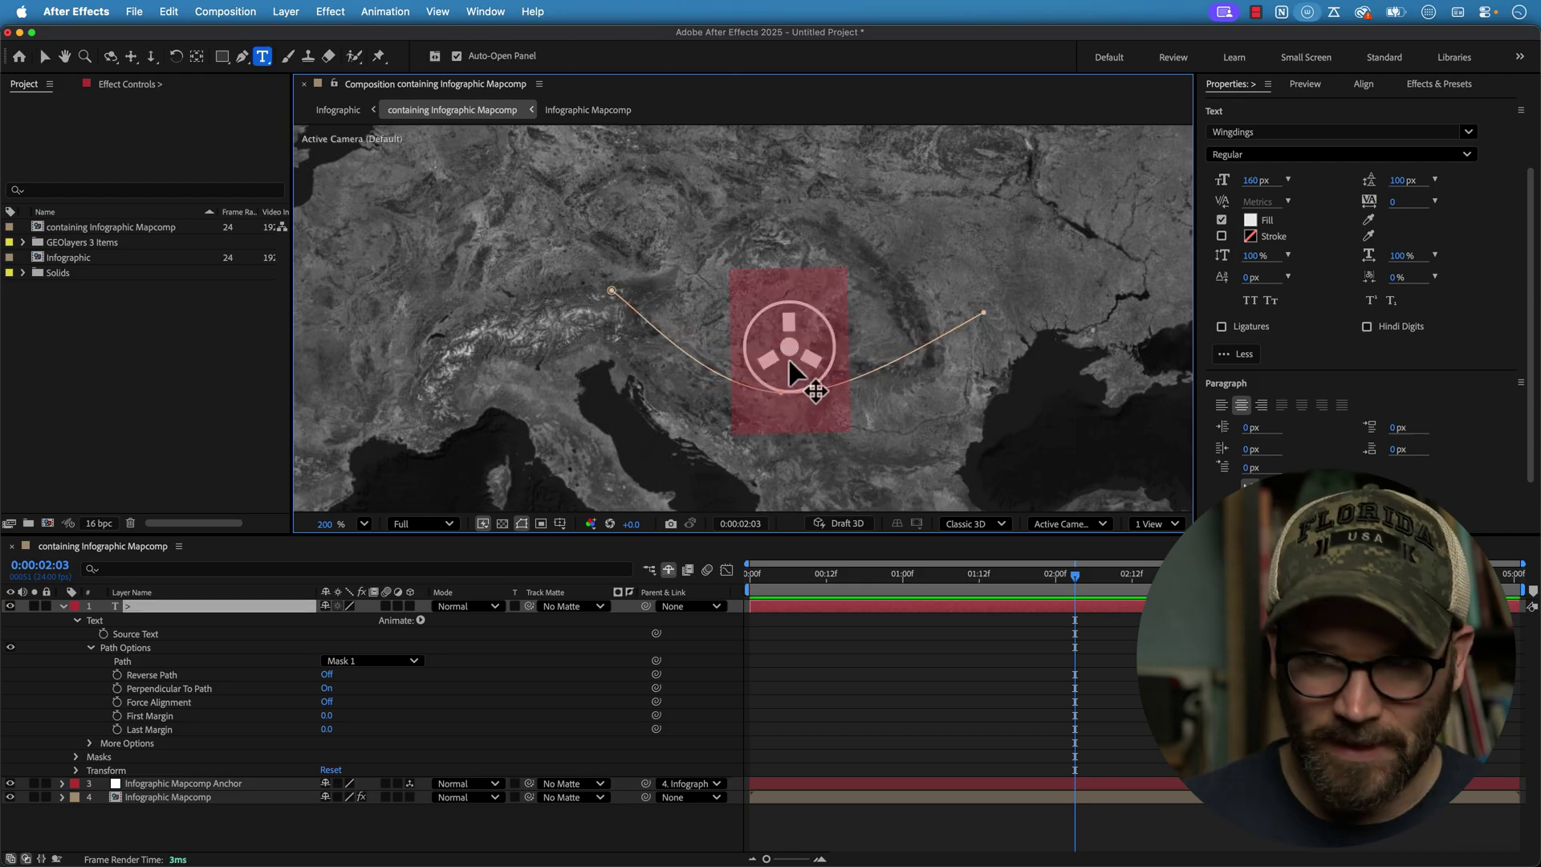
pyautogui.write('>>>>>>')
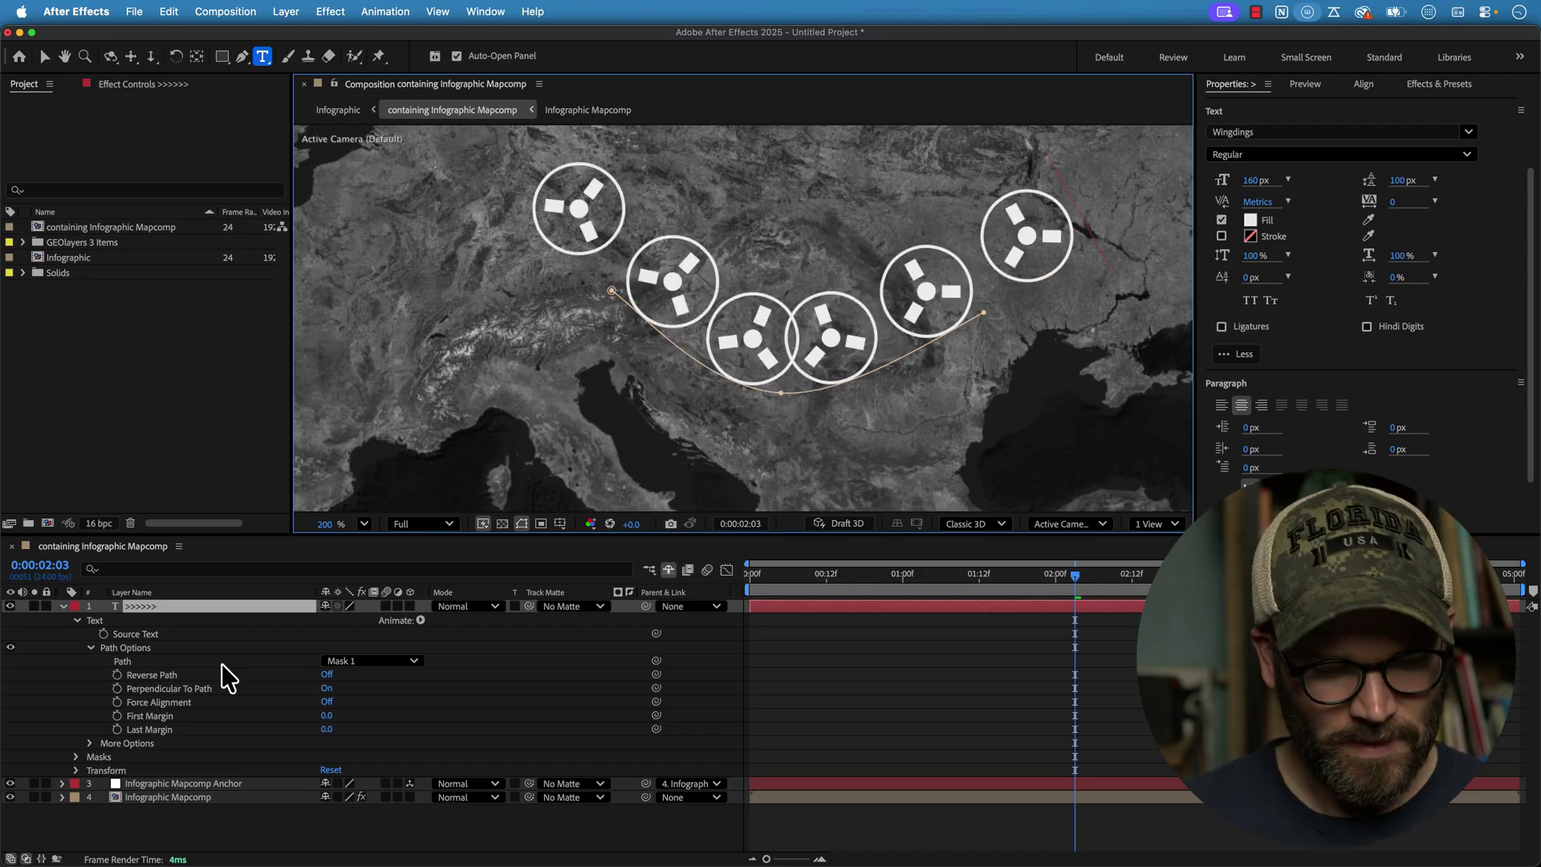
pyautogui.press('super+a')
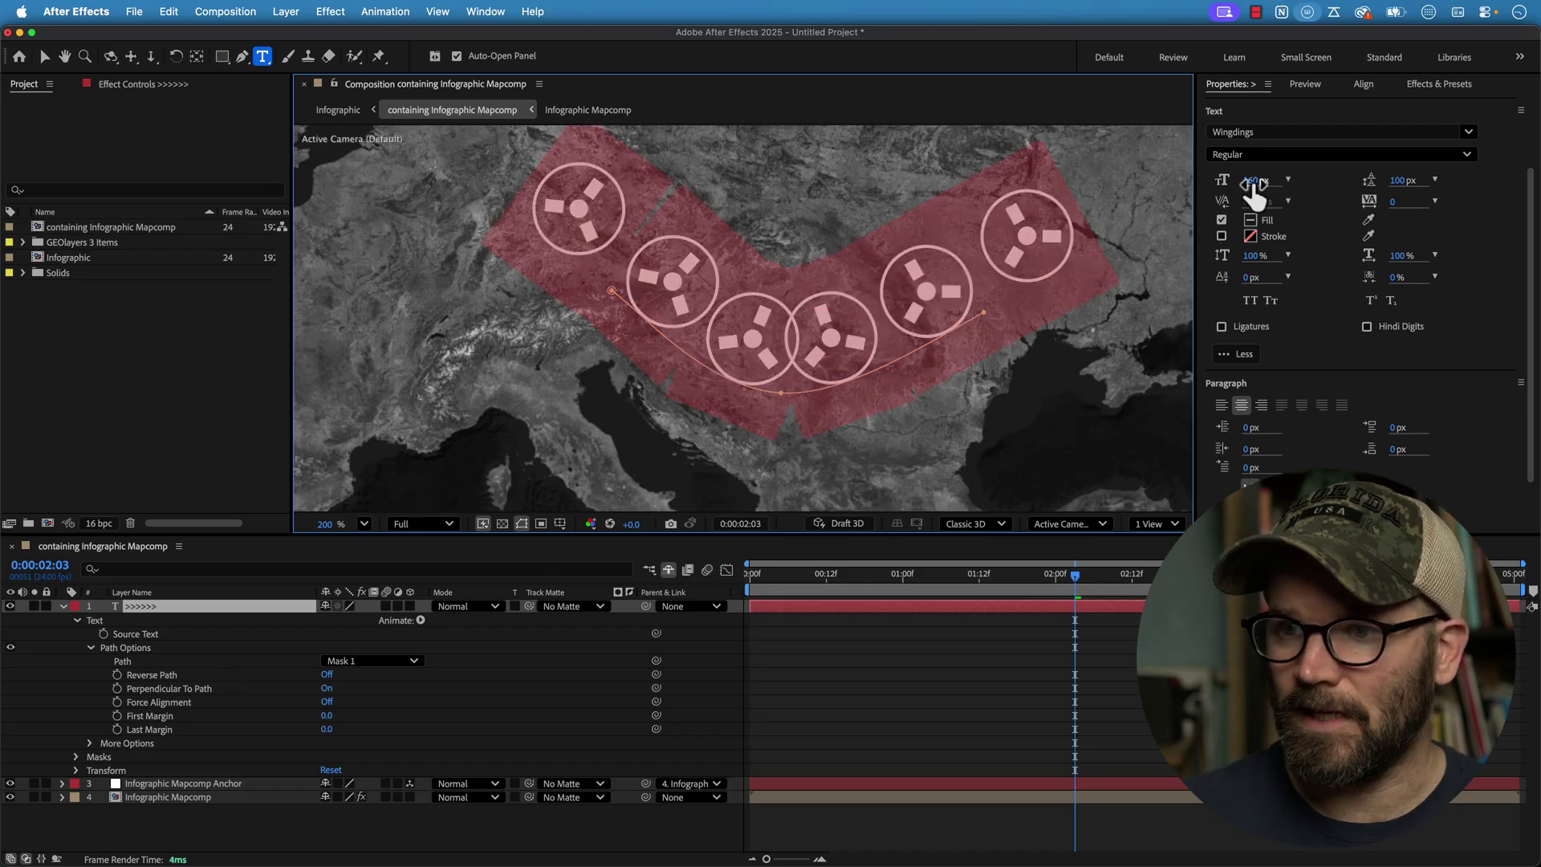
pyautogui.moveTo(1255, 181); pyautogui.dragTo(1211, 194)
pyautogui.moveTo(1396, 215); pyautogui.dragTo(1405, 215)
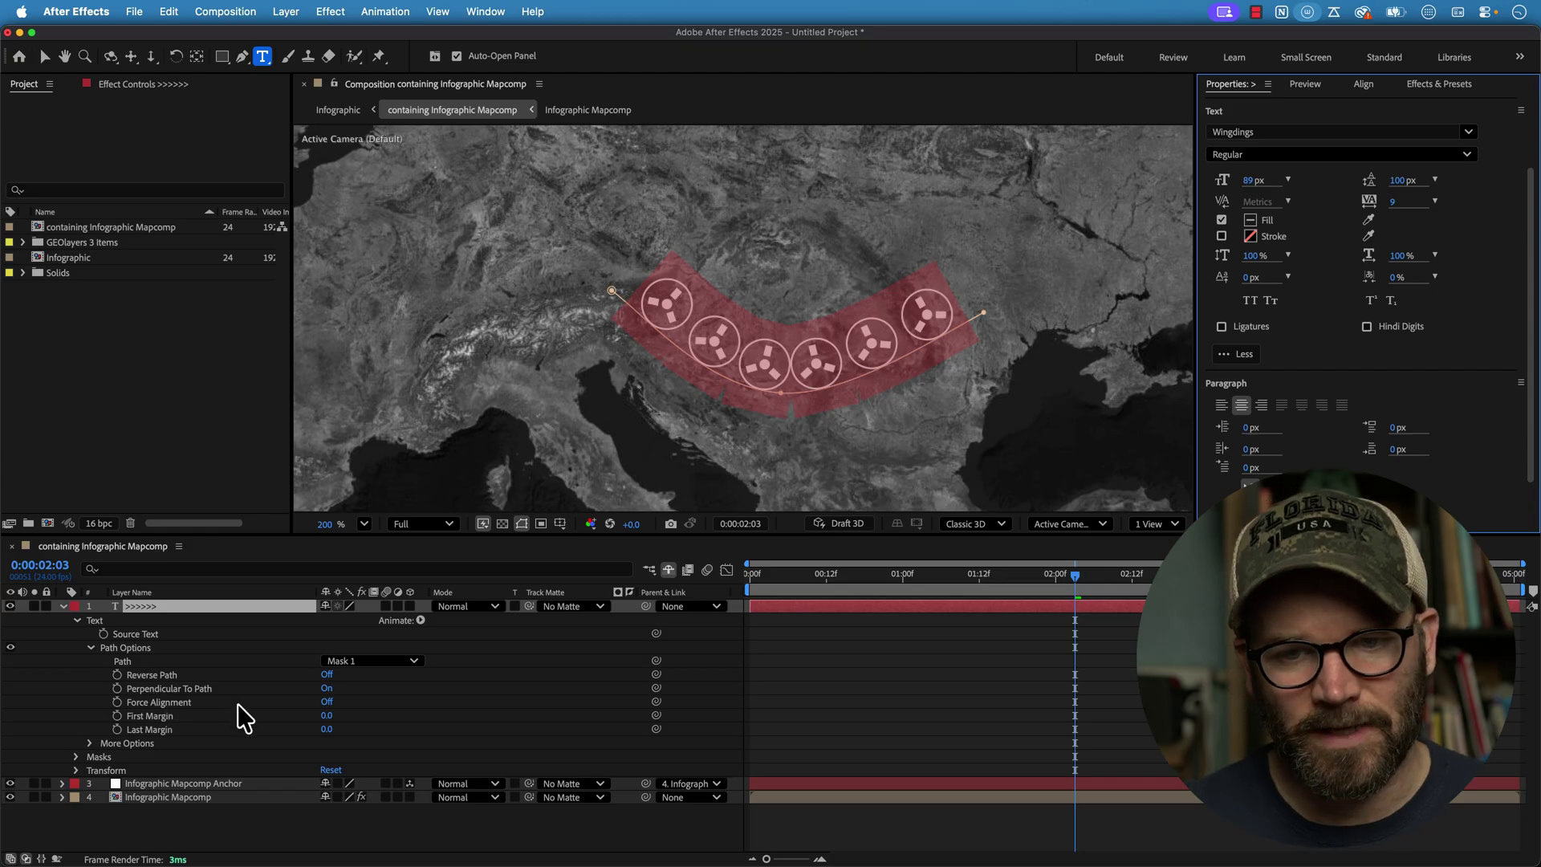
pyautogui.click(329, 701)
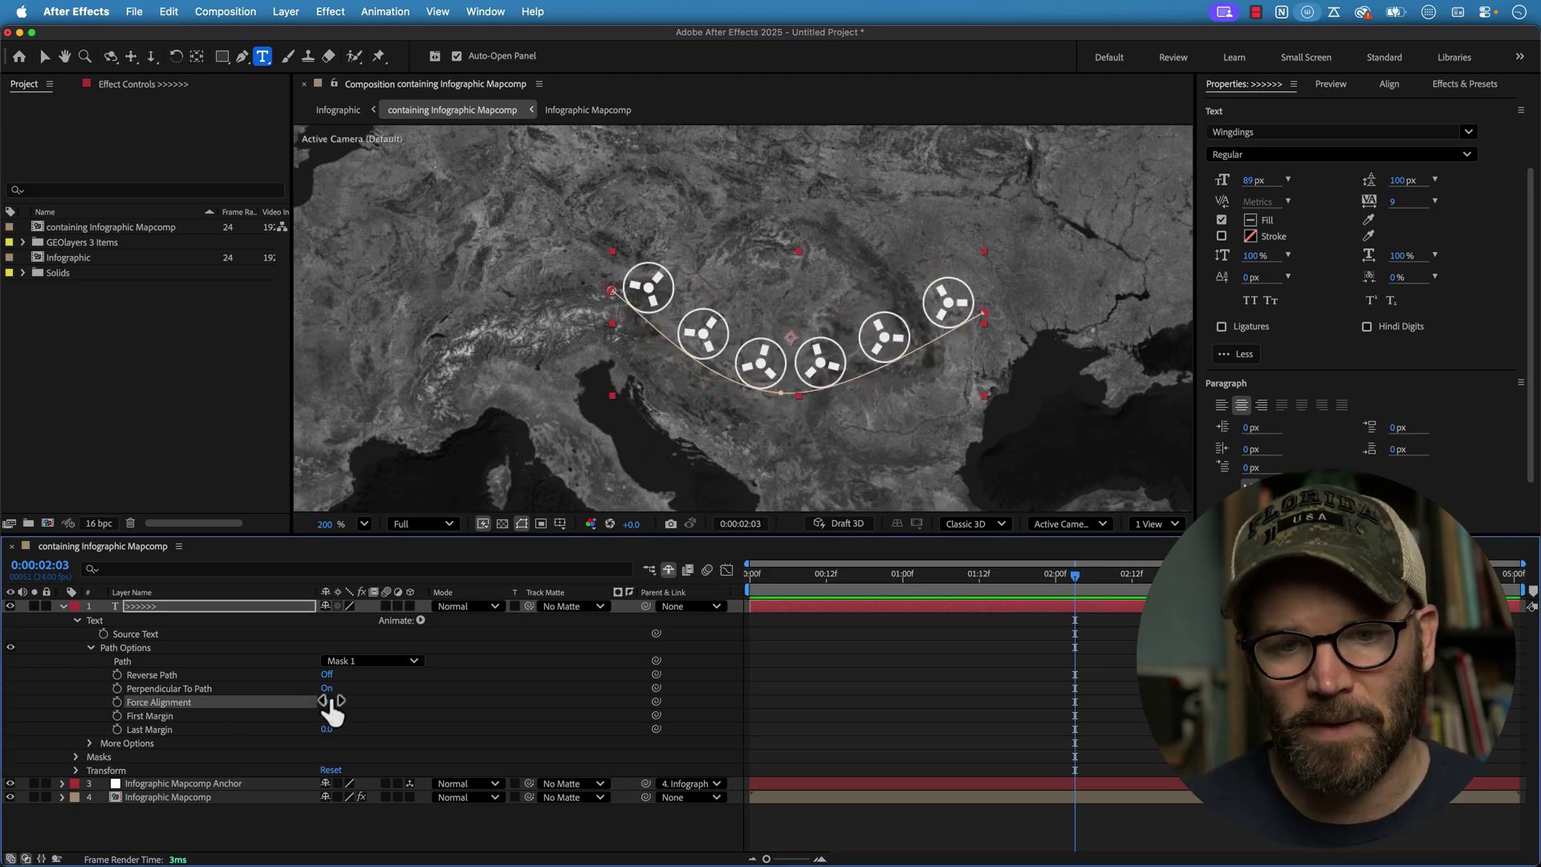
pyautogui.click(327, 688)
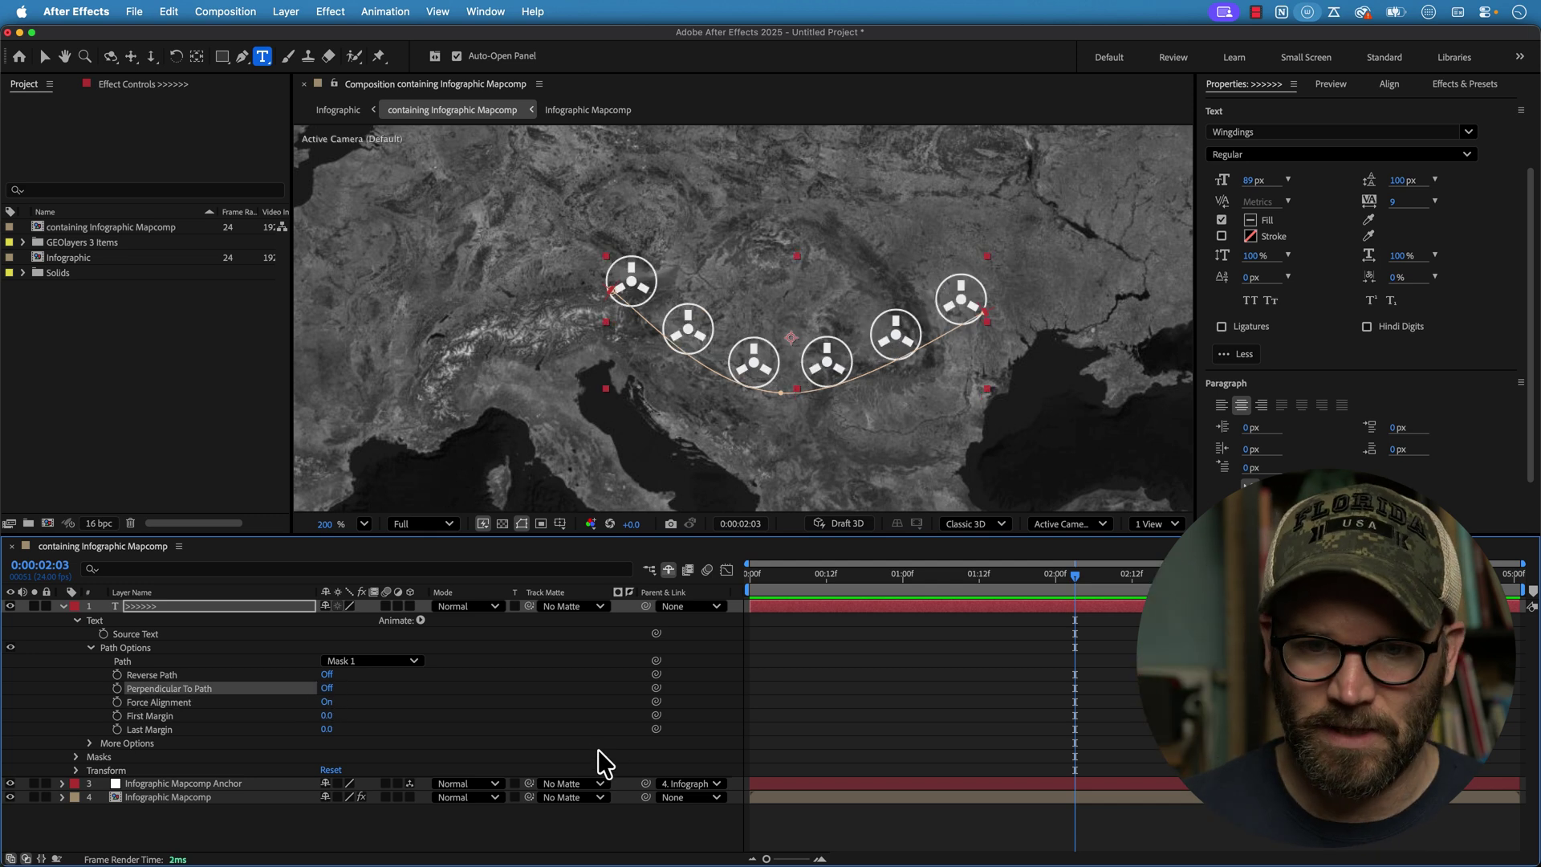
# Step: Reshape the mask path, lowering its curve and extending its right end east
pyautogui.press('v')
pyautogui.moveTo(783, 393); pyautogui.dragTo(799, 423)
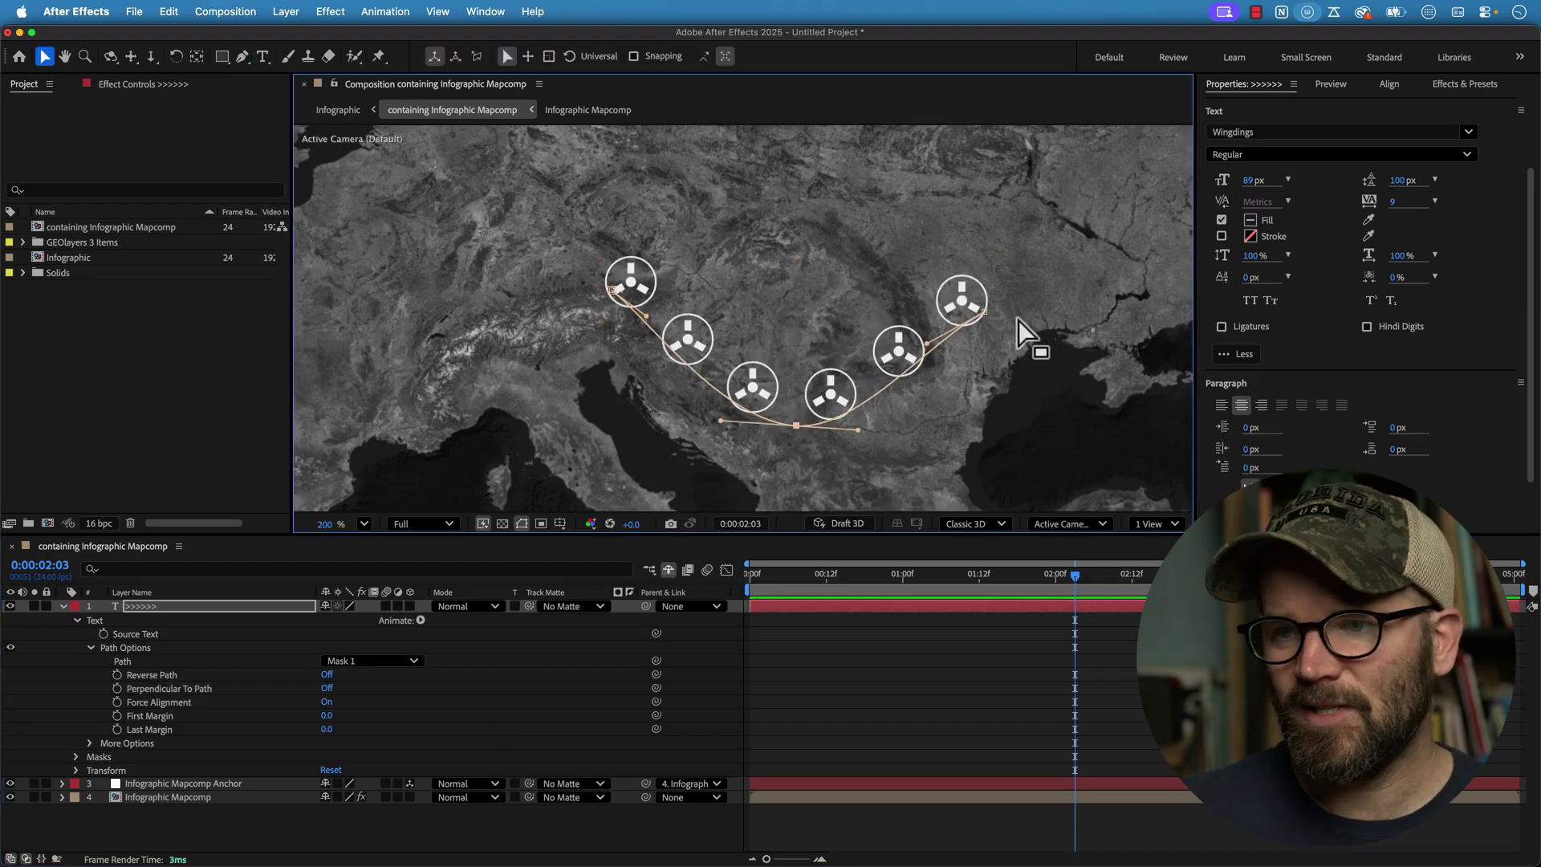
pyautogui.moveTo(986, 310); pyautogui.dragTo(963, 358)
pyautogui.moveTo(611, 290); pyautogui.dragTo(606, 310)
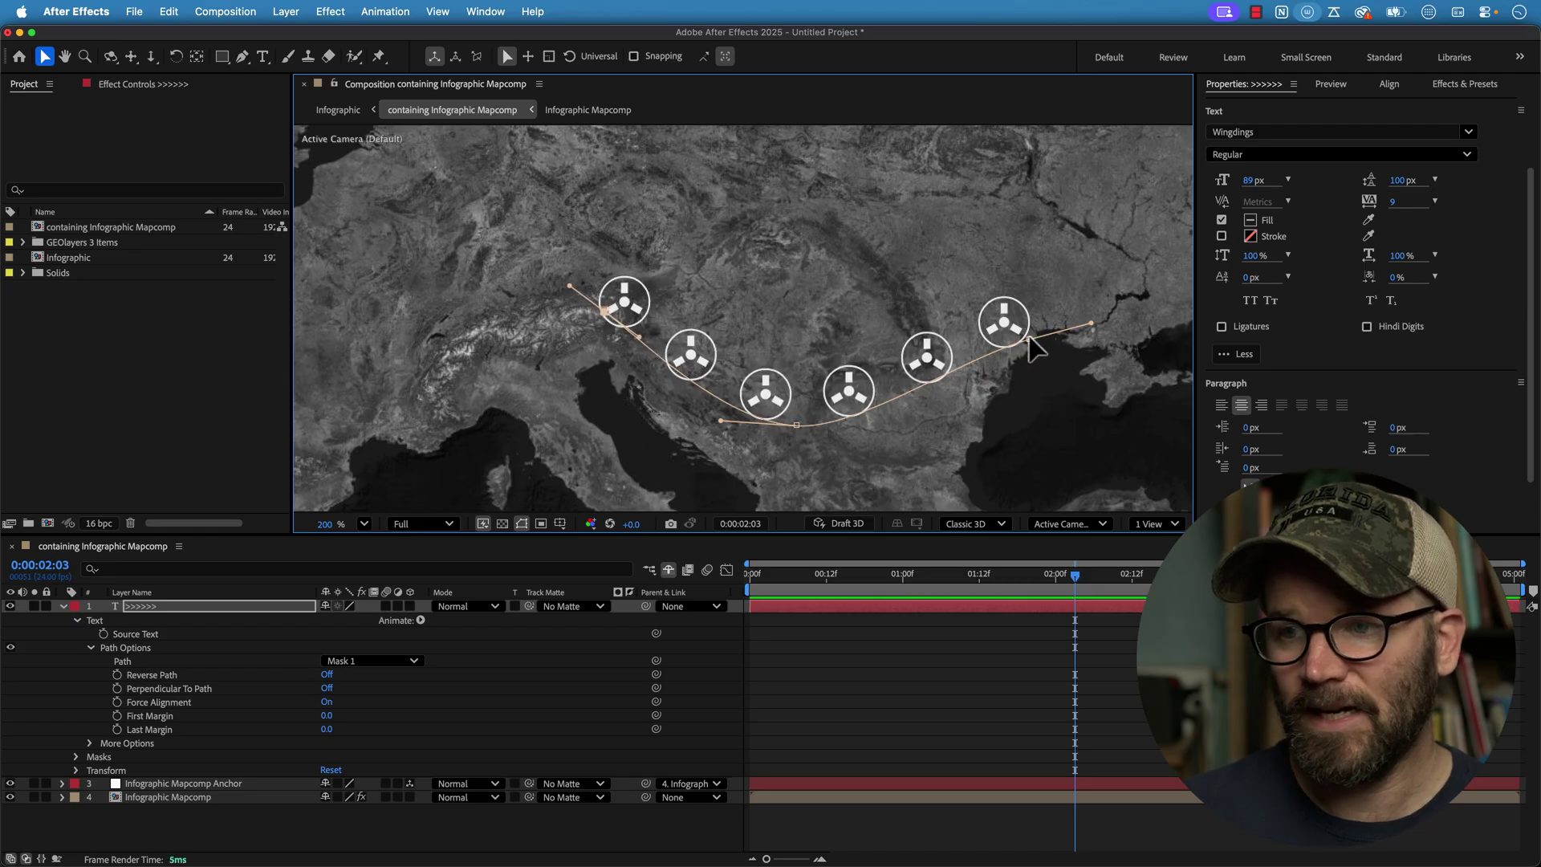
pyautogui.moveTo(995, 340); pyautogui.dragTo(991, 329)
# Step: Copy and paste the glyphs to fill the whole path, shrinking them to 45 px
pyautogui.doubleClick(156, 608)
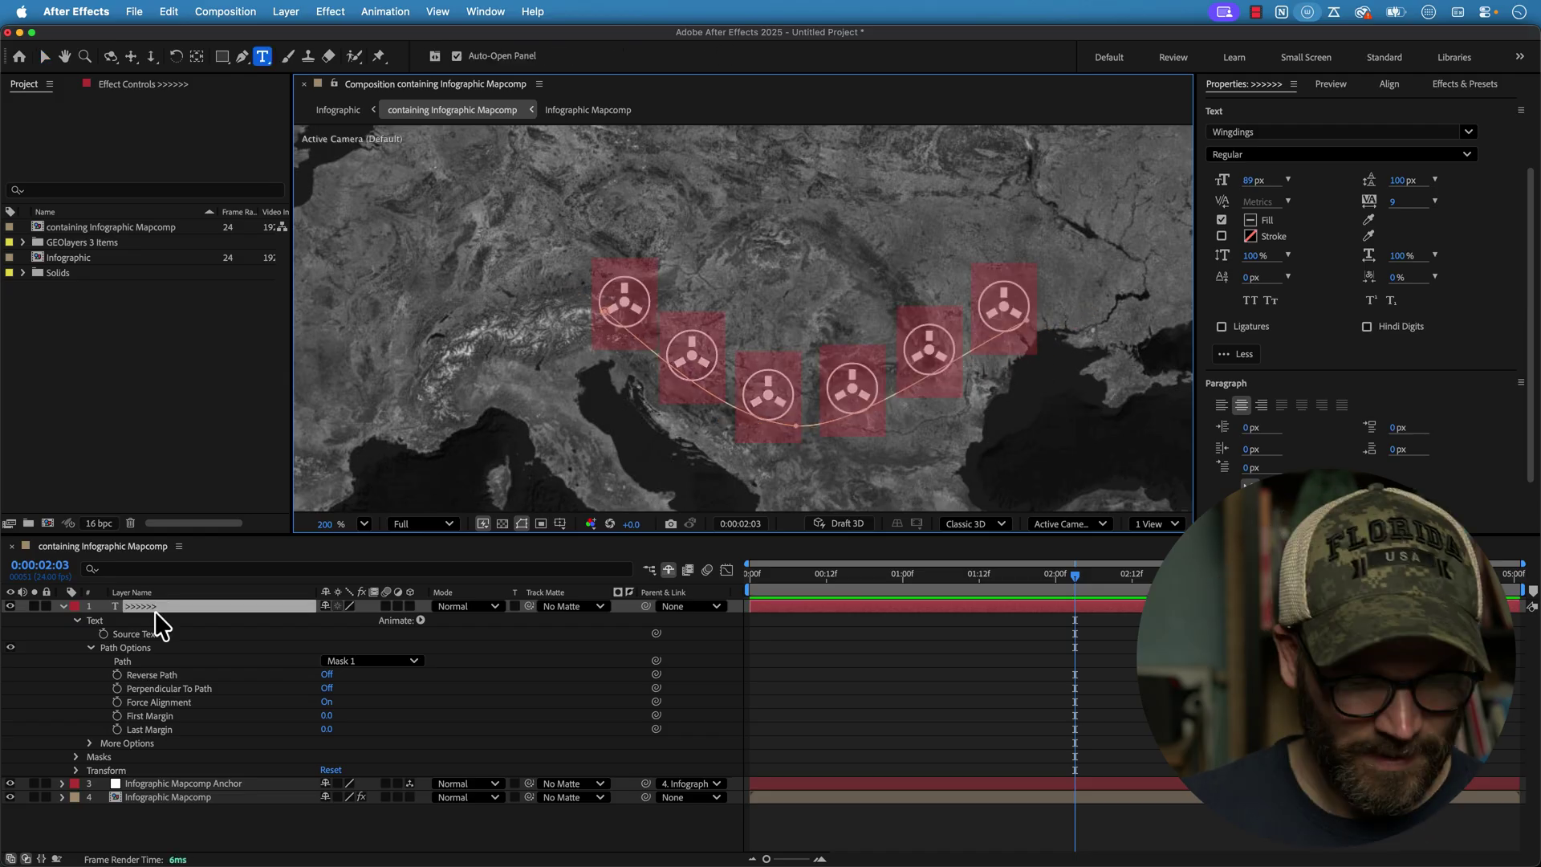
pyautogui.hotkey('ctrl', 'c')
pyautogui.hotkey('ctrl', 'v')
pyautogui.hotkey('ctrl', 'v')
pyautogui.hotkey('ctrl', 'v')
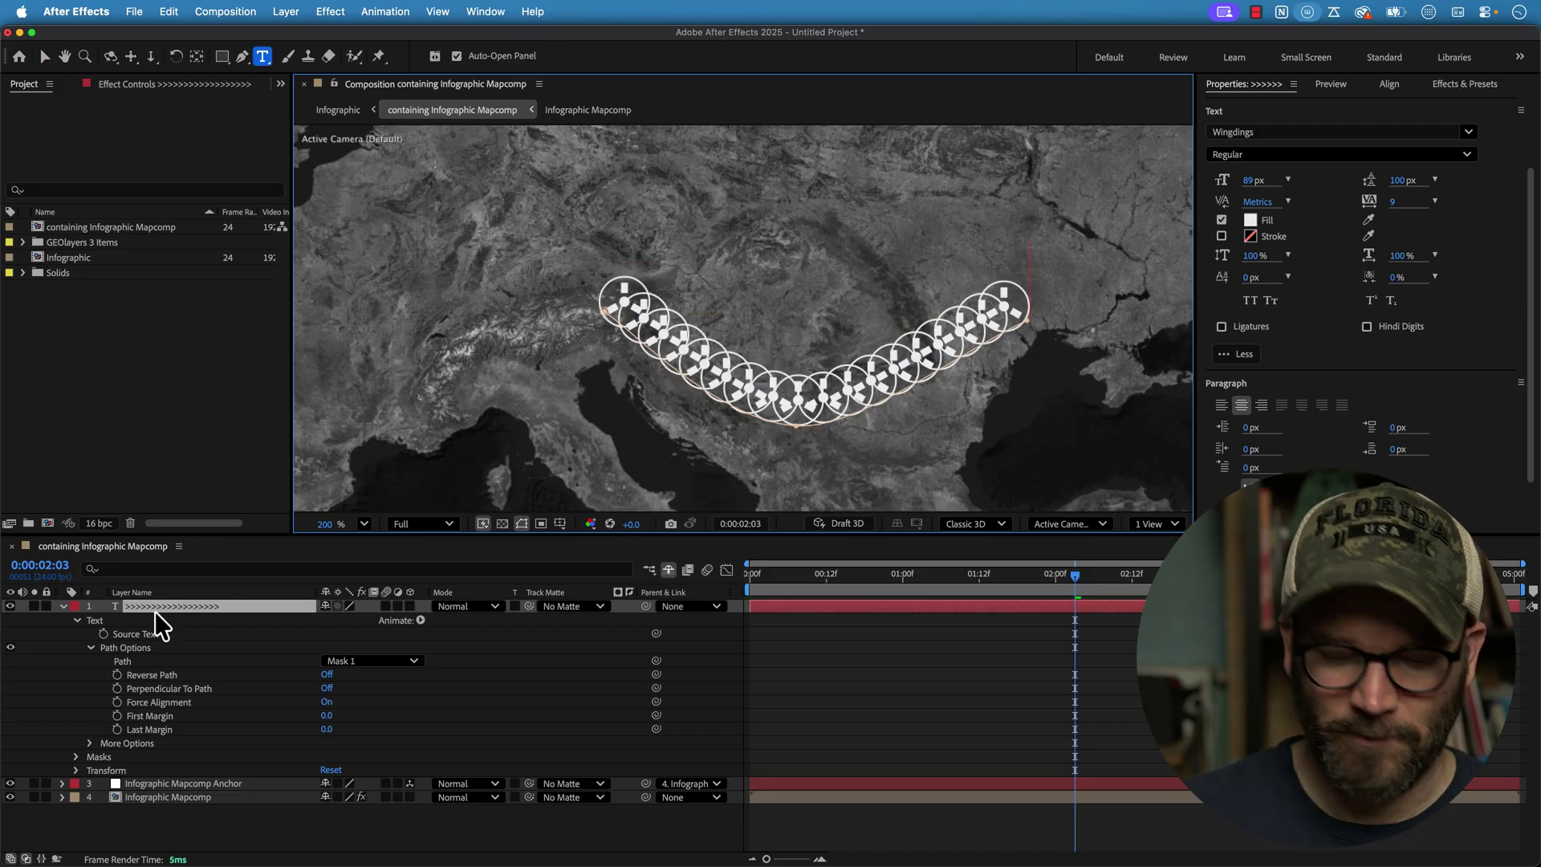
pyautogui.hotkey('ctrl', 'a')
pyautogui.moveTo(1246, 181); pyautogui.dragTo(1218, 207)
pyautogui.click(1106, 720)
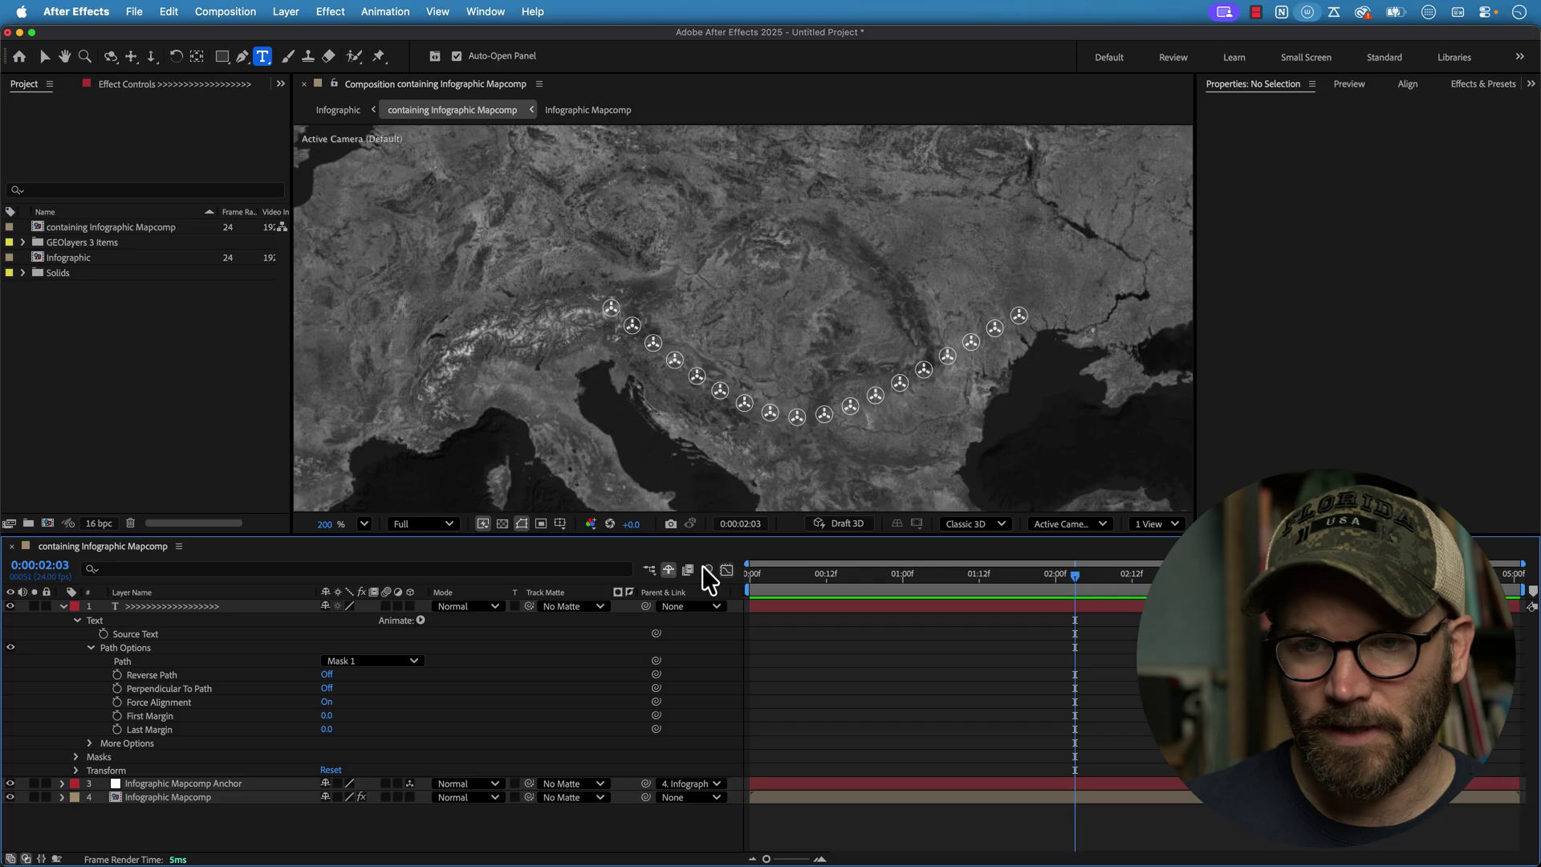
# Step: Set the current time to 0:00:00:18 and zoom the viewer back in on the symbols
pyautogui.hotkey('shift', '/')
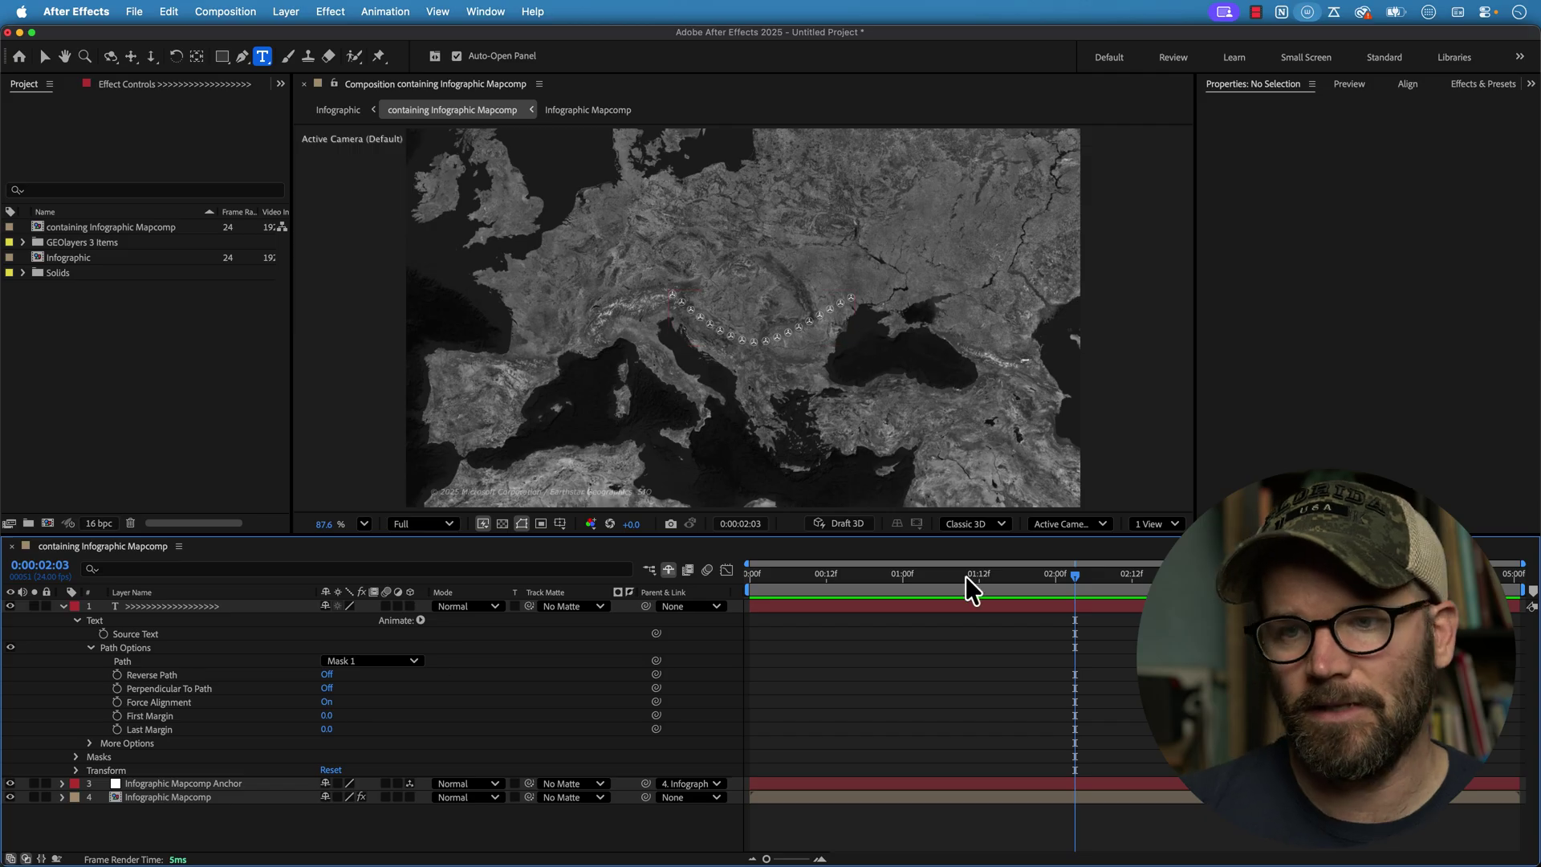
pyautogui.moveTo(918, 590); pyautogui.dragTo(863, 586)
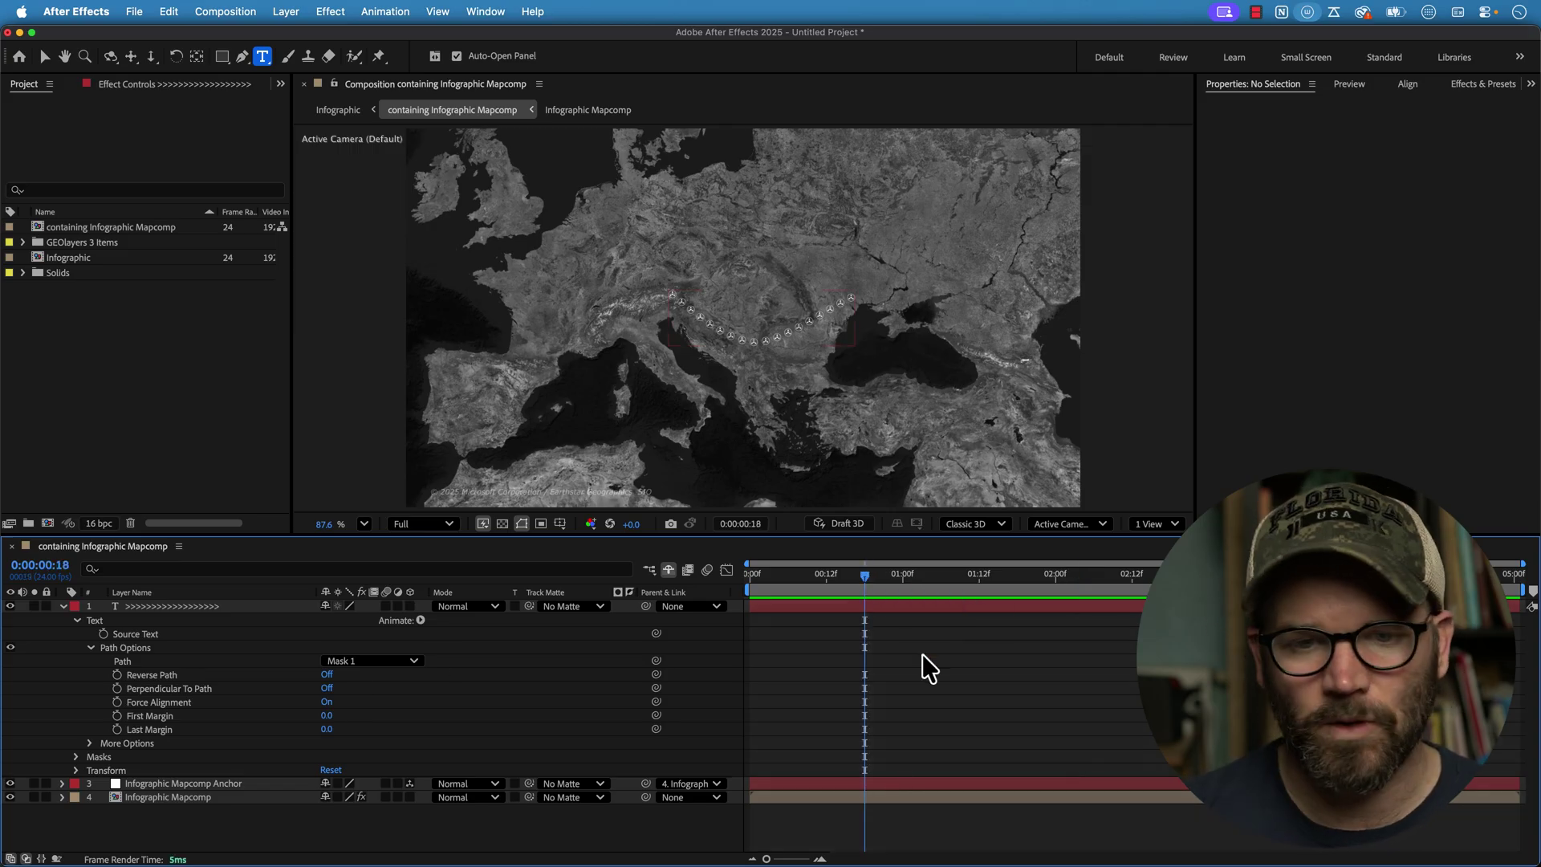
pyautogui.press('v')
pyautogui.press('.')
pyautogui.press('.')
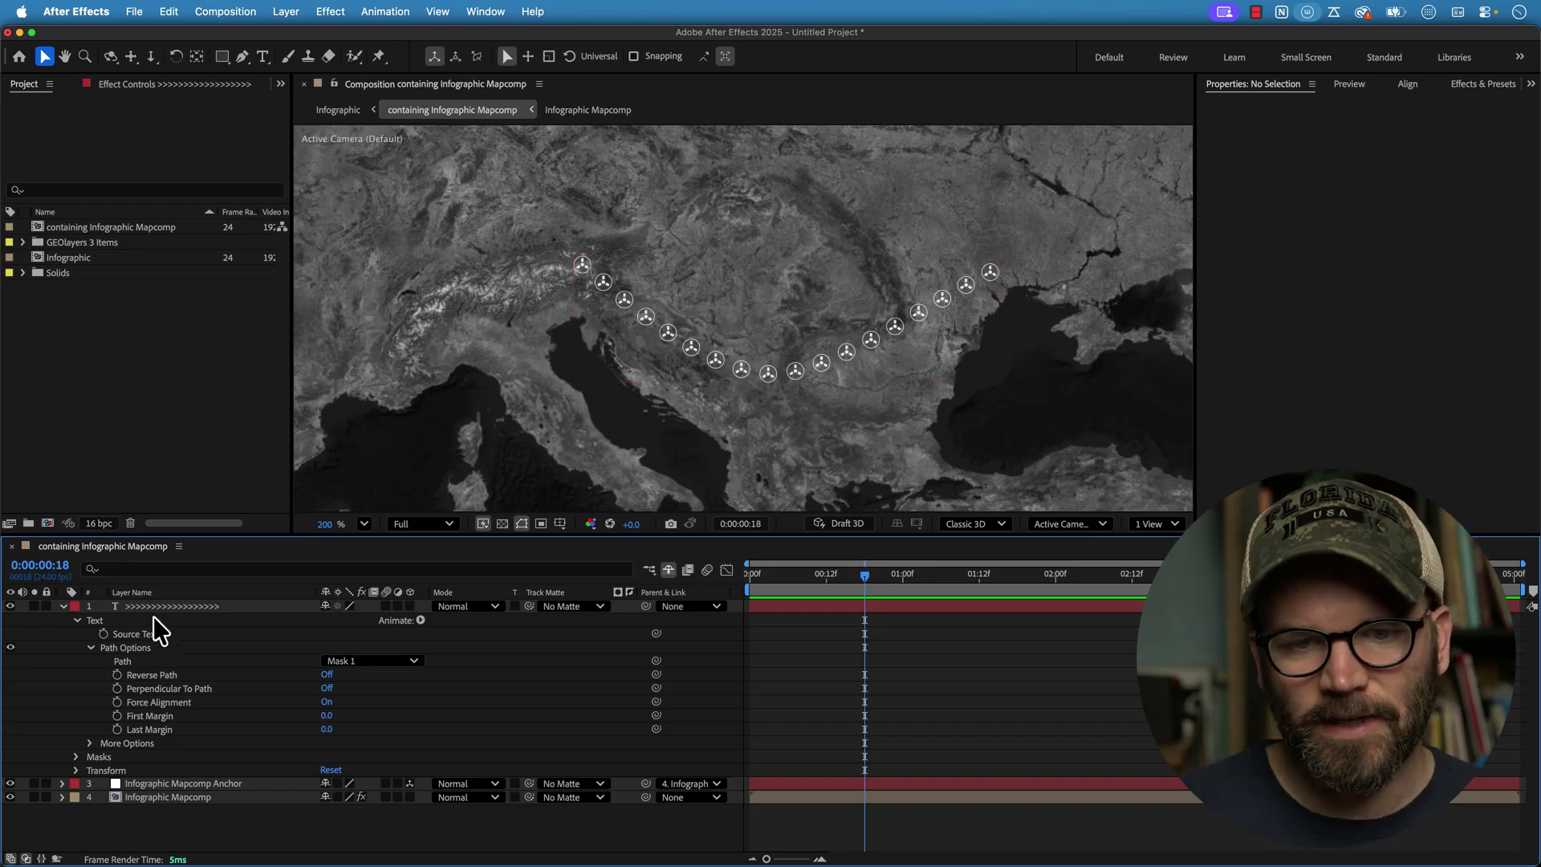
# Step: Replace the path text with fifteen 'N' skull glyphs and inspect the mask path
pyautogui.doubleClick(166, 608)
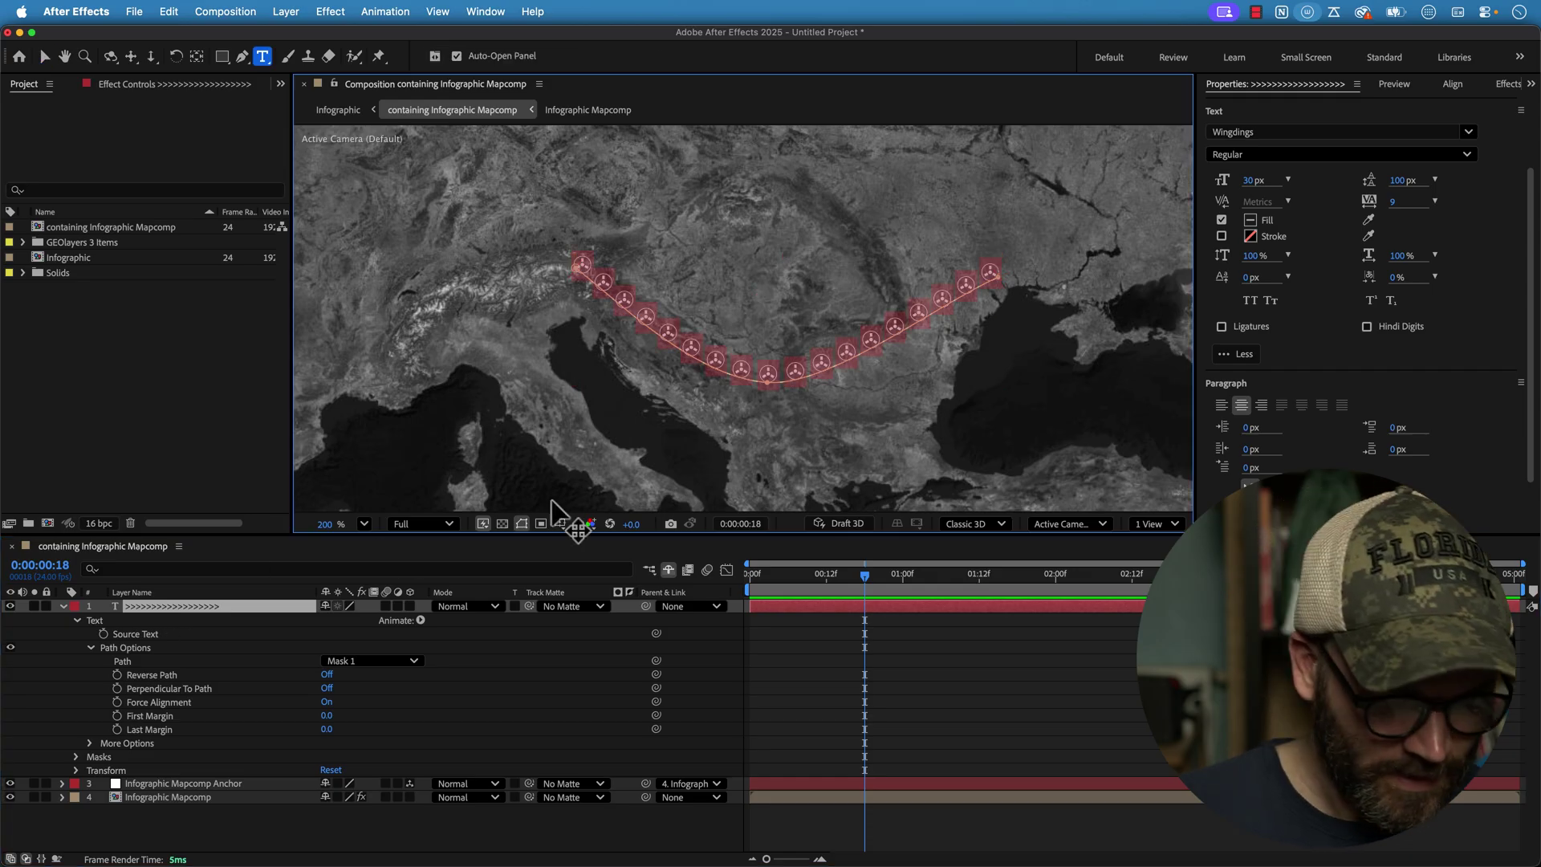
pyautogui.write('NNNNNNNNNNNNN')
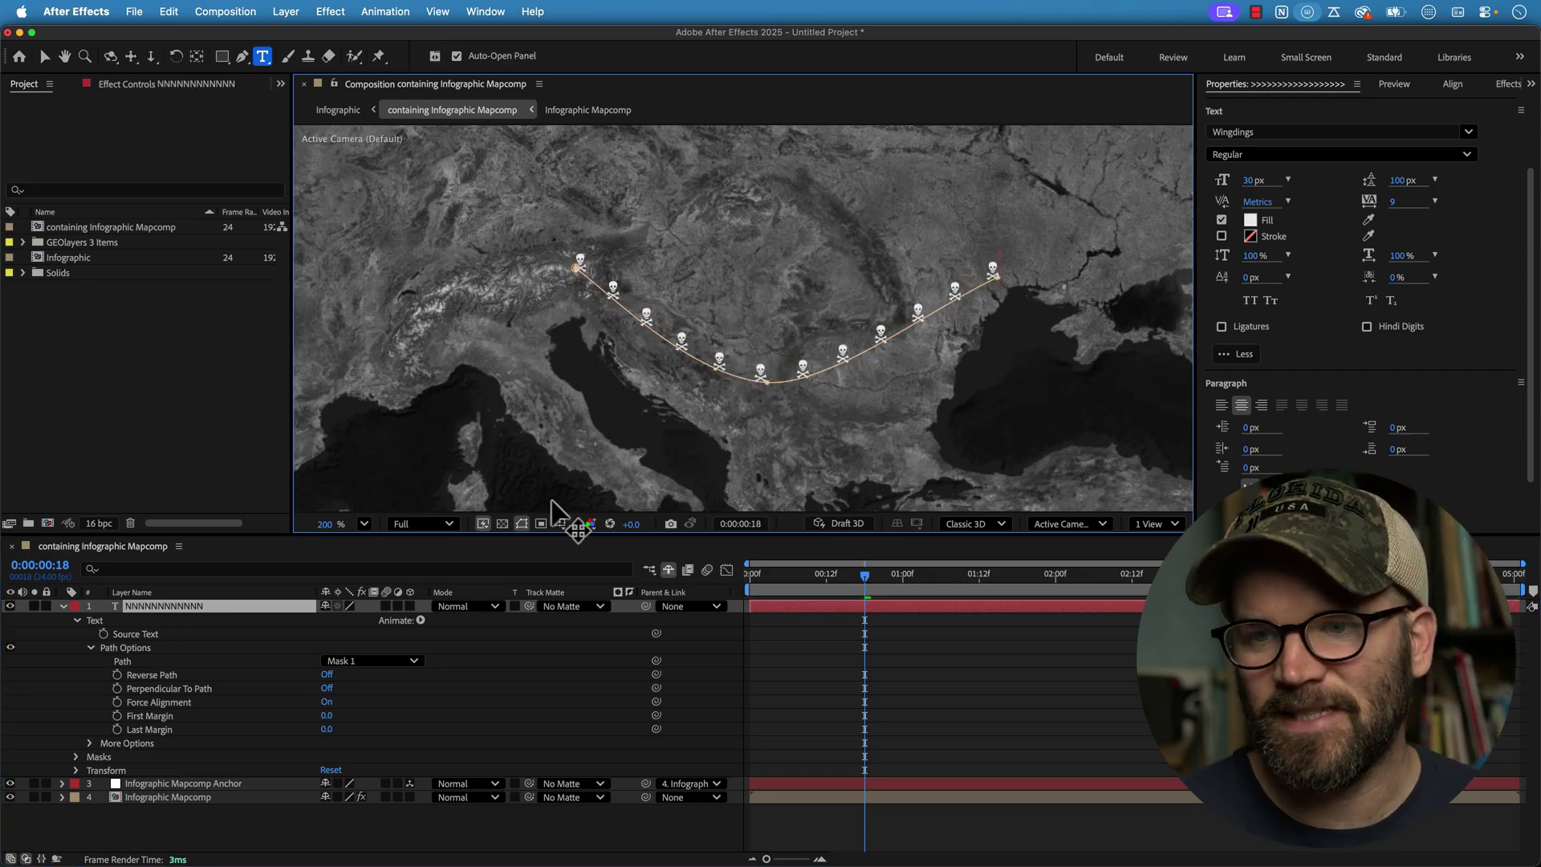
pyautogui.write('NN')
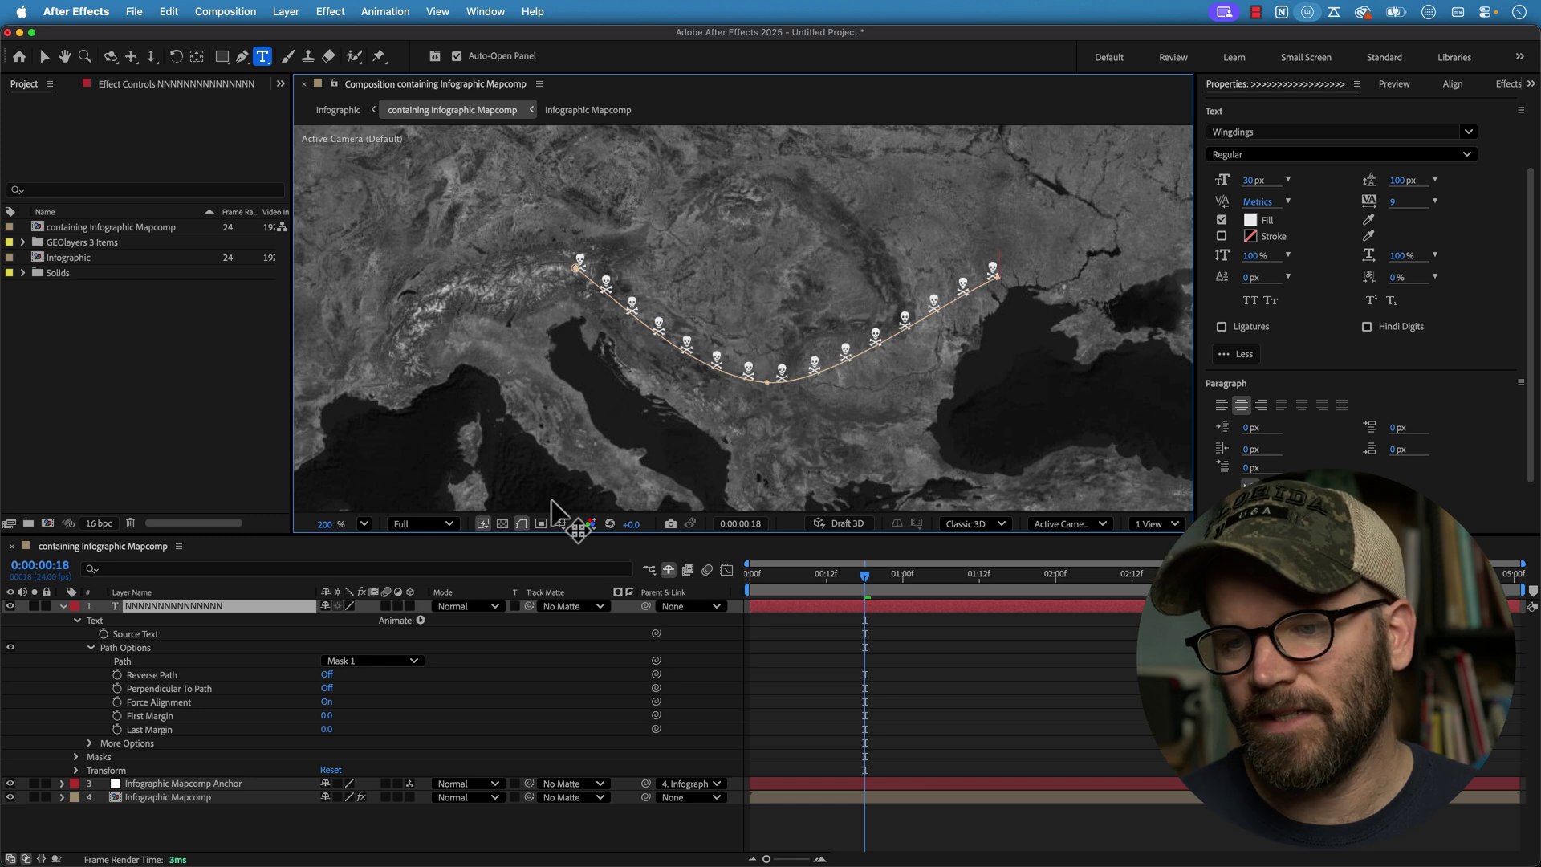
pyautogui.click(983, 677)
pyautogui.press('v')
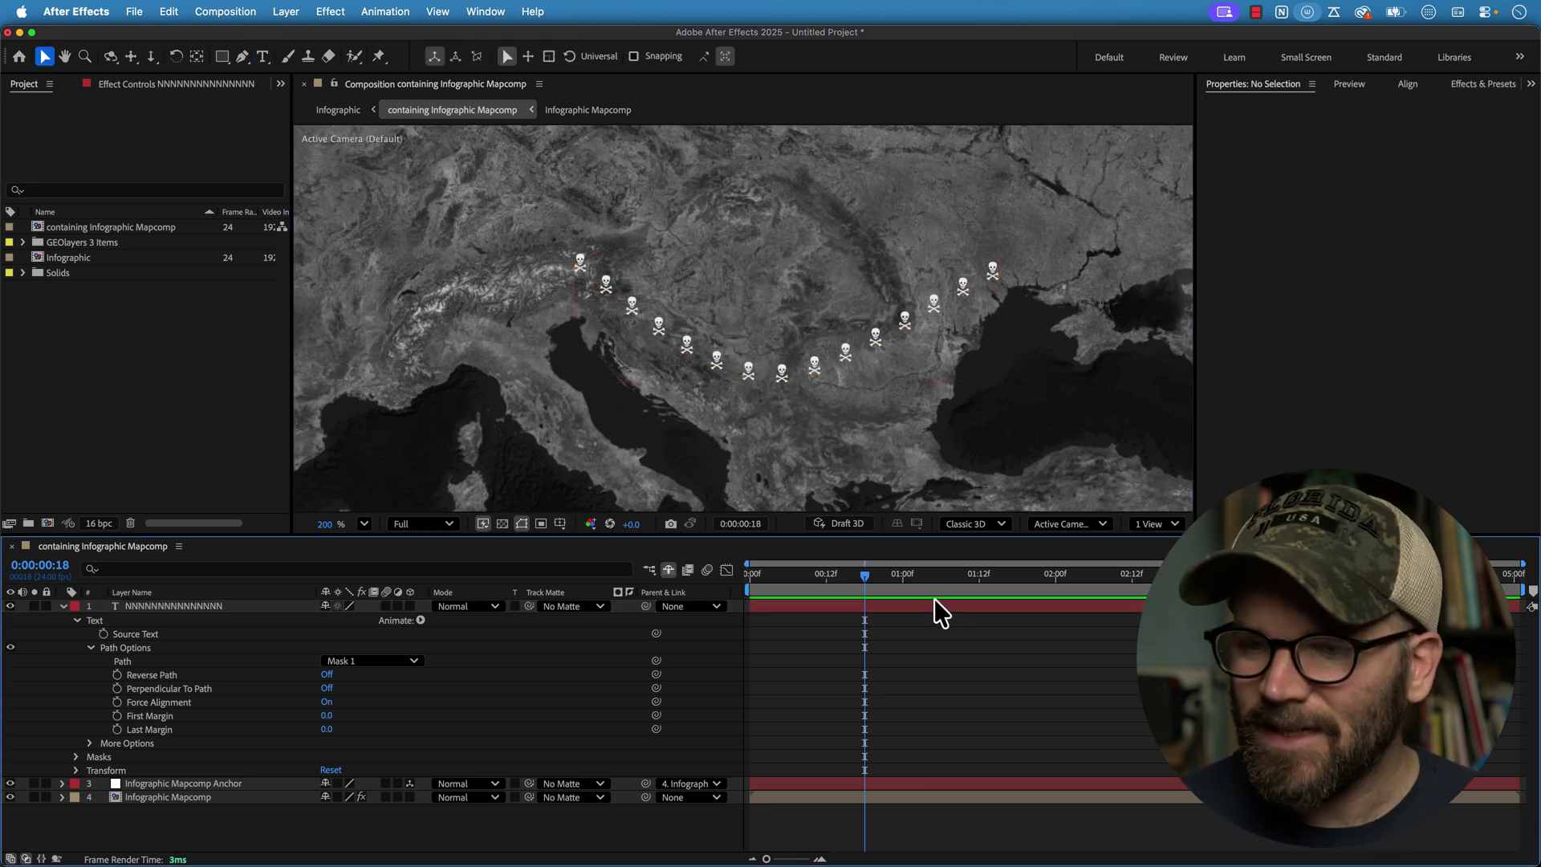
pyautogui.click(933, 605)
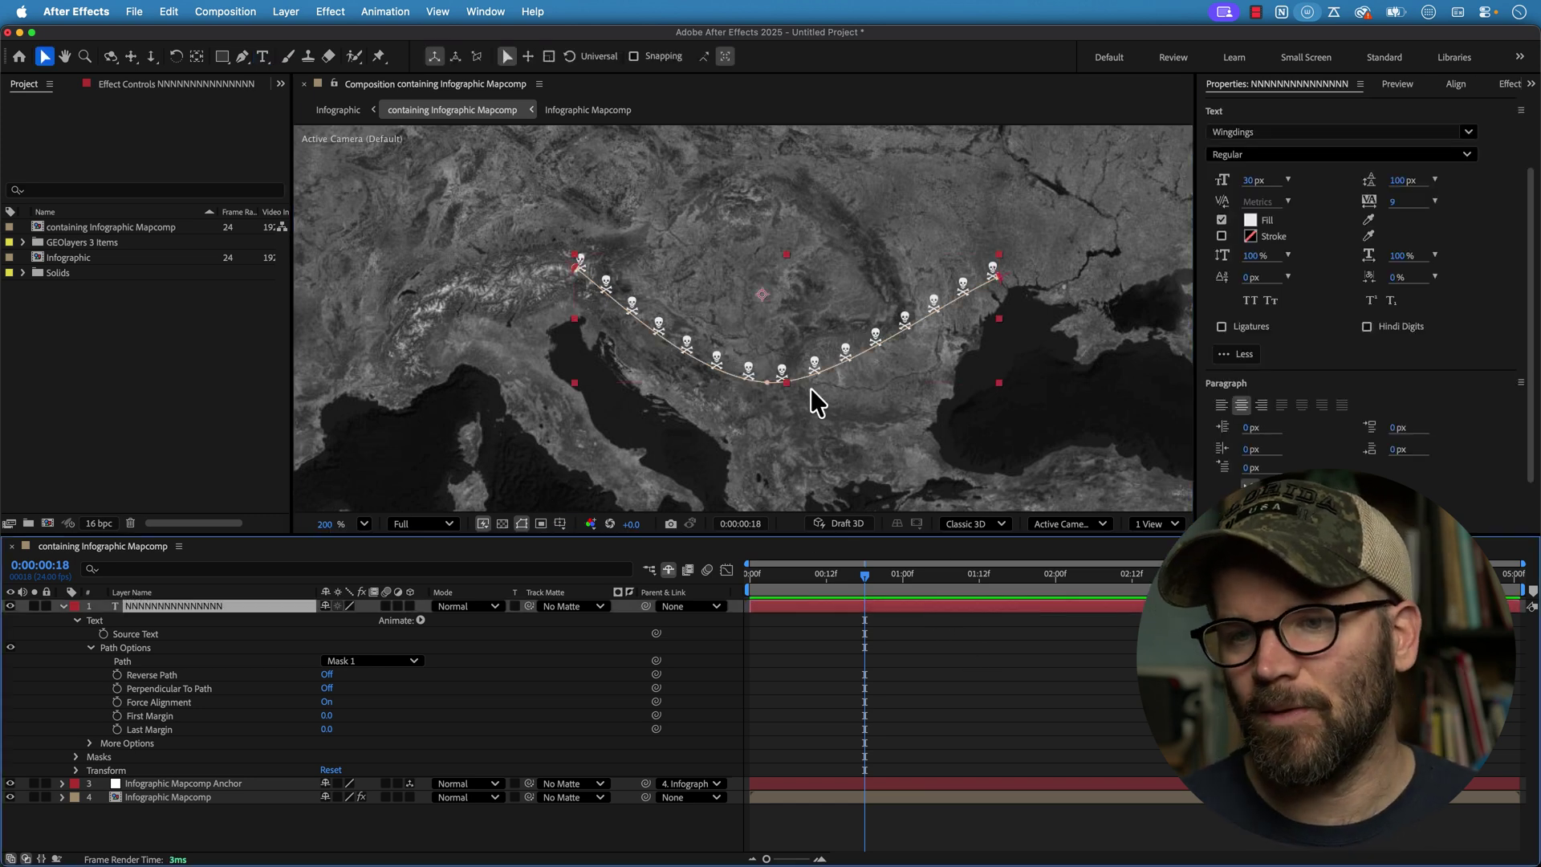
pyautogui.doubleClick(764, 379)
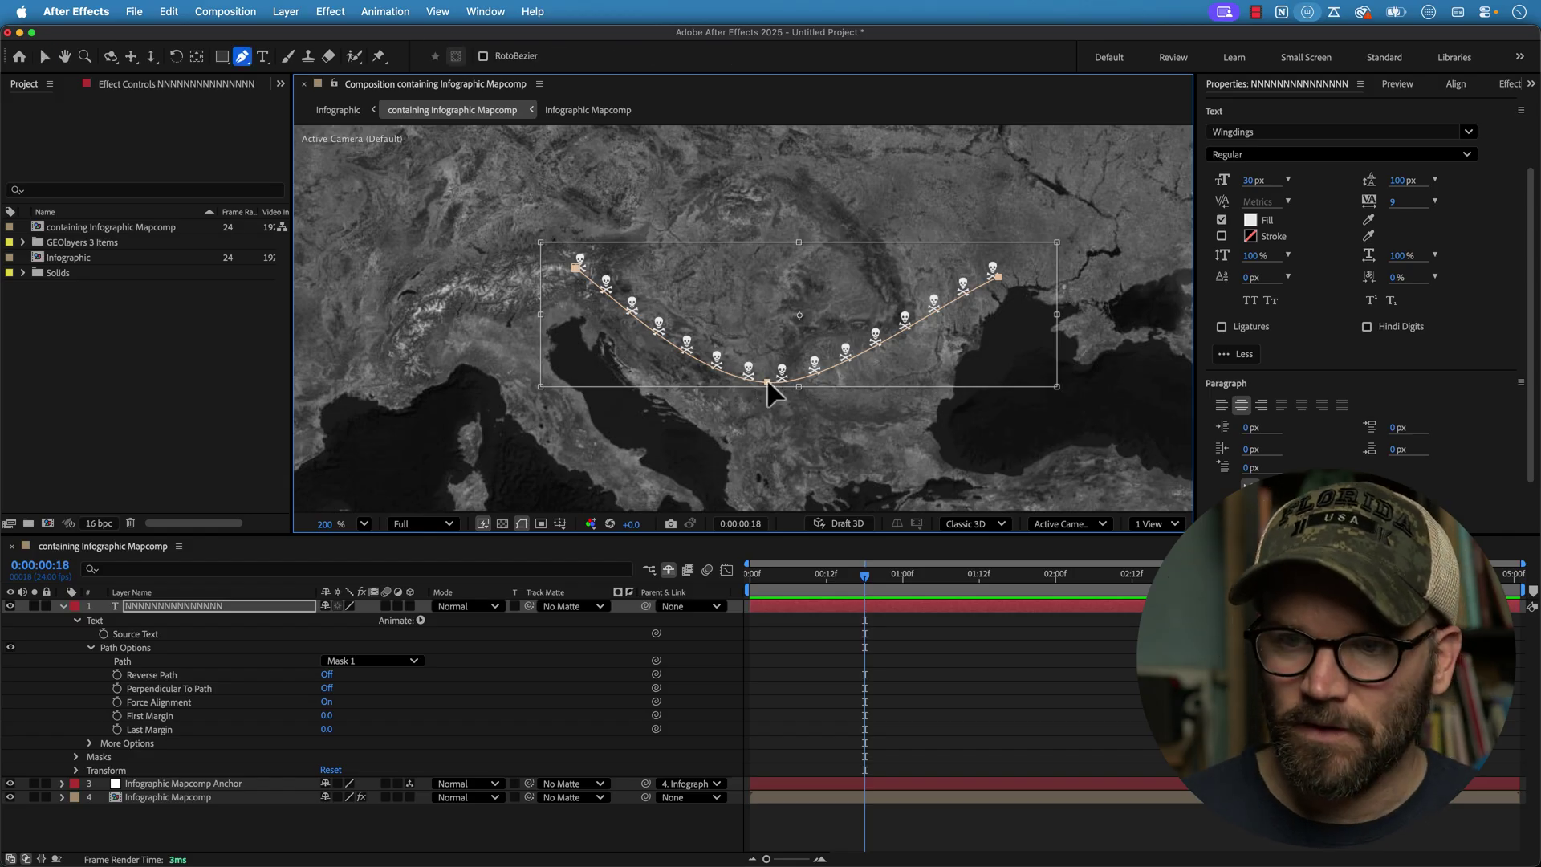
pyautogui.click(915, 664)
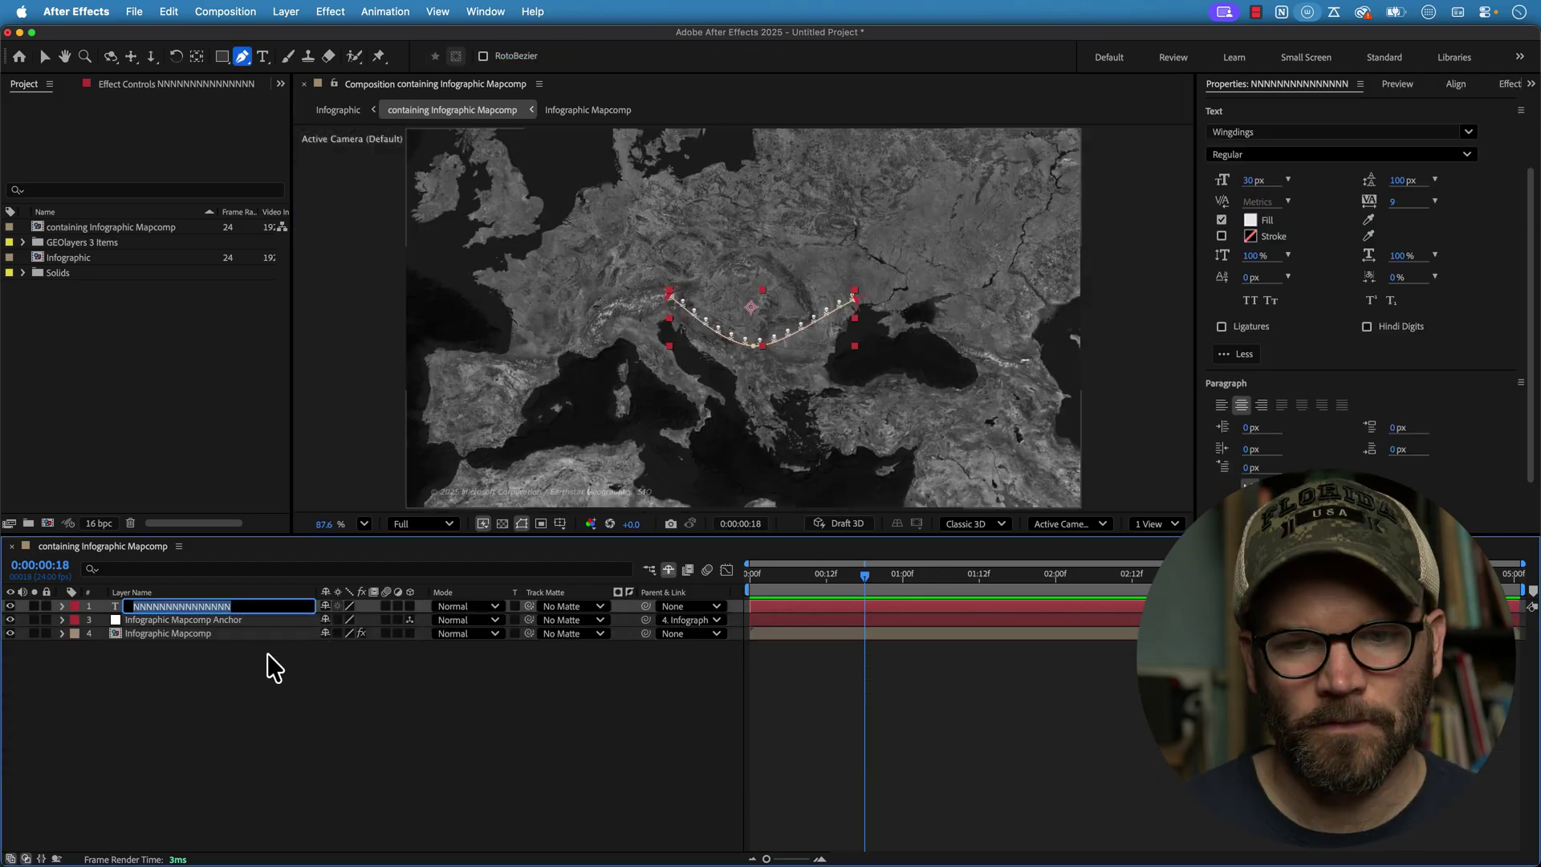
pyautogui.click(275, 668)
# Step: Rename the text layer 'Symbols on a Path', then delete it
pyautogui.click(208, 608)
pyautogui.press('Return')
pyautogui.write('Sy')
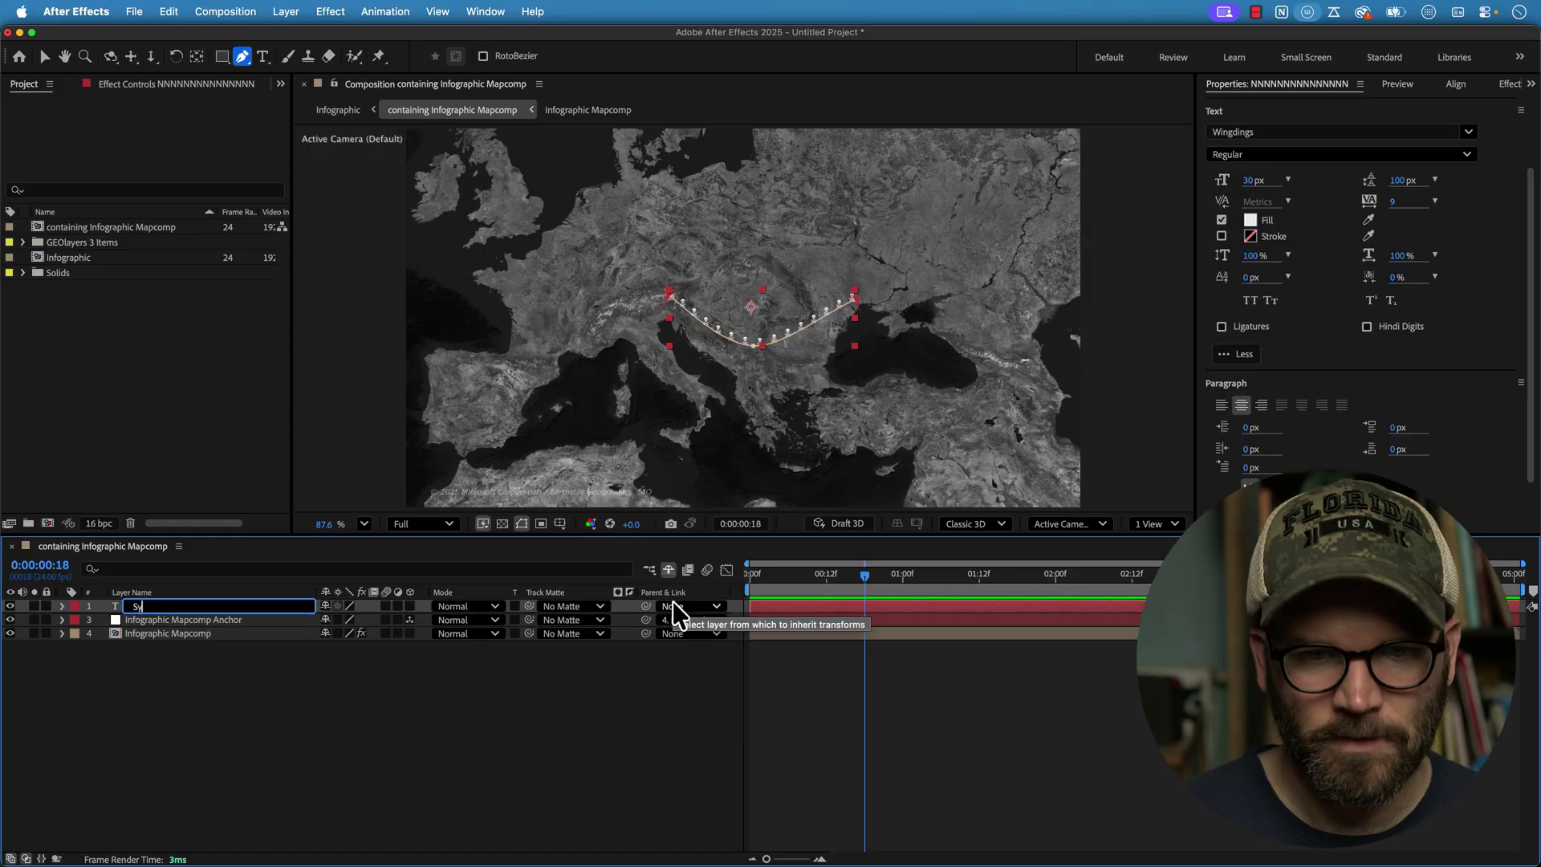
pyautogui.write('mbols on a Path')
pyautogui.press('Return')
pyautogui.press('Delete')
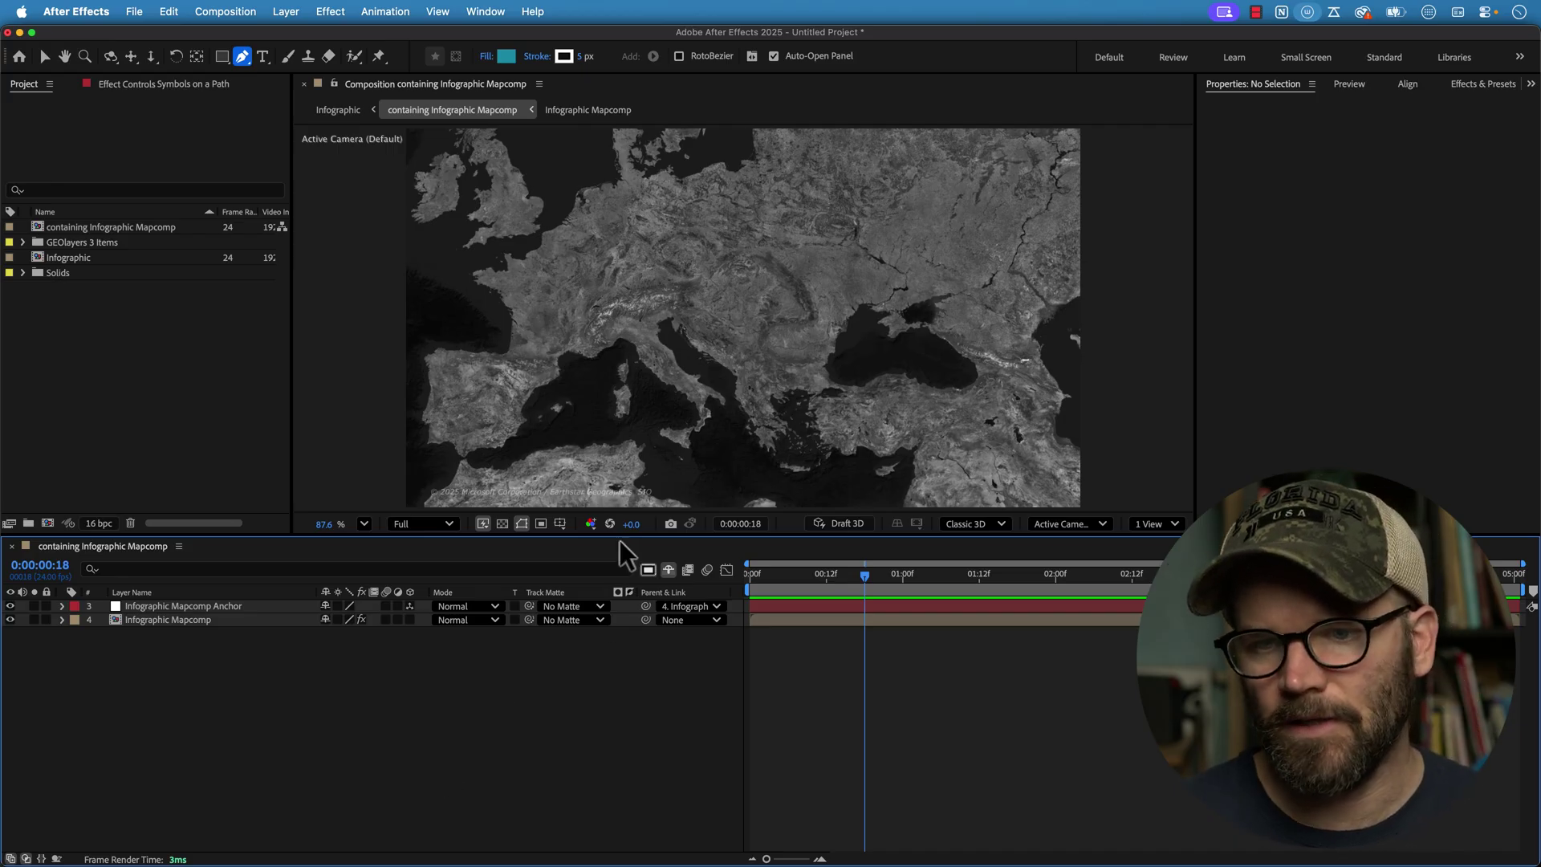
# Step: In Font Book, identify the NATOKit tank glyph as the digit four (U+0034)
pyautogui.moveTo(620, 535); pyautogui.dragTo(621, 604)
pyautogui.press('super+Tab')
pyautogui.press('super+Tab')
pyautogui.press('super+Tab')
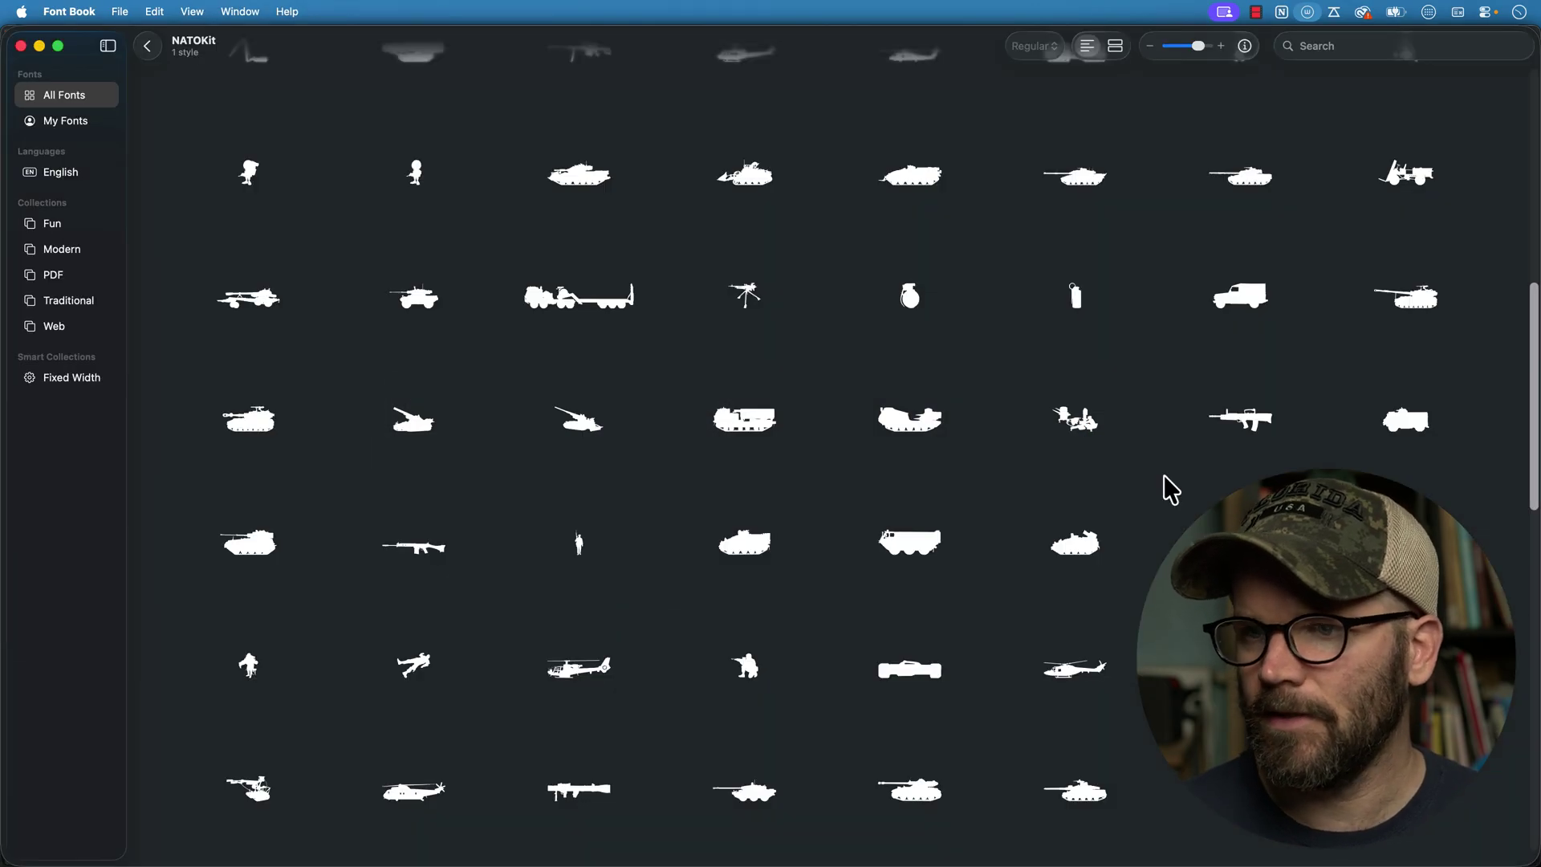
pyautogui.scroll(2, 1171, 489)
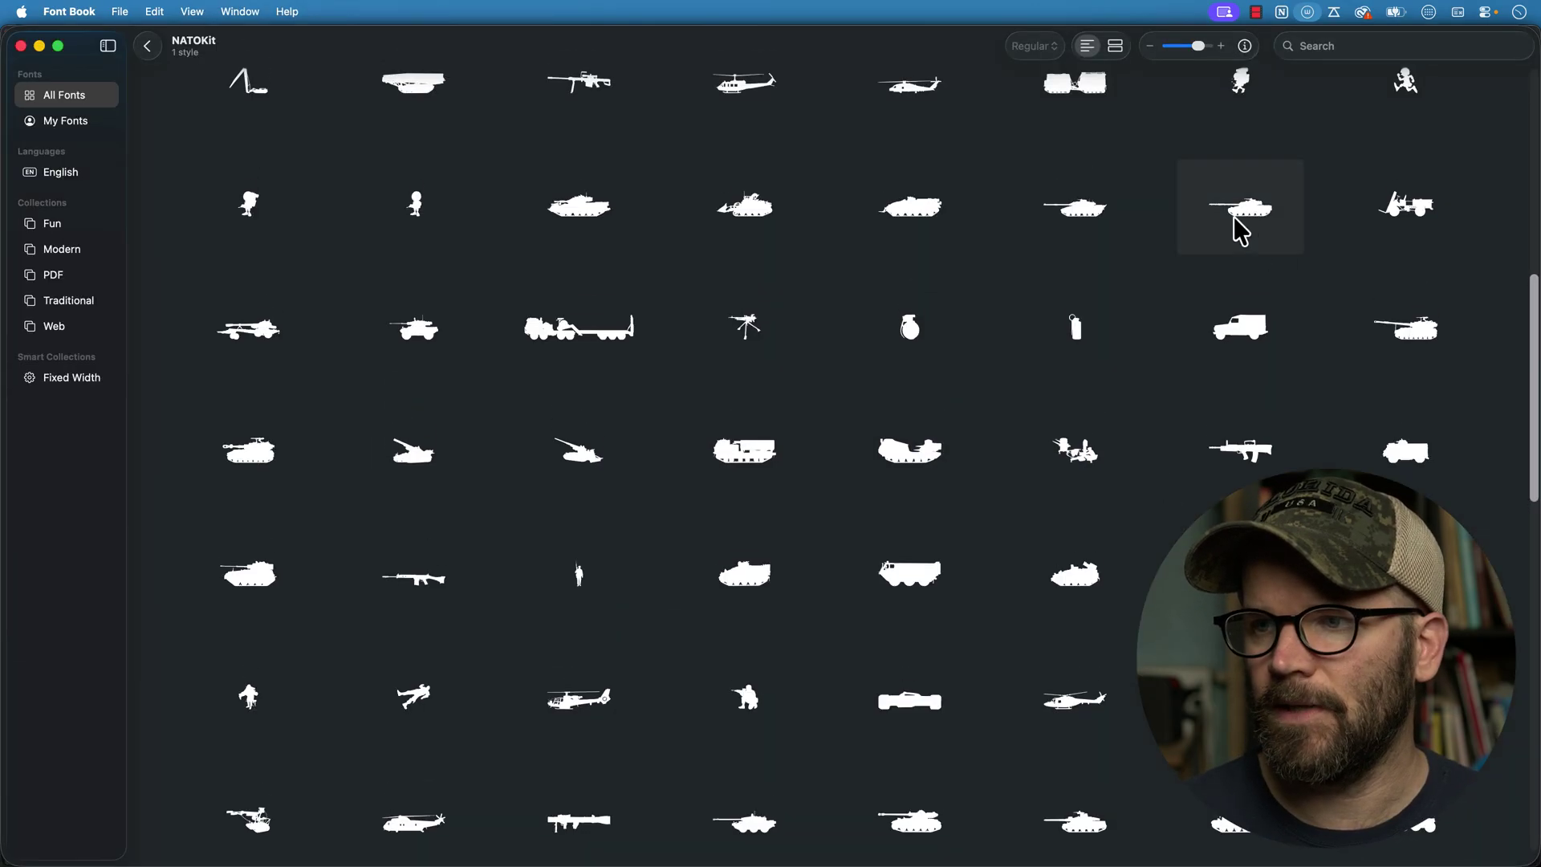
pyautogui.click(1097, 227)
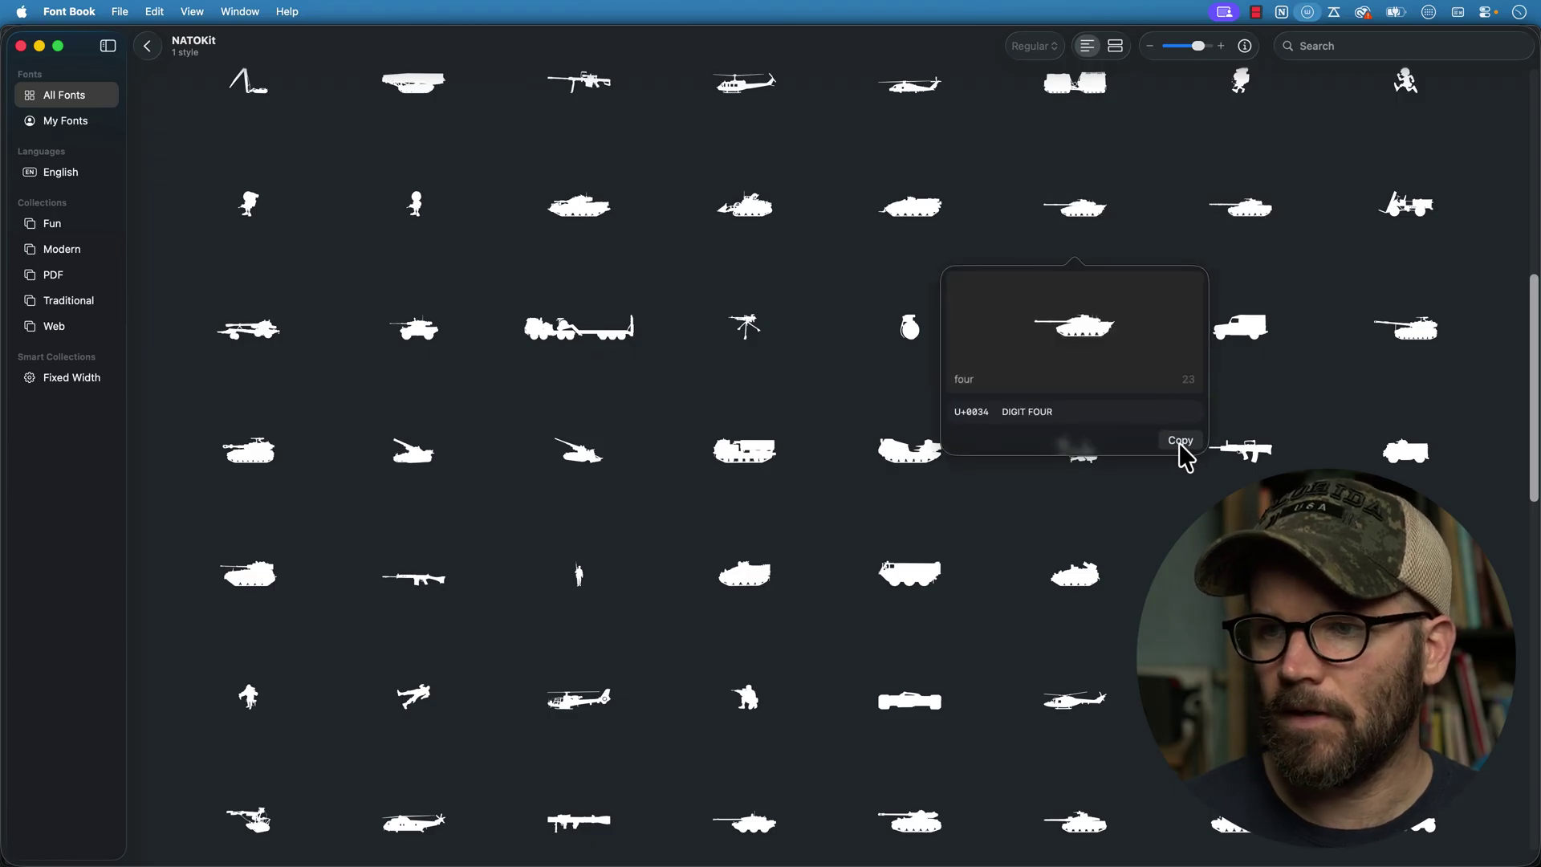
# Step: Add a text layer holding the tank character, set in NATOKit font at 186 px
pyautogui.press('super+Tab')
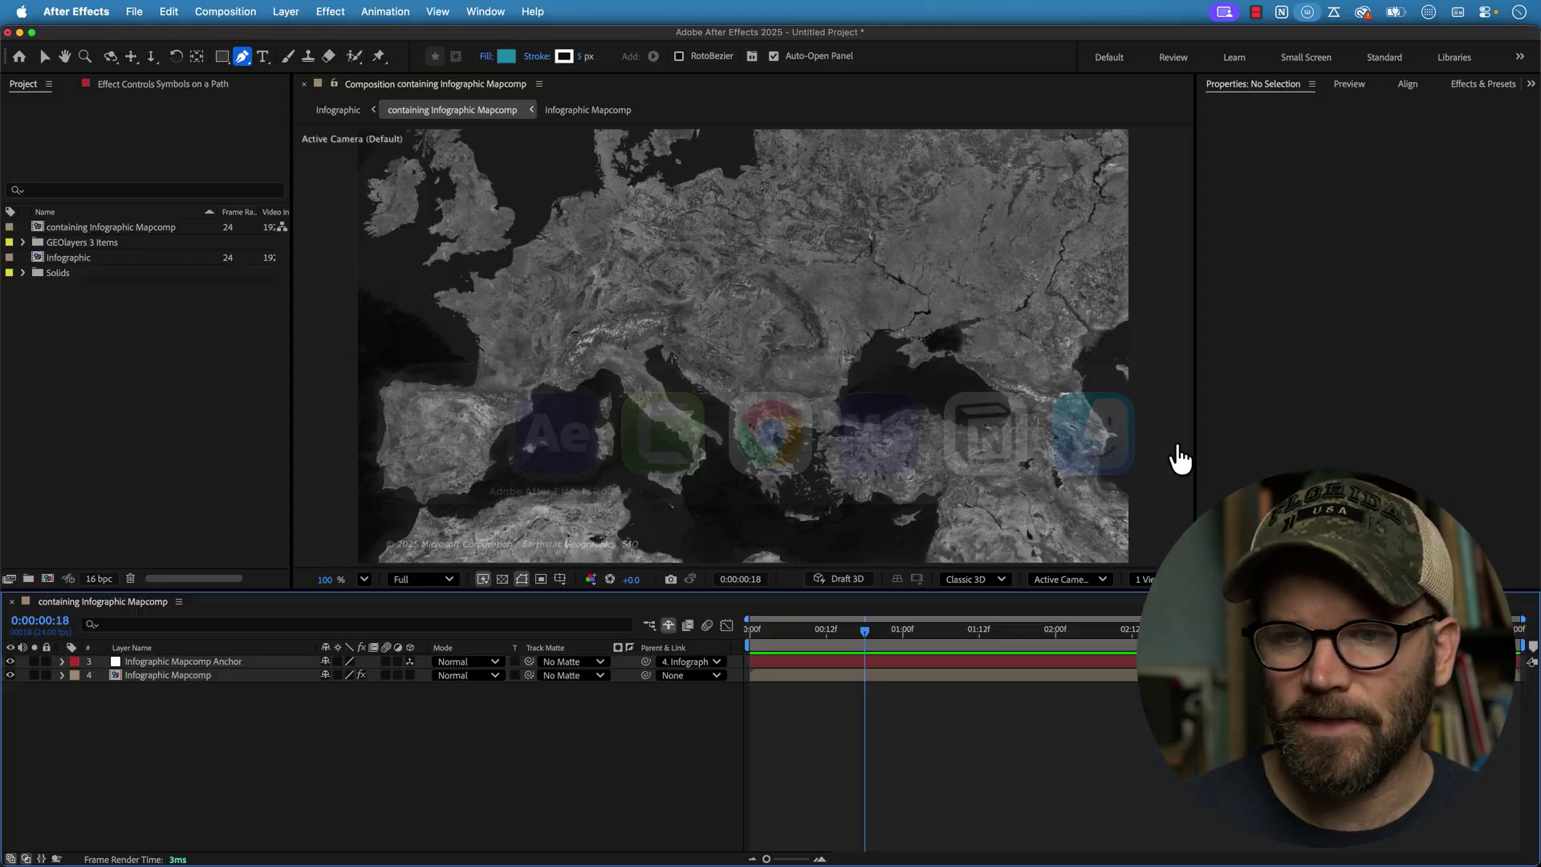
pyautogui.press('super+t')
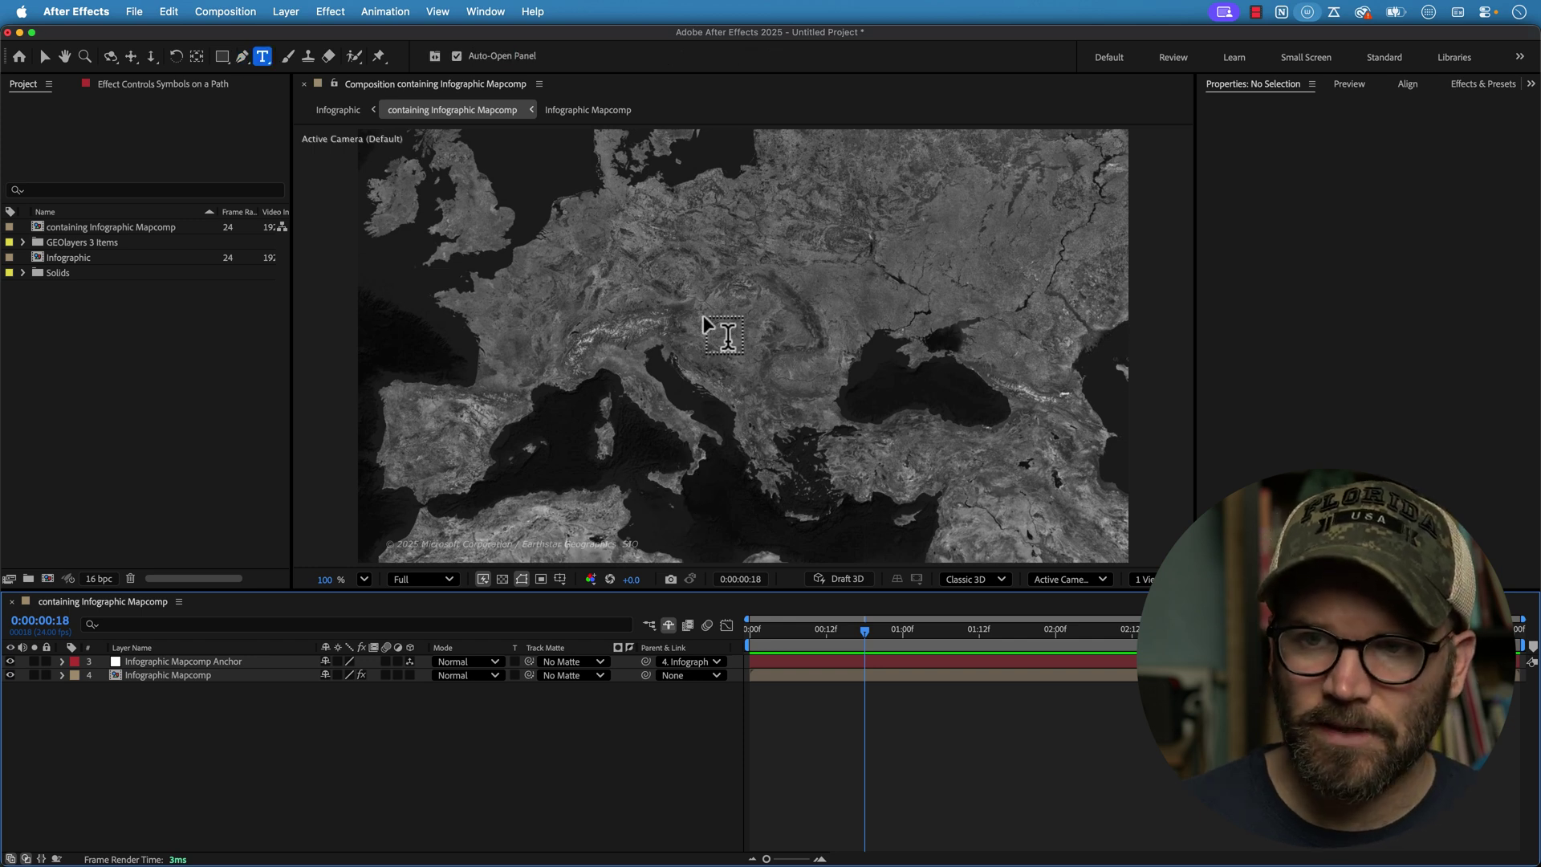
pyautogui.click(783, 265)
pyautogui.write('4')
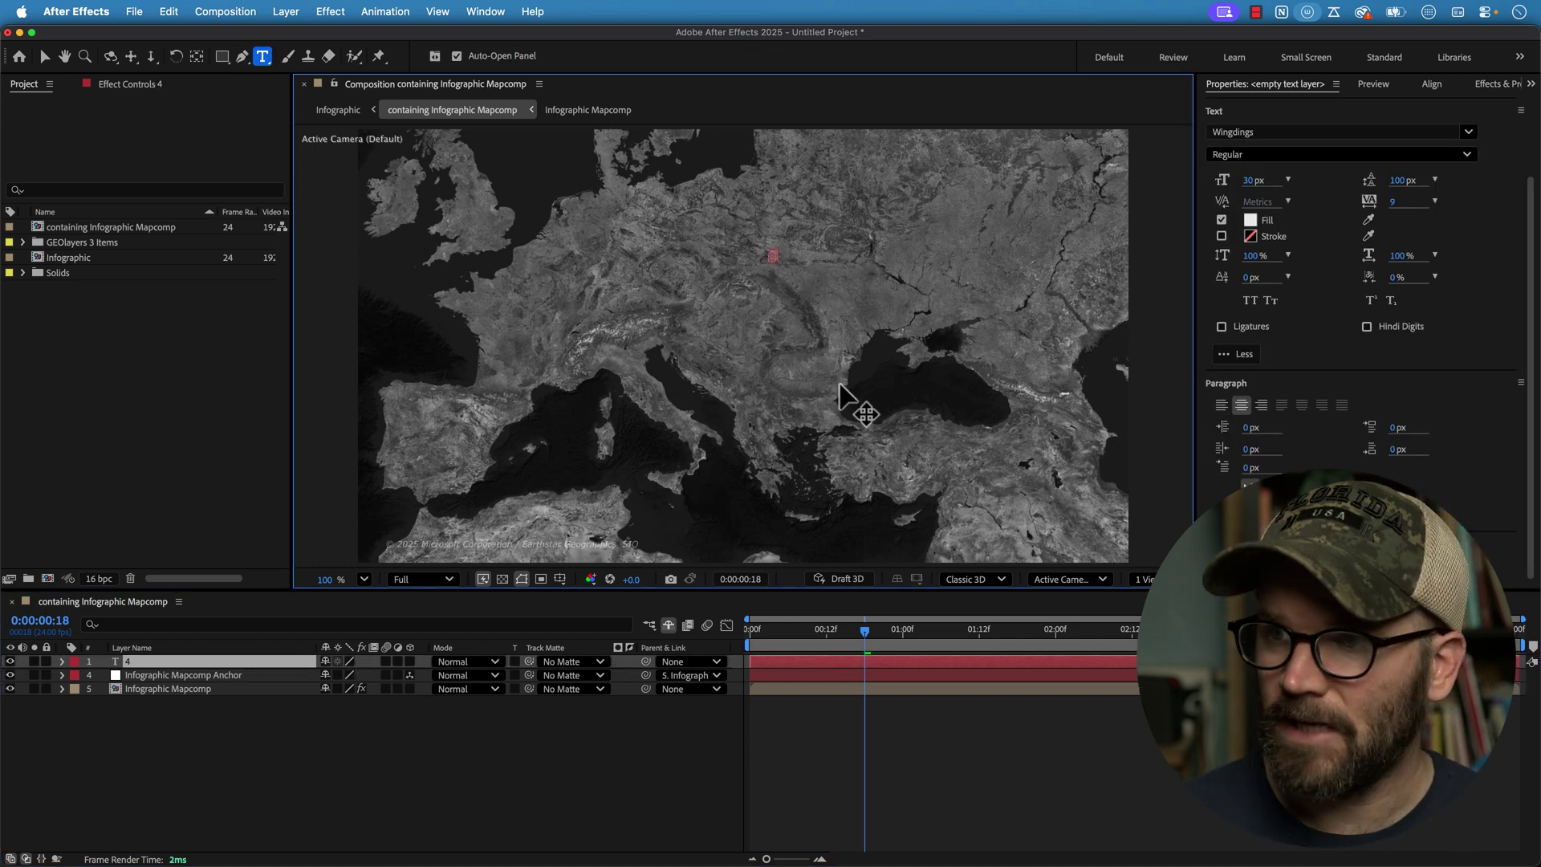
pyautogui.click(1246, 131)
pyautogui.write('natok')
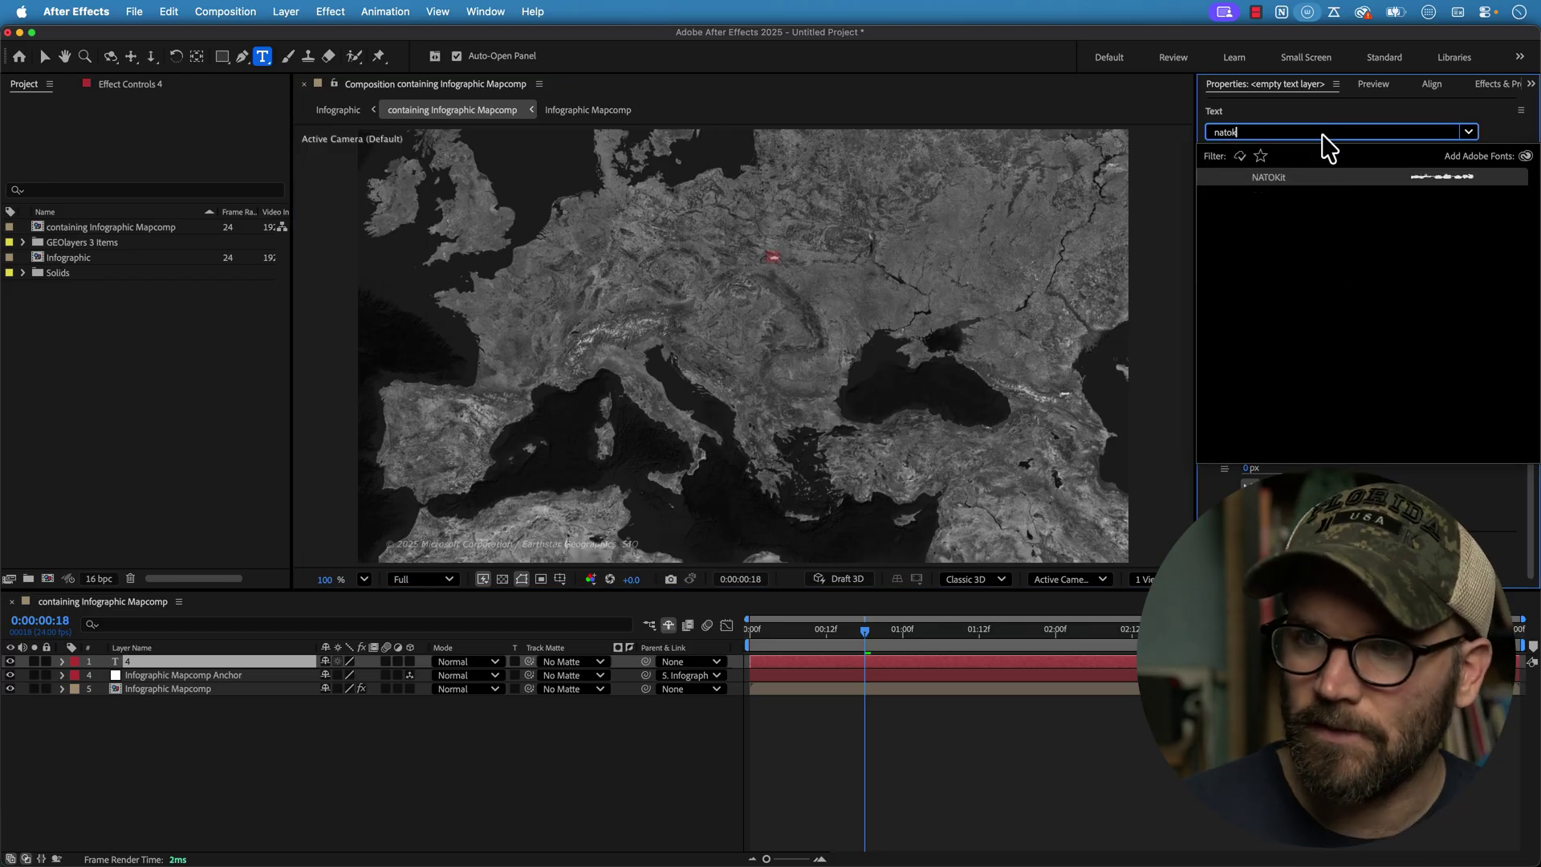
pyautogui.press('Return')
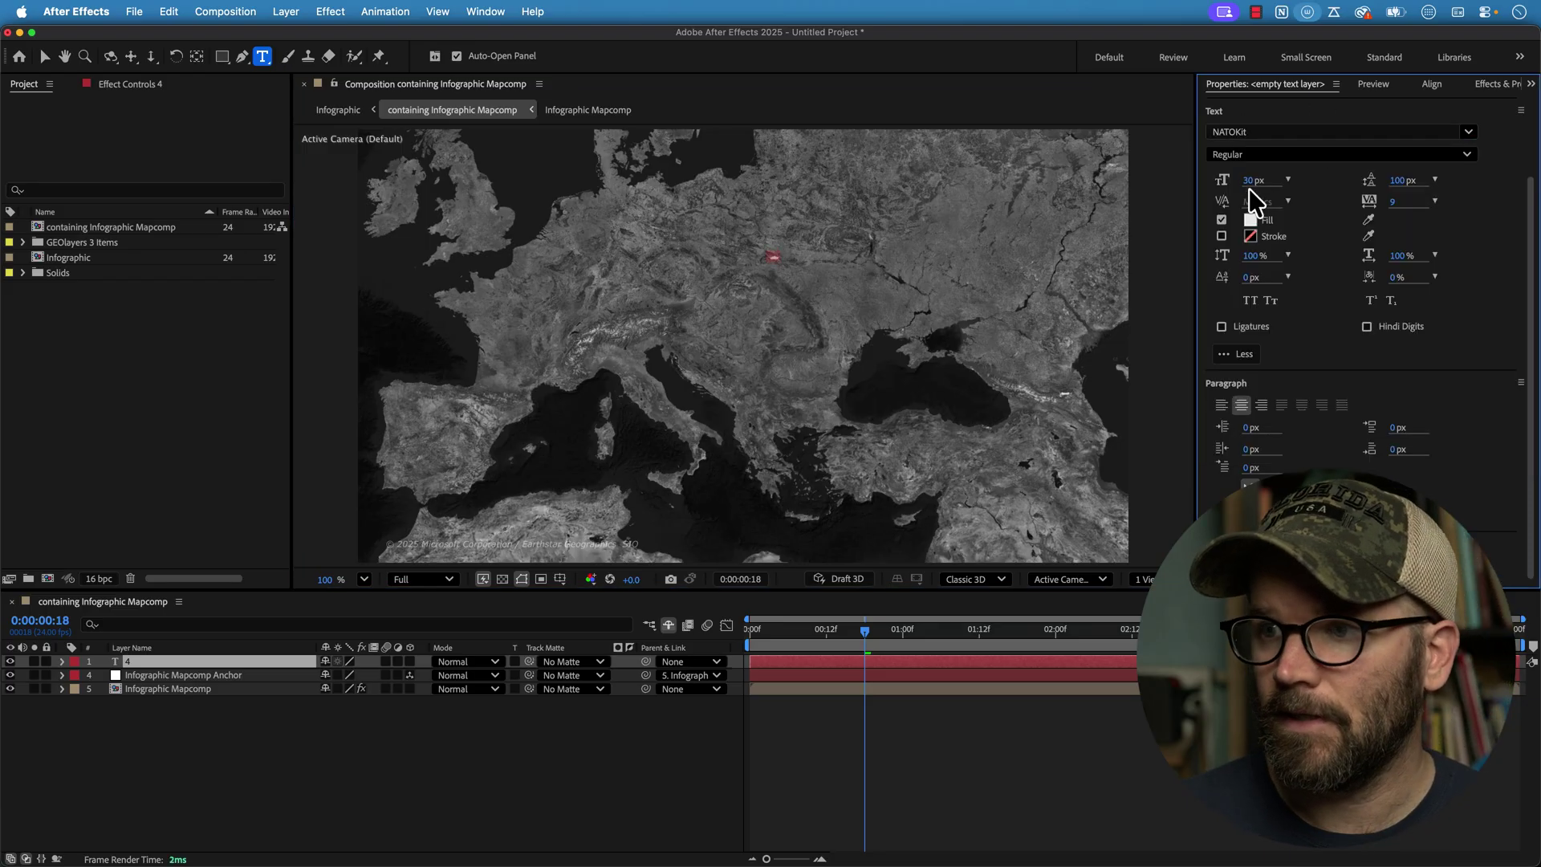
pyautogui.moveTo(1251, 181); pyautogui.dragTo(1374, 187)
# Step: Rename the text layer to 'Tank' and move the glyph east over eastern Europe
pyautogui.click(131, 702)
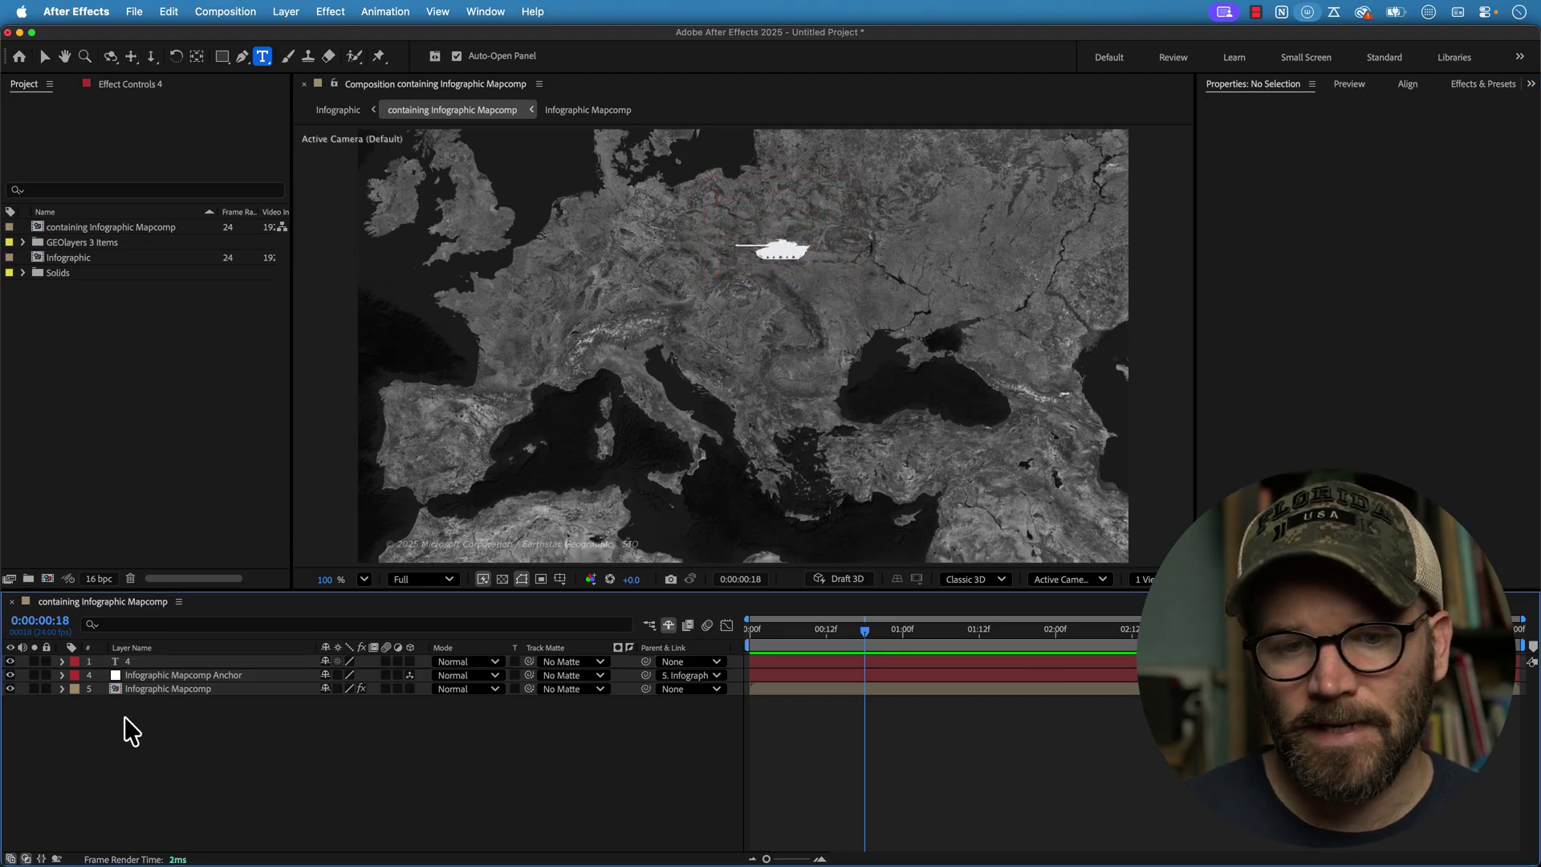
pyautogui.click(138, 663)
pyautogui.press('Return')
pyautogui.write('Tank')
pyautogui.press('Return')
pyautogui.press('v')
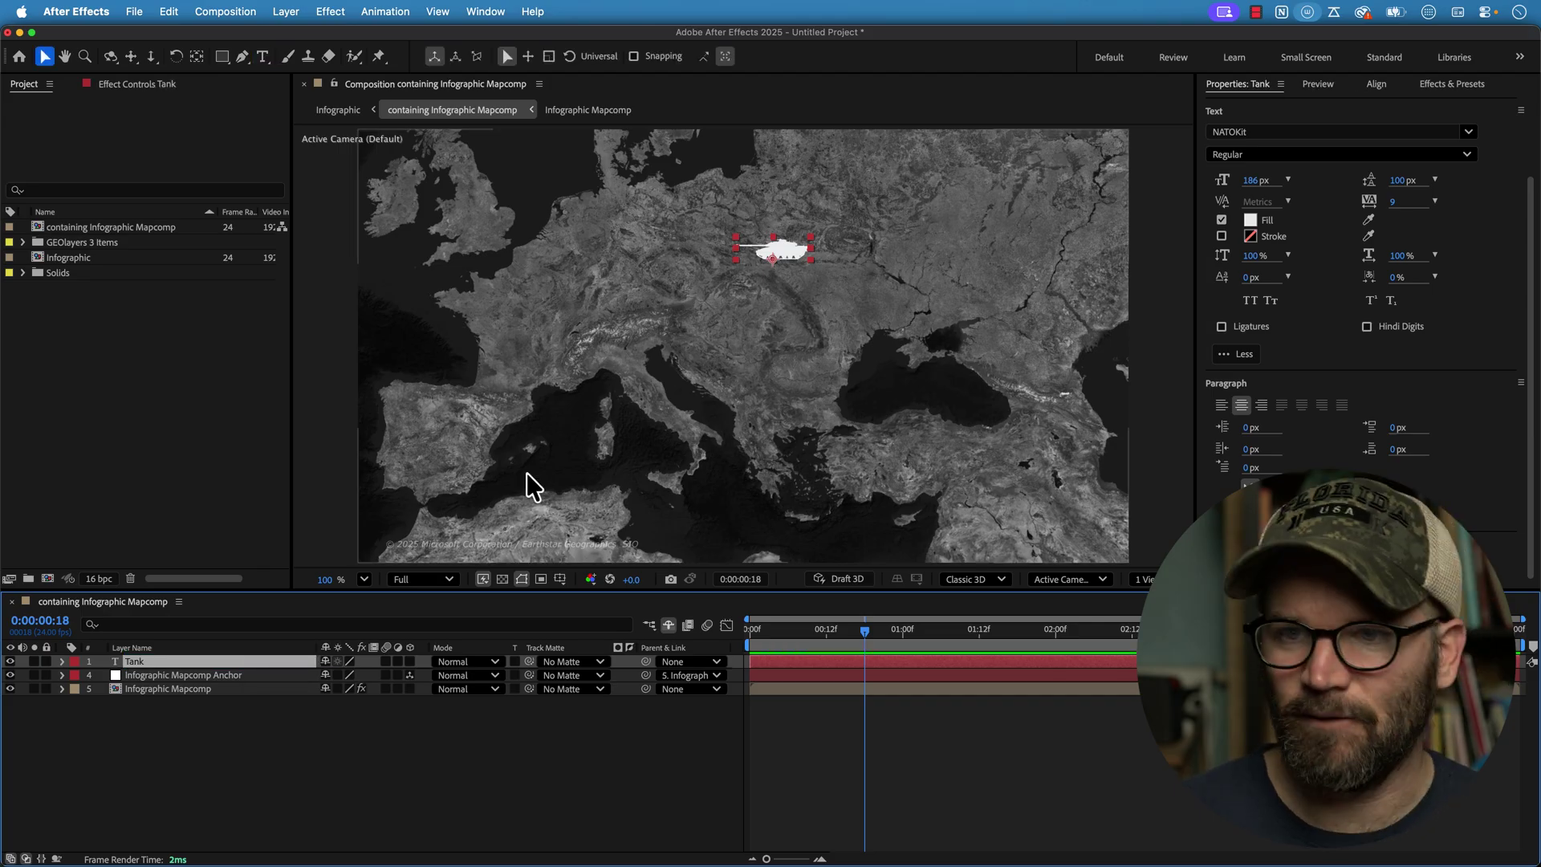
pyautogui.moveTo(796, 249); pyautogui.dragTo(1020, 261)
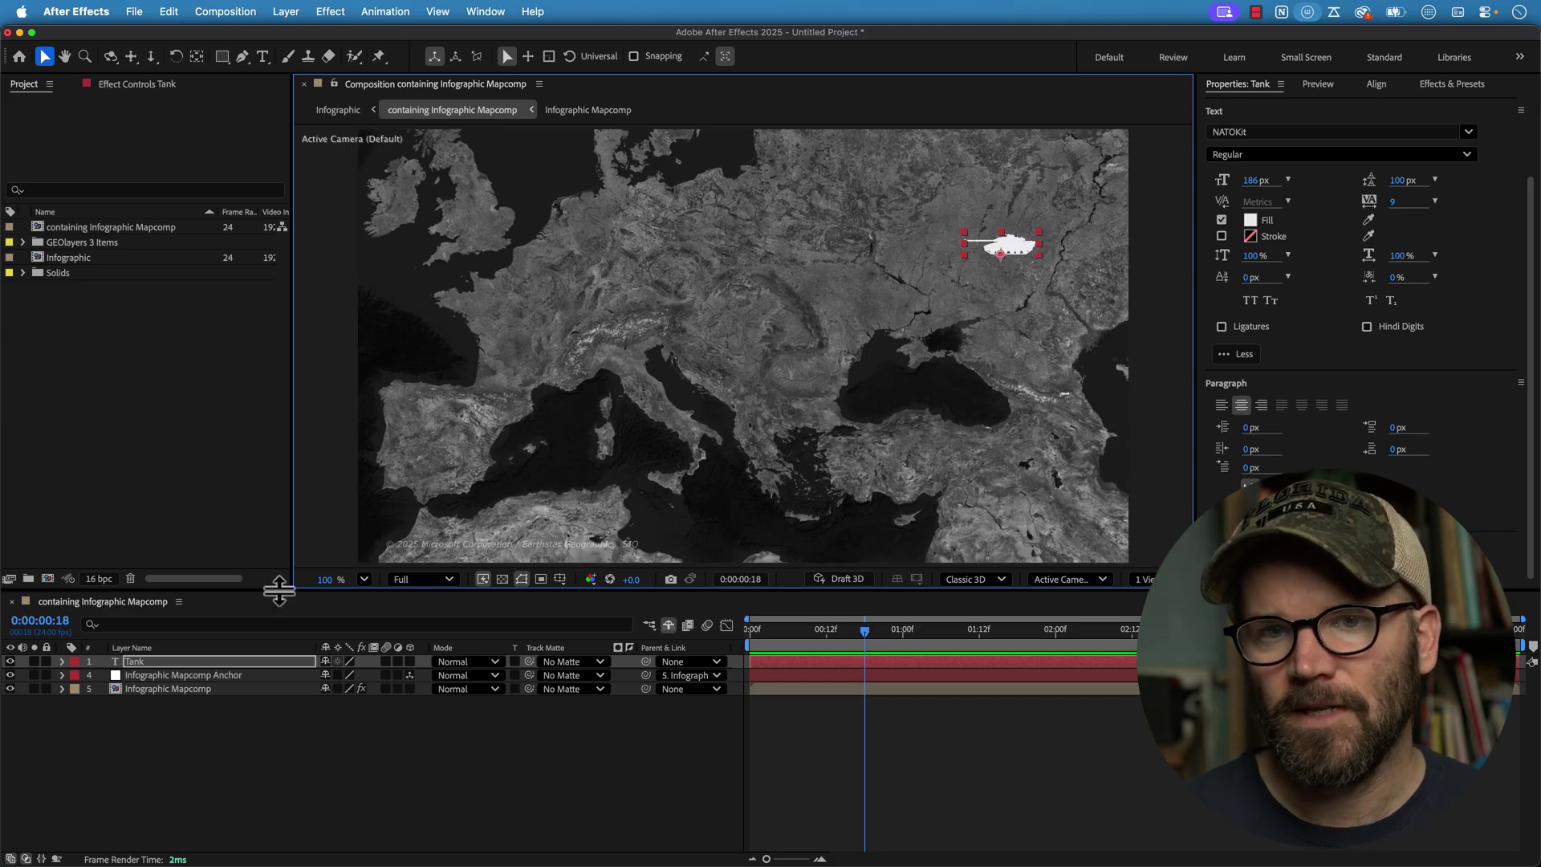
# Step: Use the Pen tool to draw a three-point curved mask from beside the tank westward, then reshape the middle curve
pyautogui.click(241, 57)
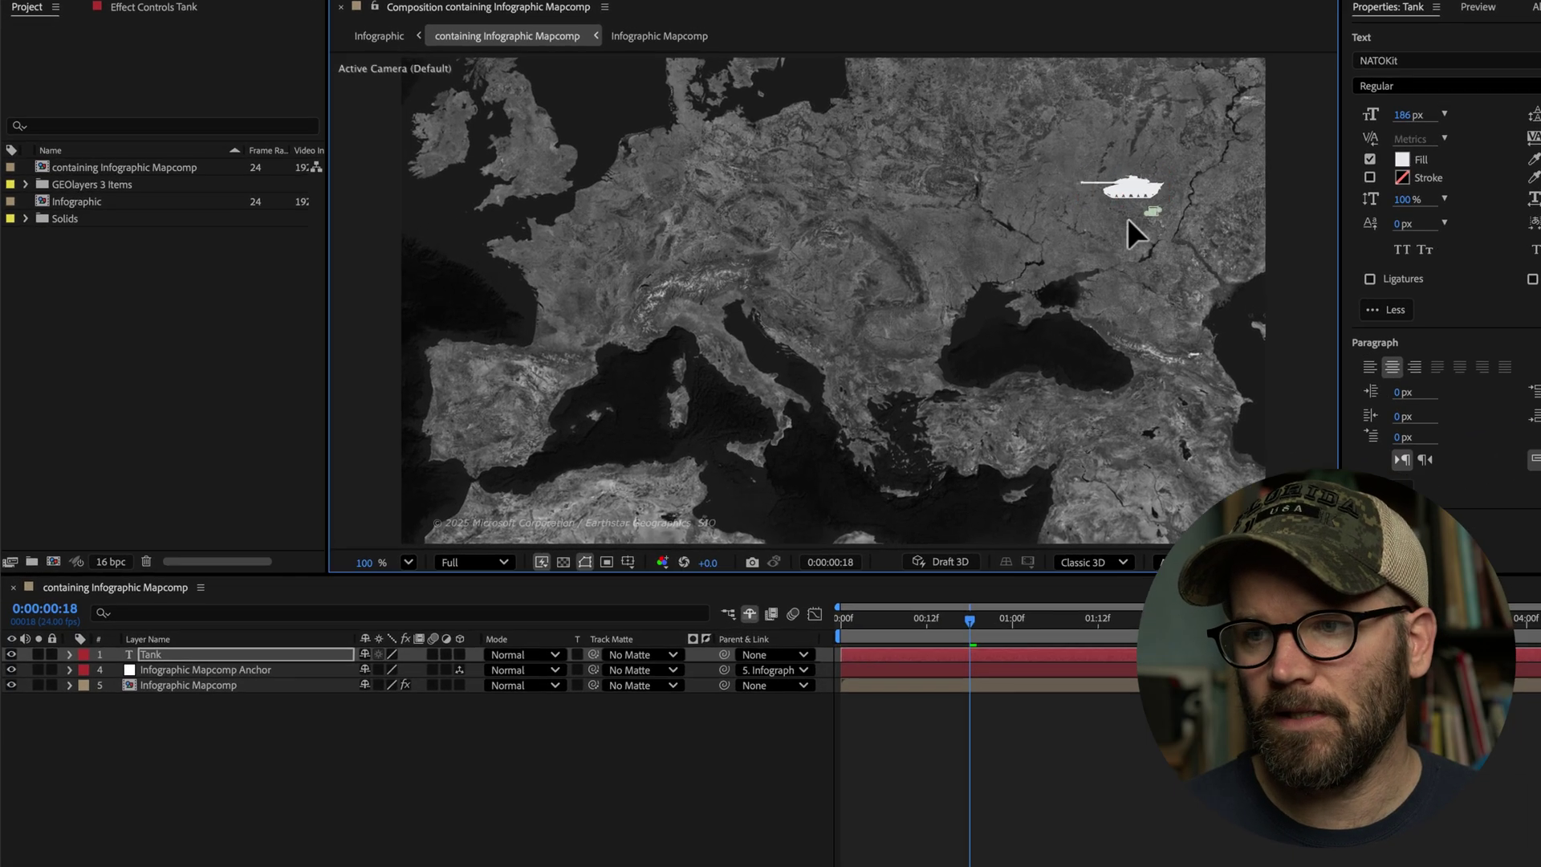
pyautogui.moveTo(1028, 266); pyautogui.dragTo(982, 276)
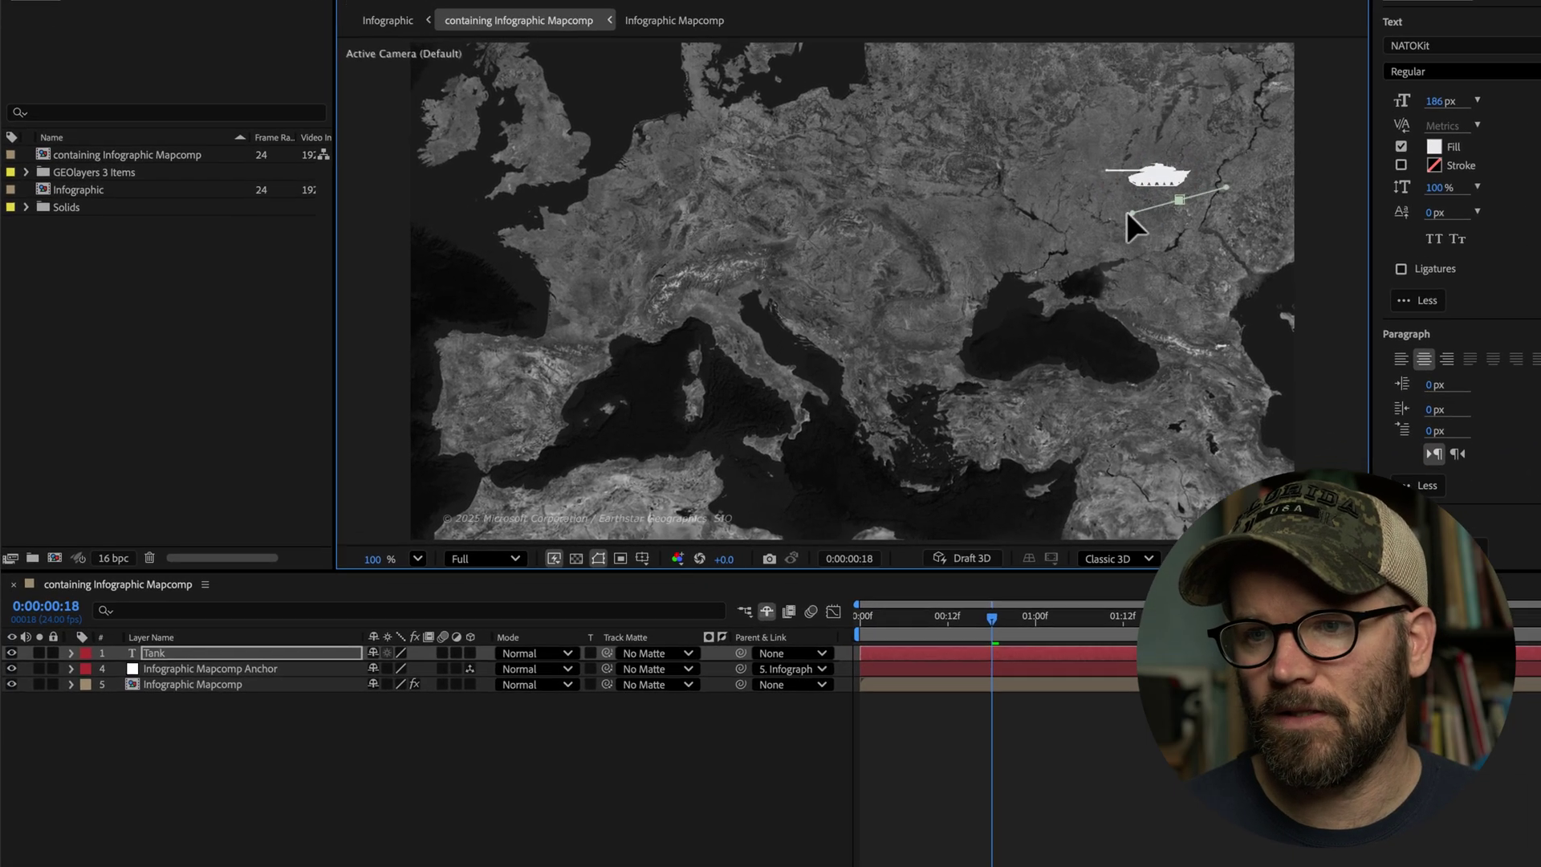
pyautogui.click(966, 238)
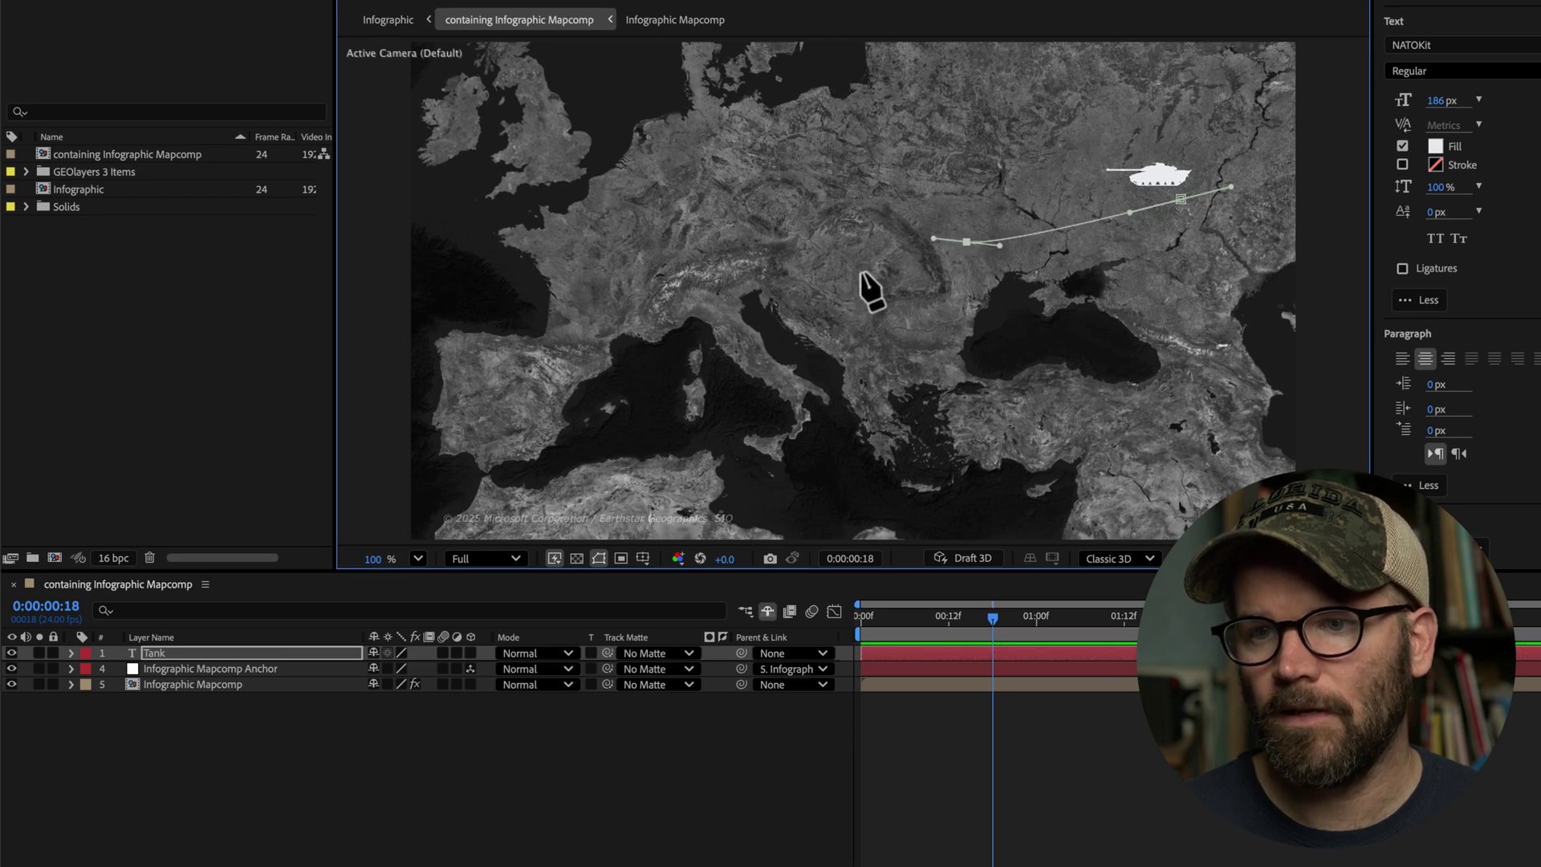
pyautogui.moveTo(799, 273); pyautogui.dragTo(725, 173)
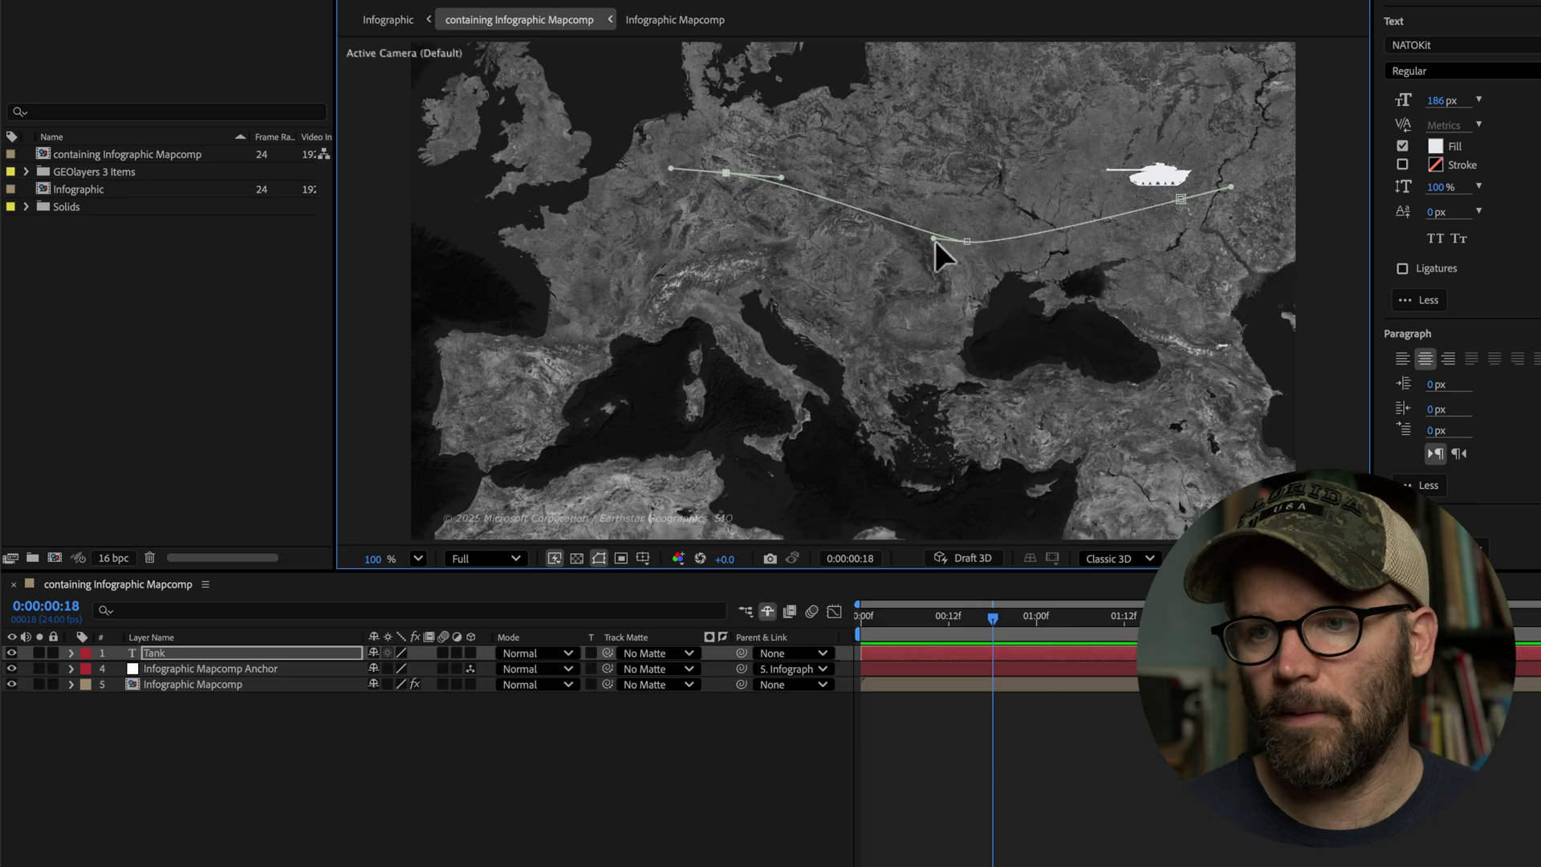
pyautogui.moveTo(935, 238); pyautogui.dragTo(833, 251)
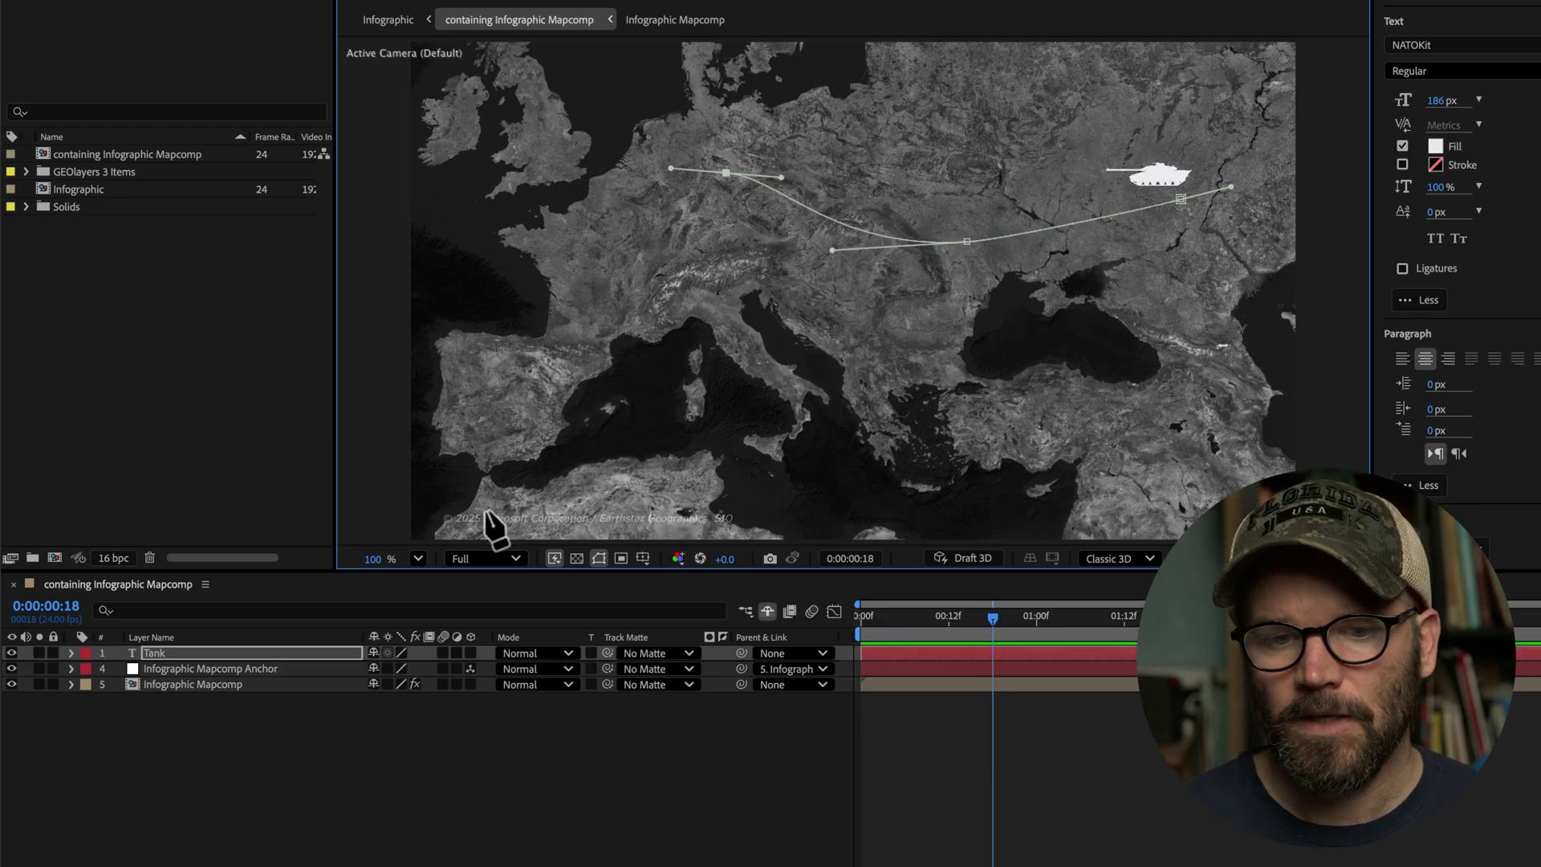
# Step: Set the Tank text's Path Options path to Mask 1
pyautogui.click(71, 652)
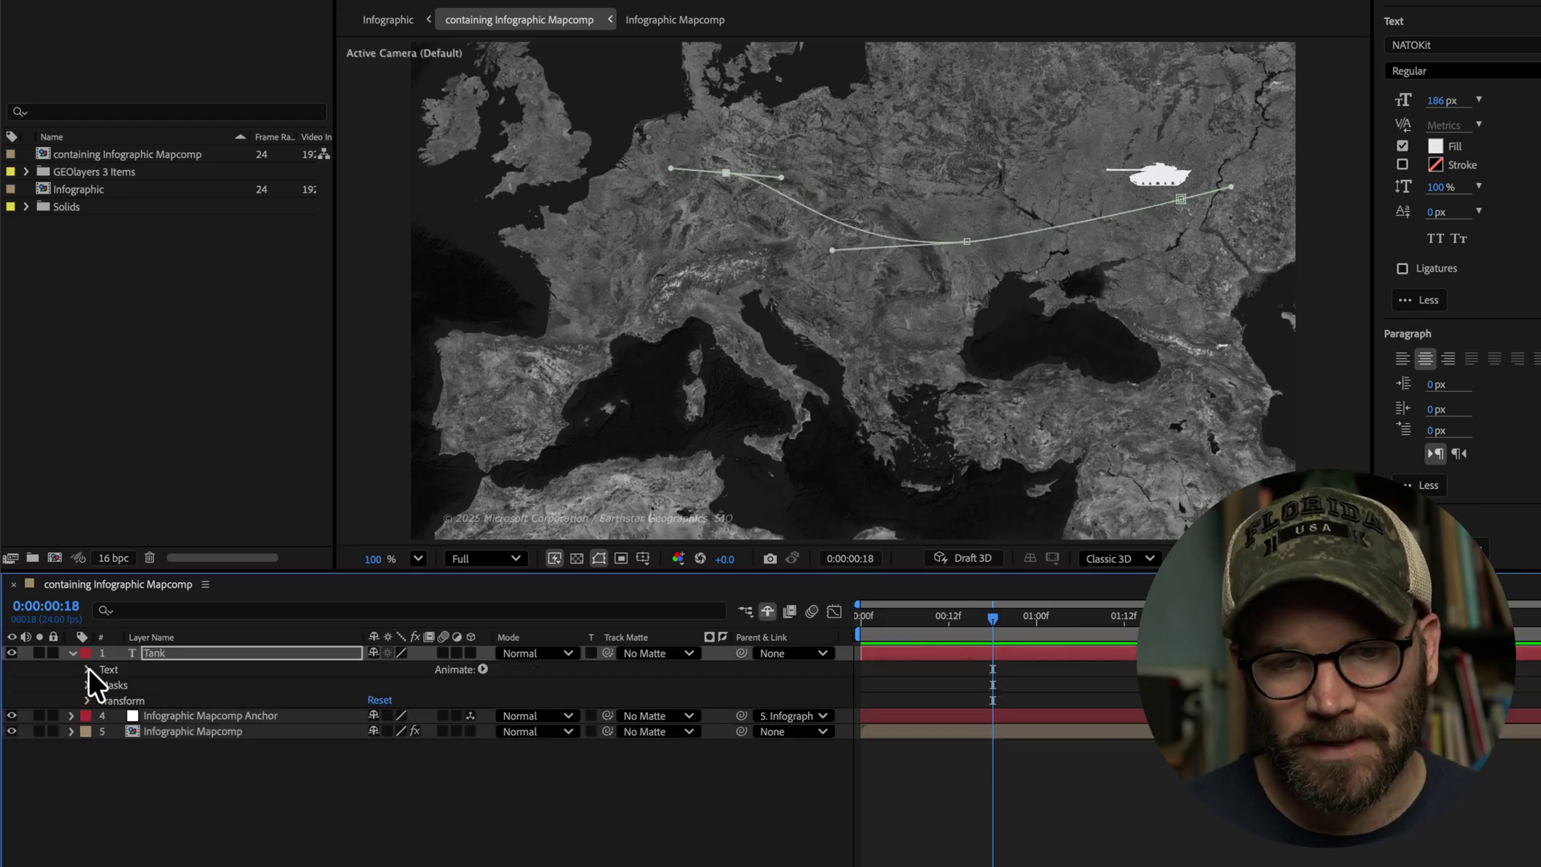
pyautogui.click(88, 668)
pyautogui.click(104, 700)
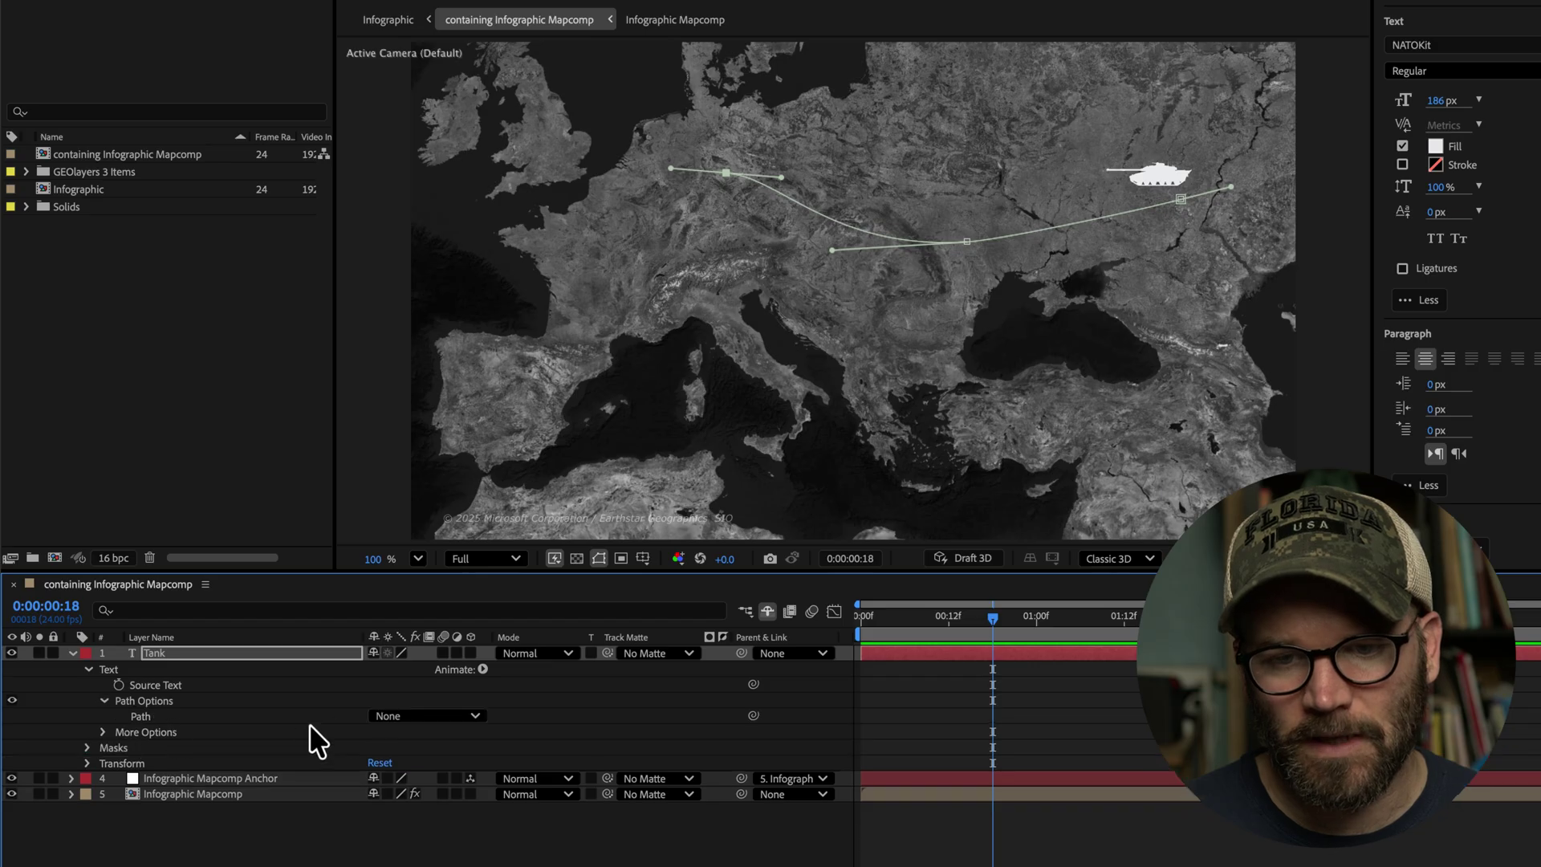
pyautogui.click(377, 717)
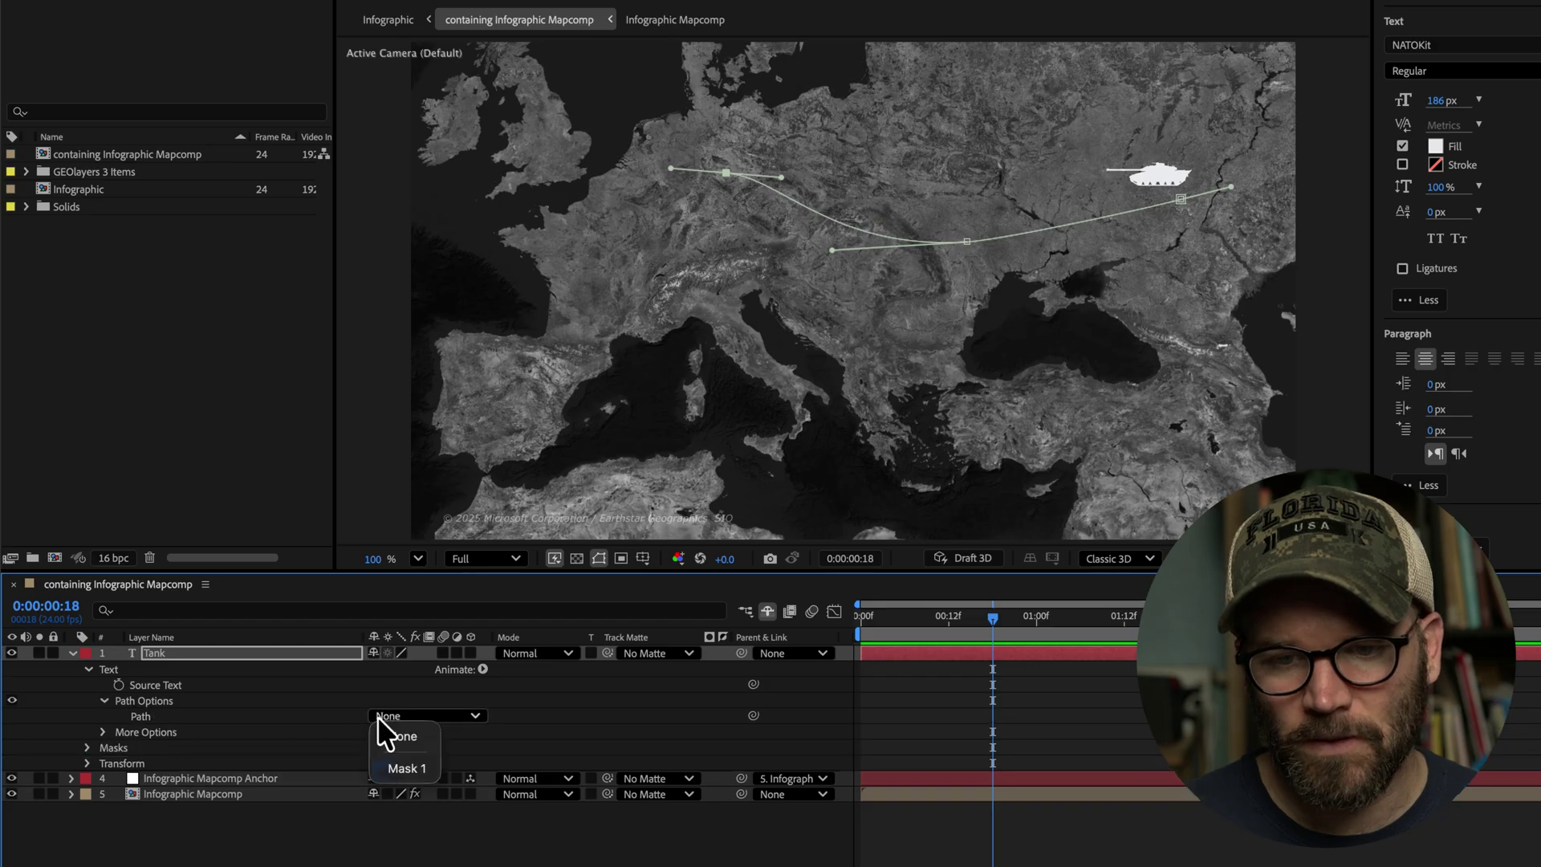
pyautogui.click(414, 767)
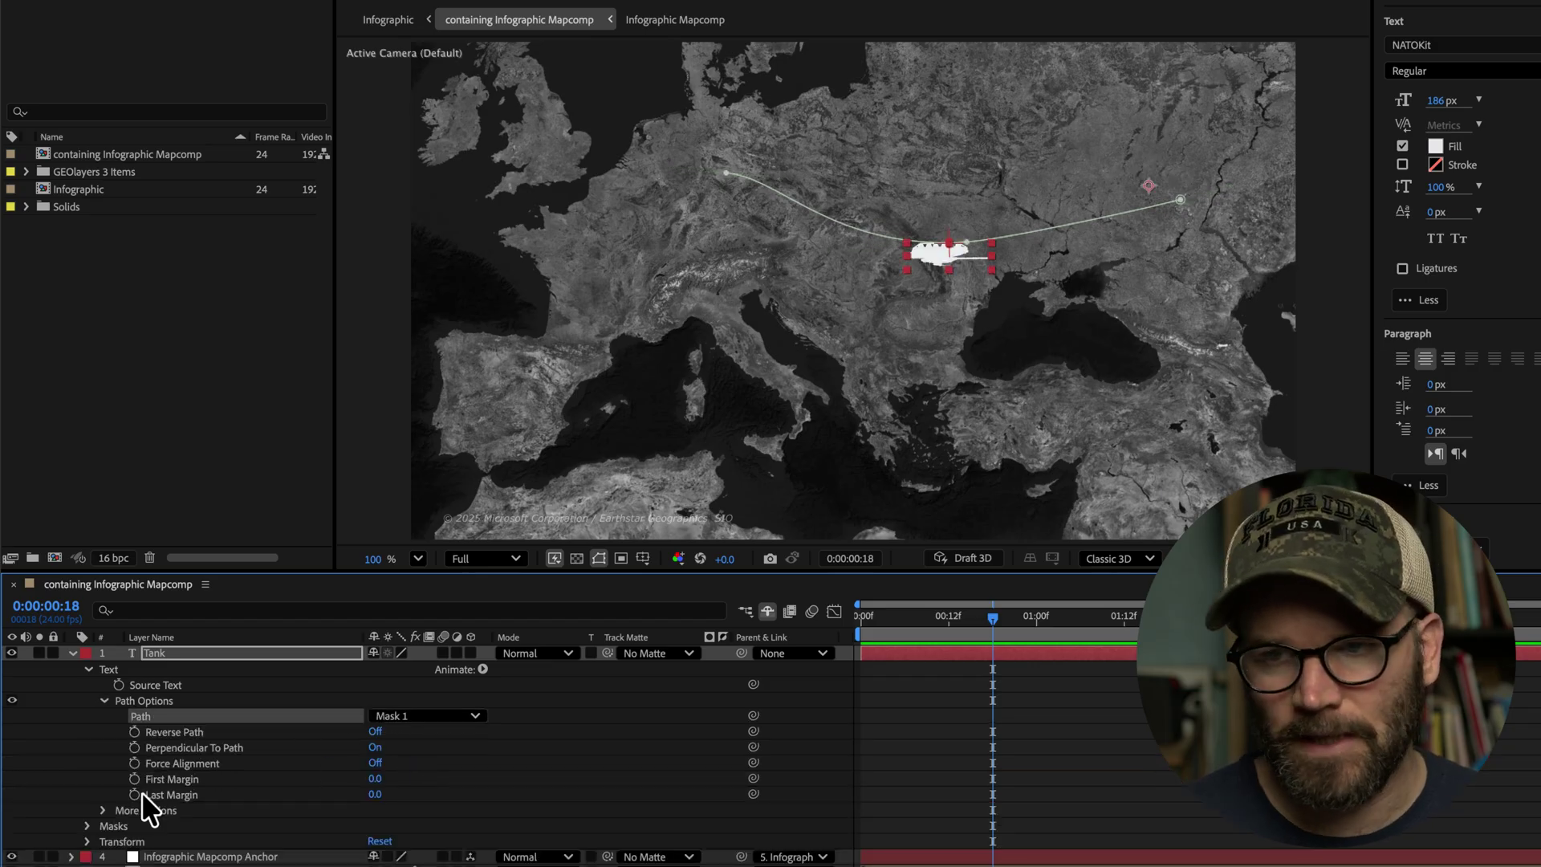
pyautogui.click(1048, 764)
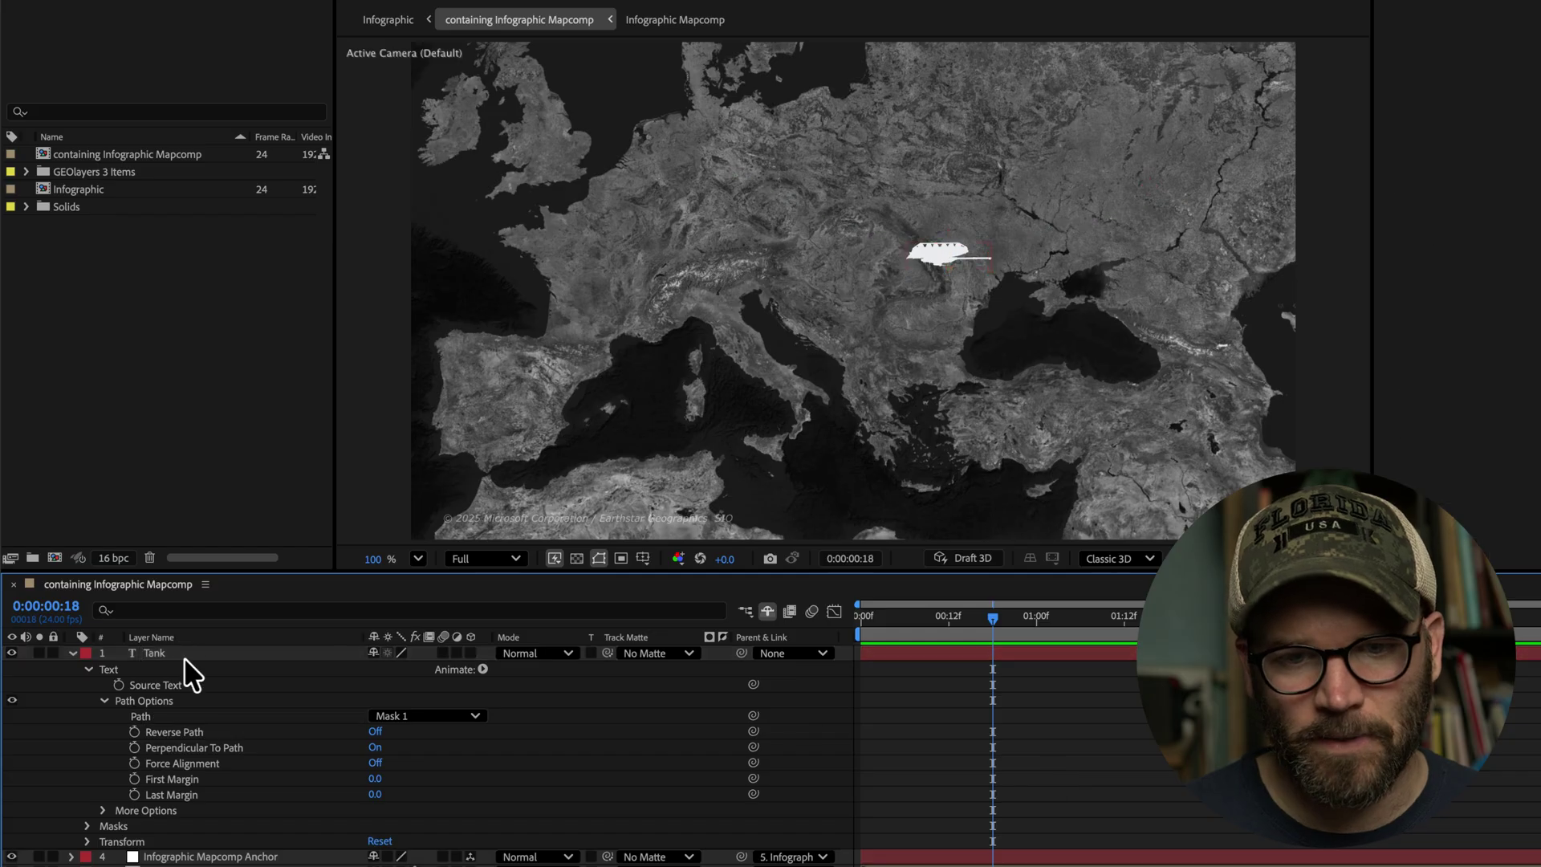
# Step: Turn Reverse Path on so the tank sits upright on the curve
pyautogui.click(374, 732)
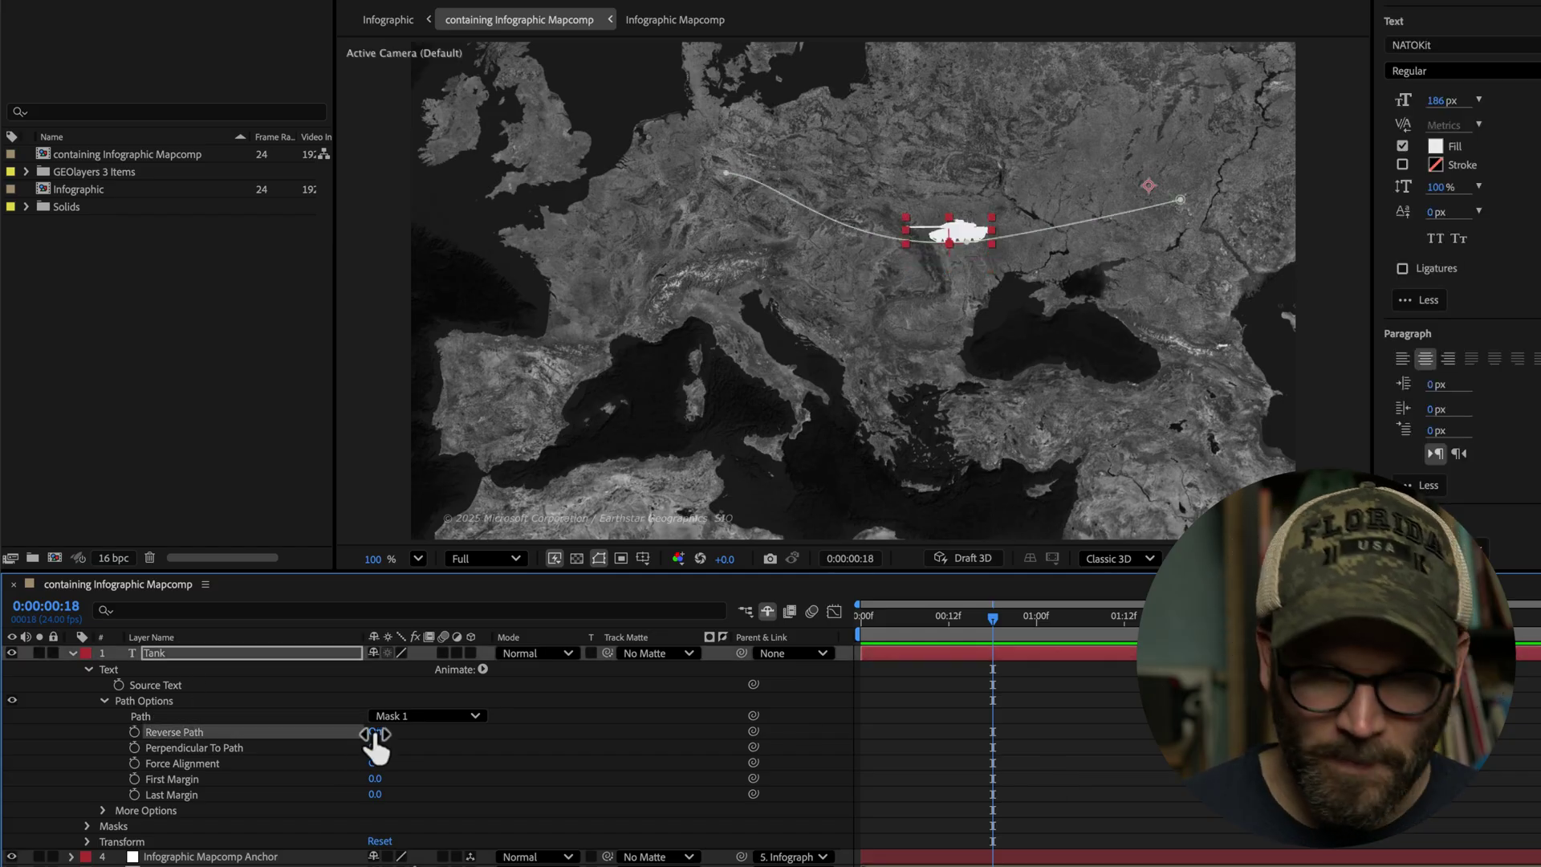
pyautogui.click(1142, 779)
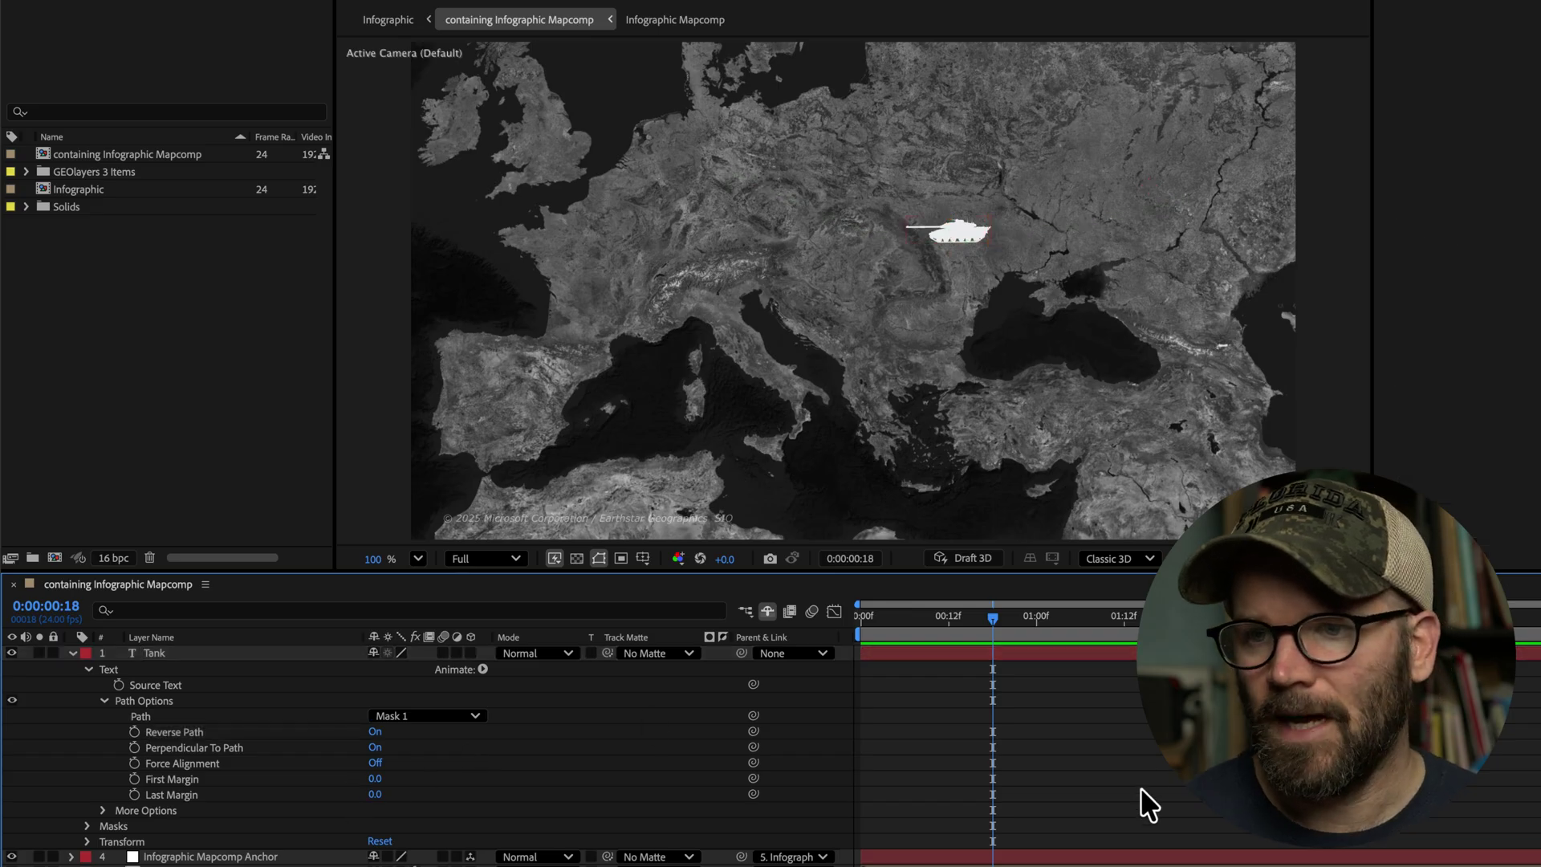
pyautogui.click(207, 654)
# Step: Bow the mask path northward and reshape its curve, toggling Perpendicular To Path off and back on
pyautogui.moveTo(965, 239); pyautogui.dragTo(1048, 170)
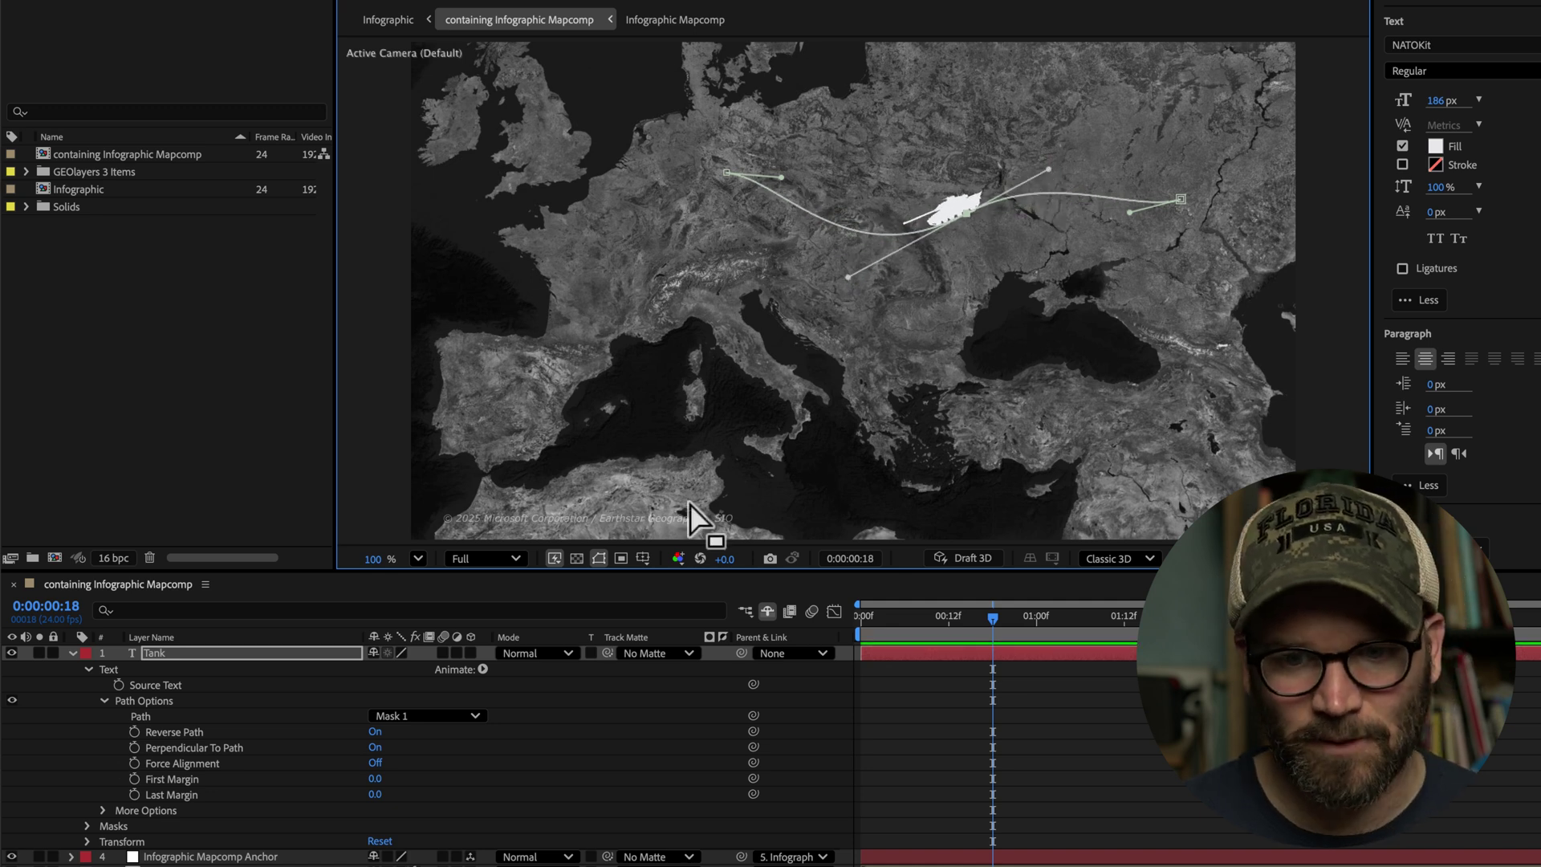
pyautogui.click(375, 746)
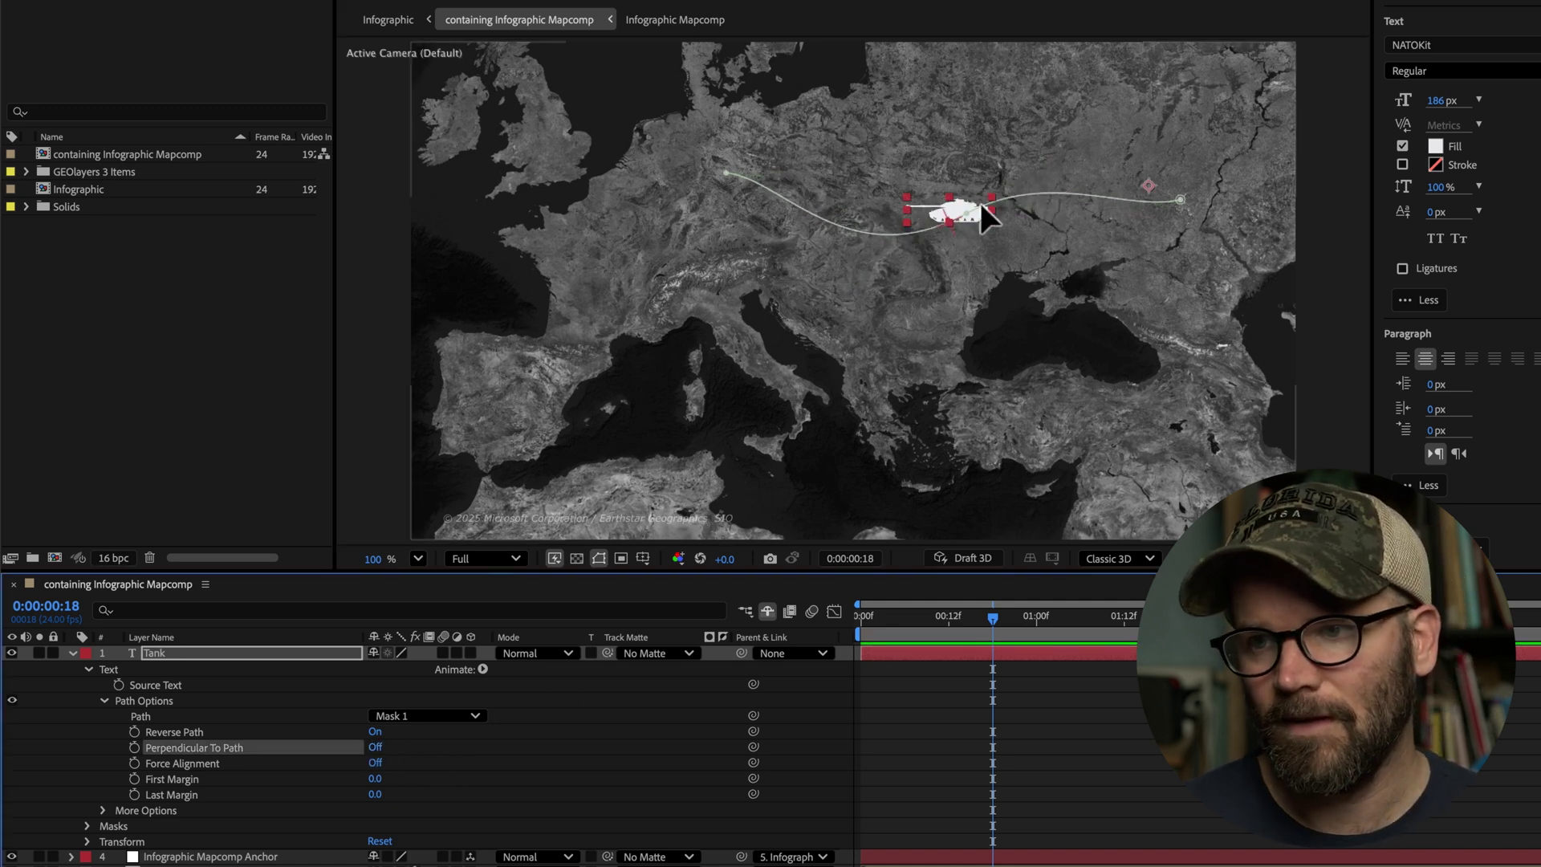
pyautogui.click(1181, 198)
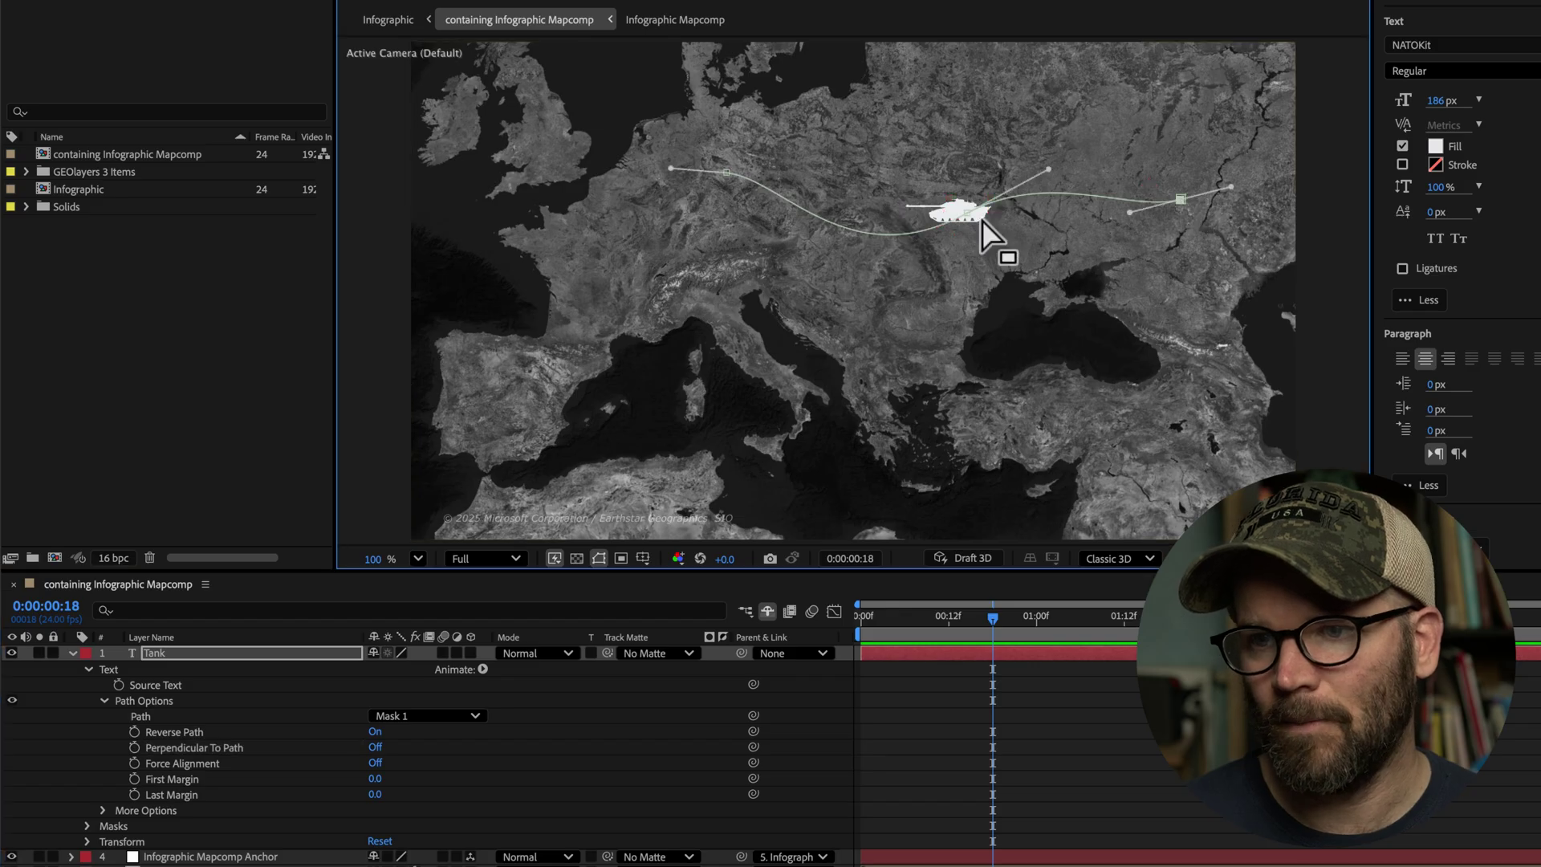
pyautogui.moveTo(1047, 171); pyautogui.dragTo(1056, 233)
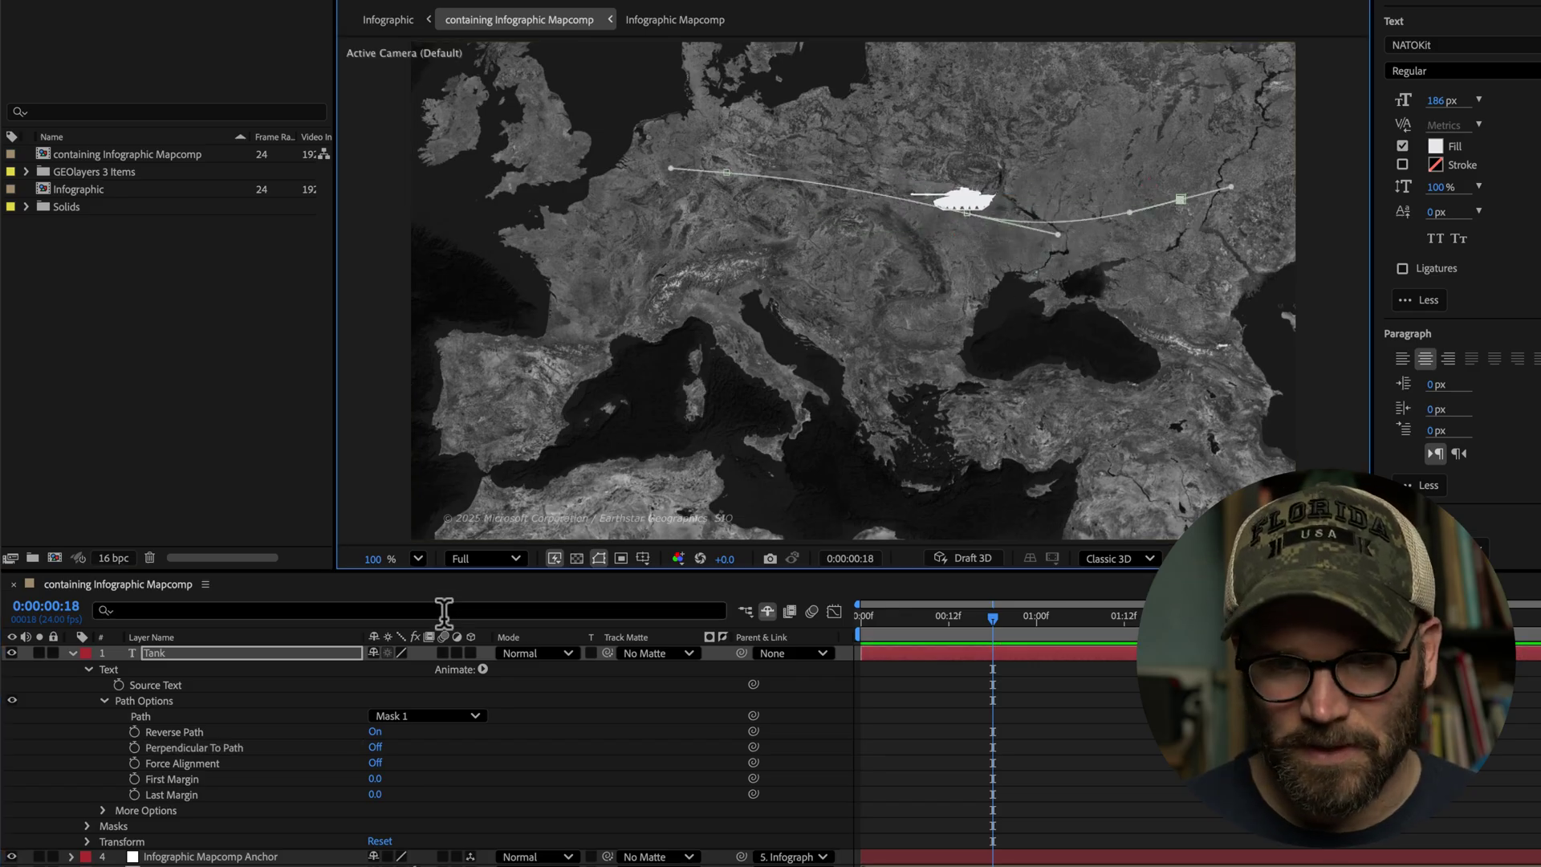
pyautogui.click(382, 749)
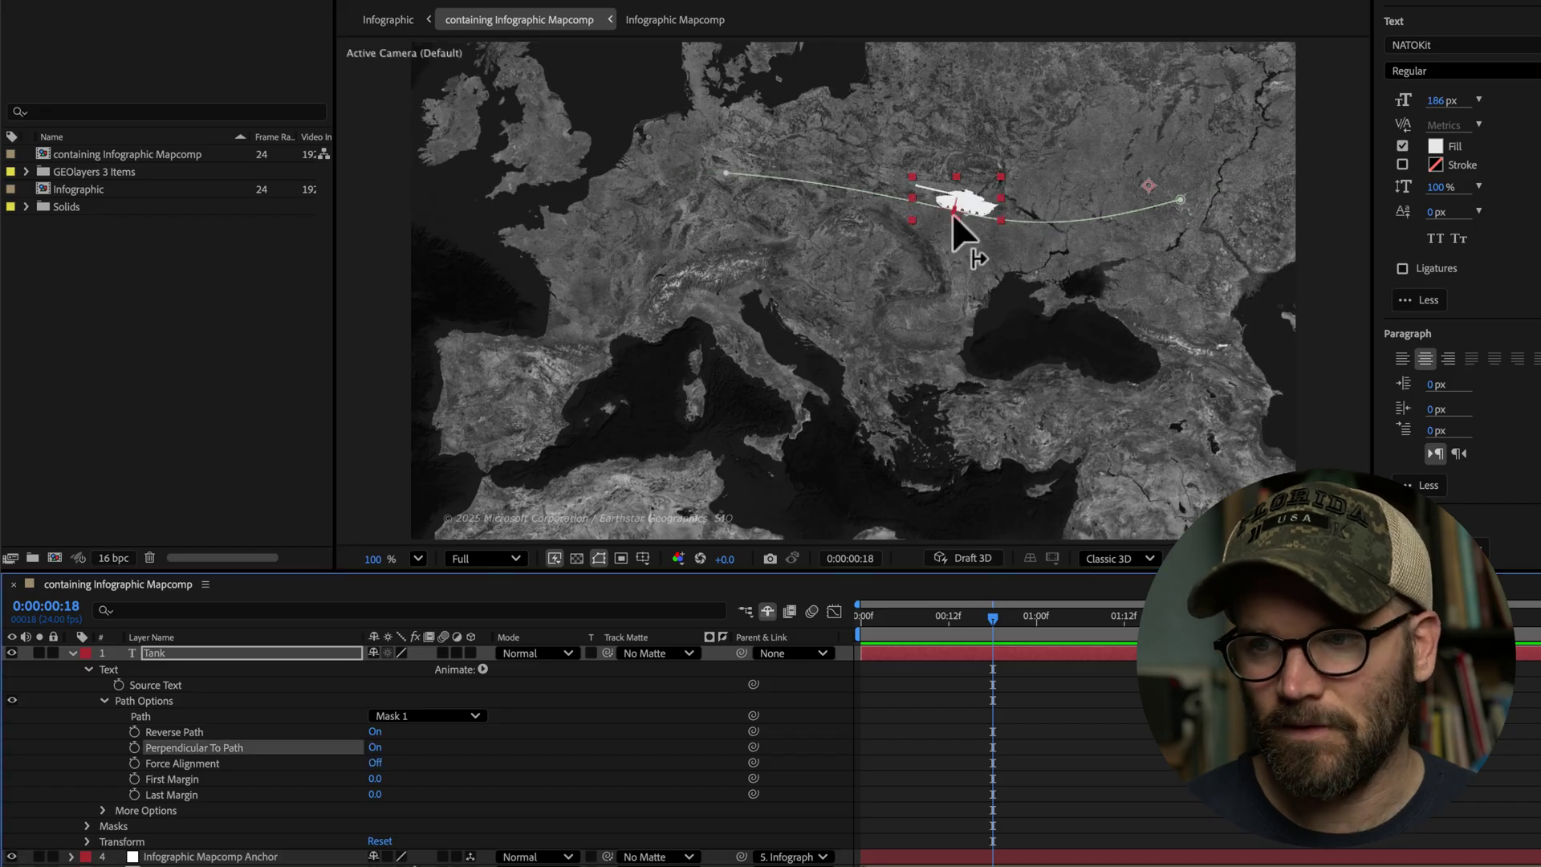
# Step: Refine the path's middle point and handle, then set First Margin to about 190
pyautogui.click(1181, 199)
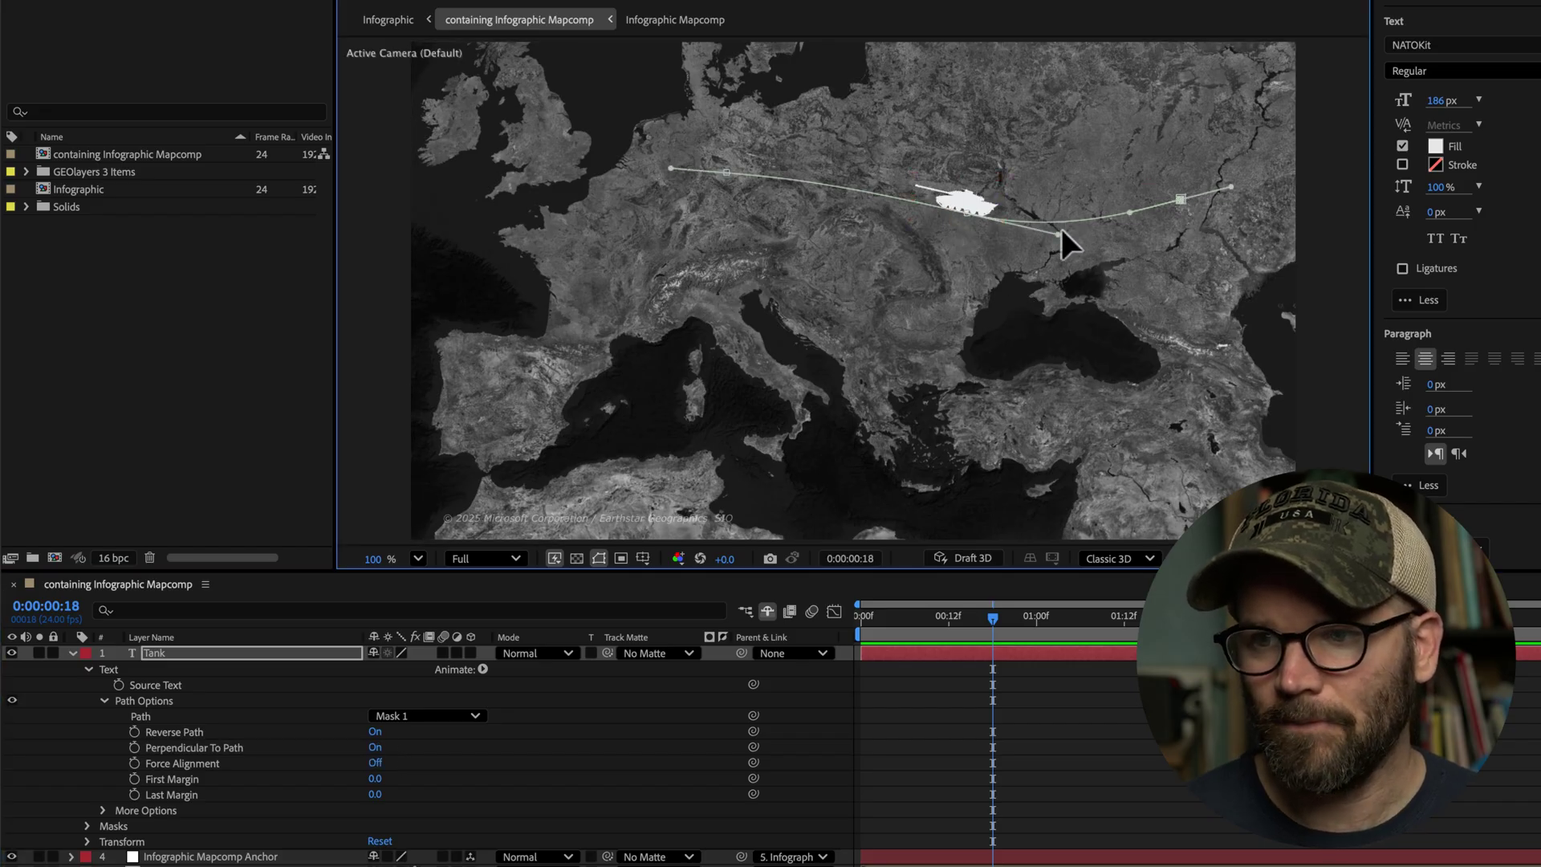
pyautogui.moveTo(1061, 229); pyautogui.dragTo(1057, 189)
pyautogui.click(965, 211)
pyautogui.moveTo(965, 211); pyautogui.dragTo(935, 224)
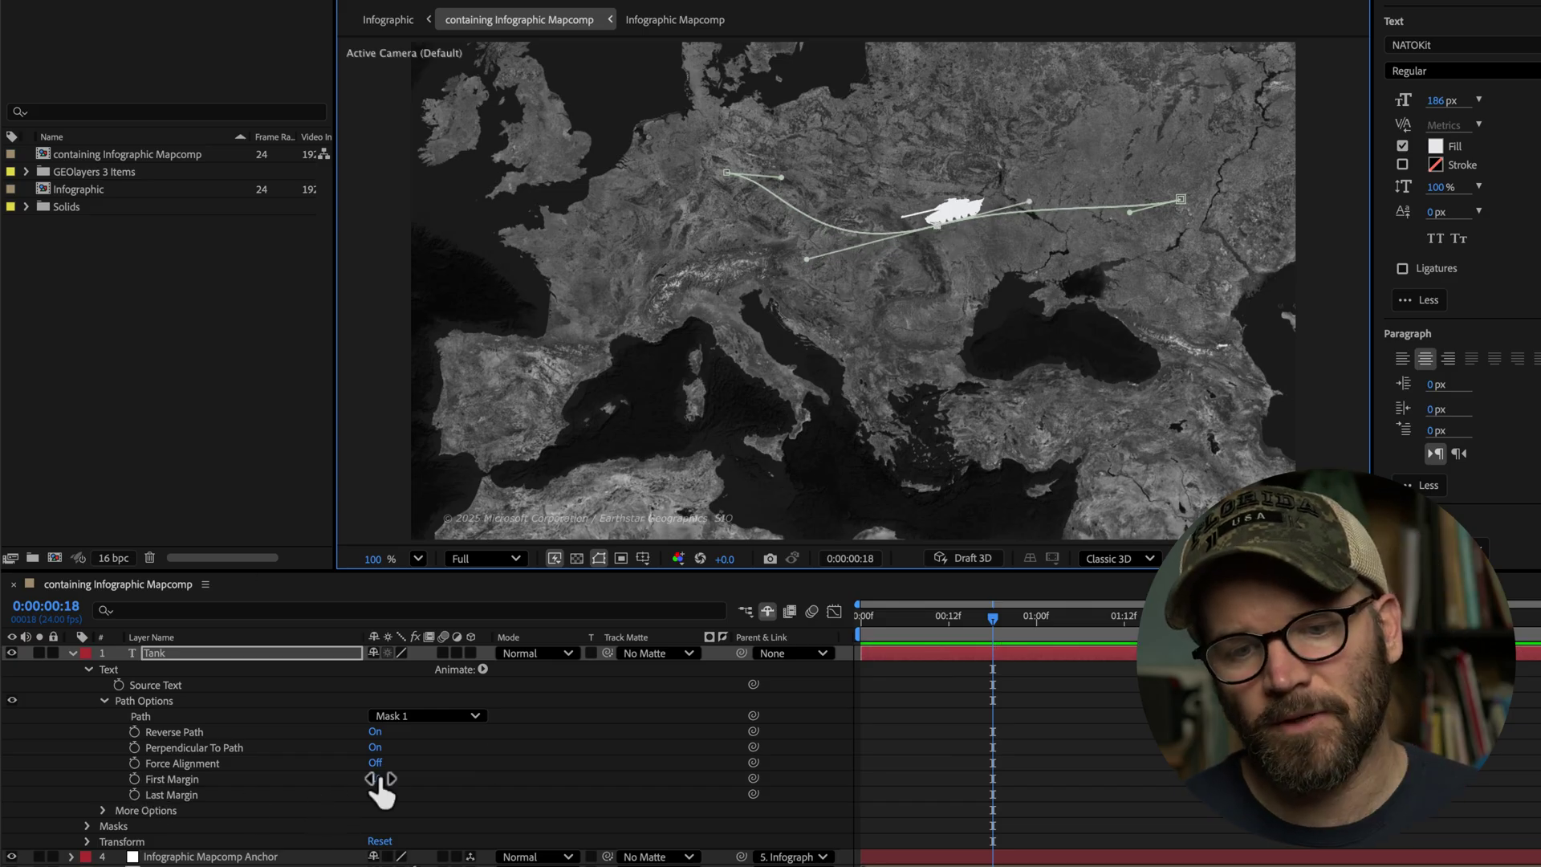
pyautogui.moveTo(375, 779); pyautogui.dragTo(994, 715)
# Step: Move the path's start point west and keyframe First Margin from 987 to -1296 over five seconds
pyautogui.moveTo(725, 172); pyautogui.dragTo(677, 168)
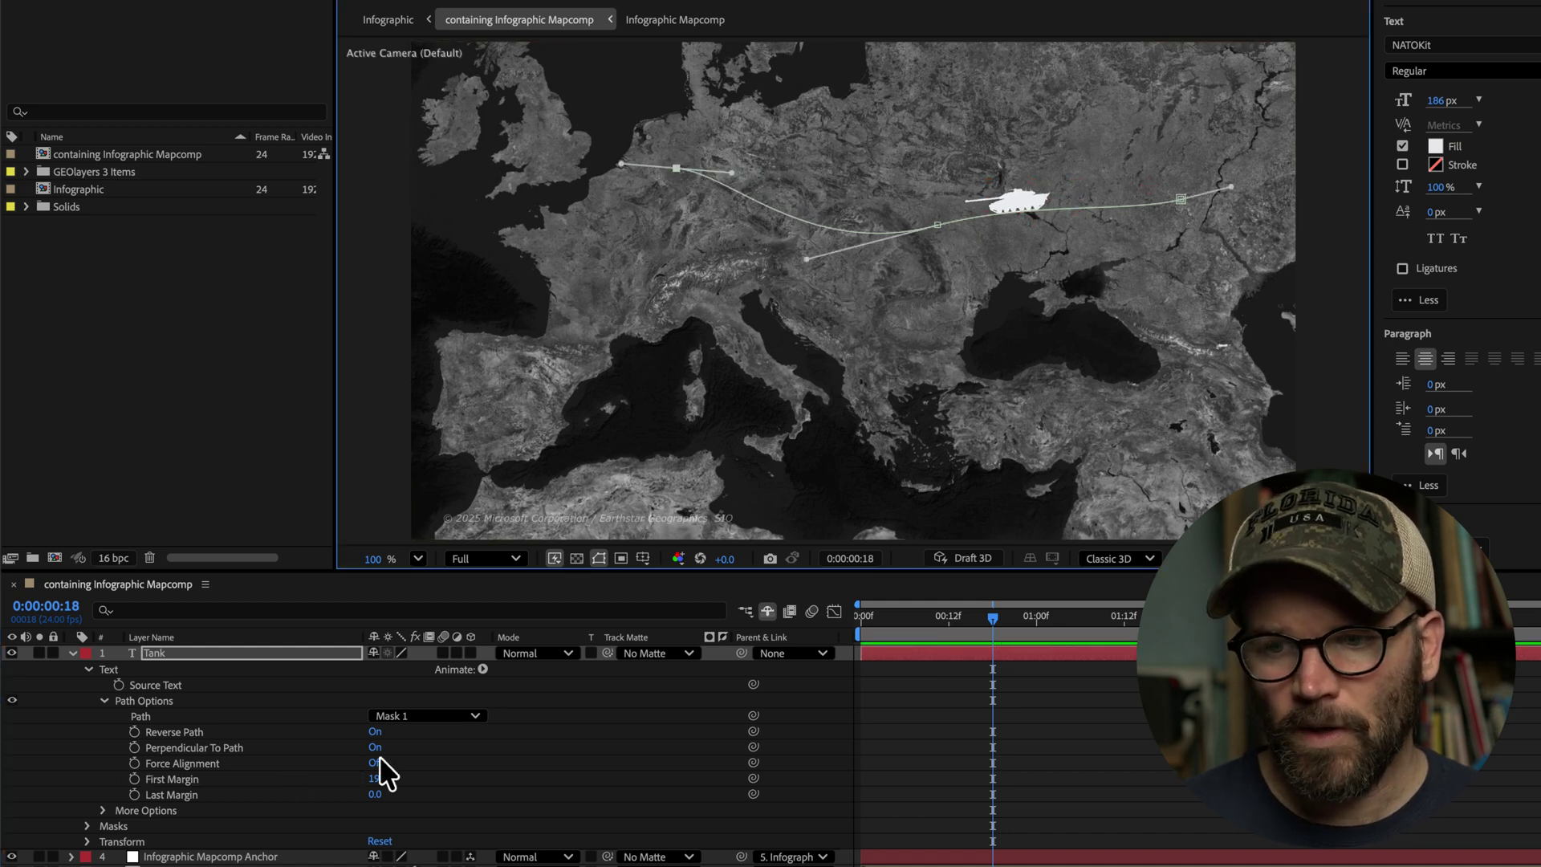
pyautogui.press('Home')
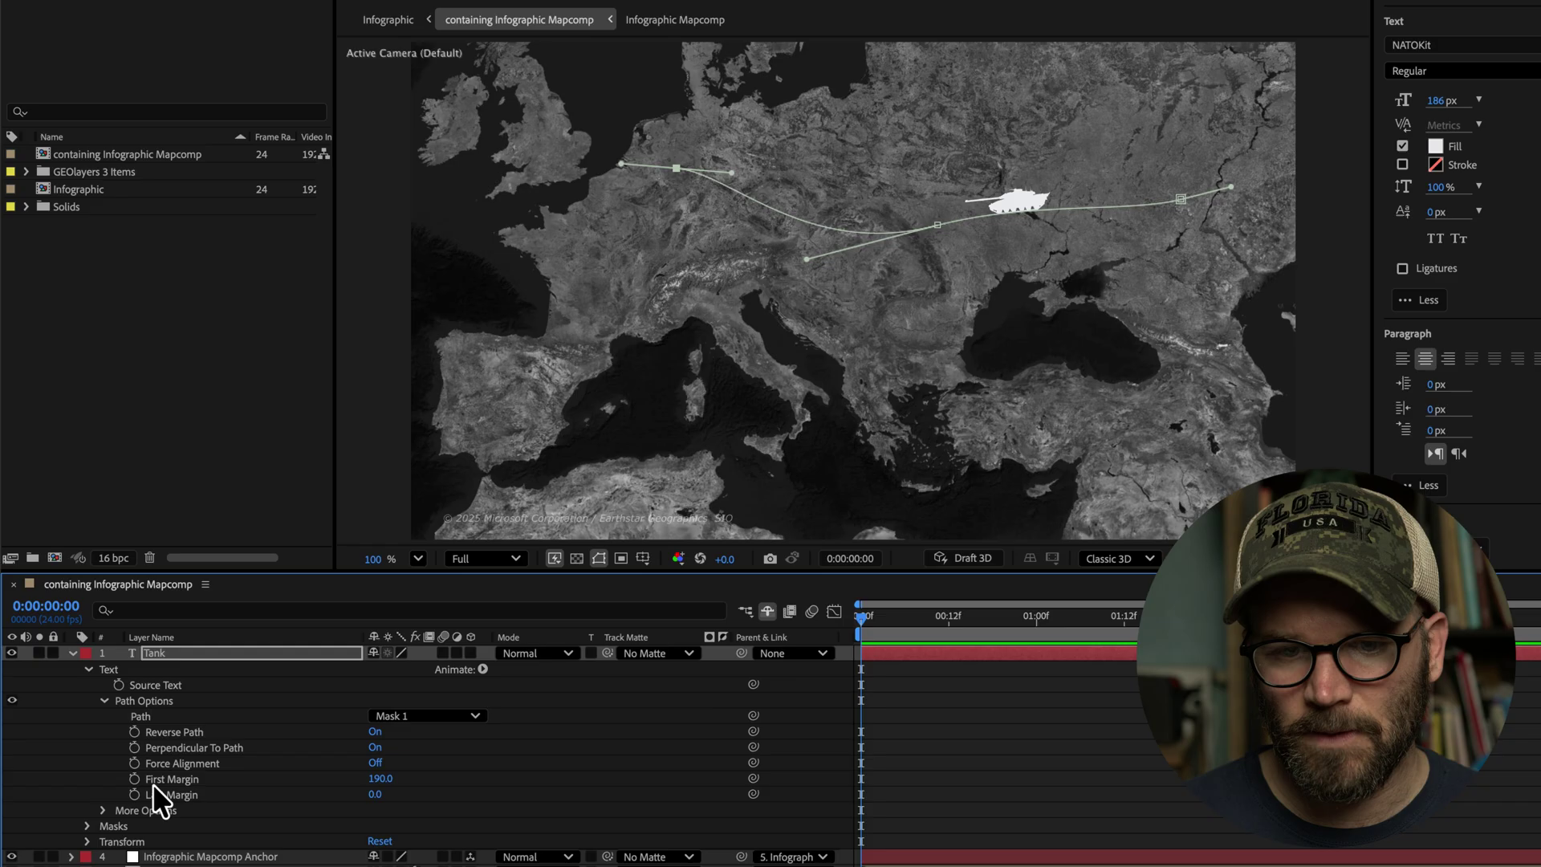
pyautogui.click(134, 779)
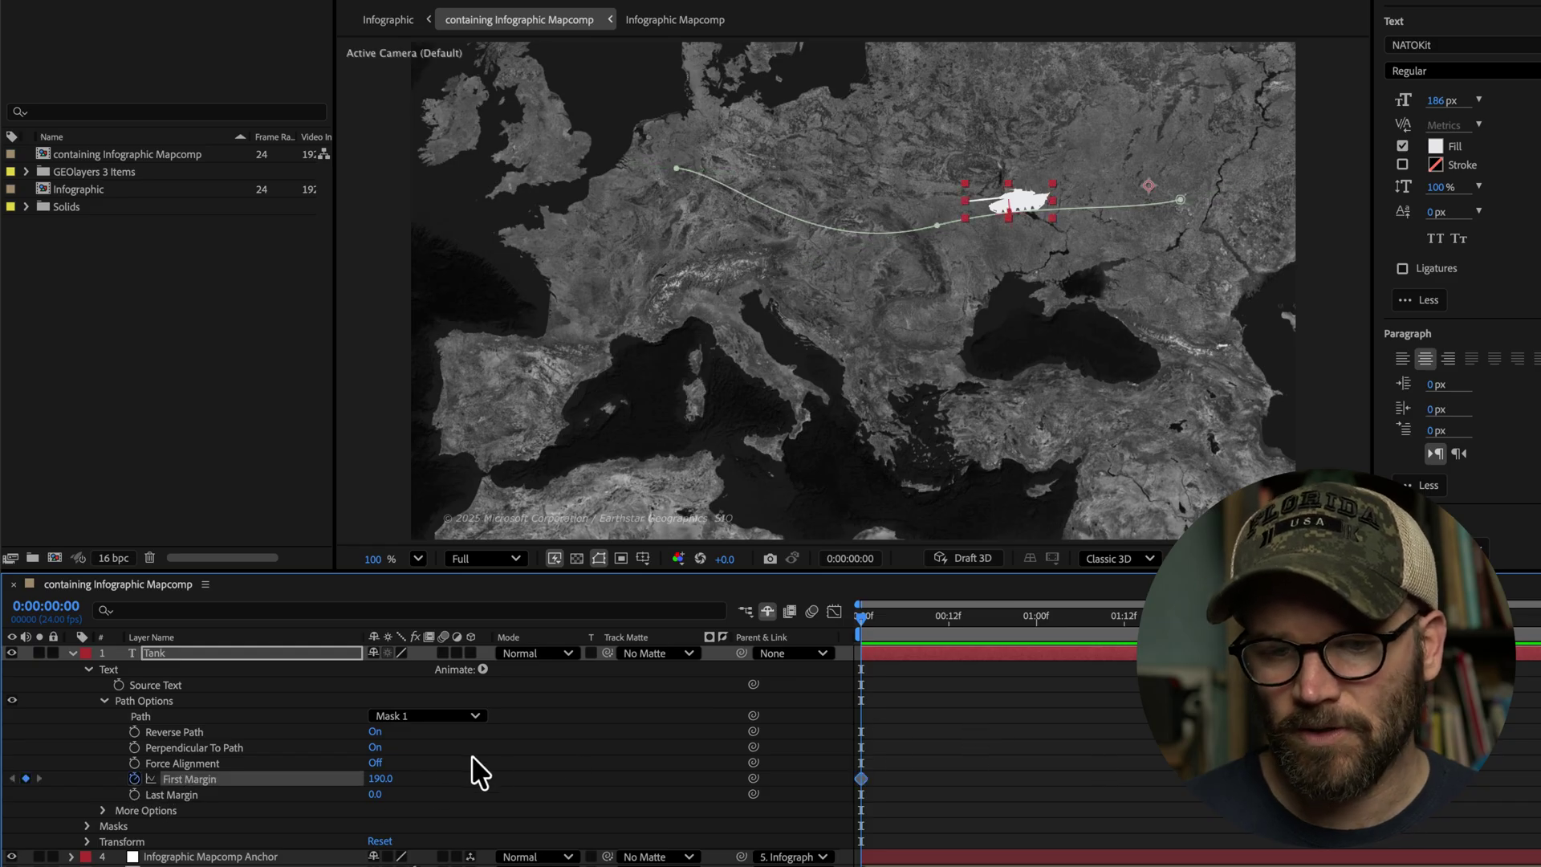
pyautogui.moveTo(378, 780); pyautogui.dragTo(1046, 719)
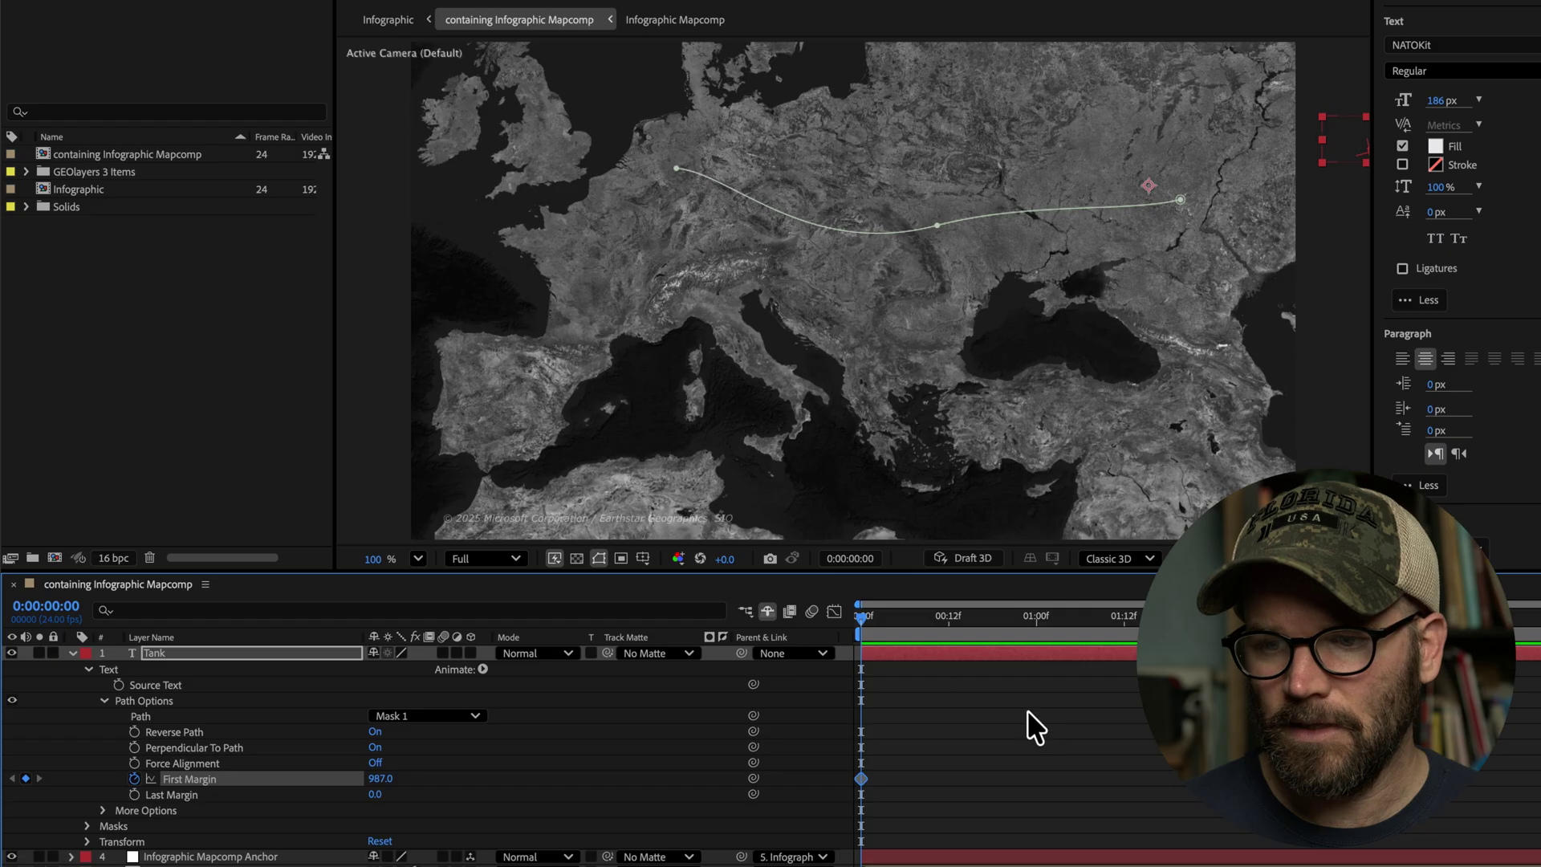
pyautogui.moveTo(893, 620); pyautogui.dragTo(1431, 620)
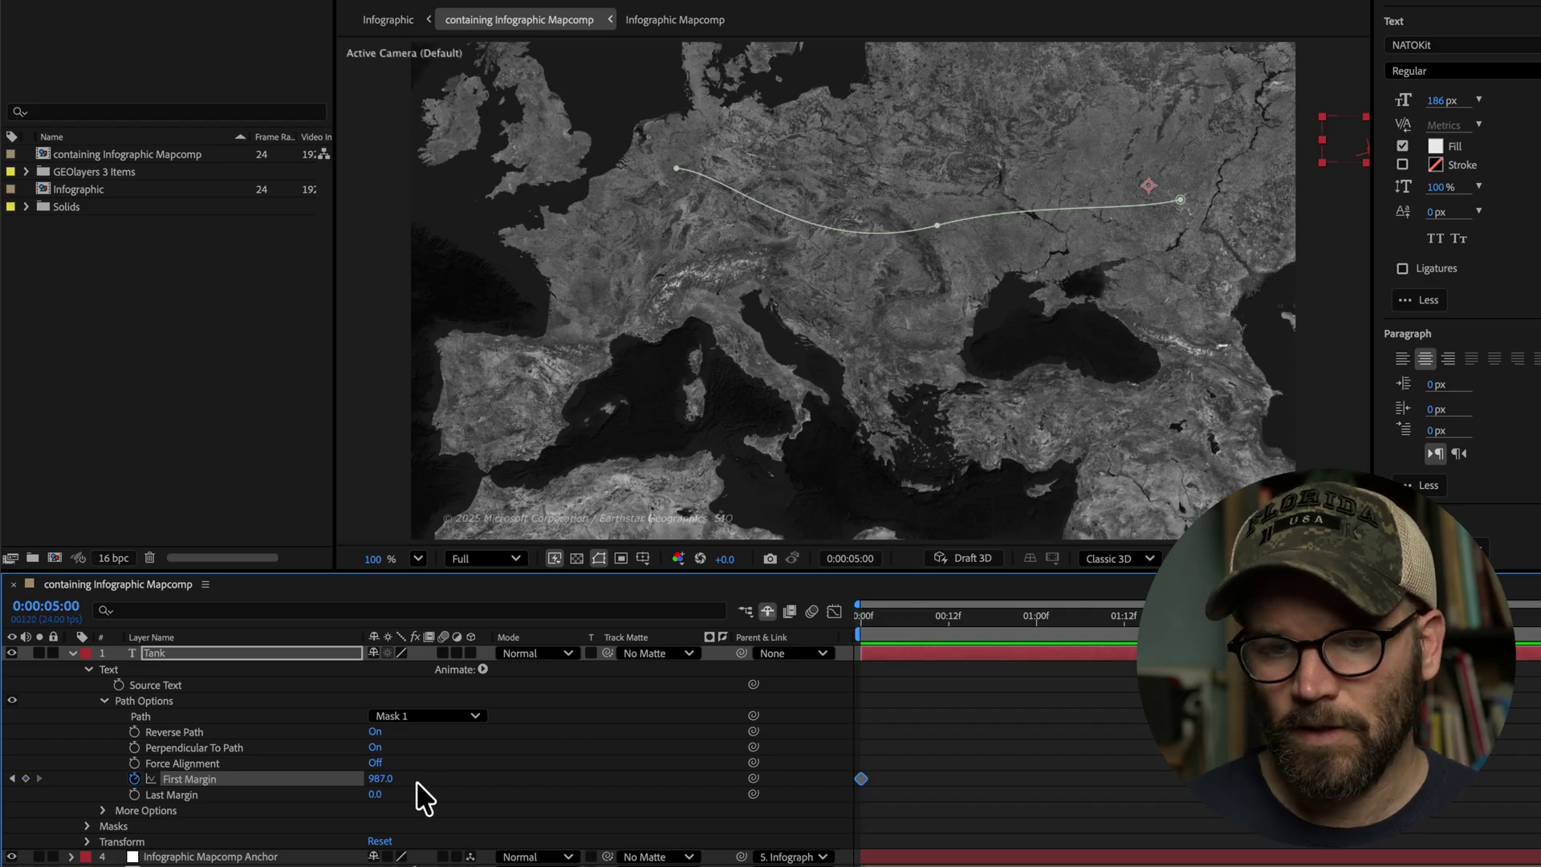
pyautogui.moveTo(385, 780); pyautogui.dragTo(196, 779)
# Step: Preview the tank's motion, then change the Tank text to 'tttt' for a four-tank convoy
pyautogui.press('space')
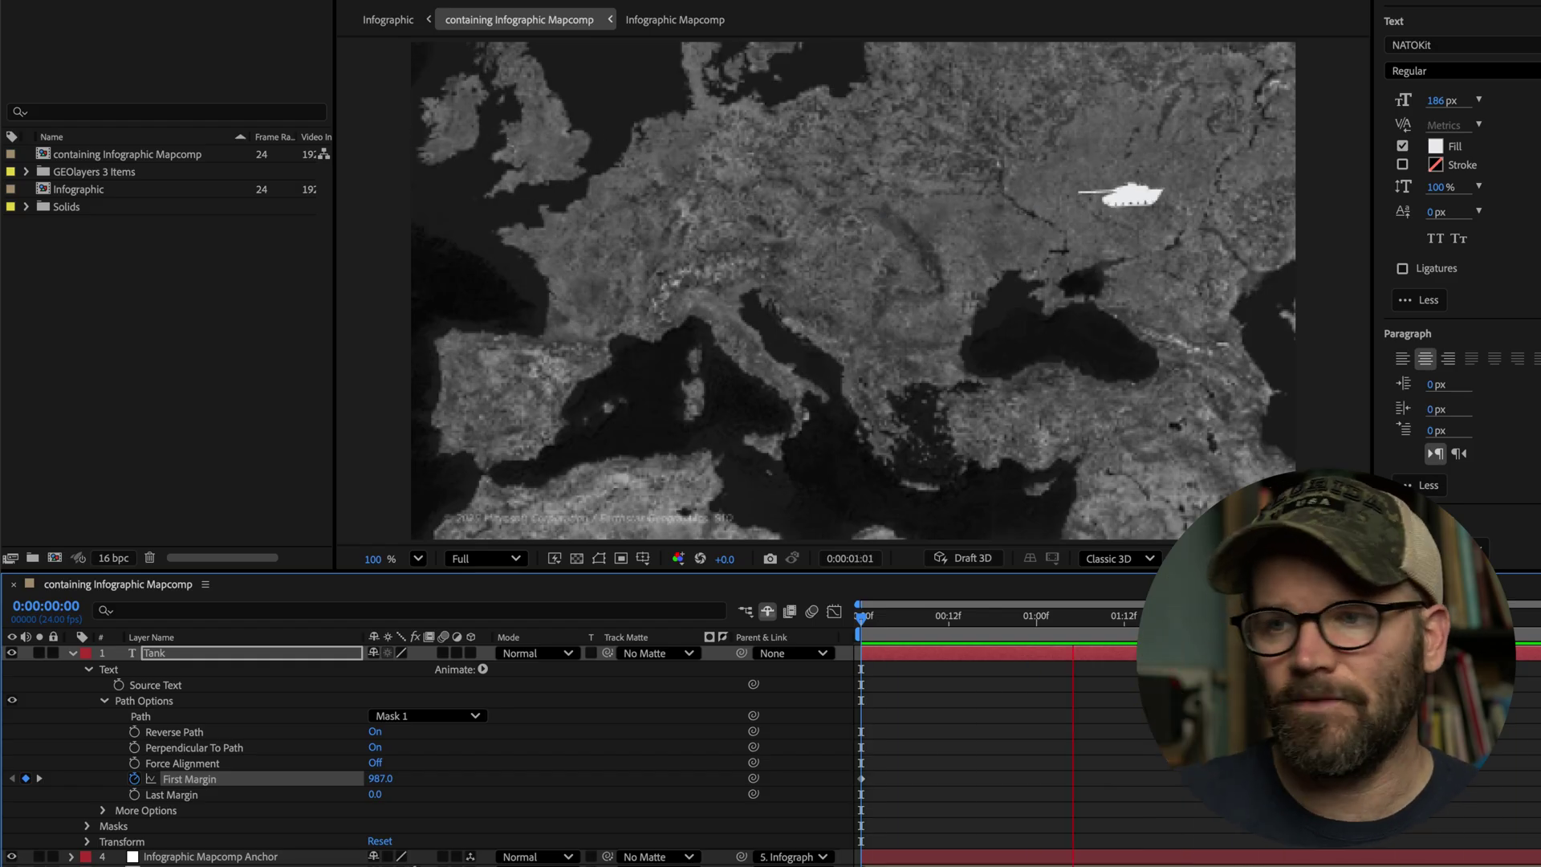
pyautogui.press('space')
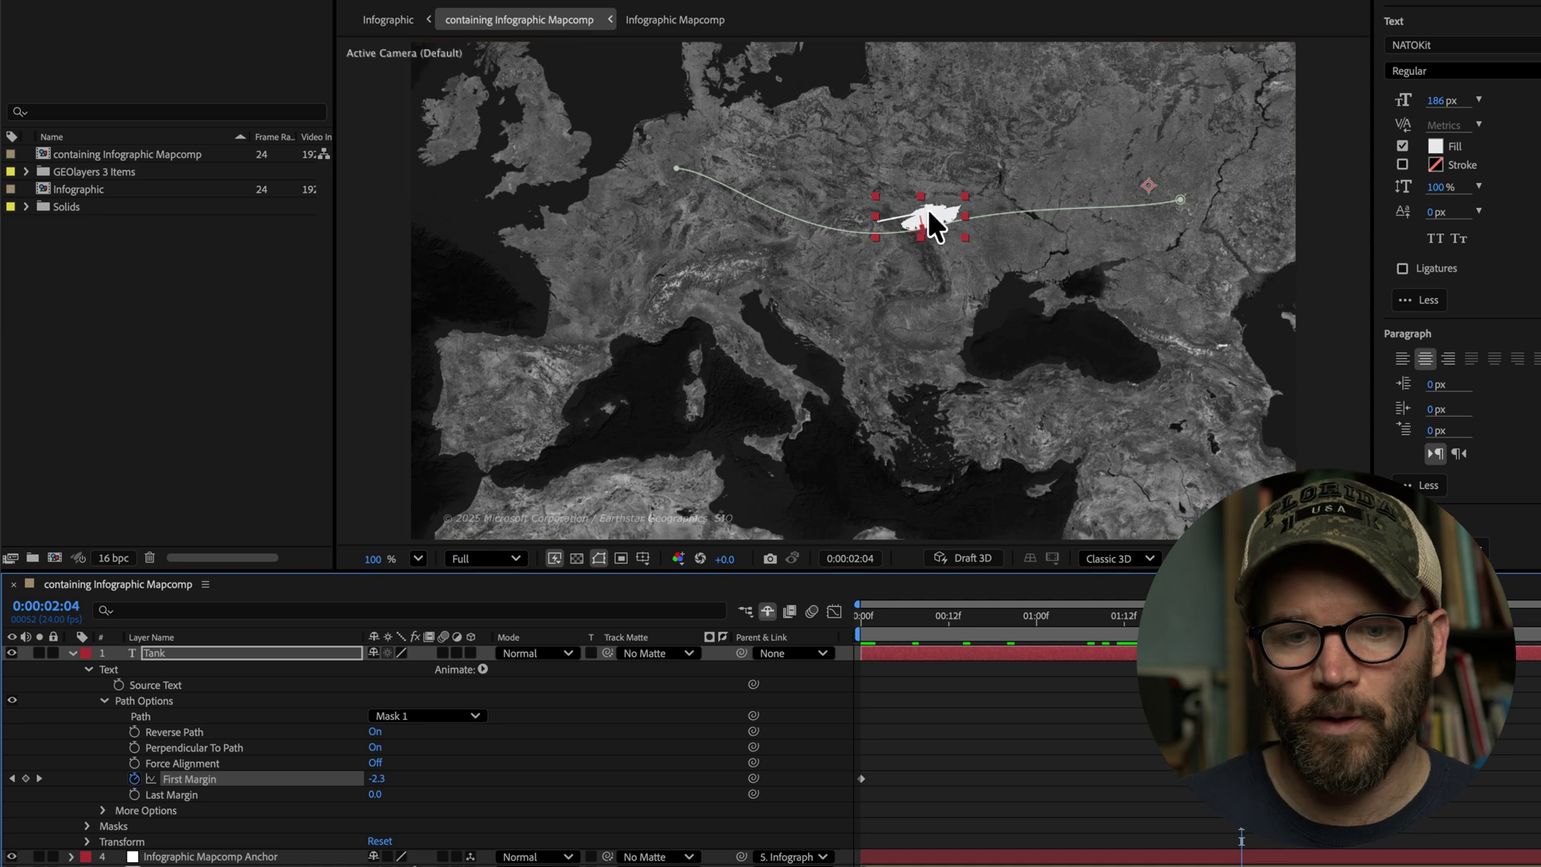
pyautogui.doubleClick(170, 652)
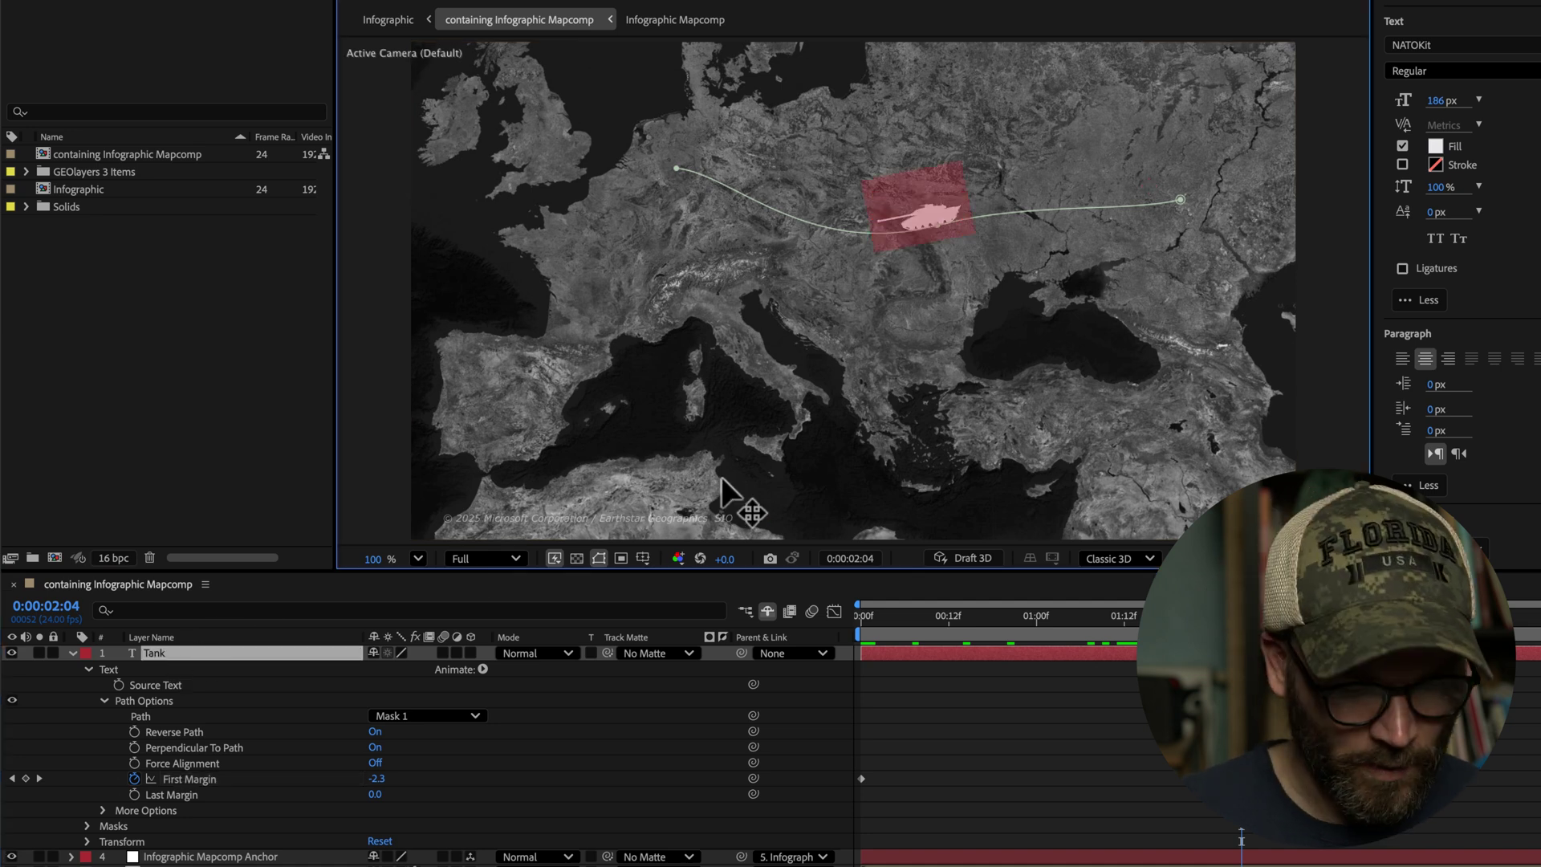
pyautogui.write('tttt')
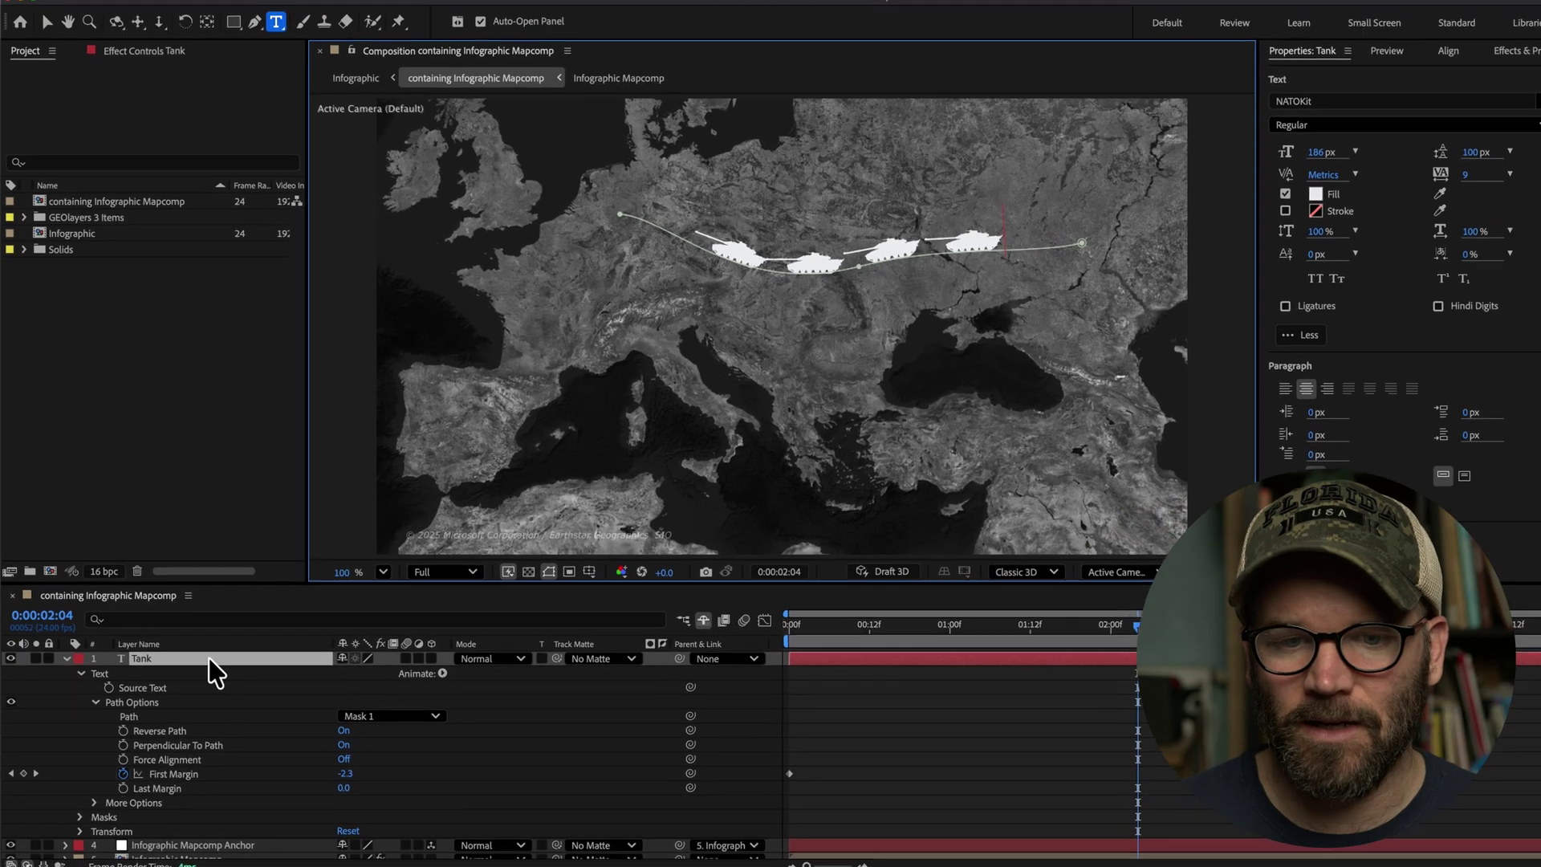
pyautogui.click(220, 651)
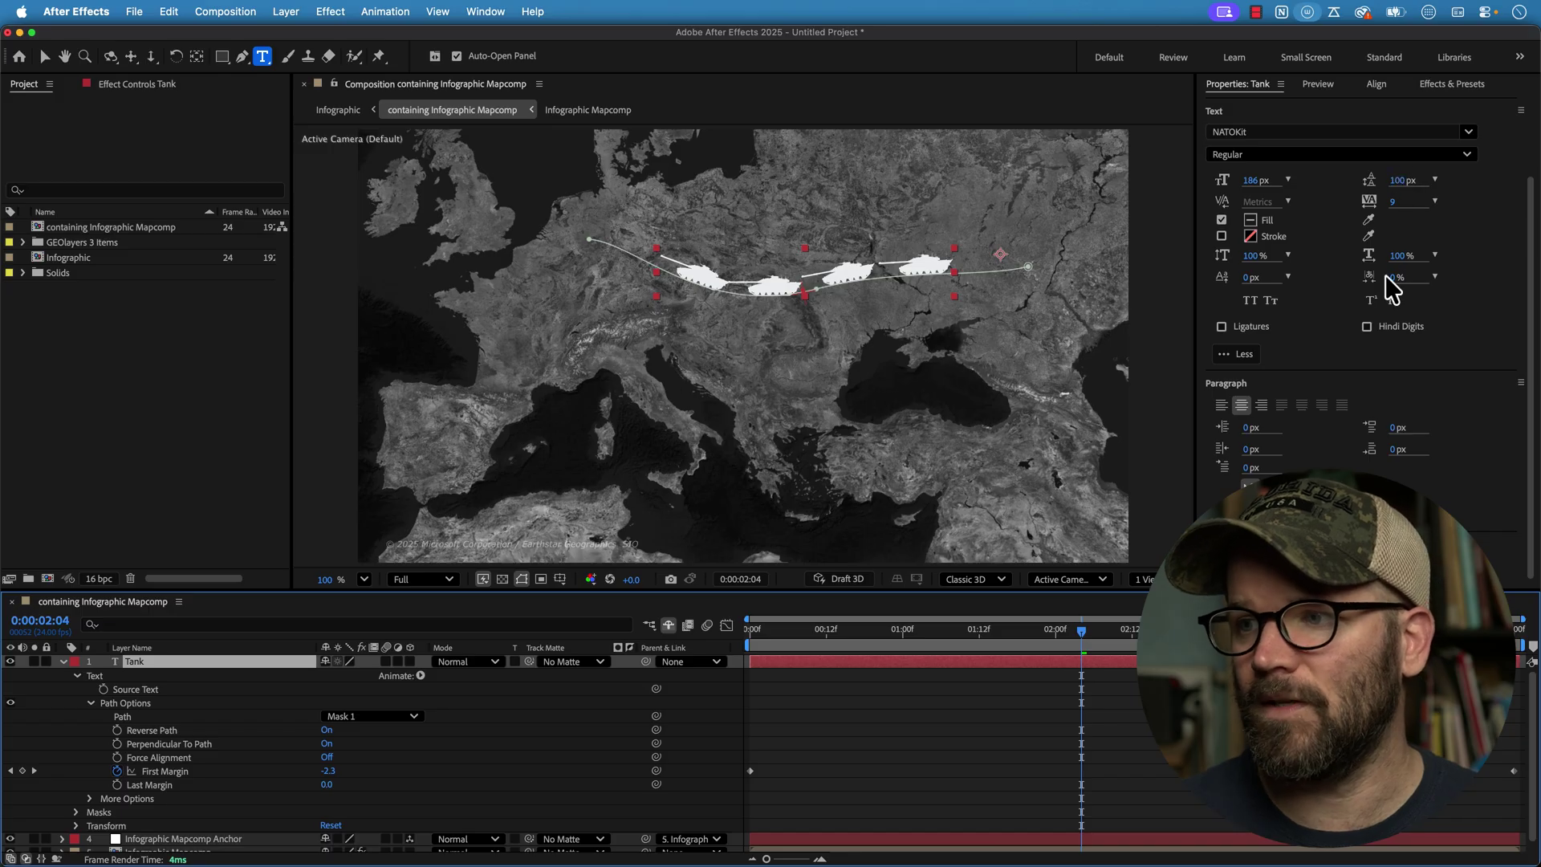
# Step: Set tracking to 188 to spread the tanks, then nudge a mask vertex to flatten the convoy's curve
pyautogui.moveTo(1413, 211); pyautogui.dragTo(1509, 190)
pyautogui.click(960, 737)
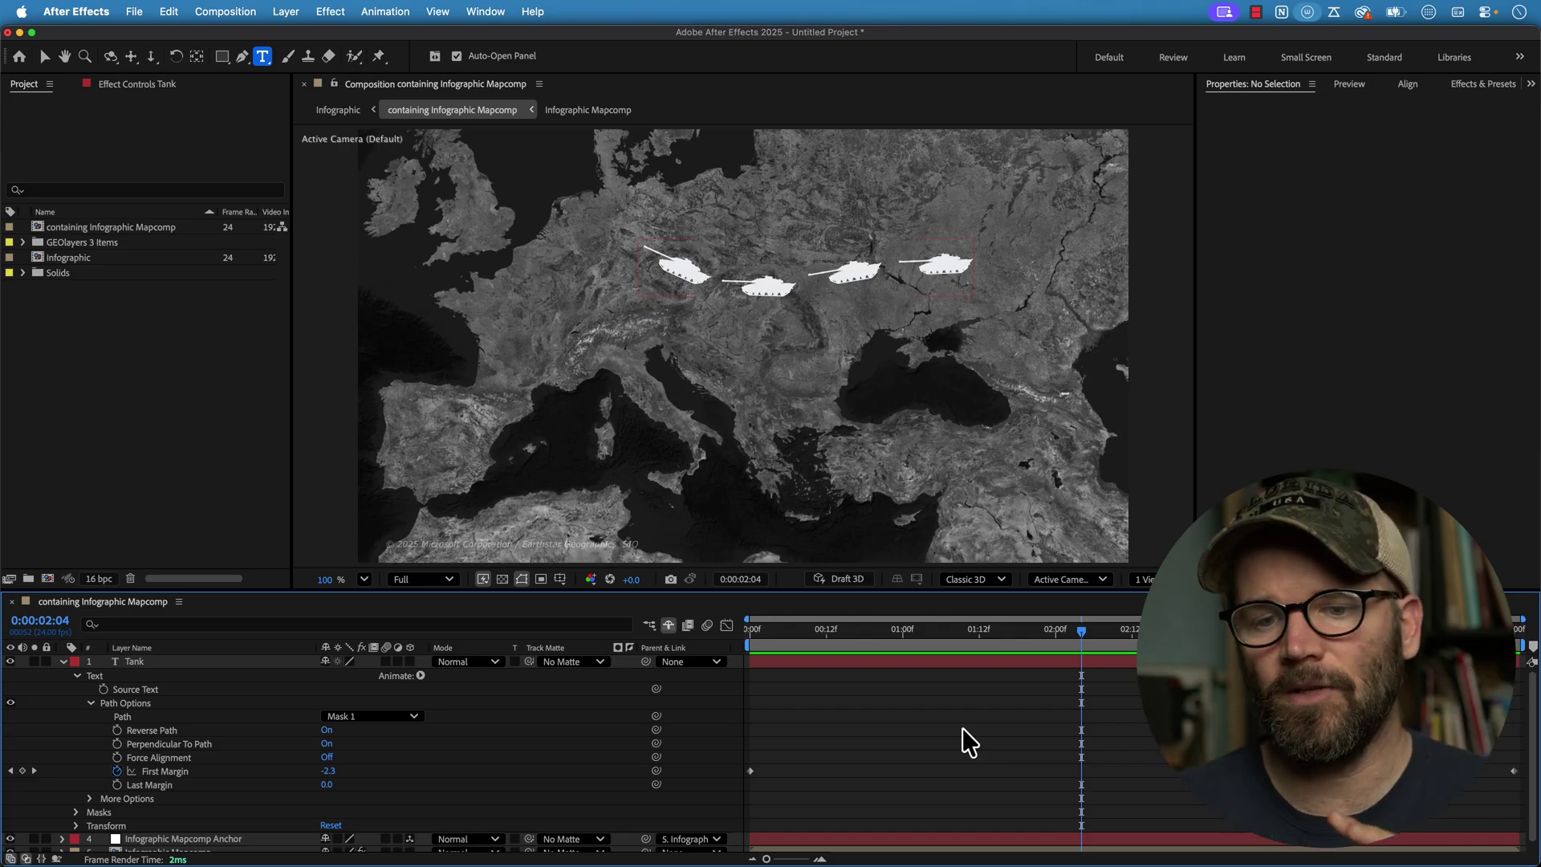
pyautogui.click(171, 666)
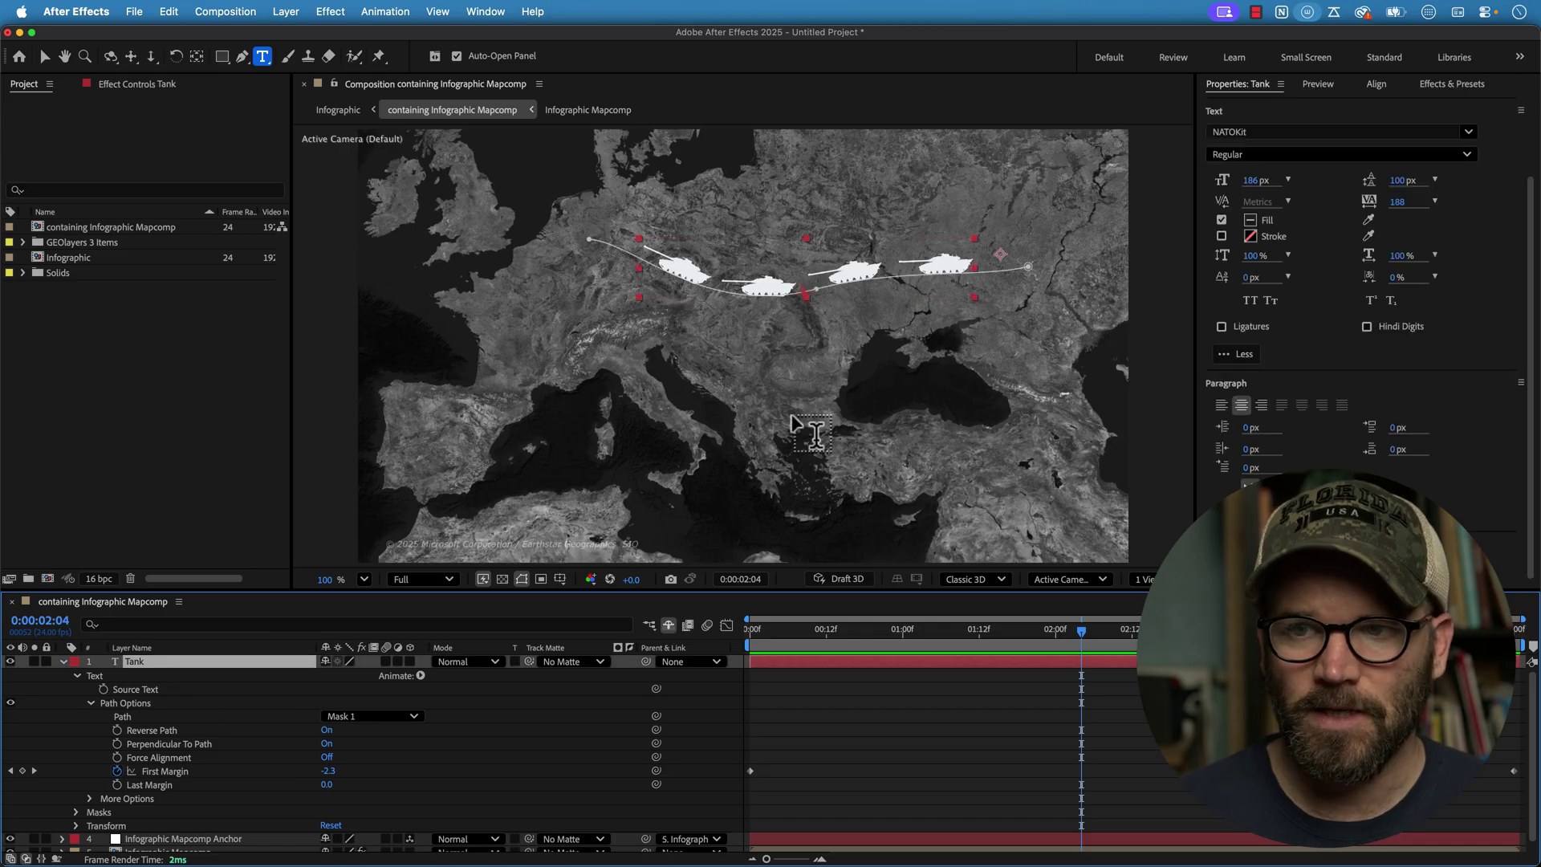
pyautogui.press('v')
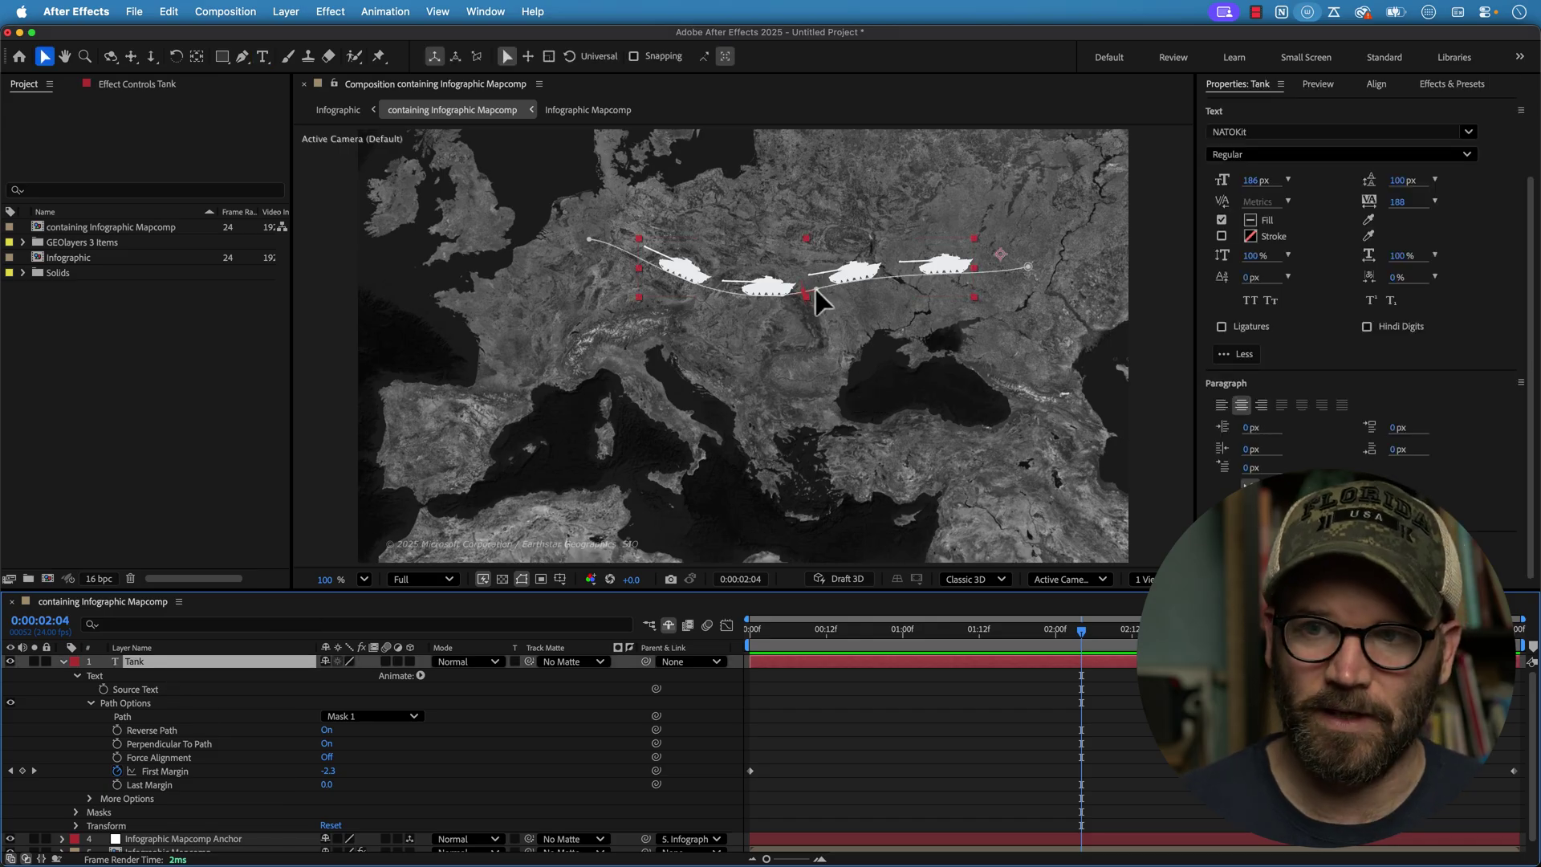
pyautogui.click(816, 287)
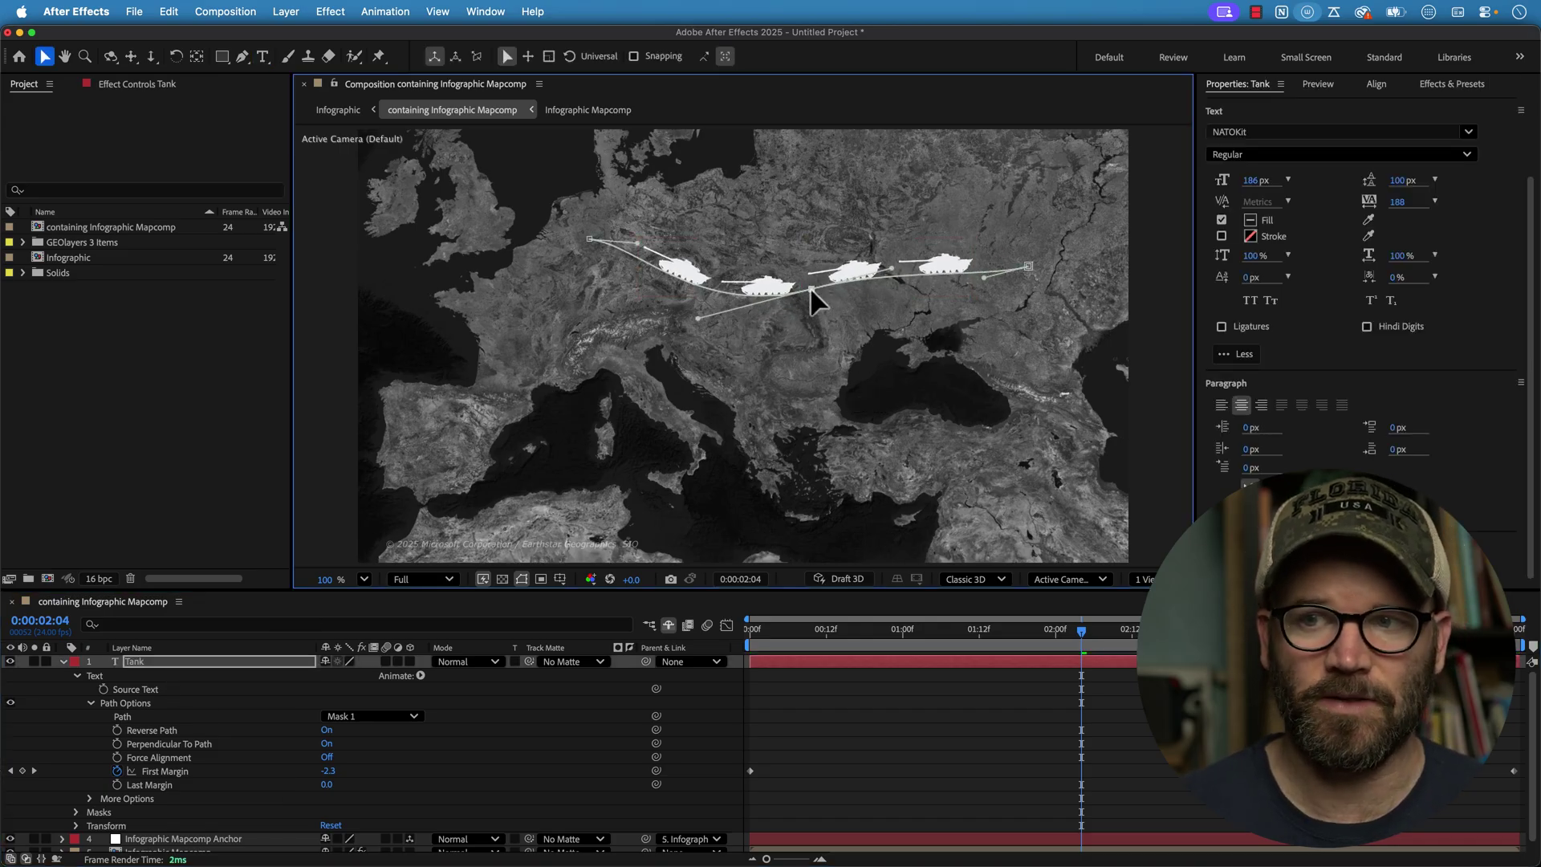
pyautogui.moveTo(811, 286)
pyautogui.mouseDown()
pyautogui.moveTo(796, 229)
pyautogui.moveTo(798, 272)
pyautogui.mouseUp()
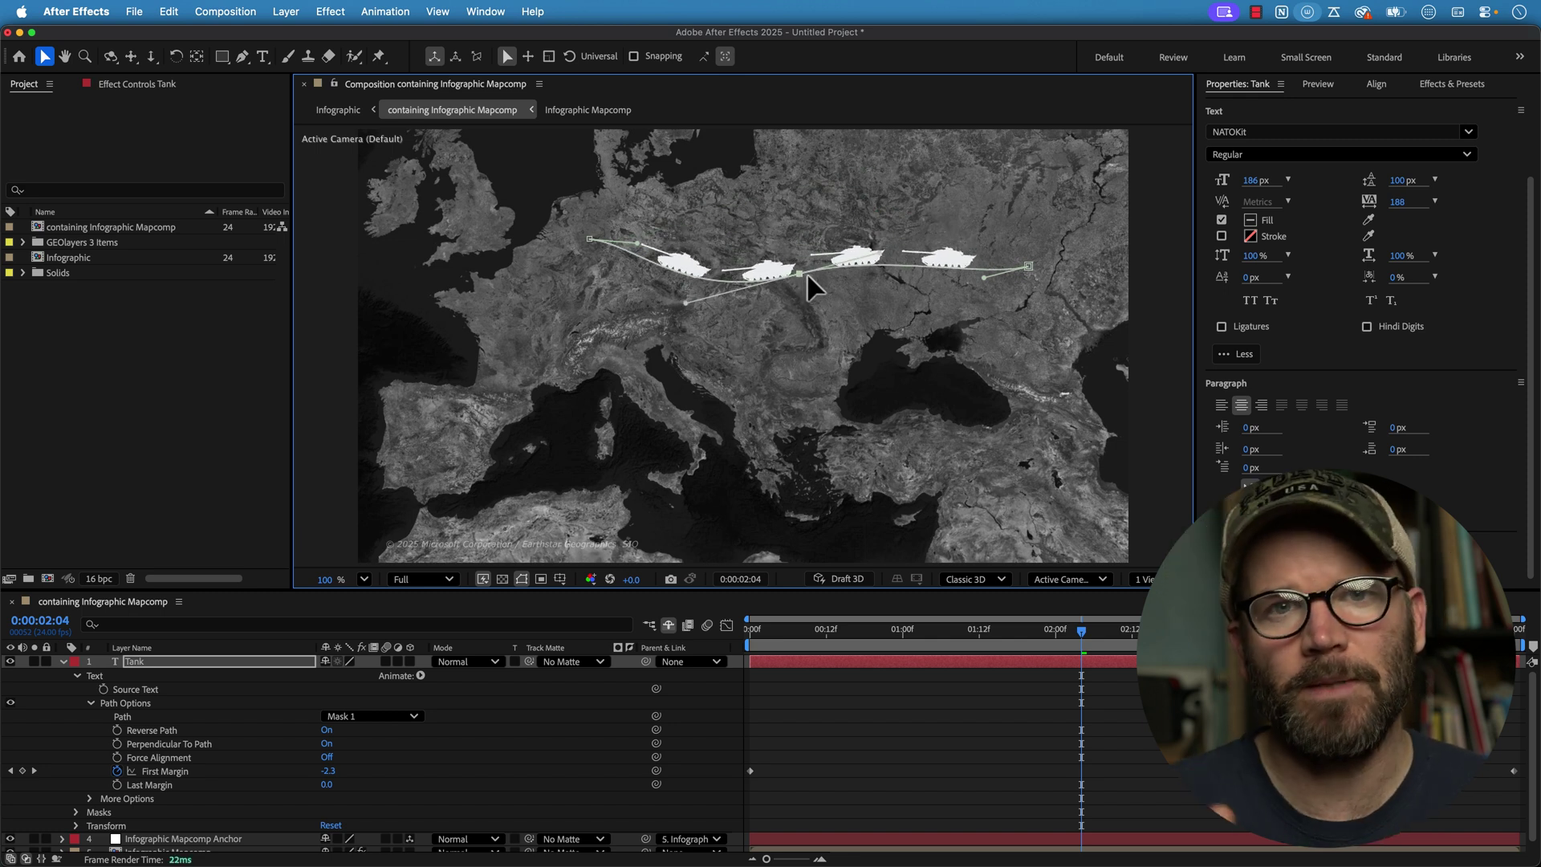